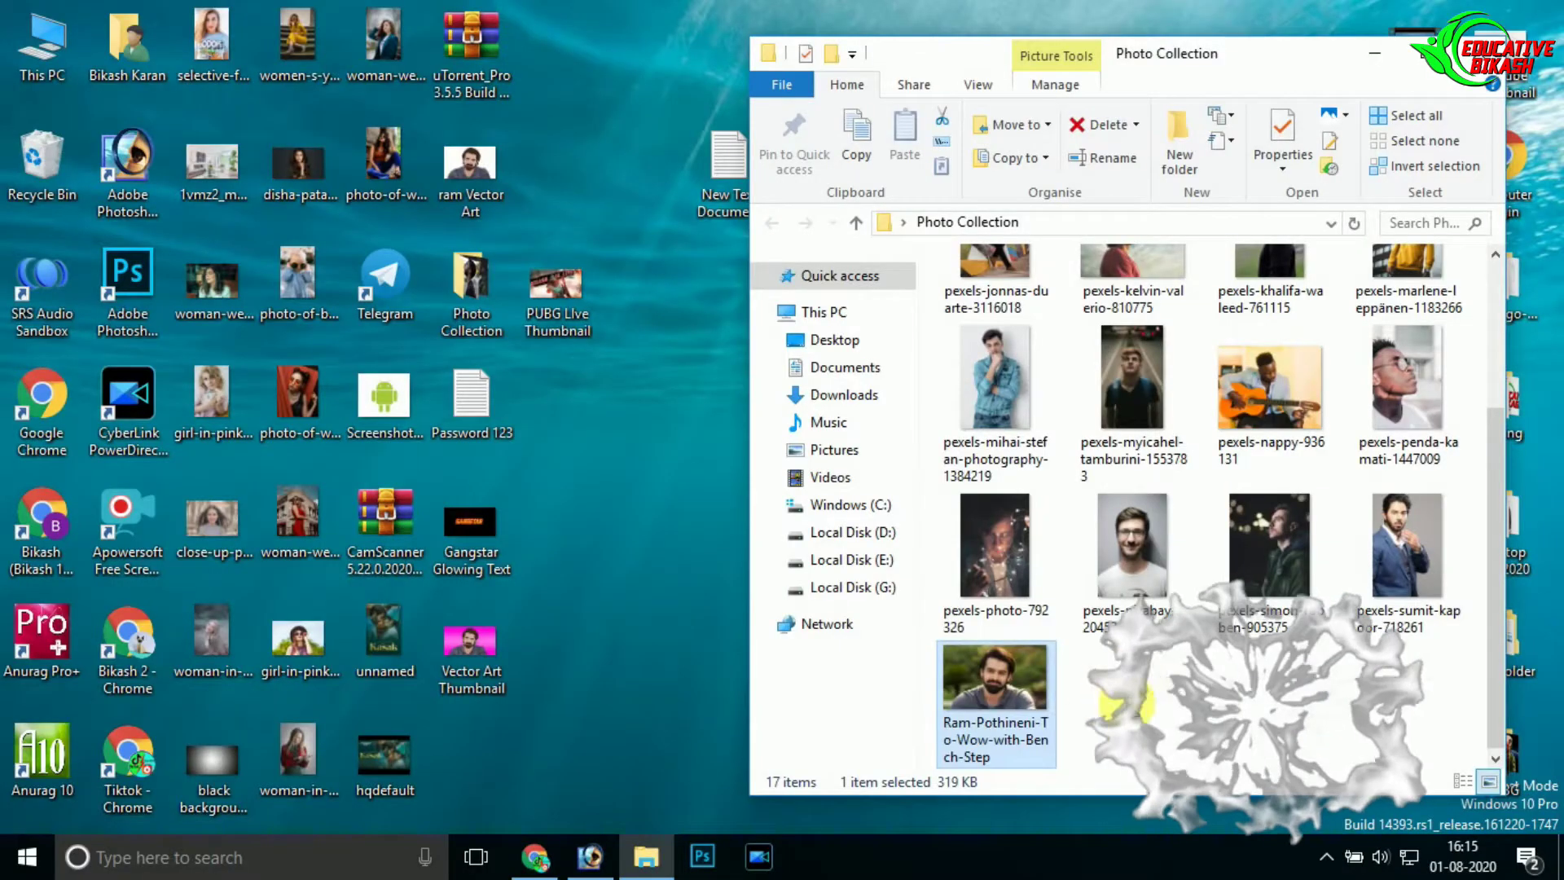
- Drag the bearded man's portrait JPG from the Photo Collection folder into Photoshop
mouse_move(976, 671)
mouse_down()
mouse_move(631, 741)
mouse_move(682, 586)
mouse_up()
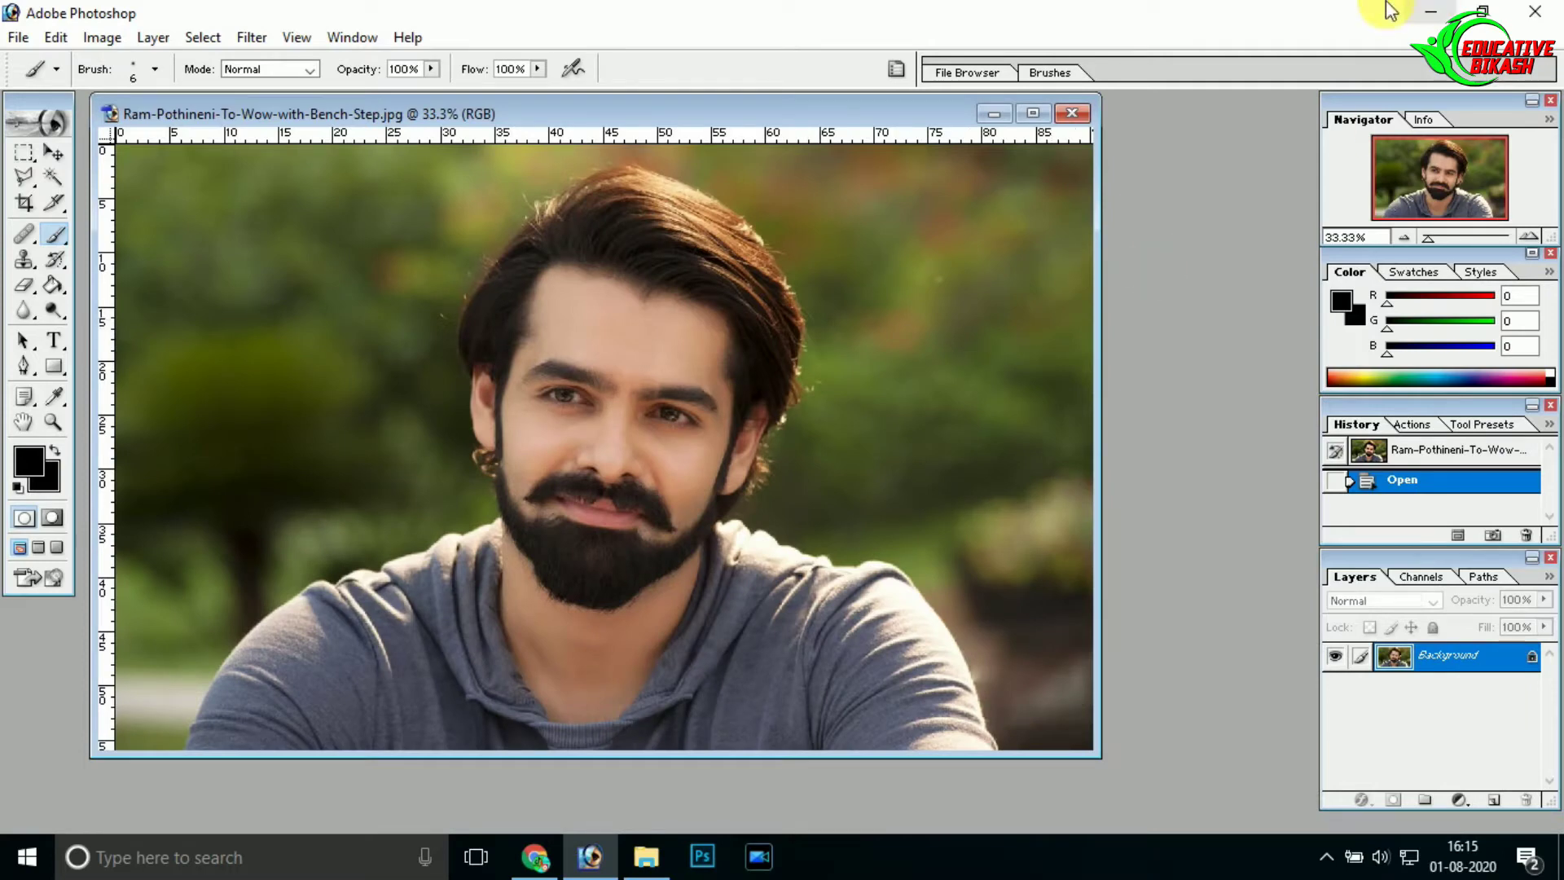
- Maximize the document, add an empty Layer 1 and set the foreground colour to black
click(1033, 114)
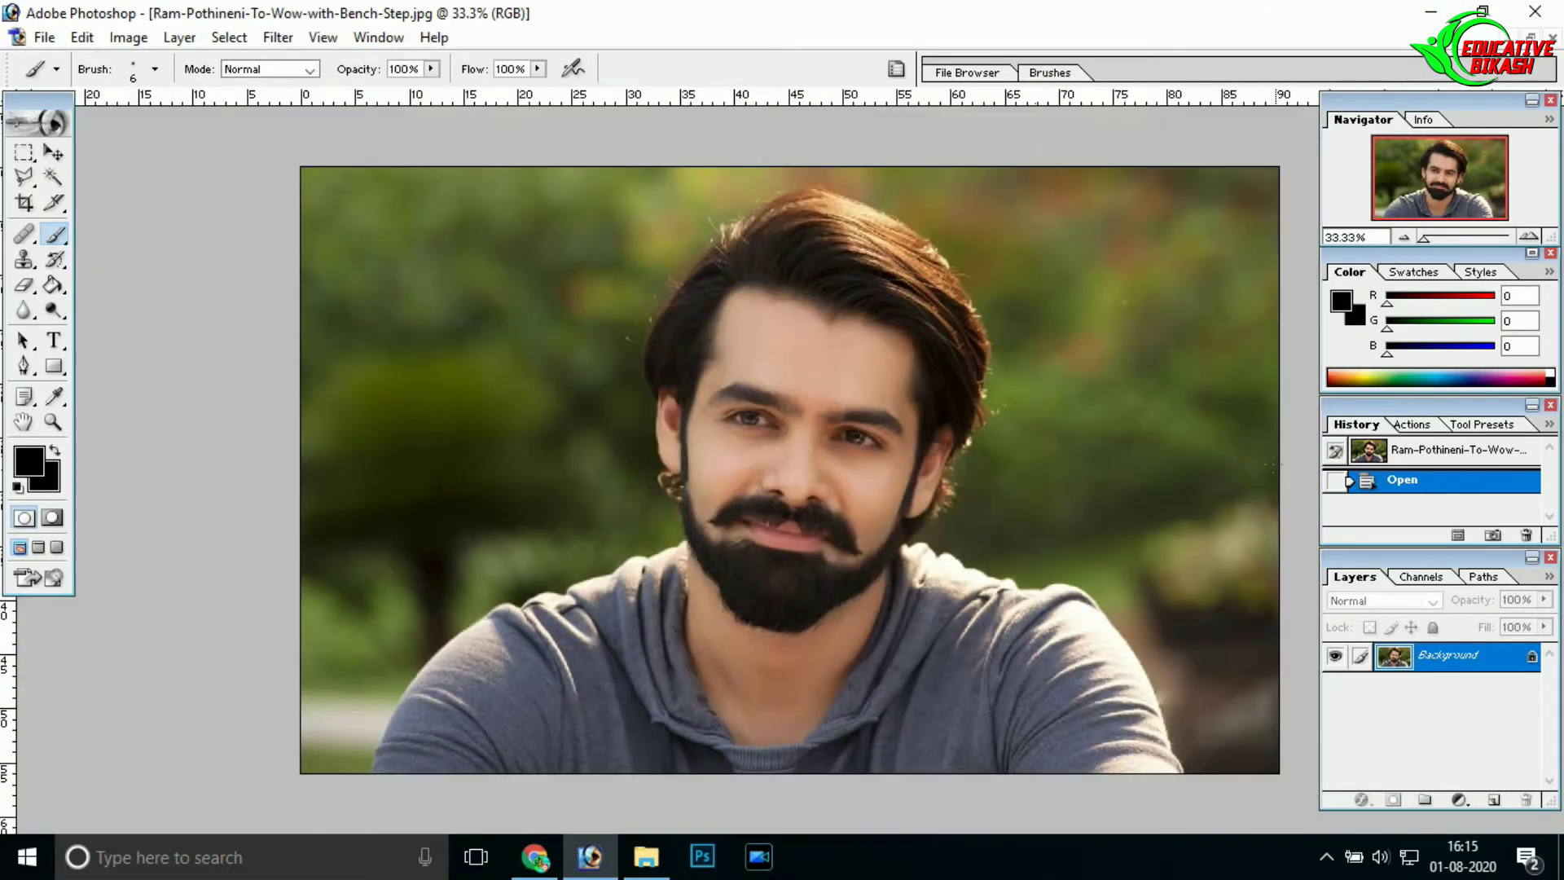
click(1500, 803)
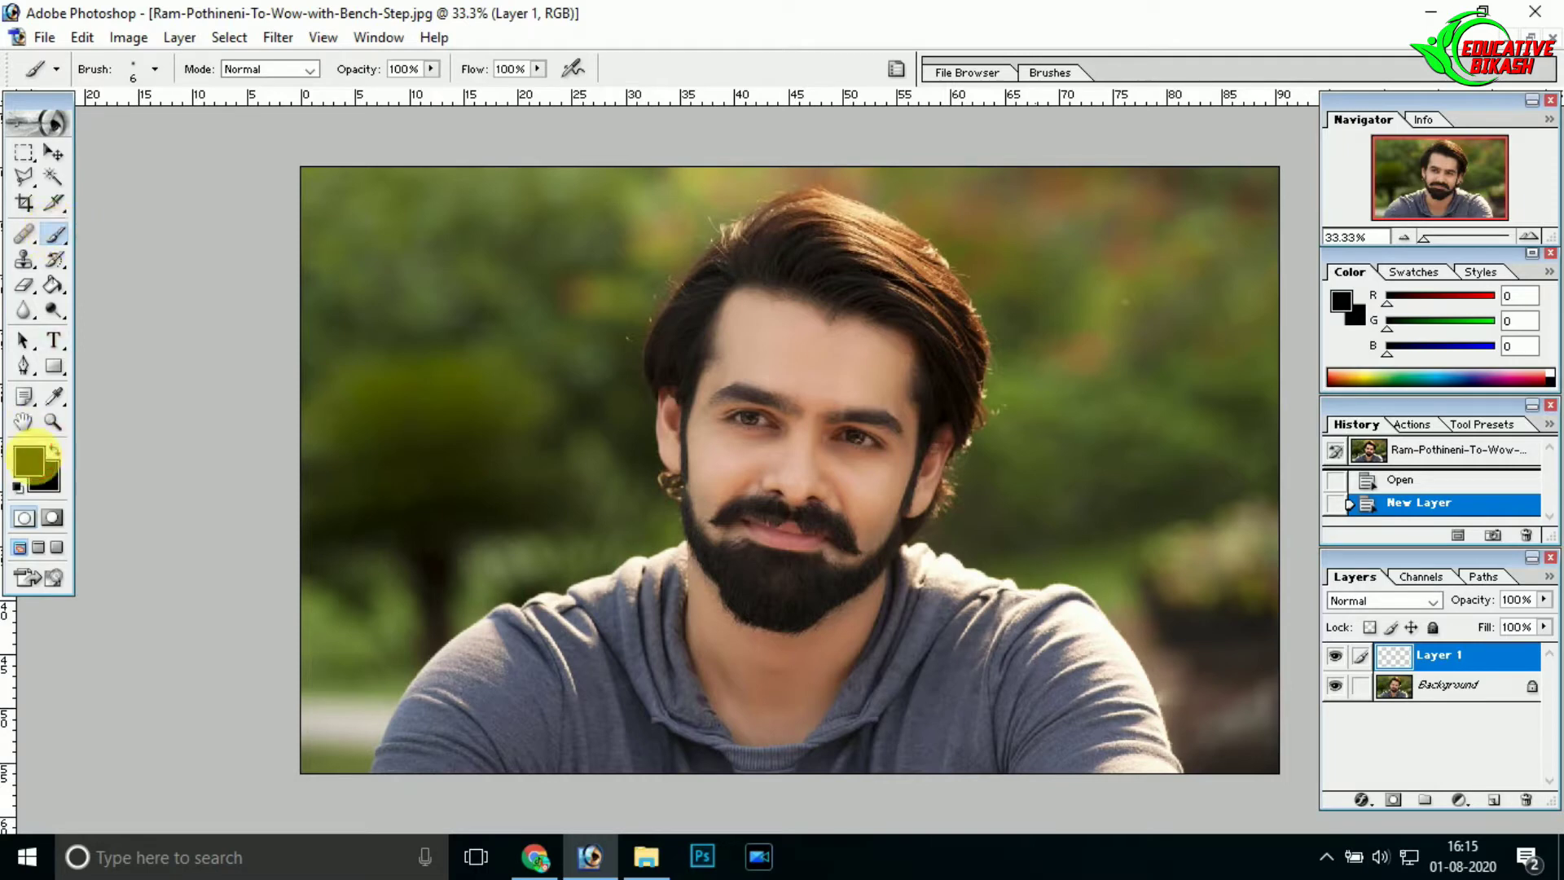
click(31, 458)
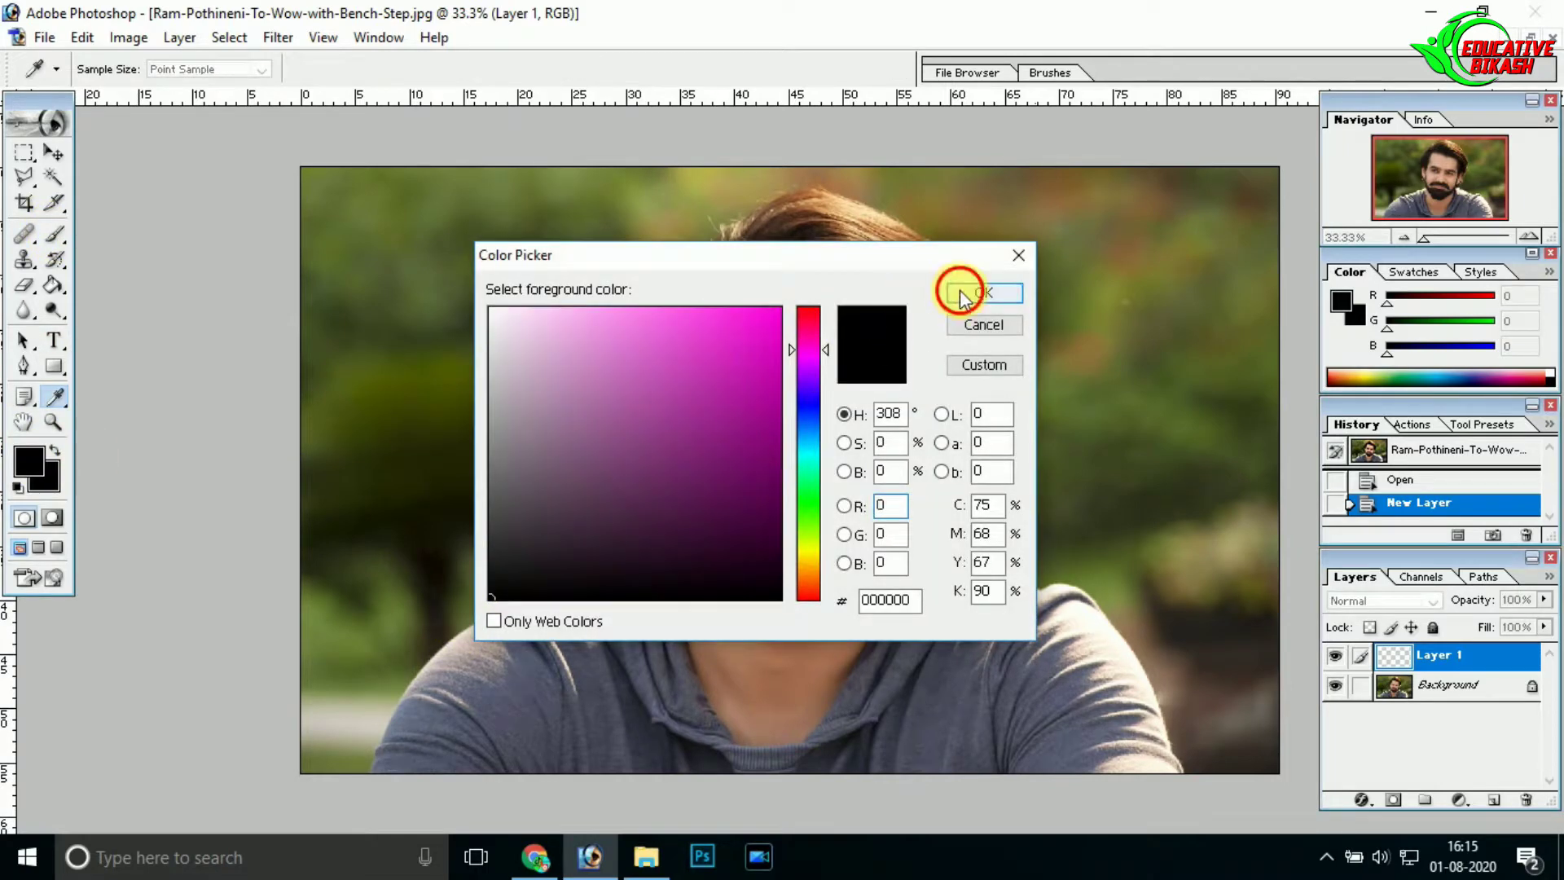
click(982, 293)
key(b)
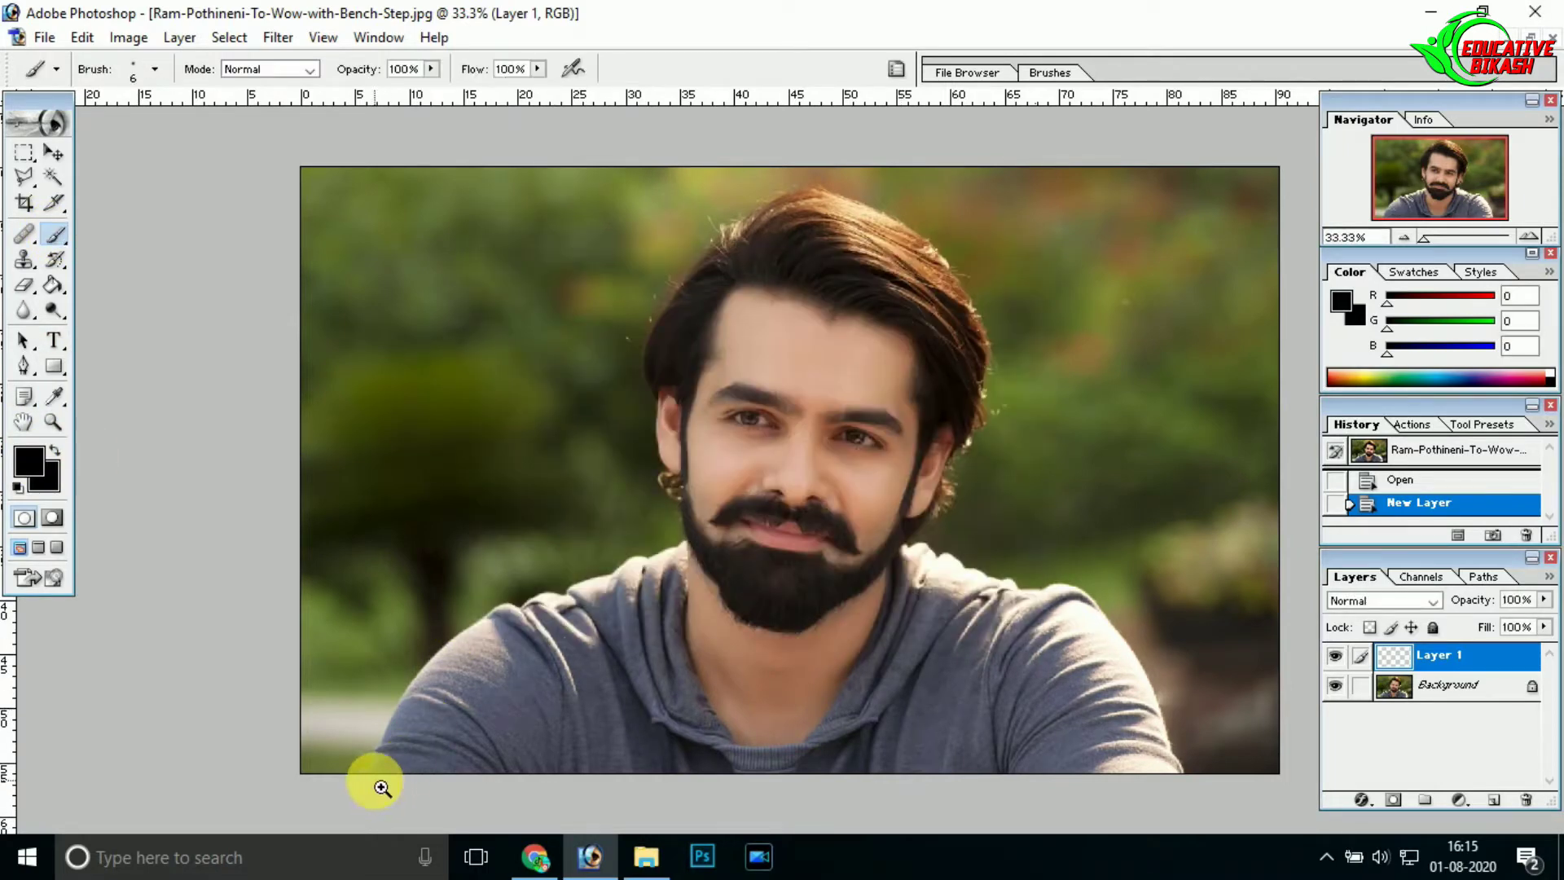
- Zoom to 400% on the shoulder, set brush diameter to 6 px, and draw the first shoulder outline
click(379, 784)
click(321, 760)
click(233, 740)
click(279, 749)
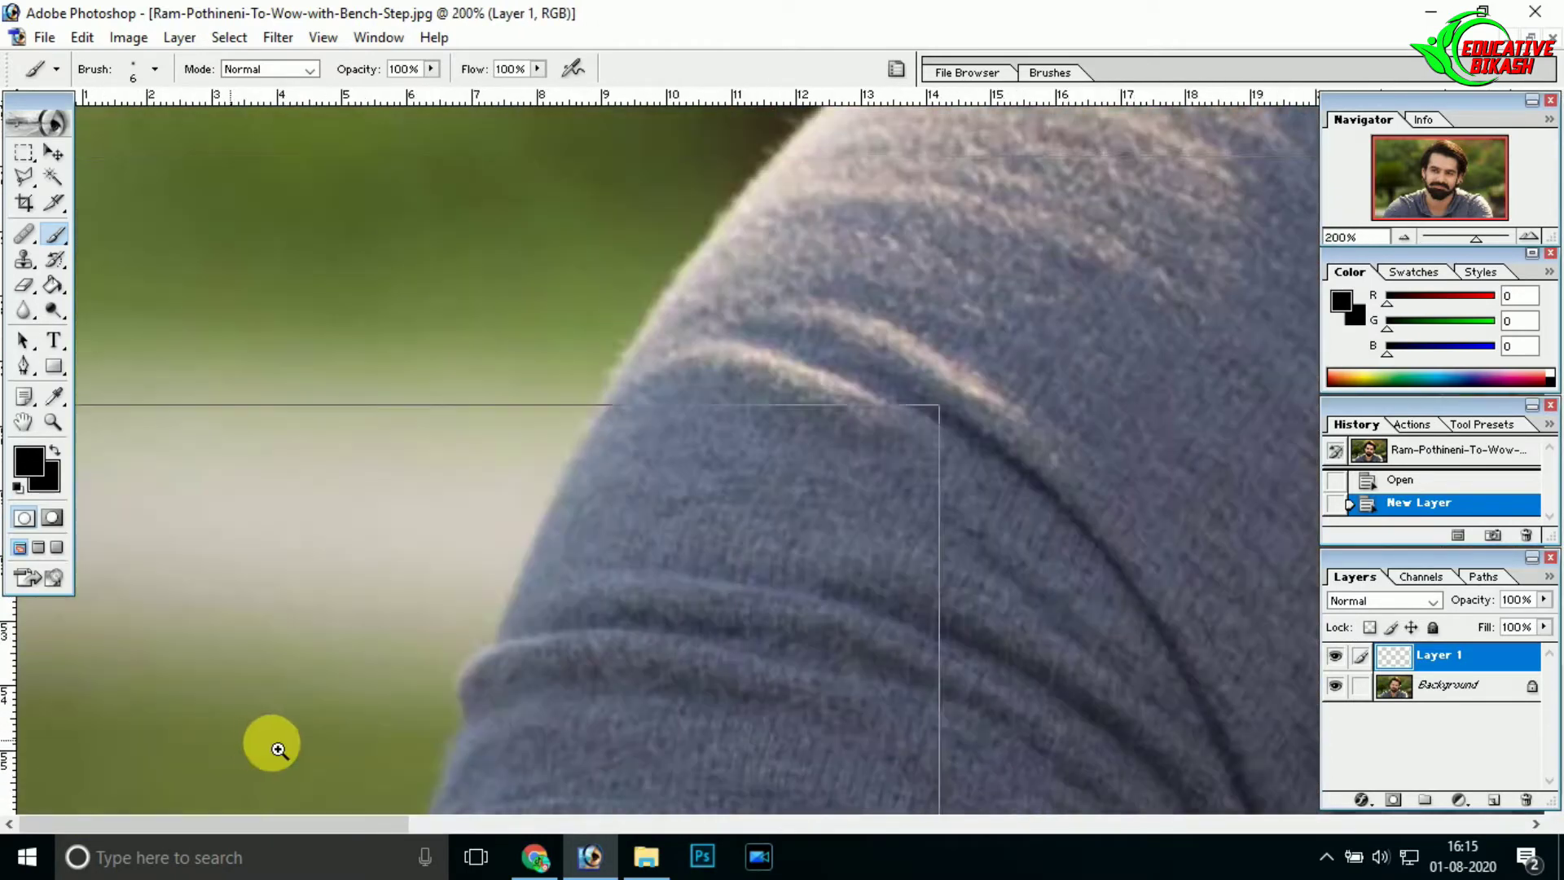
drag(278, 749, 529, 728)
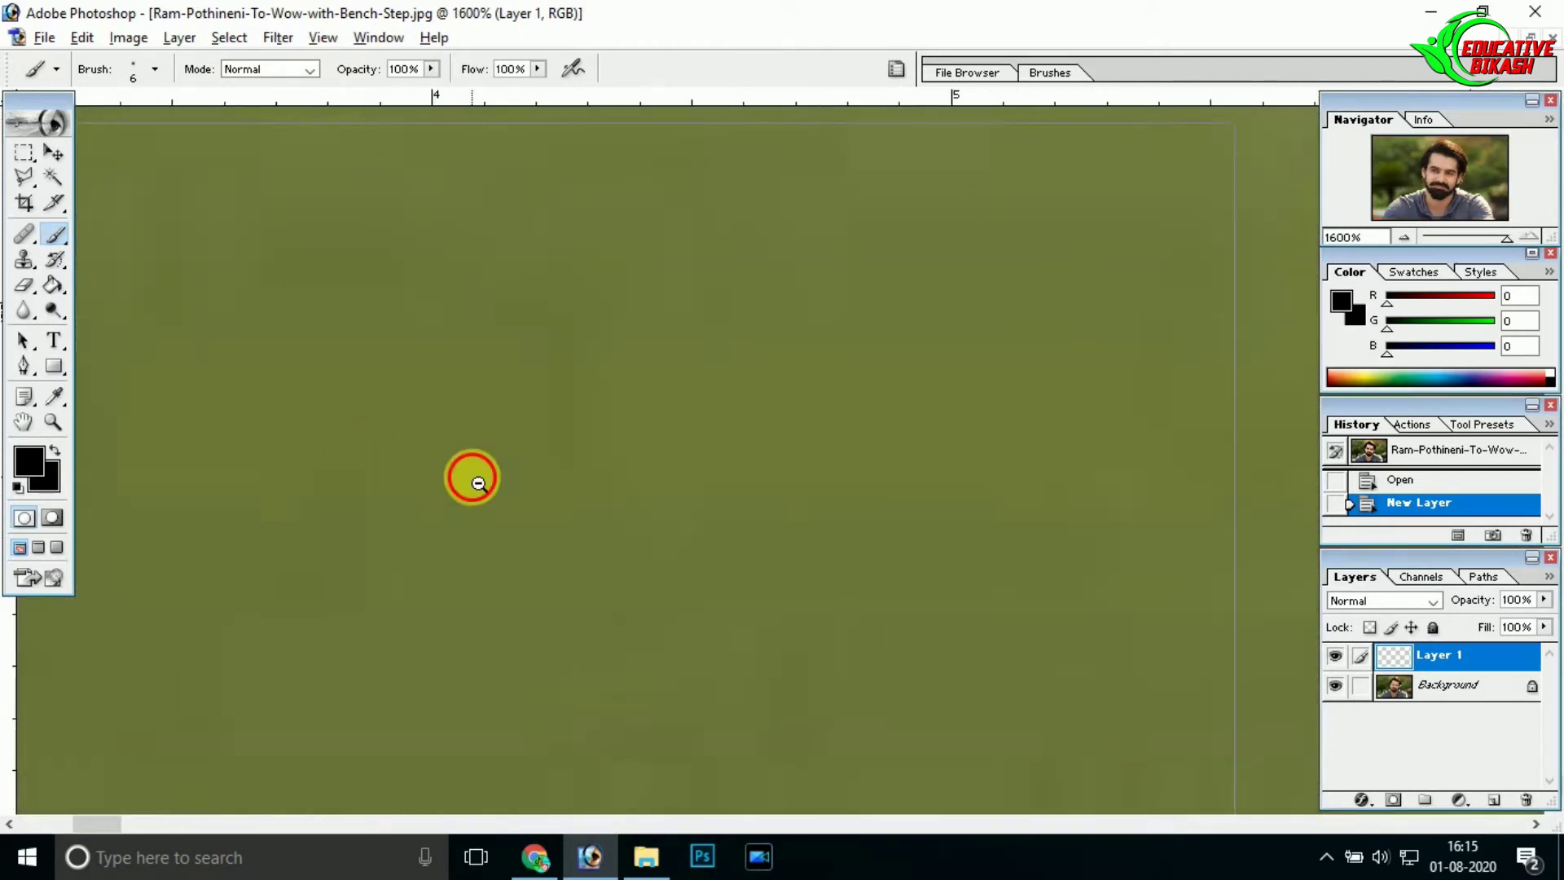
alt+click(768, 530)
alt+click(599, 476)
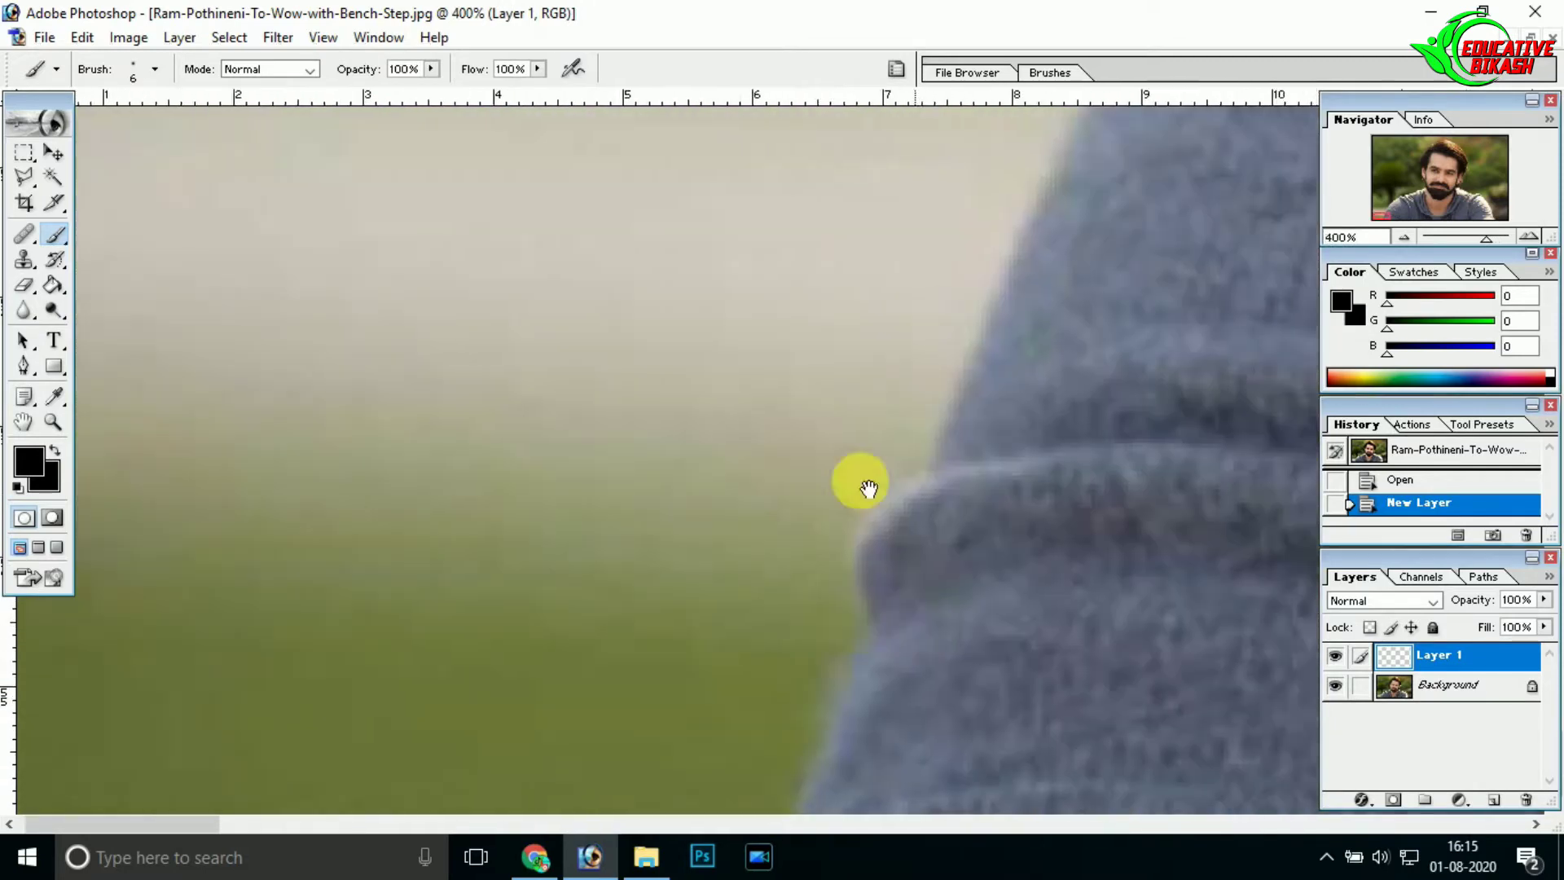
mouse_move(868, 487)
mouse_down()
mouse_move(796, 584)
mouse_move(743, 603)
mouse_up()
right_click(598, 539)
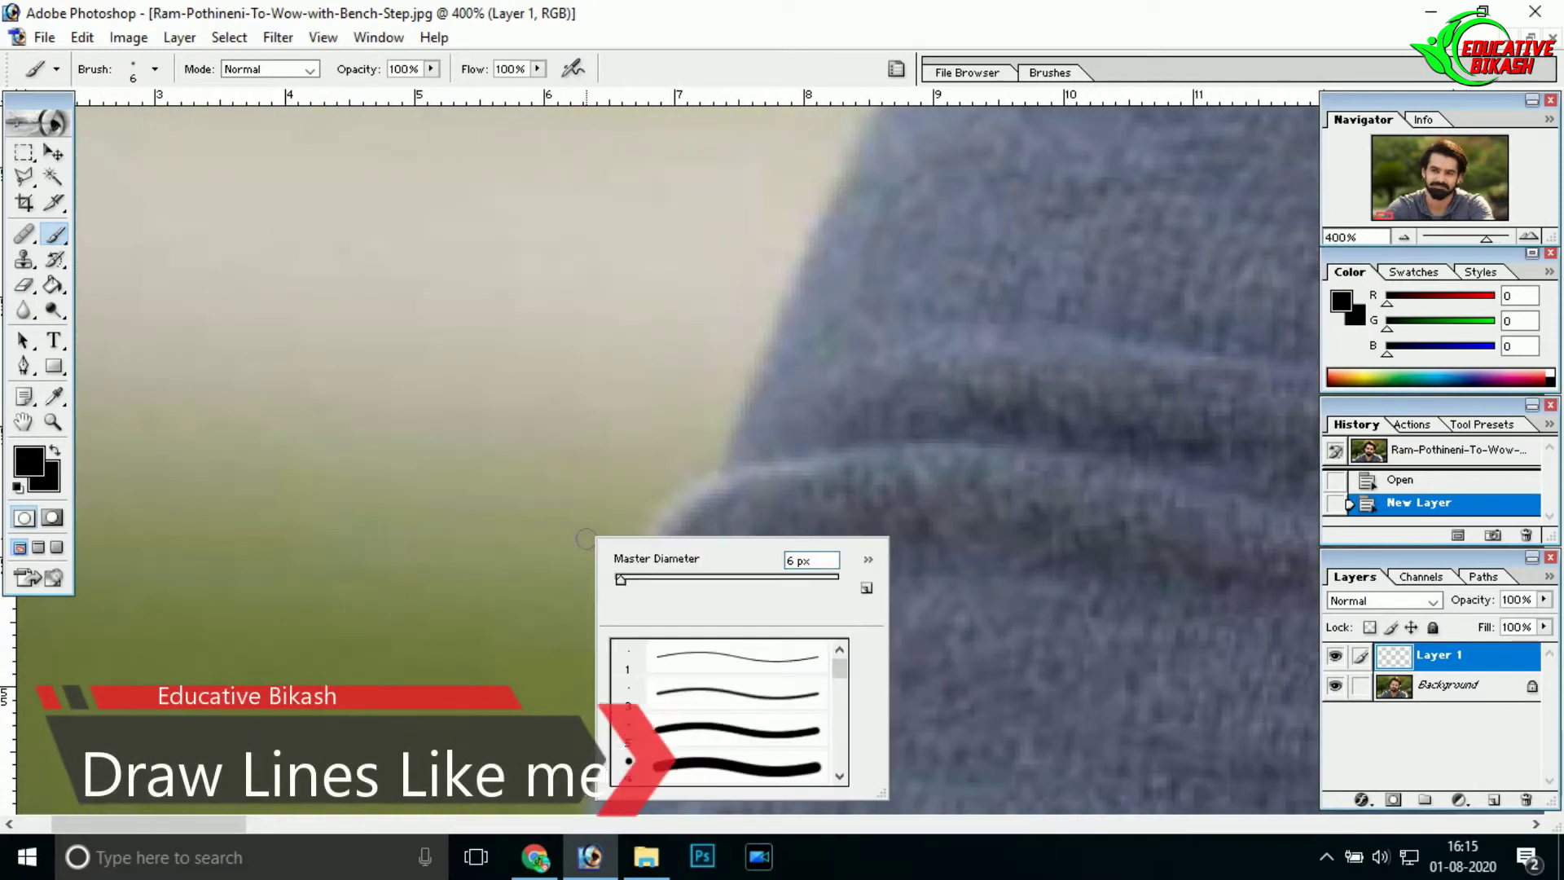
double_click(803, 560)
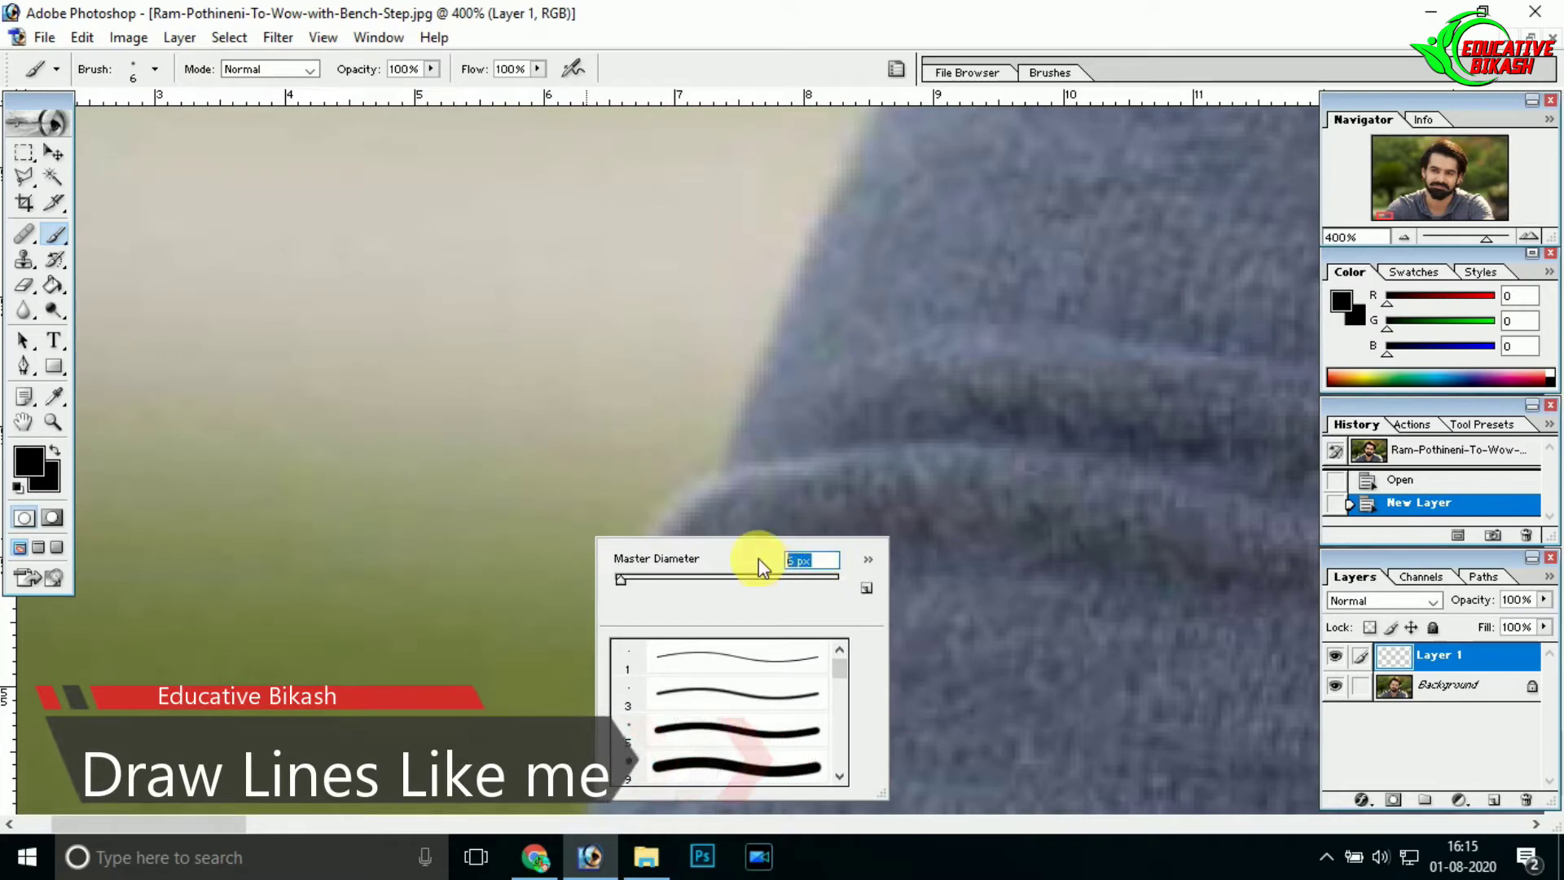
text(6)
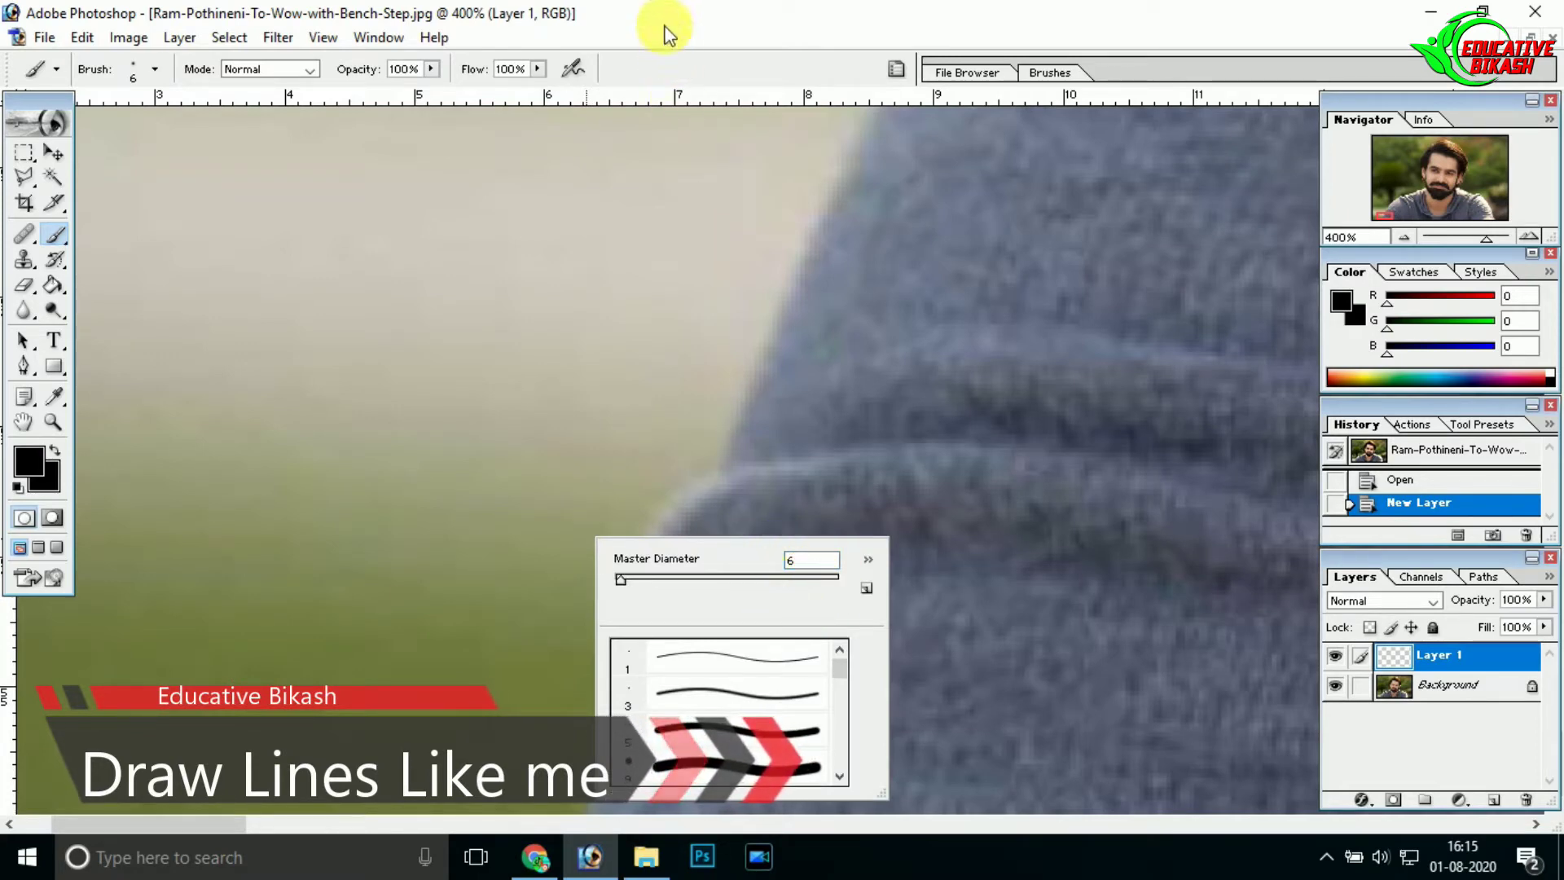
key(Return)
drag(583, 809, 615, 737)
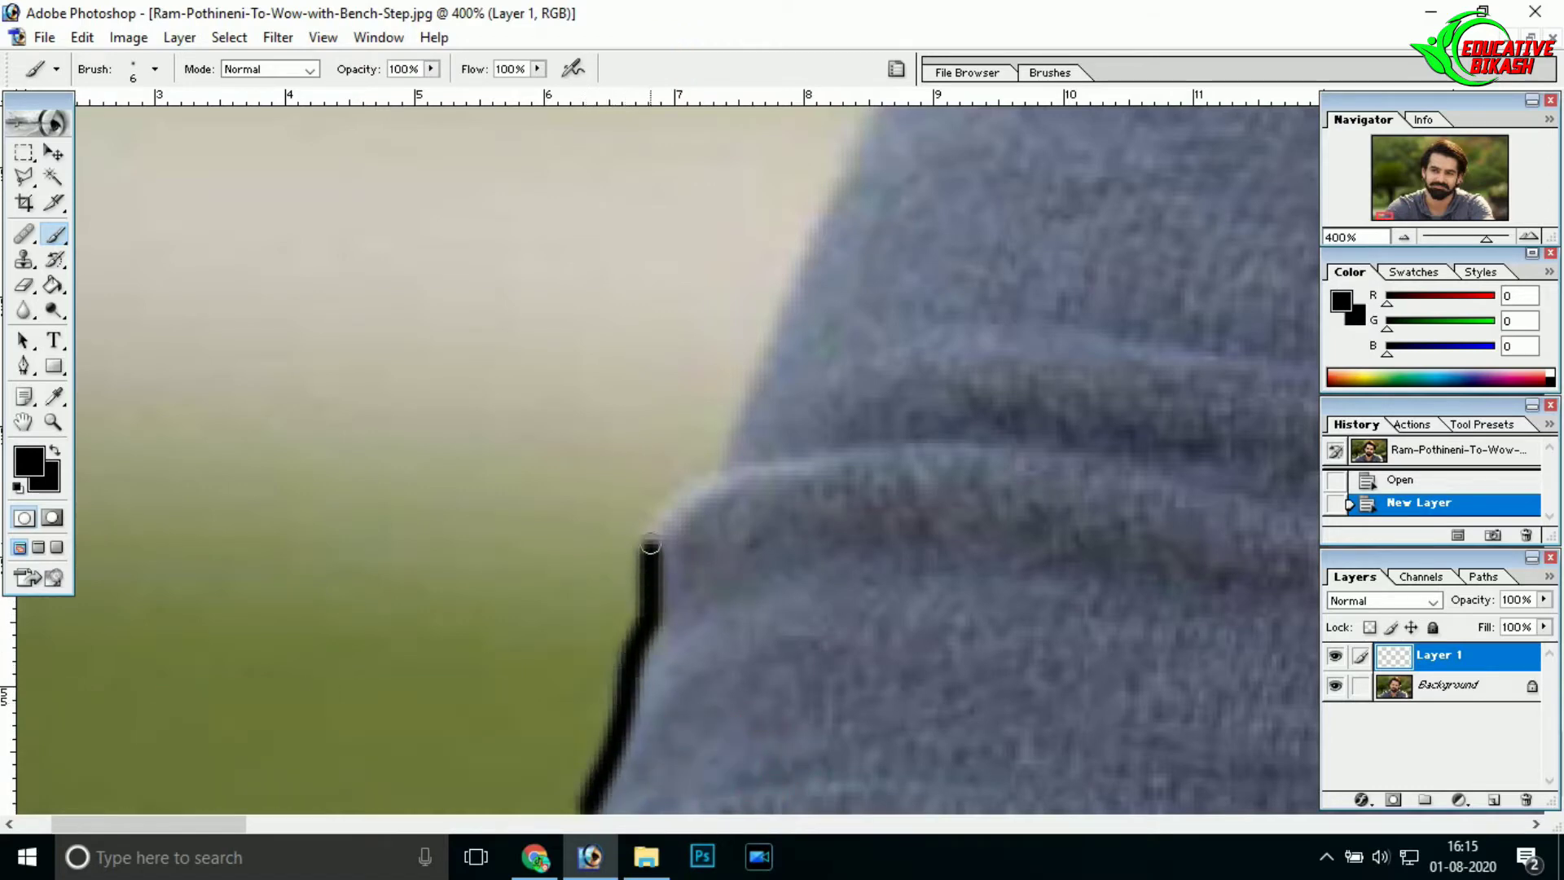
- Trace black outlines along the shoulder edge, the shoulder top and the hair's lower edge
mouse_move(828, 207)
mouse_down()
mouse_move(848, 180)
mouse_move(503, 709)
mouse_move(831, 158)
mouse_up()
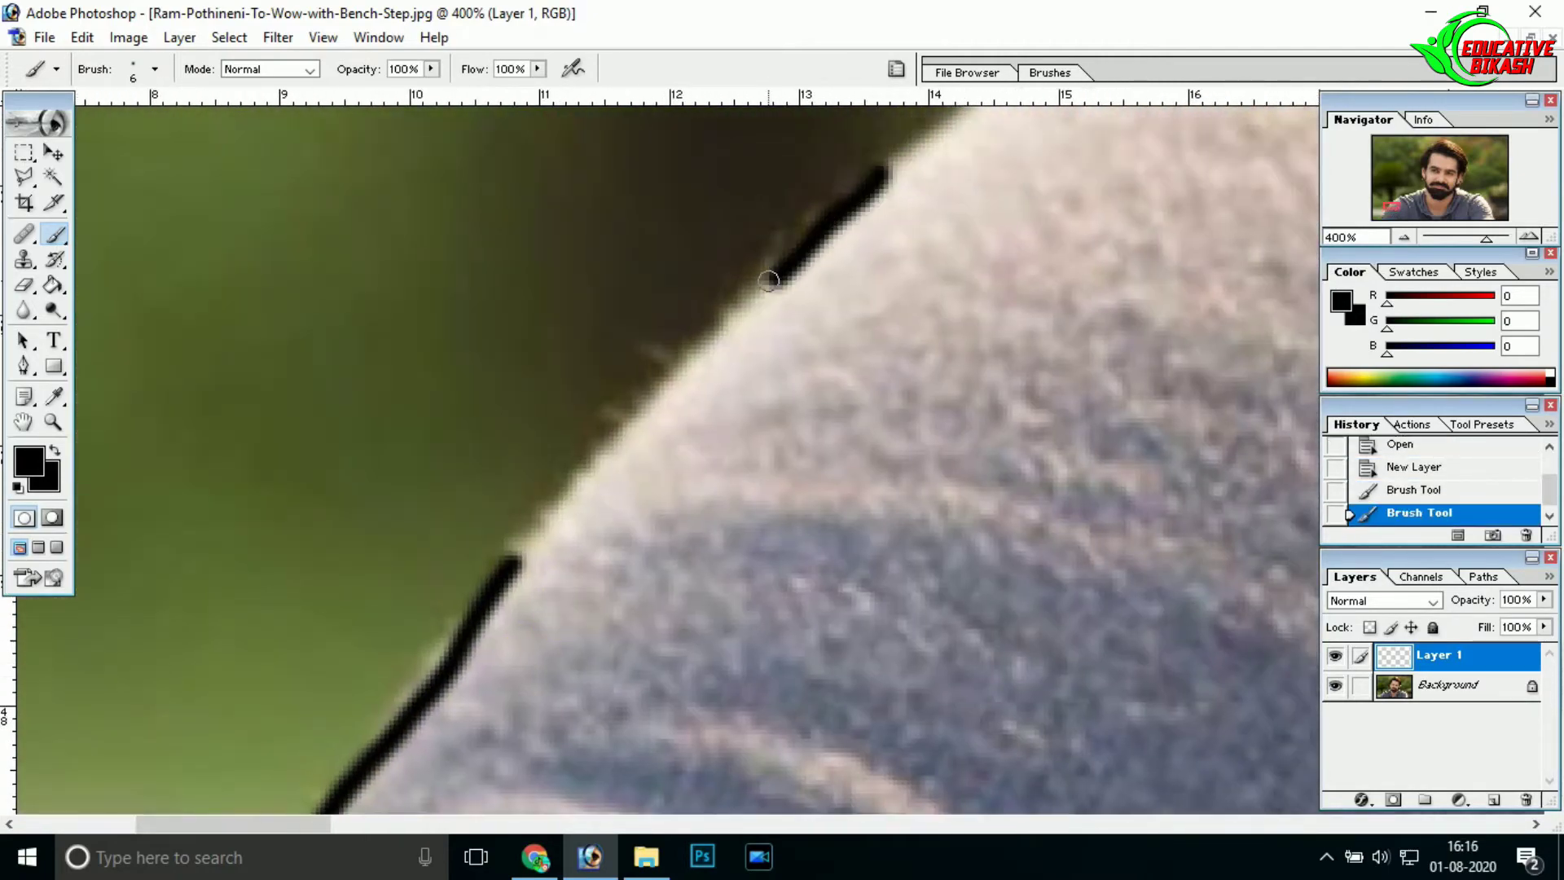
mouse_move(769, 280)
mouse_down()
mouse_move(499, 565)
mouse_move(720, 377)
mouse_up()
drag(844, 232, 403, 566)
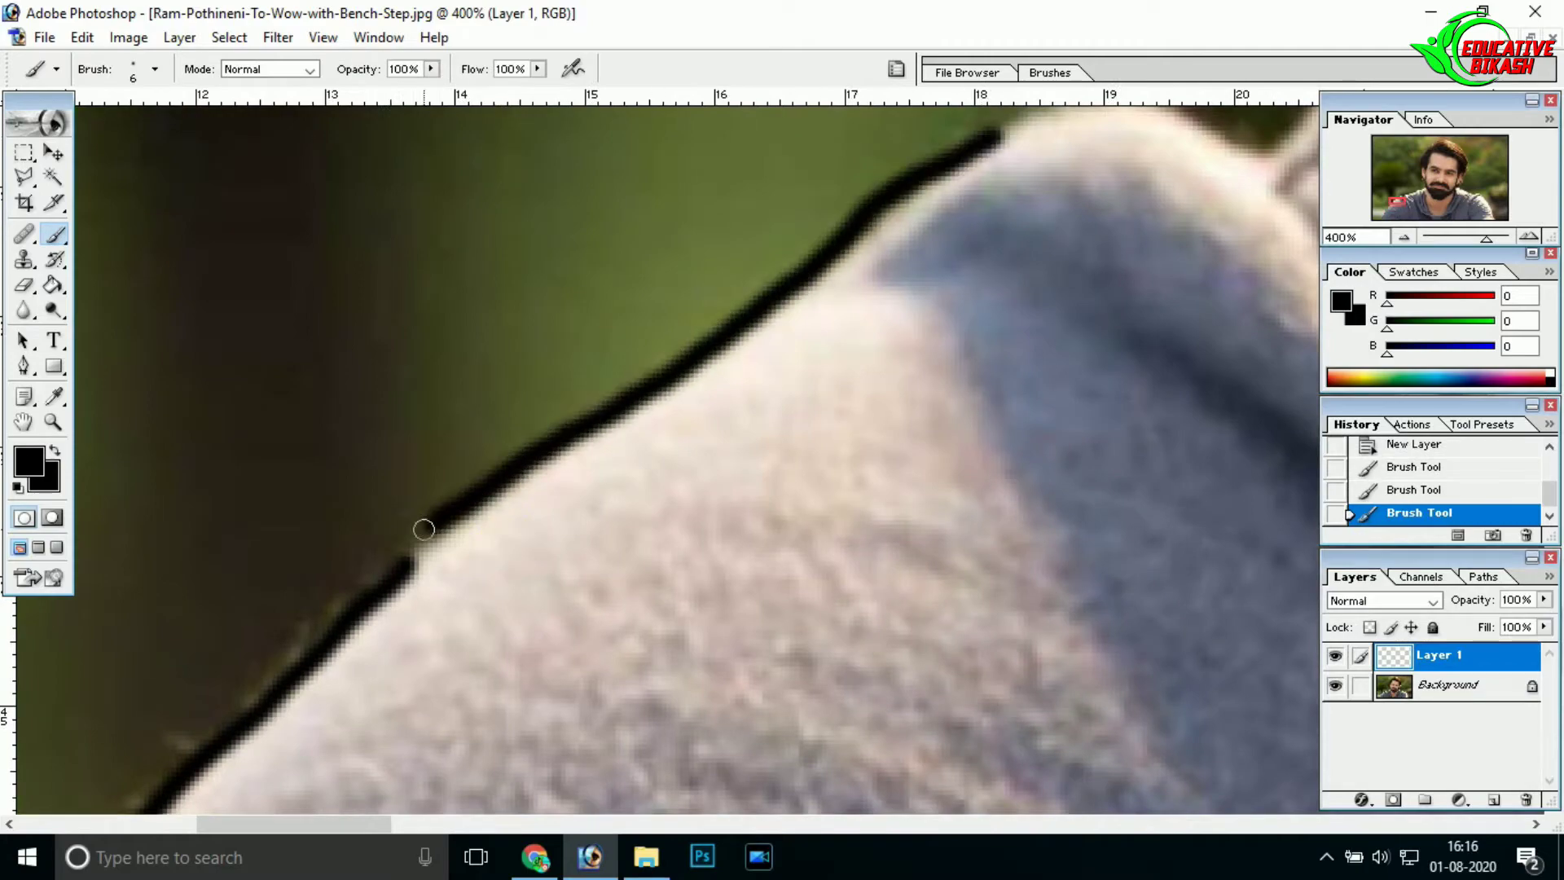
drag(995, 131, 504, 473)
drag(804, 463, 1270, 285)
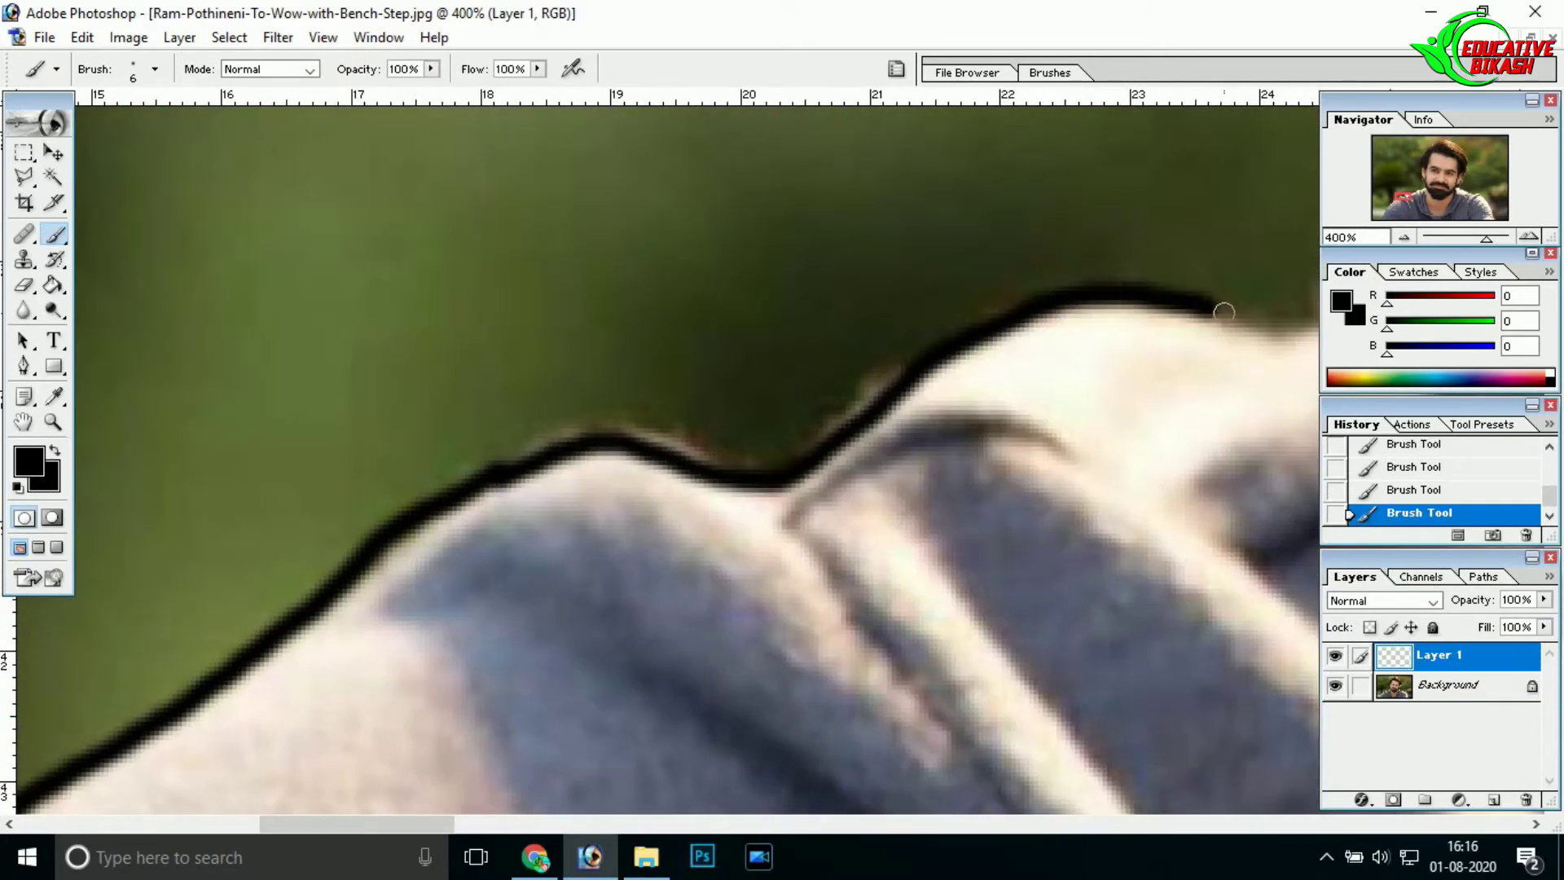
mouse_move(453, 443)
mouse_down()
mouse_move(993, 202)
mouse_move(366, 558)
mouse_move(412, 516)
mouse_move(744, 408)
mouse_move(1128, 251)
mouse_move(1222, 191)
mouse_up()
mouse_move(1172, 268)
mouse_down()
mouse_move(1100, 269)
mouse_move(646, 175)
mouse_move(877, 583)
mouse_move(529, 374)
mouse_up()
mouse_move(599, 452)
mouse_down()
mouse_move(726, 725)
mouse_move(227, 261)
mouse_move(586, 505)
mouse_move(1203, 506)
mouse_move(374, 594)
mouse_move(541, 464)
mouse_move(988, 174)
mouse_move(326, 718)
mouse_move(565, 436)
mouse_move(559, 283)
mouse_move(509, 632)
mouse_move(528, 249)
mouse_move(398, 642)
mouse_move(591, 185)
mouse_up()
- Outline the neck edge and the neckline in black
drag(346, 604, 286, 707)
mouse_move(286, 707)
mouse_down()
mouse_move(744, 377)
mouse_move(710, 462)
mouse_up()
mouse_move(582, 720)
mouse_down()
mouse_move(789, 279)
mouse_move(539, 572)
mouse_up()
drag(389, 484, 902, 243)
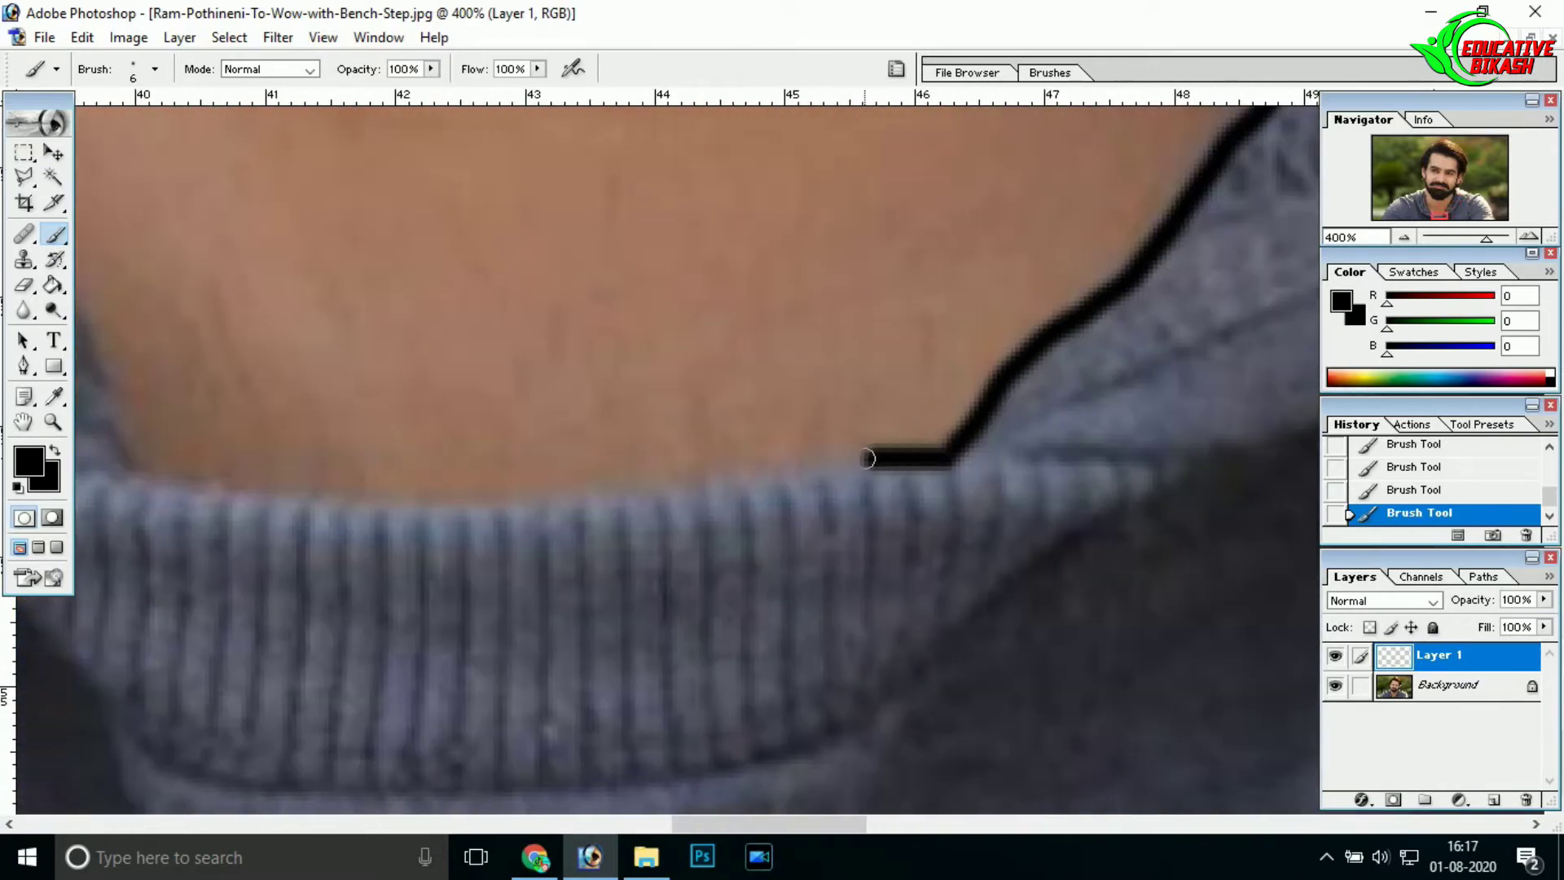
mouse_move(530, 489)
mouse_down()
mouse_move(164, 499)
mouse_move(829, 641)
mouse_up()
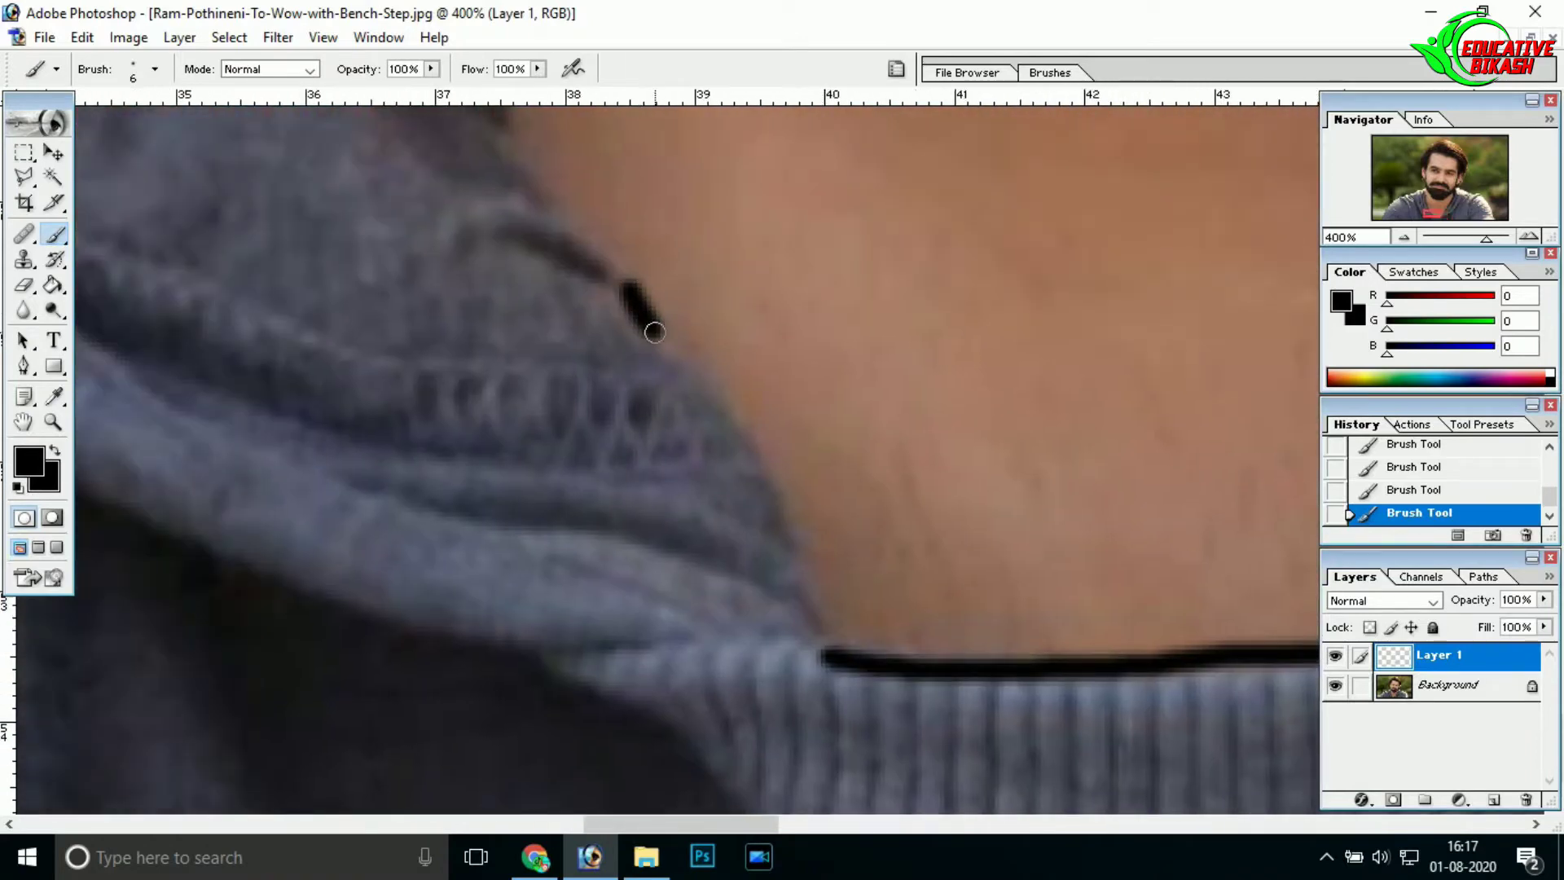
drag(654, 332, 813, 621)
drag(710, 346, 941, 644)
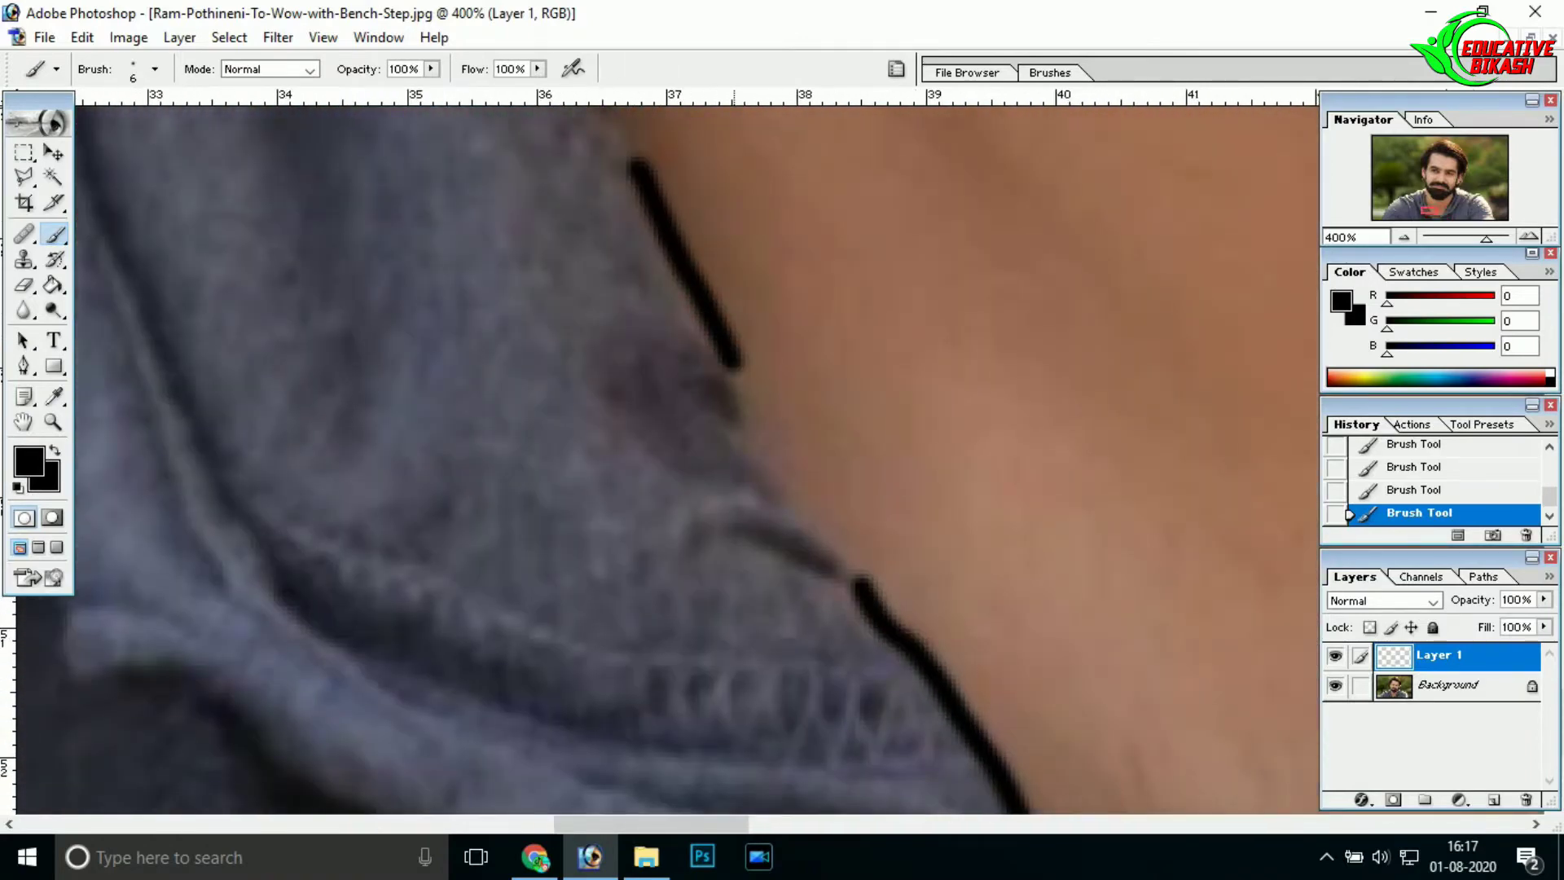
drag(635, 163, 716, 561)
mouse_move(593, 199)
mouse_down()
mouse_move(667, 493)
mouse_move(728, 606)
mouse_up()
drag(655, 178, 761, 631)
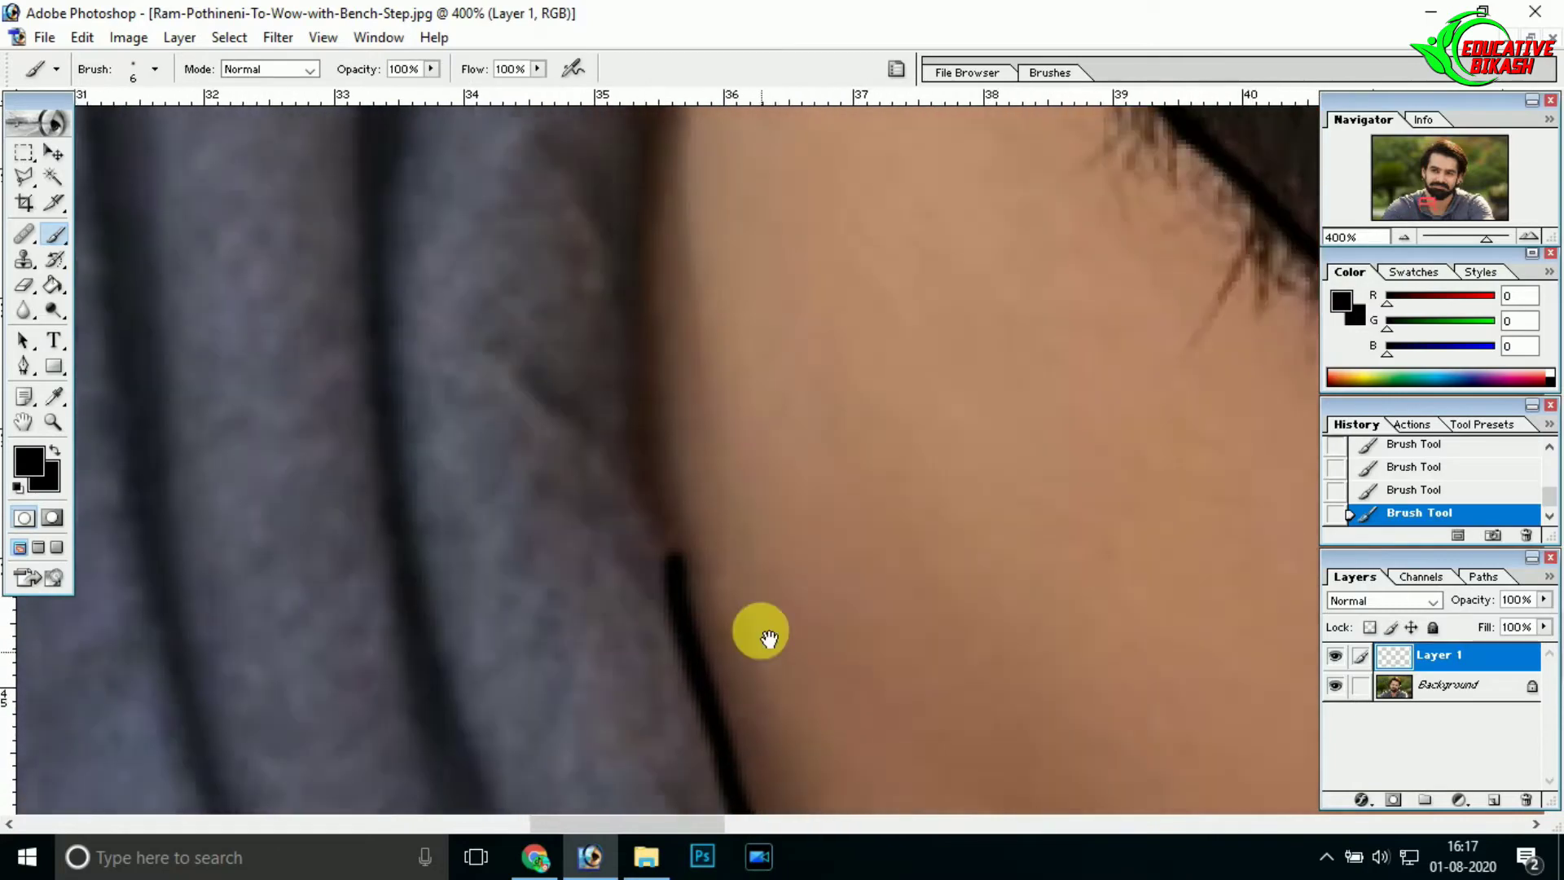
mouse_move(641, 209)
mouse_down()
mouse_move(716, 530)
mouse_move(698, 244)
mouse_move(688, 366)
mouse_move(712, 428)
mouse_up()
- Trace the collar edge and add parallel lines across the collar
mouse_move(711, 288)
mouse_down()
mouse_move(855, 331)
mouse_move(453, 601)
mouse_move(585, 284)
mouse_move(476, 806)
mouse_up()
drag(477, 806, 501, 544)
mouse_move(463, 722)
mouse_down()
mouse_move(529, 244)
mouse_move(478, 708)
mouse_move(484, 344)
mouse_up()
drag(498, 564, 525, 749)
mouse_move(526, 750)
mouse_down()
mouse_move(464, 349)
mouse_move(520, 705)
mouse_move(437, 419)
mouse_move(477, 587)
mouse_up()
mouse_move(476, 586)
mouse_down()
mouse_move(417, 252)
mouse_move(481, 408)
mouse_move(516, 70)
mouse_up()
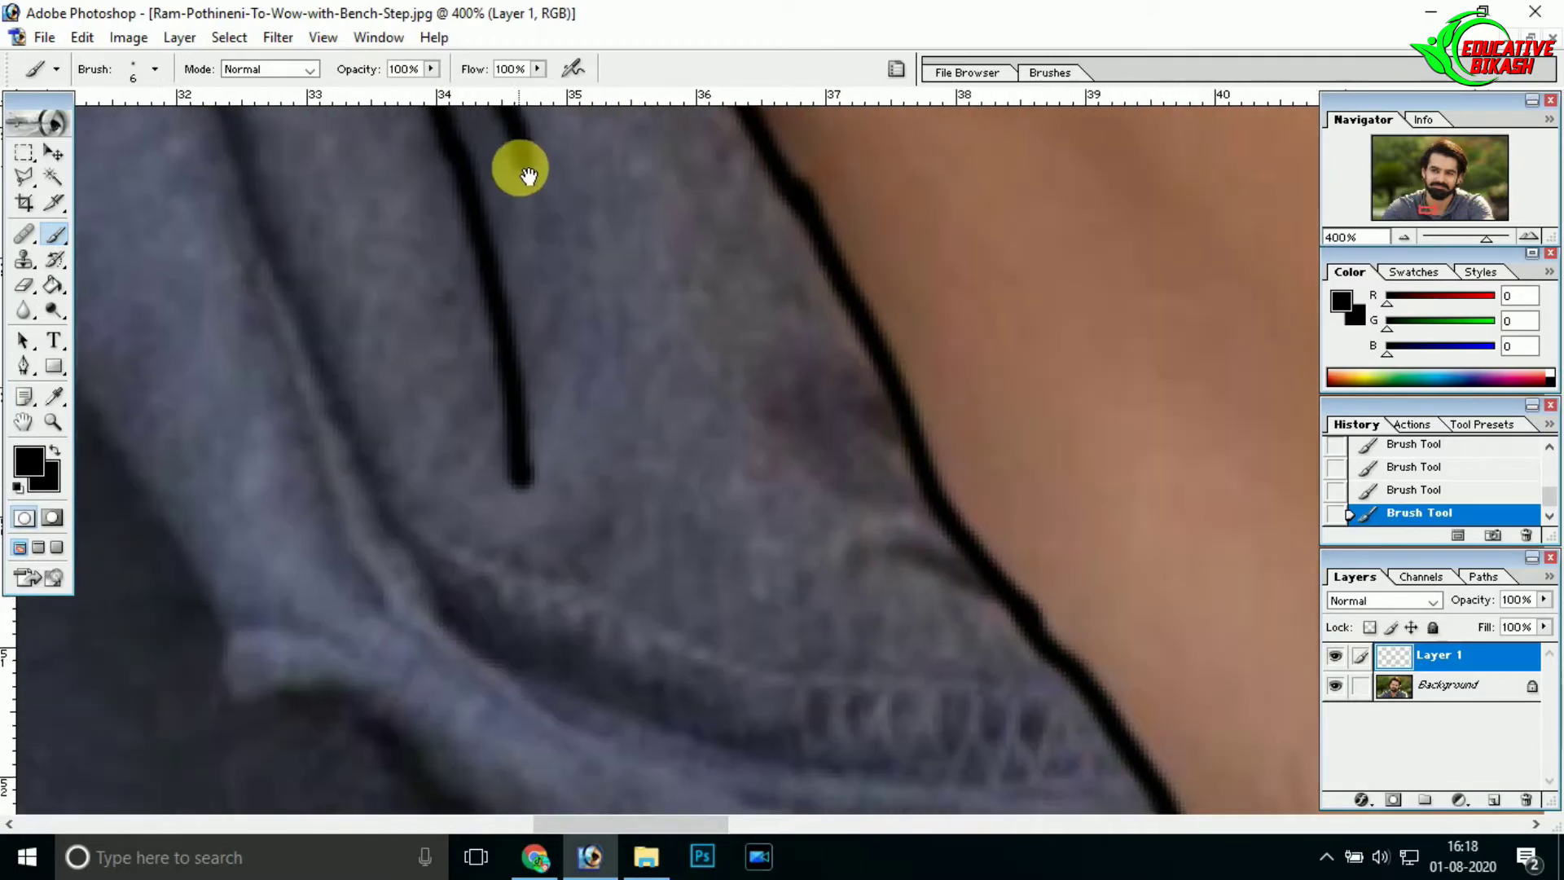
mouse_move(289, 383)
mouse_down()
mouse_move(649, 555)
mouse_move(982, 571)
mouse_up()
drag(899, 634, 789, 447)
mouse_move(240, 281)
mouse_down()
mouse_move(276, 331)
mouse_move(890, 506)
mouse_move(977, 566)
mouse_up()
mouse_move(594, 541)
mouse_down()
mouse_move(701, 395)
mouse_move(1075, 469)
mouse_up()
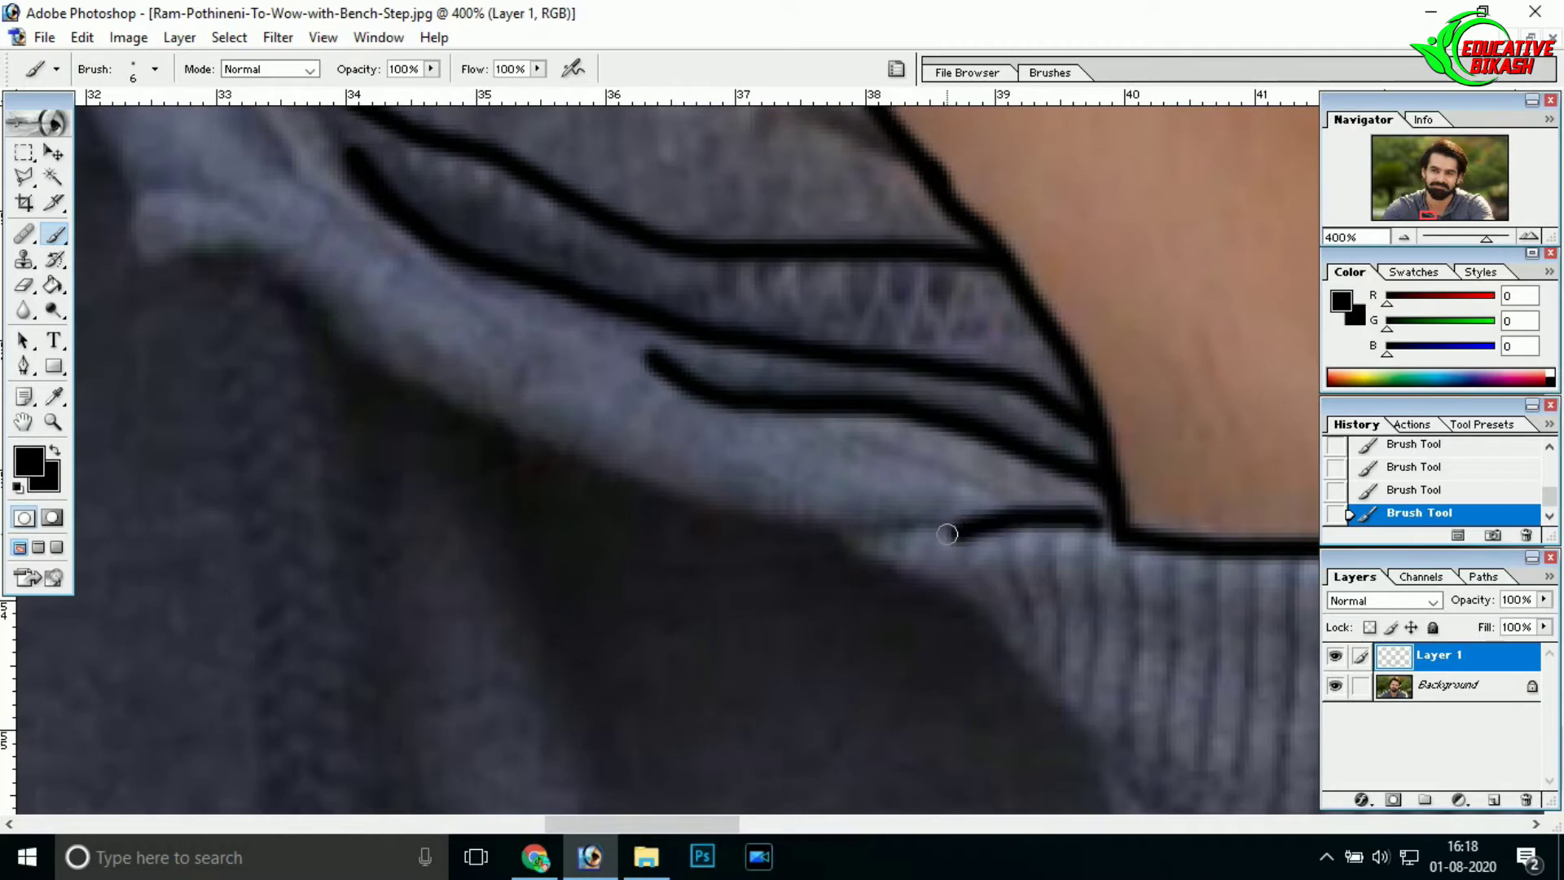
- Outline the collar's left edge down the hoodie
mouse_move(164, 247)
mouse_down()
mouse_move(244, 269)
mouse_move(461, 199)
mouse_move(527, 441)
mouse_up()
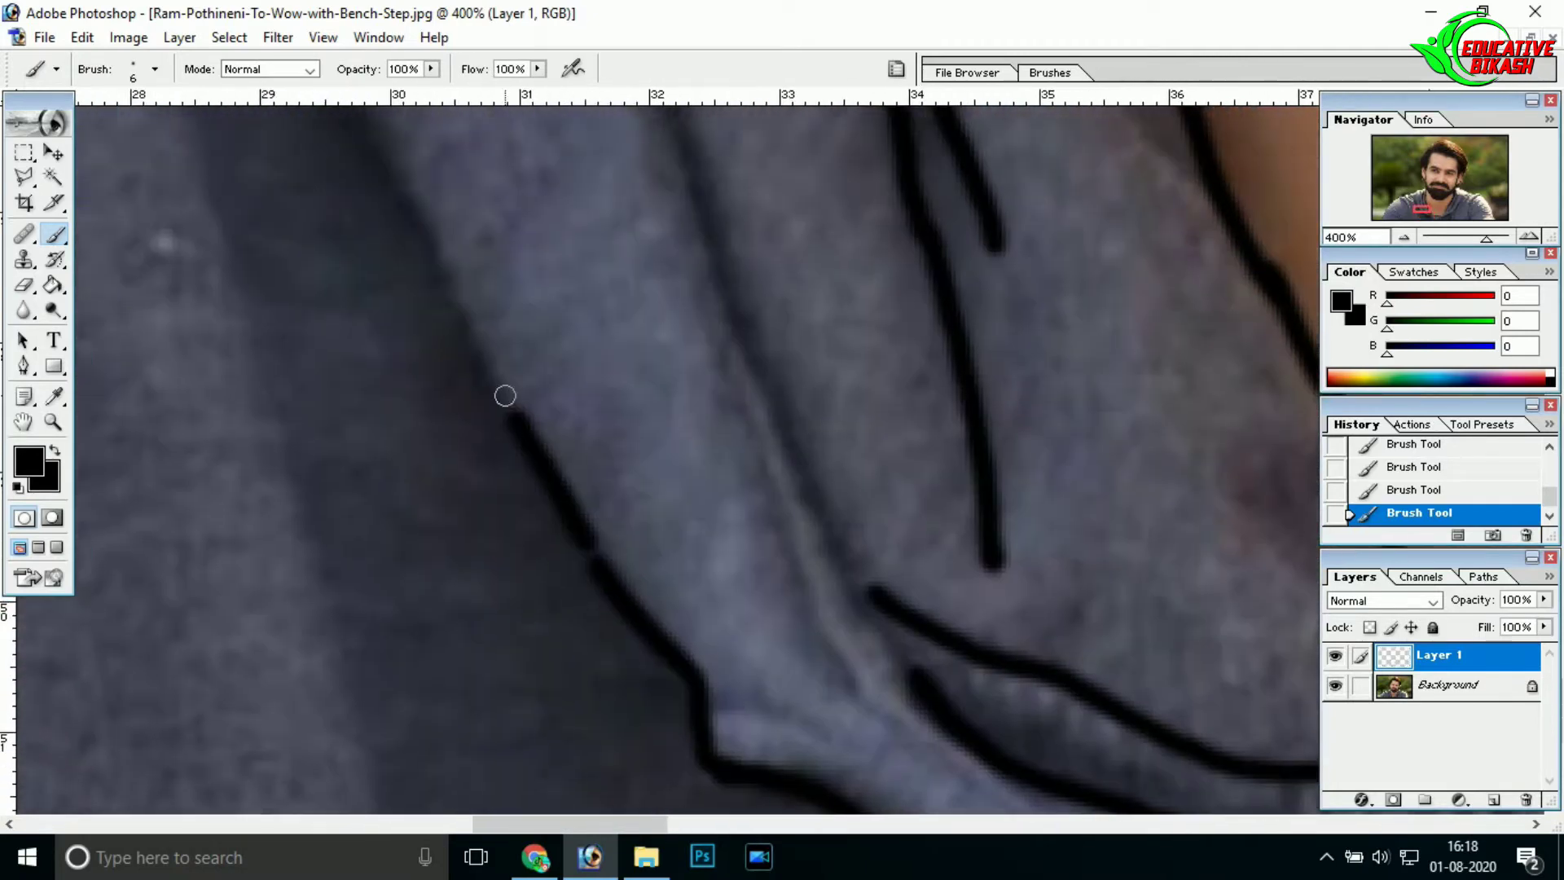
drag(399, 167, 582, 530)
drag(583, 529, 688, 741)
drag(485, 448, 588, 620)
drag(364, 188, 651, 623)
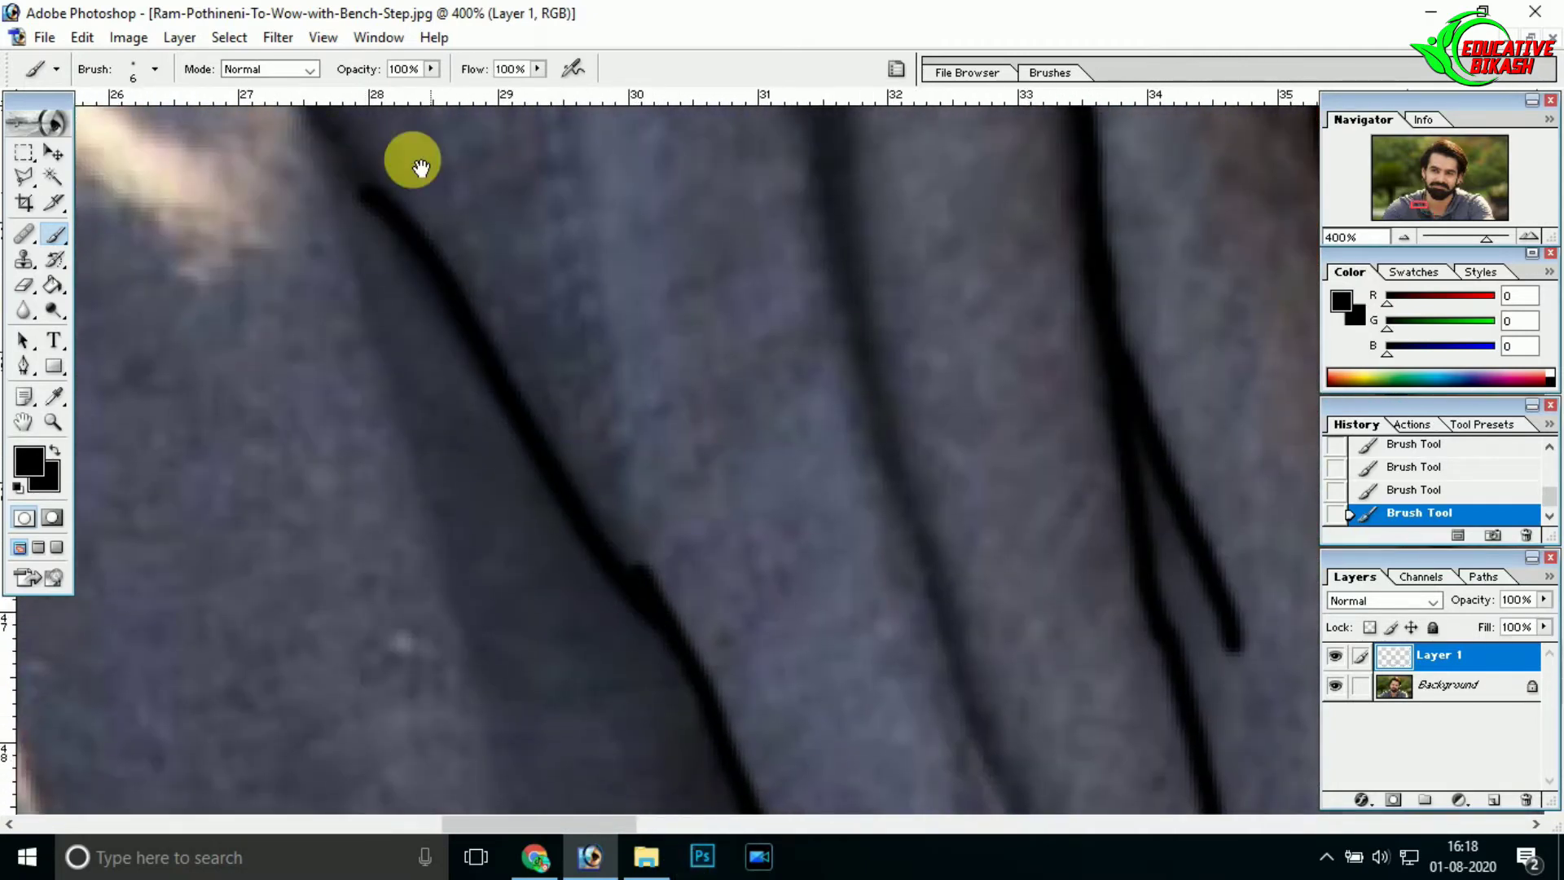
drag(481, 307, 775, 763)
drag(438, 330, 656, 663)
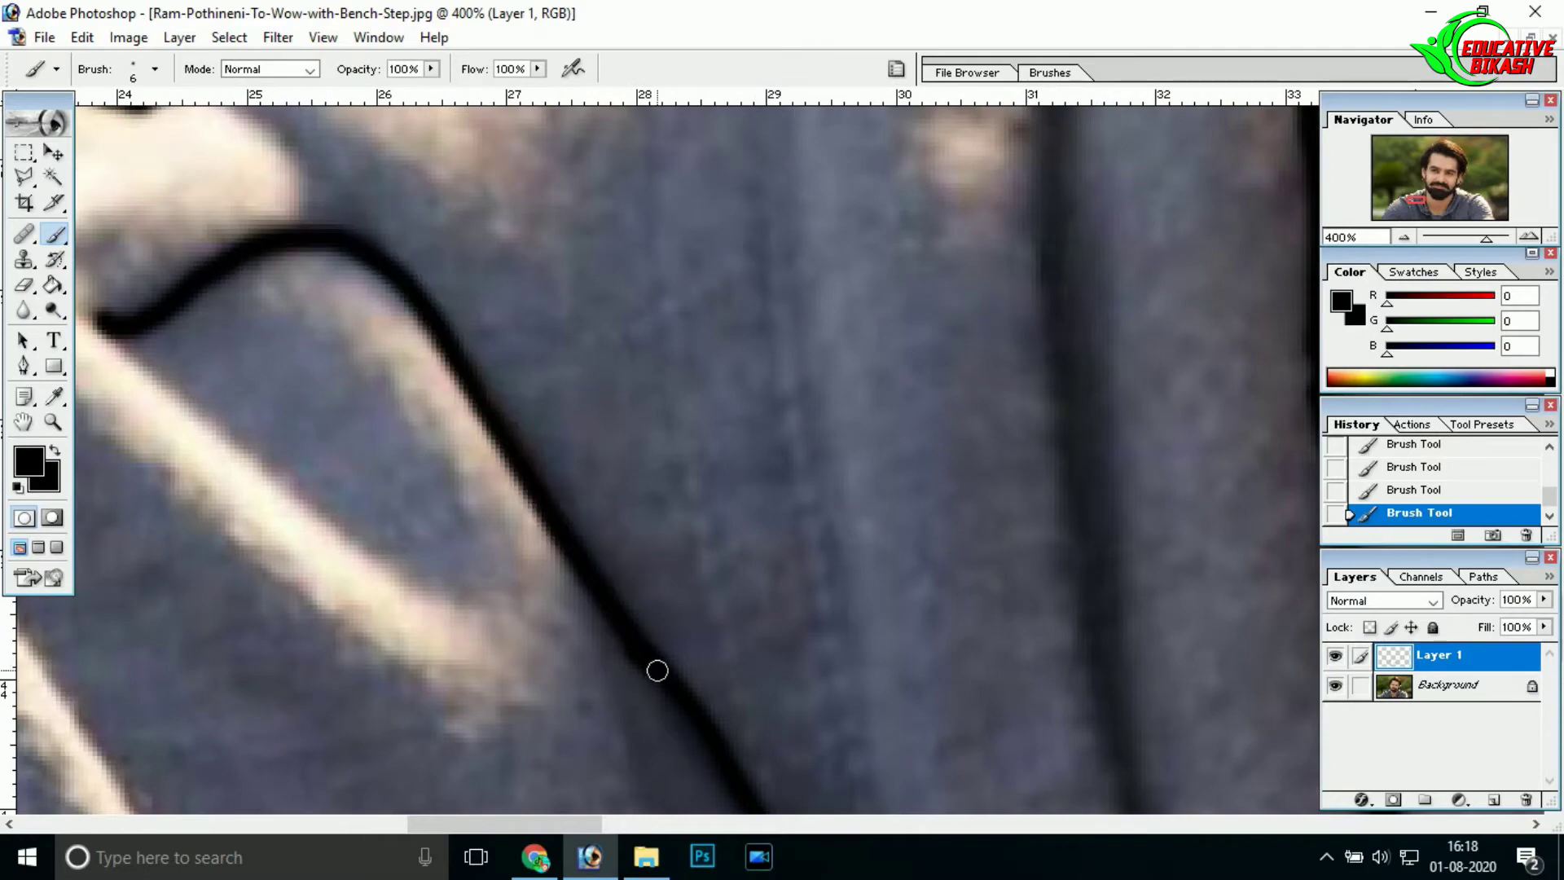
drag(191, 110, 364, 376)
- Outline the hoodie's fold lines near the shoulder and down the front
drag(478, 509, 184, 281)
mouse_move(472, 220)
mouse_down()
mouse_move(525, 668)
mouse_move(450, 199)
mouse_move(521, 664)
mouse_up()
drag(518, 611, 456, 350)
mouse_move(383, 200)
mouse_down()
mouse_move(440, 510)
mouse_move(758, 815)
mouse_up()
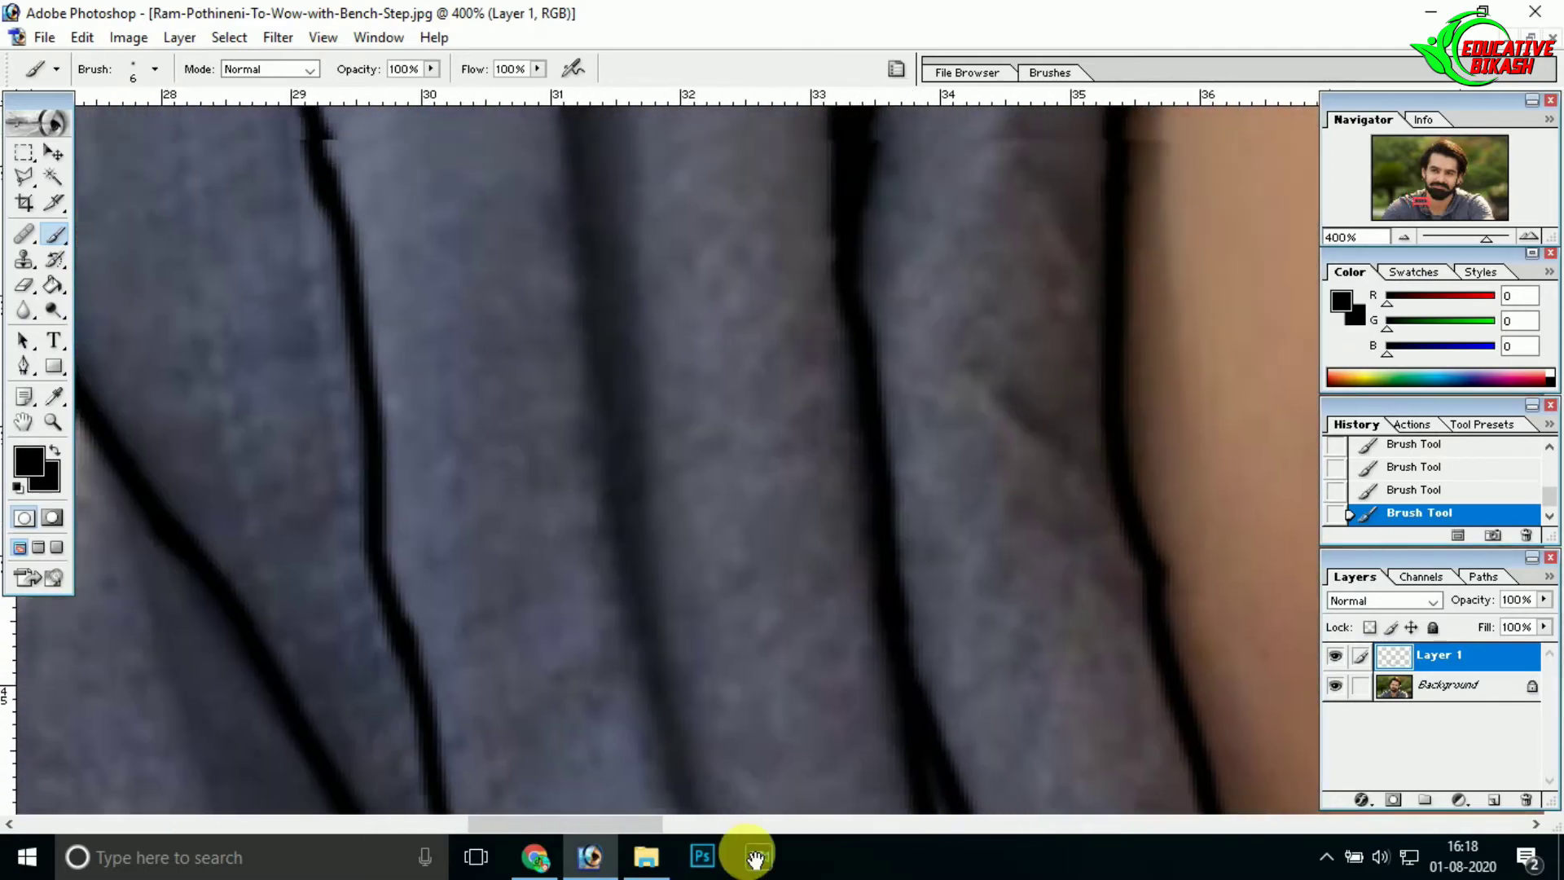
drag(619, 456, 618, 653)
mouse_move(701, 273)
mouse_down()
mouse_move(659, 480)
mouse_move(590, 209)
mouse_move(619, 505)
mouse_up()
mouse_move(619, 505)
mouse_down()
mouse_move(604, 244)
mouse_move(716, 695)
mouse_move(580, 274)
mouse_up()
mouse_move(579, 274)
mouse_down()
mouse_move(705, 556)
mouse_move(673, 374)
mouse_move(531, 129)
mouse_move(796, 499)
mouse_move(957, 471)
mouse_move(664, 531)
mouse_move(768, 377)
mouse_up()
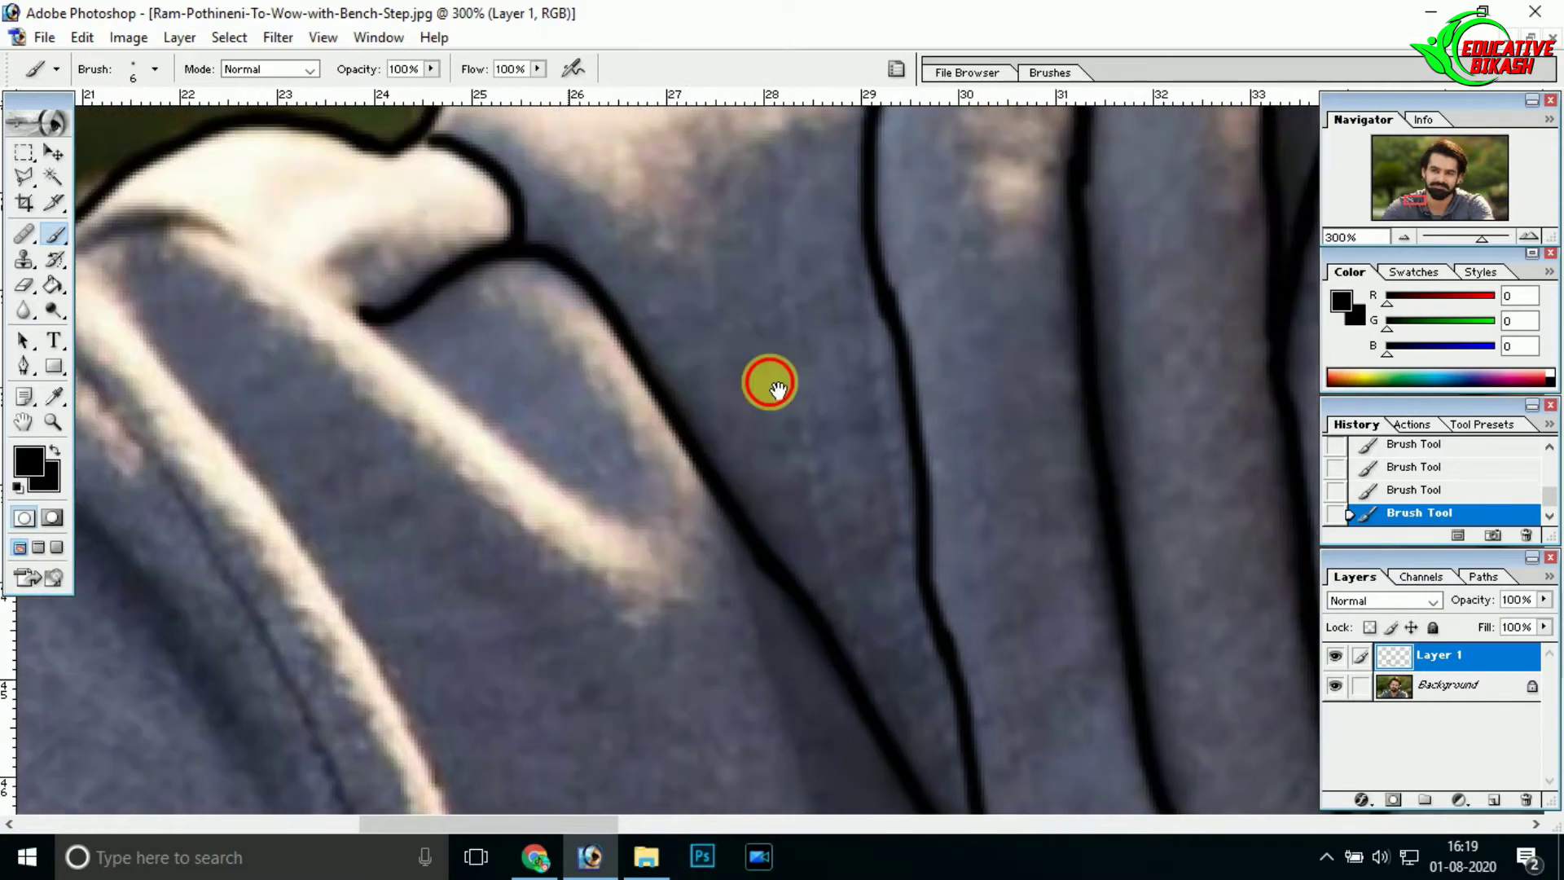
- At 300% zoom, outline the lower hoodie fold and repaint a fold after undoing a stray stroke
key(ctrl+minus)
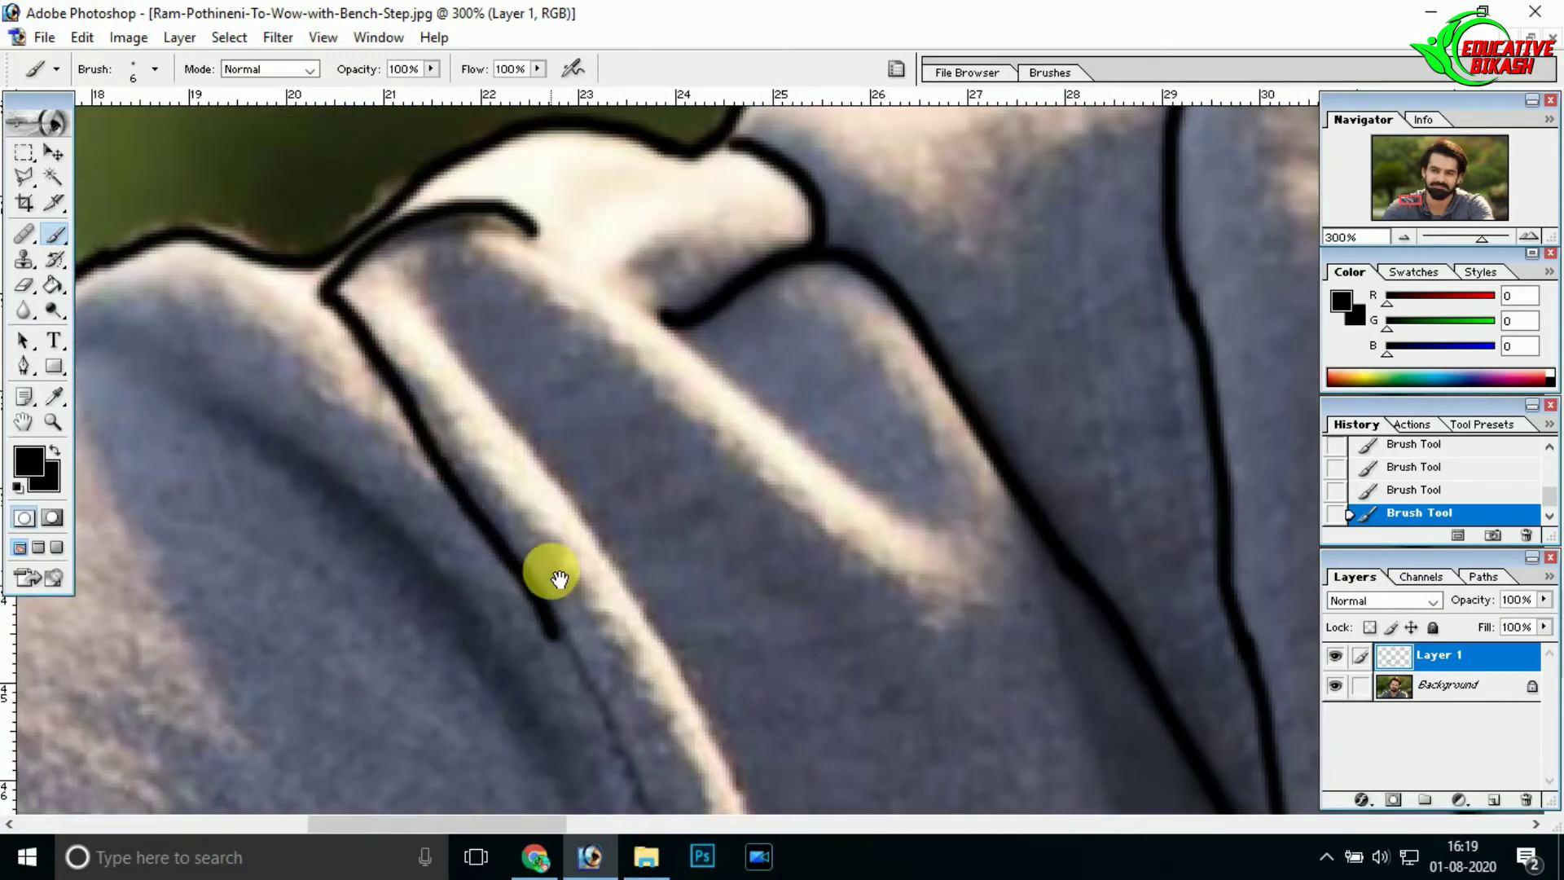
drag(558, 579, 434, 262)
mouse_move(599, 646)
mouse_down()
mouse_move(548, 464)
mouse_move(521, 725)
mouse_up()
mouse_move(521, 725)
mouse_down()
mouse_move(510, 370)
mouse_move(488, 611)
mouse_up()
mouse_move(489, 611)
mouse_down()
mouse_move(492, 367)
mouse_move(501, 810)
mouse_up()
mouse_move(541, 290)
mouse_down()
mouse_move(623, 810)
mouse_move(342, 269)
mouse_up()
drag(260, 134, 539, 576)
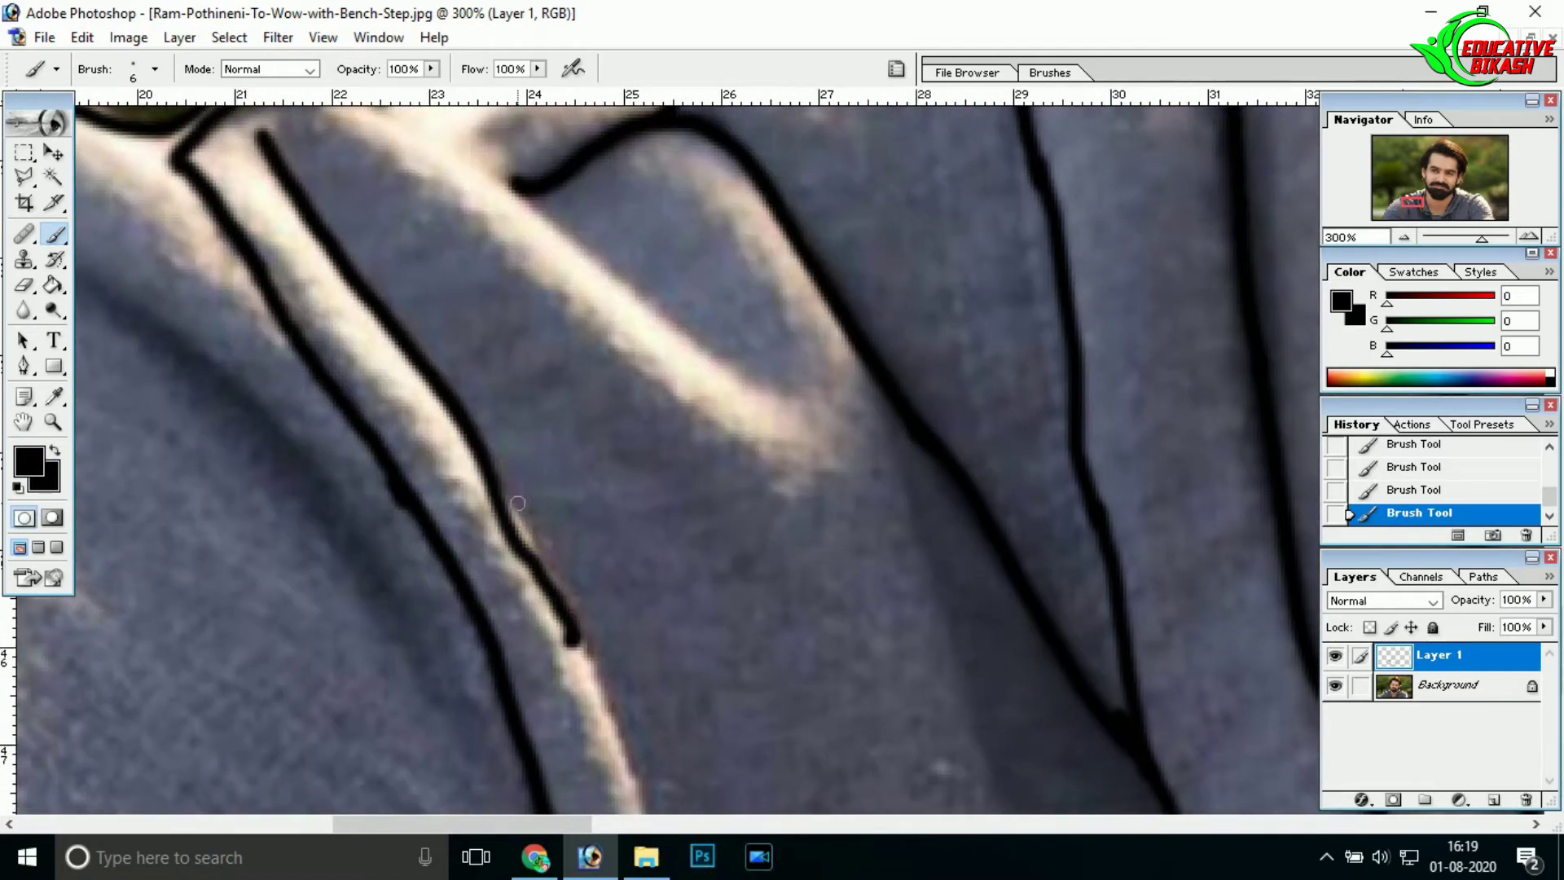
key(ctrl+z)
mouse_move(249, 132)
mouse_down()
mouse_move(570, 579)
mouse_move(423, 367)
mouse_up()
mouse_move(570, 456)
mouse_down()
mouse_move(465, 313)
mouse_move(534, 649)
mouse_up()
drag(512, 704, 480, 630)
- Draw black lines along the shoulder fold and further hoodie folds
mouse_move(660, 507)
mouse_down()
mouse_move(697, 611)
mouse_move(592, 602)
mouse_up()
drag(381, 391, 704, 629)
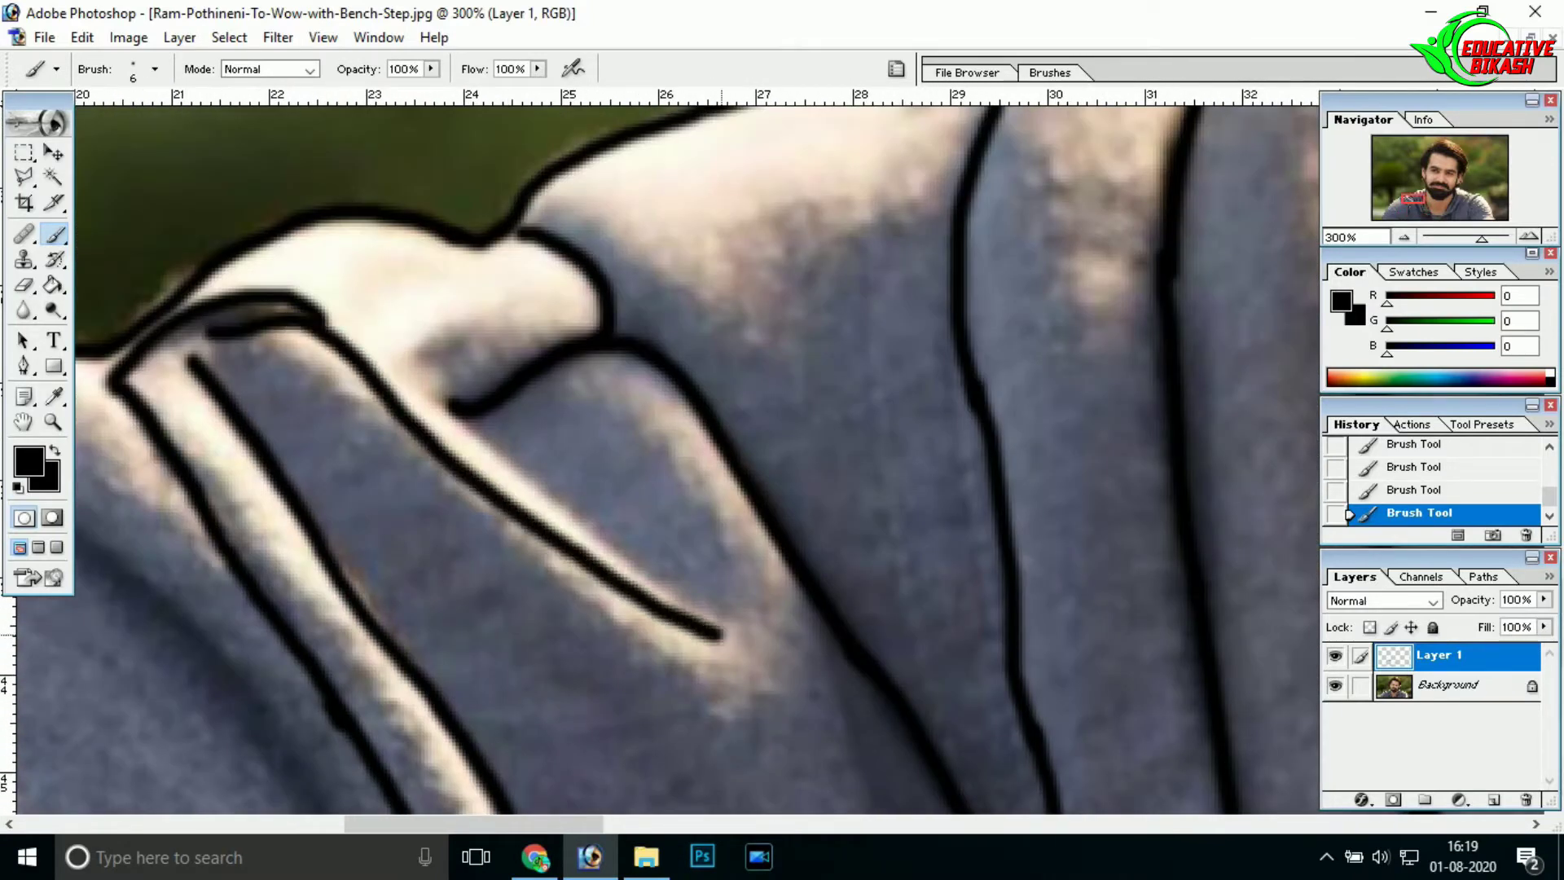
drag(477, 438, 683, 585)
drag(725, 254, 488, 269)
mouse_move(489, 268)
mouse_down()
mouse_move(717, 293)
mouse_move(586, 384)
mouse_move(521, 147)
mouse_move(639, 558)
mouse_move(632, 750)
mouse_up()
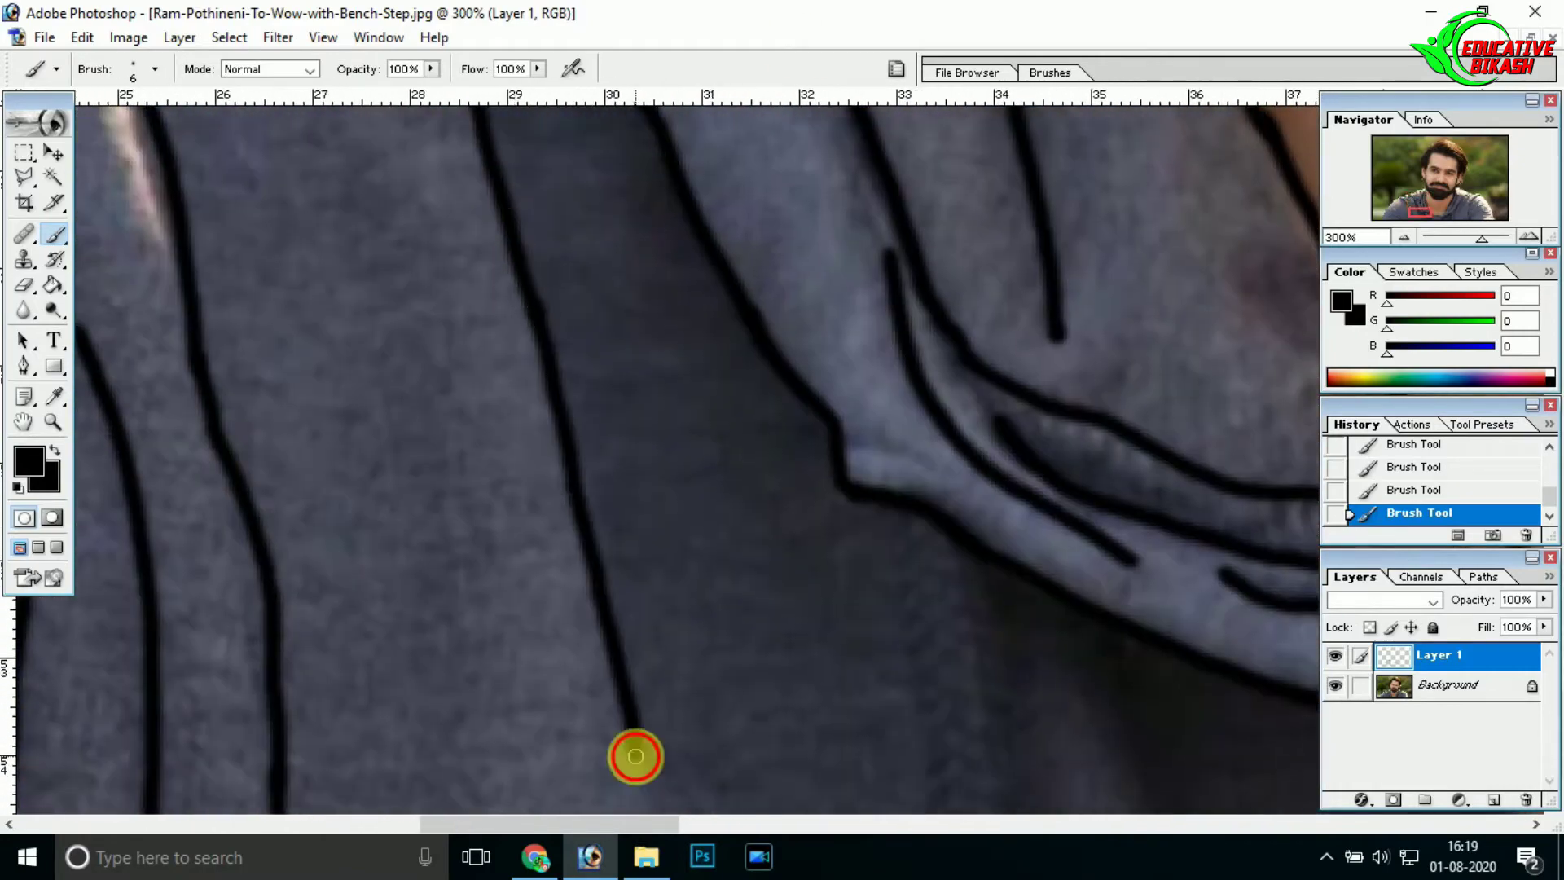
drag(513, 456, 568, 750)
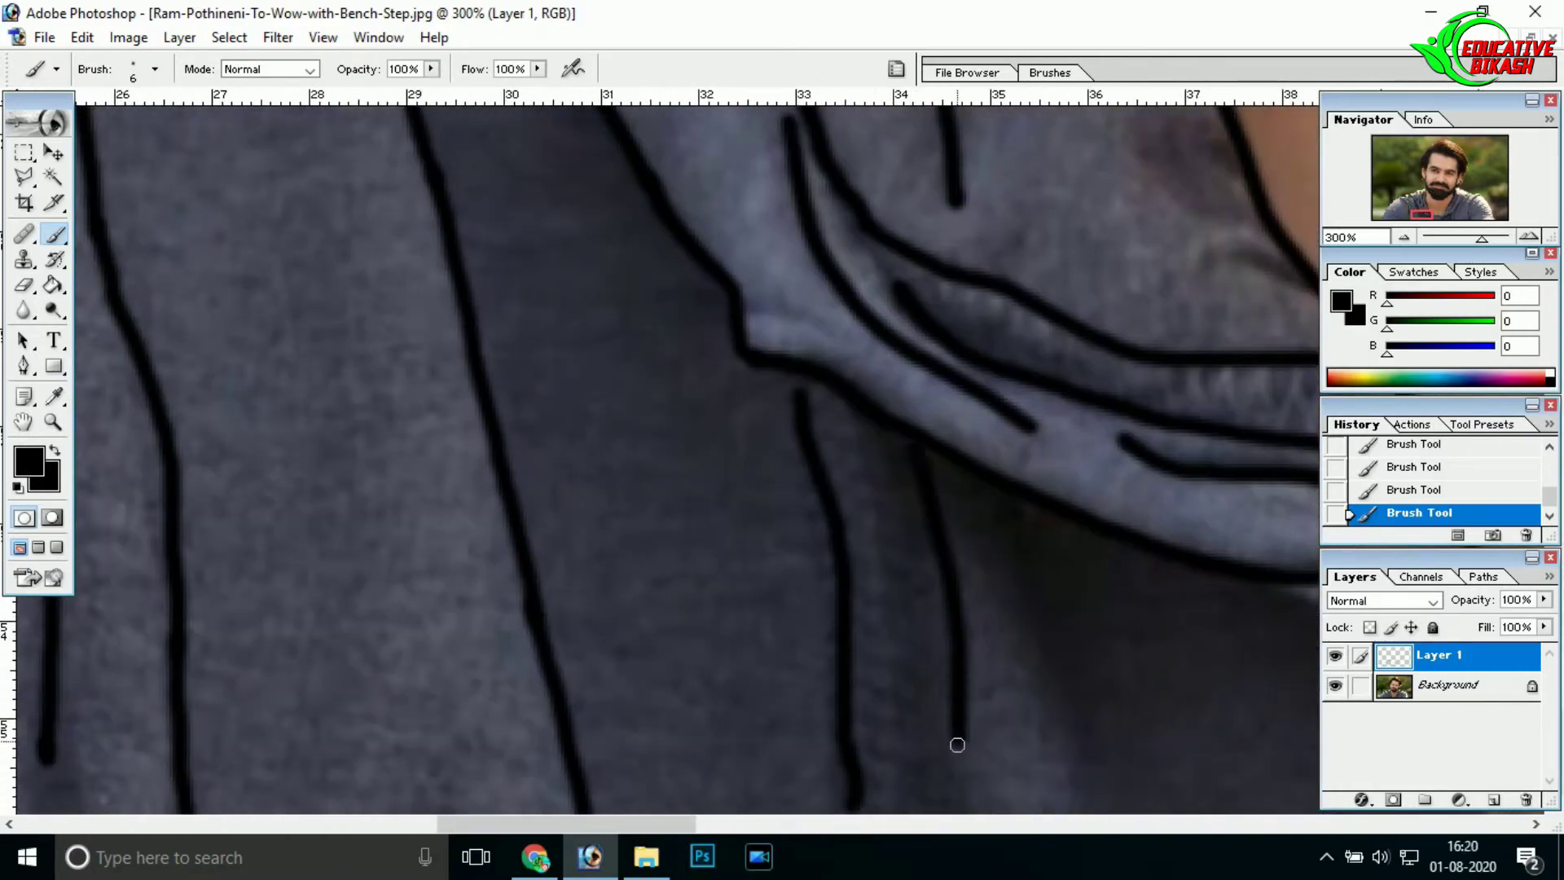
- Extend the collar neckline outline to the right and draw a line up a hoodie fold
drag(1085, 790, 267, 788)
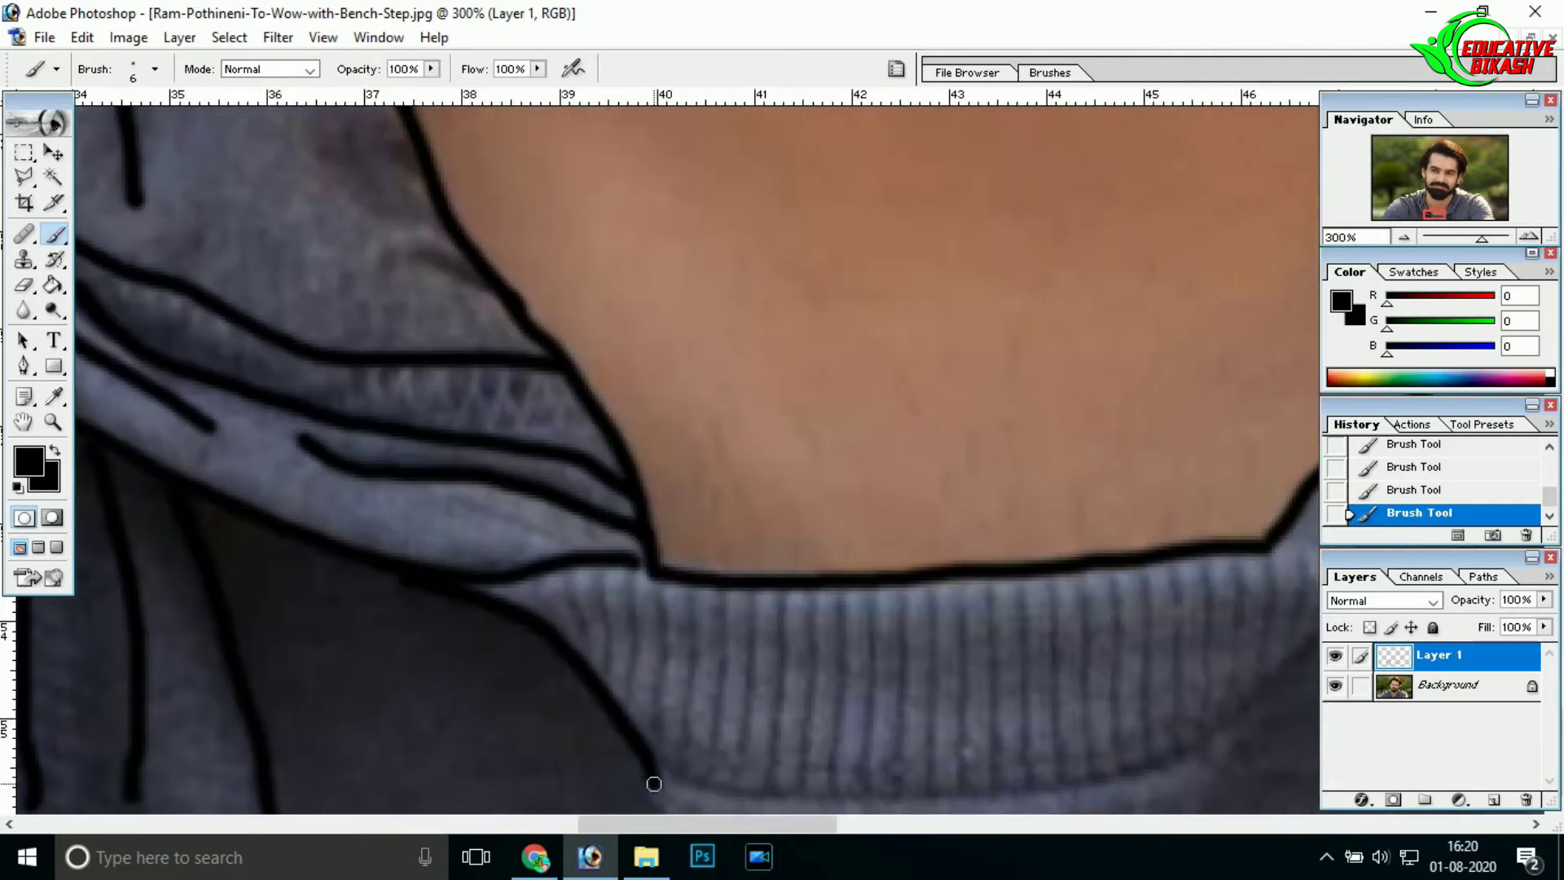
drag(697, 645, 429, 645)
drag(509, 792, 1036, 749)
drag(1307, 562, 338, 561)
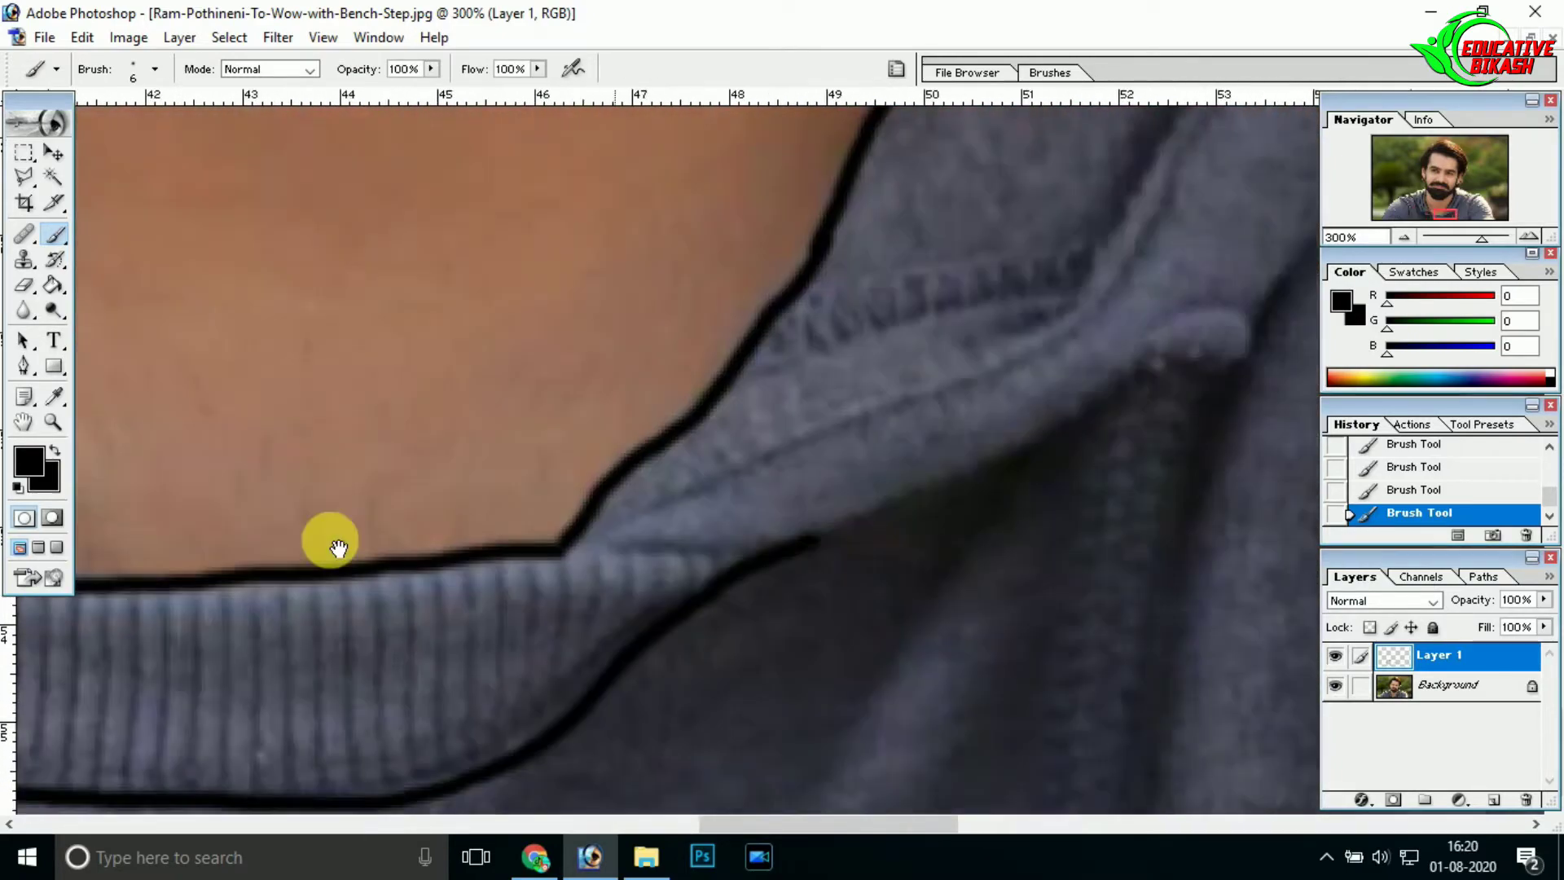
drag(1140, 806, 419, 810)
drag(418, 704, 516, 545)
mouse_move(978, 552)
mouse_down()
mouse_move(321, 551)
mouse_move(621, 279)
mouse_up()
- Trace the outline from the shoulder top down the shoulder edge, then zoom out to review
drag(883, 154, 566, 396)
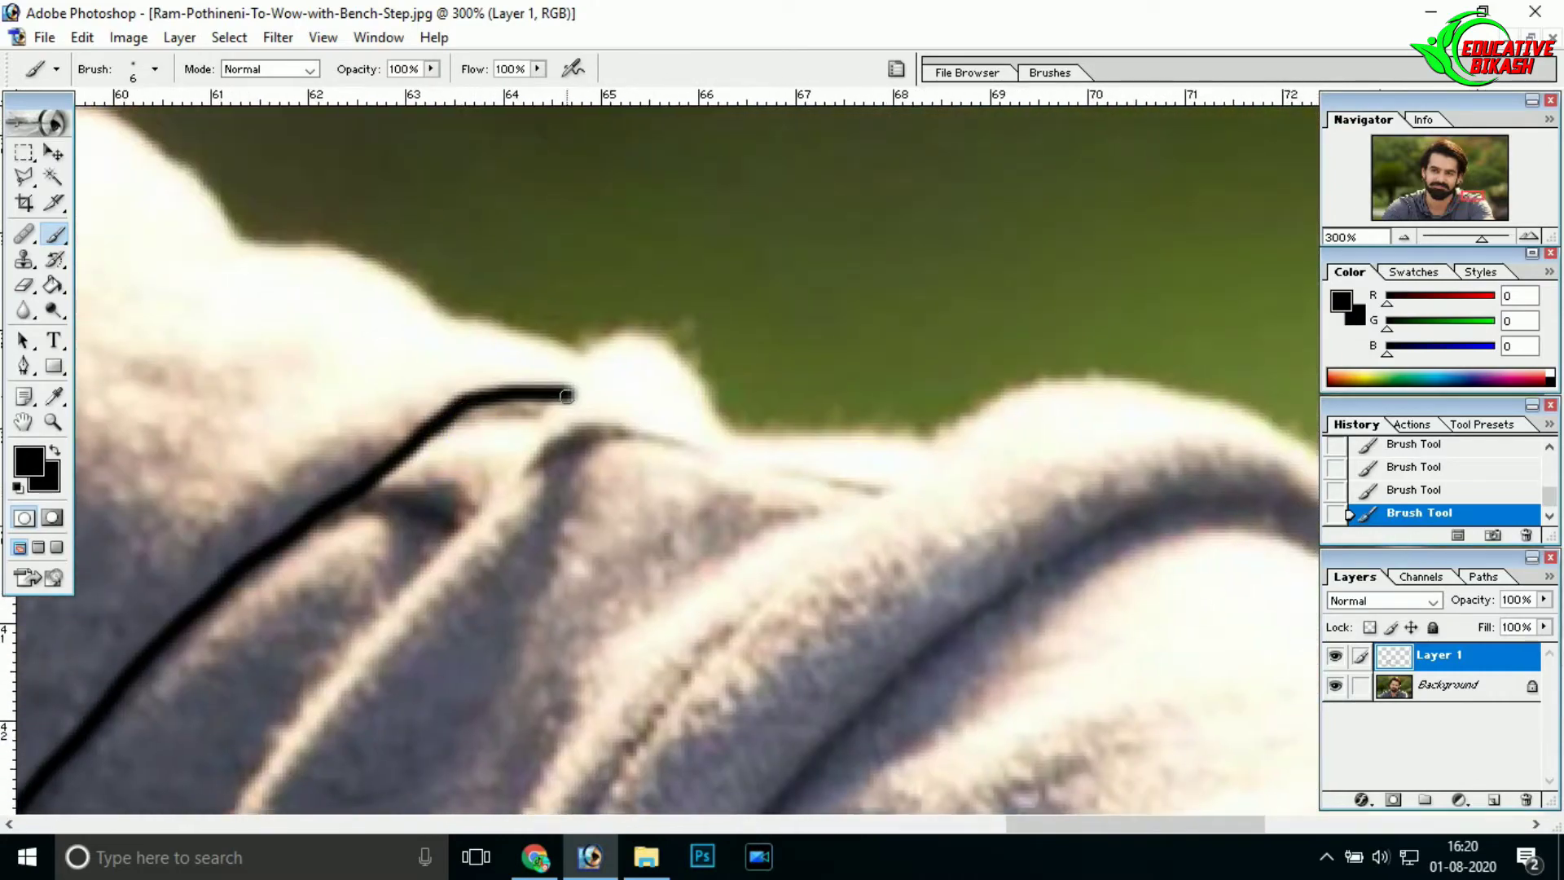
mouse_move(1211, 404)
mouse_down()
mouse_move(248, 305)
mouse_move(517, 664)
mouse_move(358, 191)
mouse_up()
mouse_move(358, 191)
mouse_down()
mouse_move(586, 516)
mouse_move(704, 735)
mouse_up()
drag(704, 735, 562, 327)
mouse_move(562, 327)
mouse_down()
mouse_move(637, 513)
mouse_move(696, 774)
mouse_up()
drag(605, 472, 480, 252)
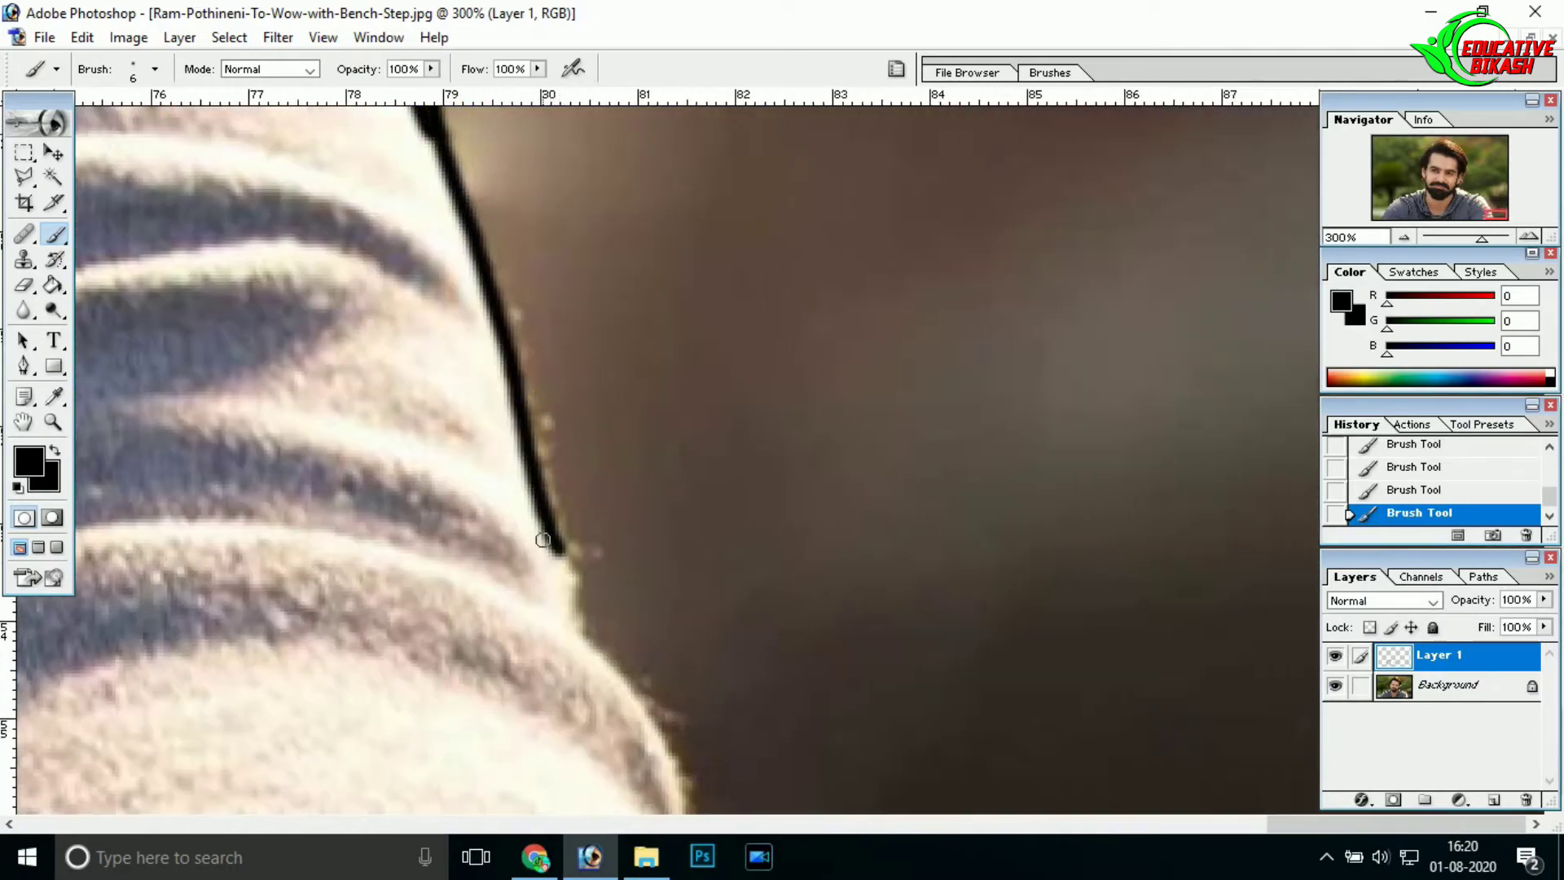
drag(627, 678, 741, 534)
key(ctrl+minus)
key(ctrl+minus)
key(ctrl+minus)
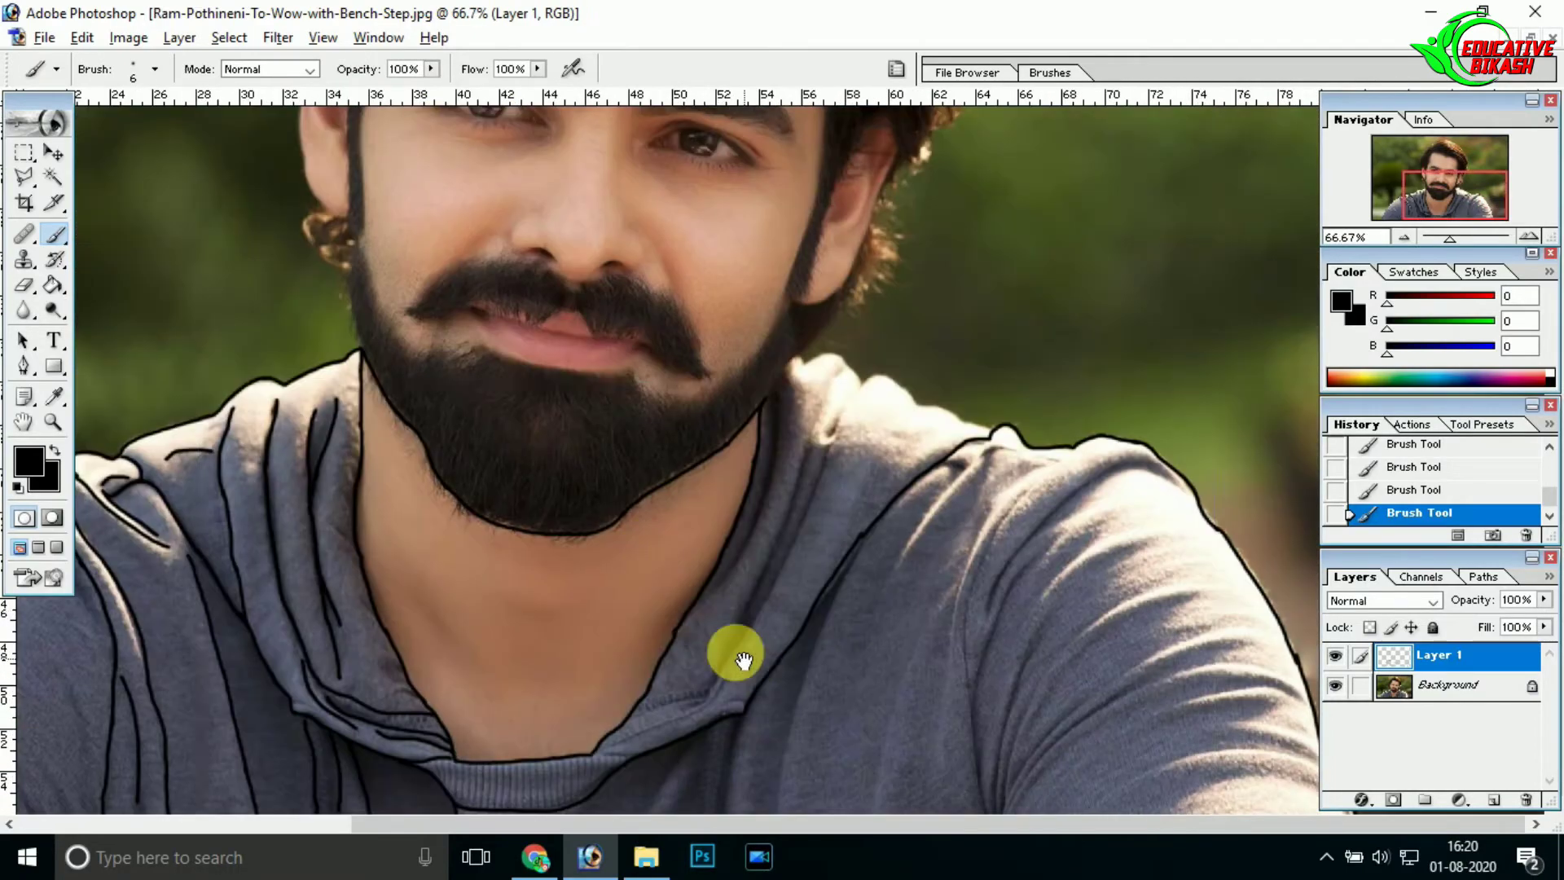
- Zoom to the beard and neck and draw a straight line down the hoodie collar
key(ctrl+plus)
key(ctrl+plus)
ctrl+click(984, 222)
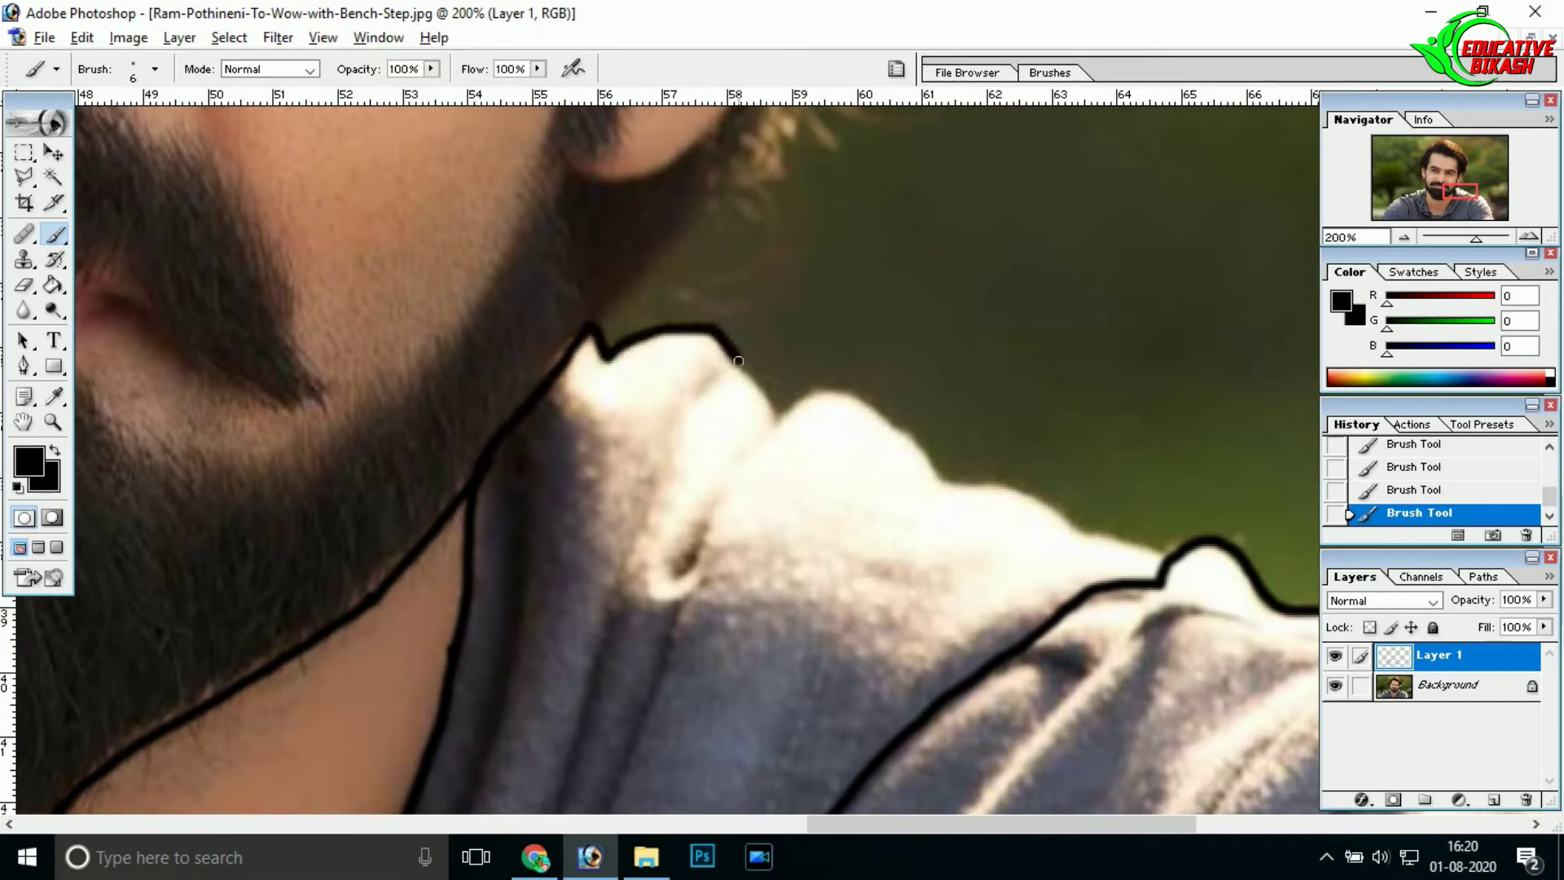
key(ctrl+plus)
key(ctrl+plus)
key(ctrl+plus)
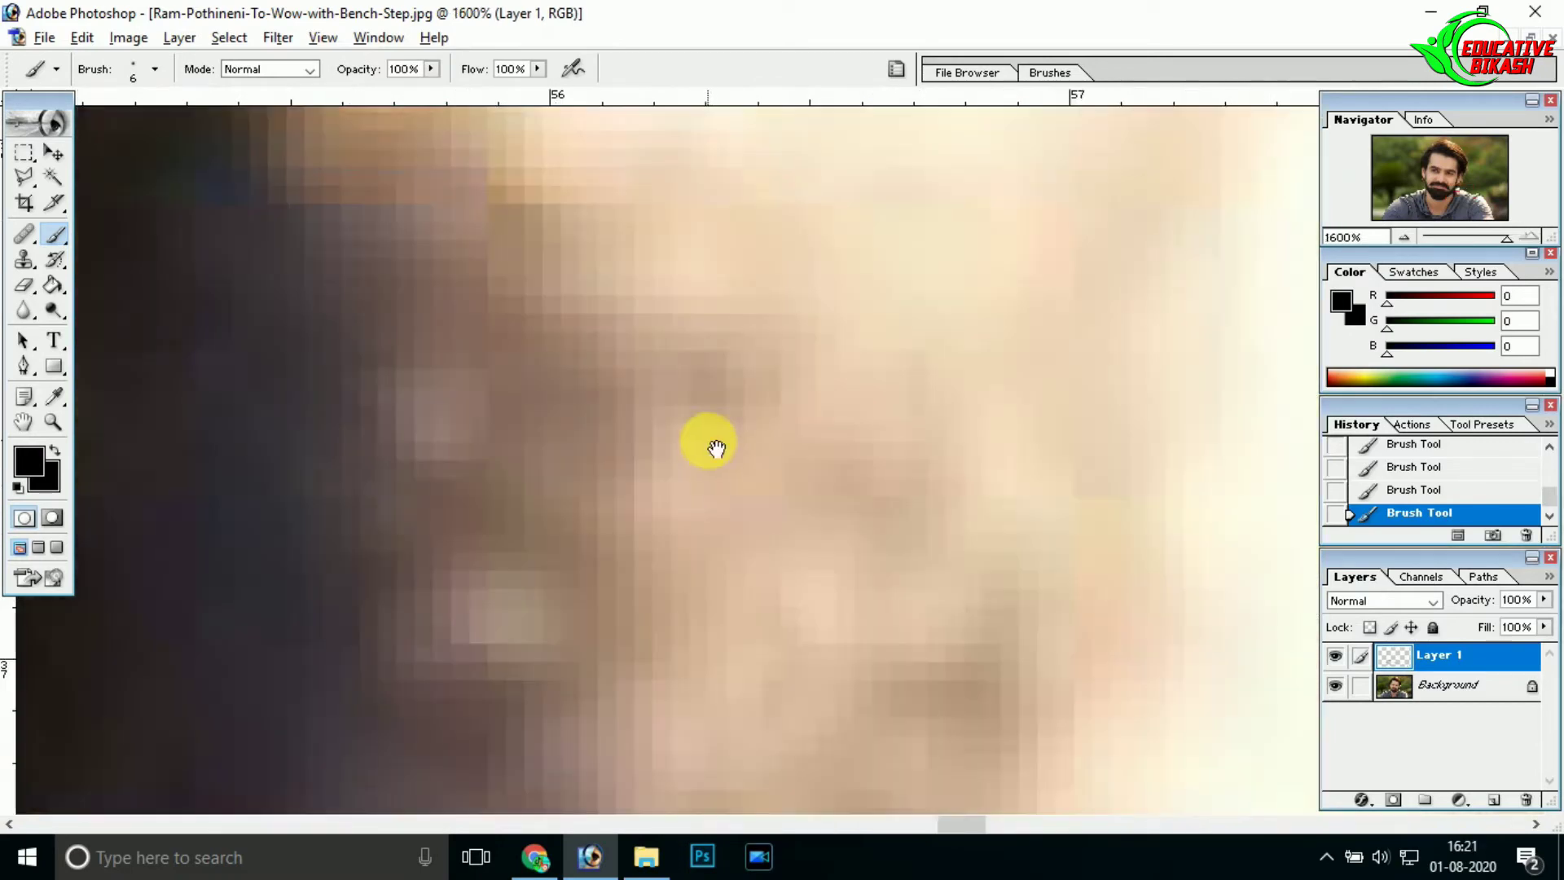
key(ctrl+minus)
key(ctrl+minus)
key(ctrl+minus)
drag(699, 482, 895, 491)
shift+click(890, 491)
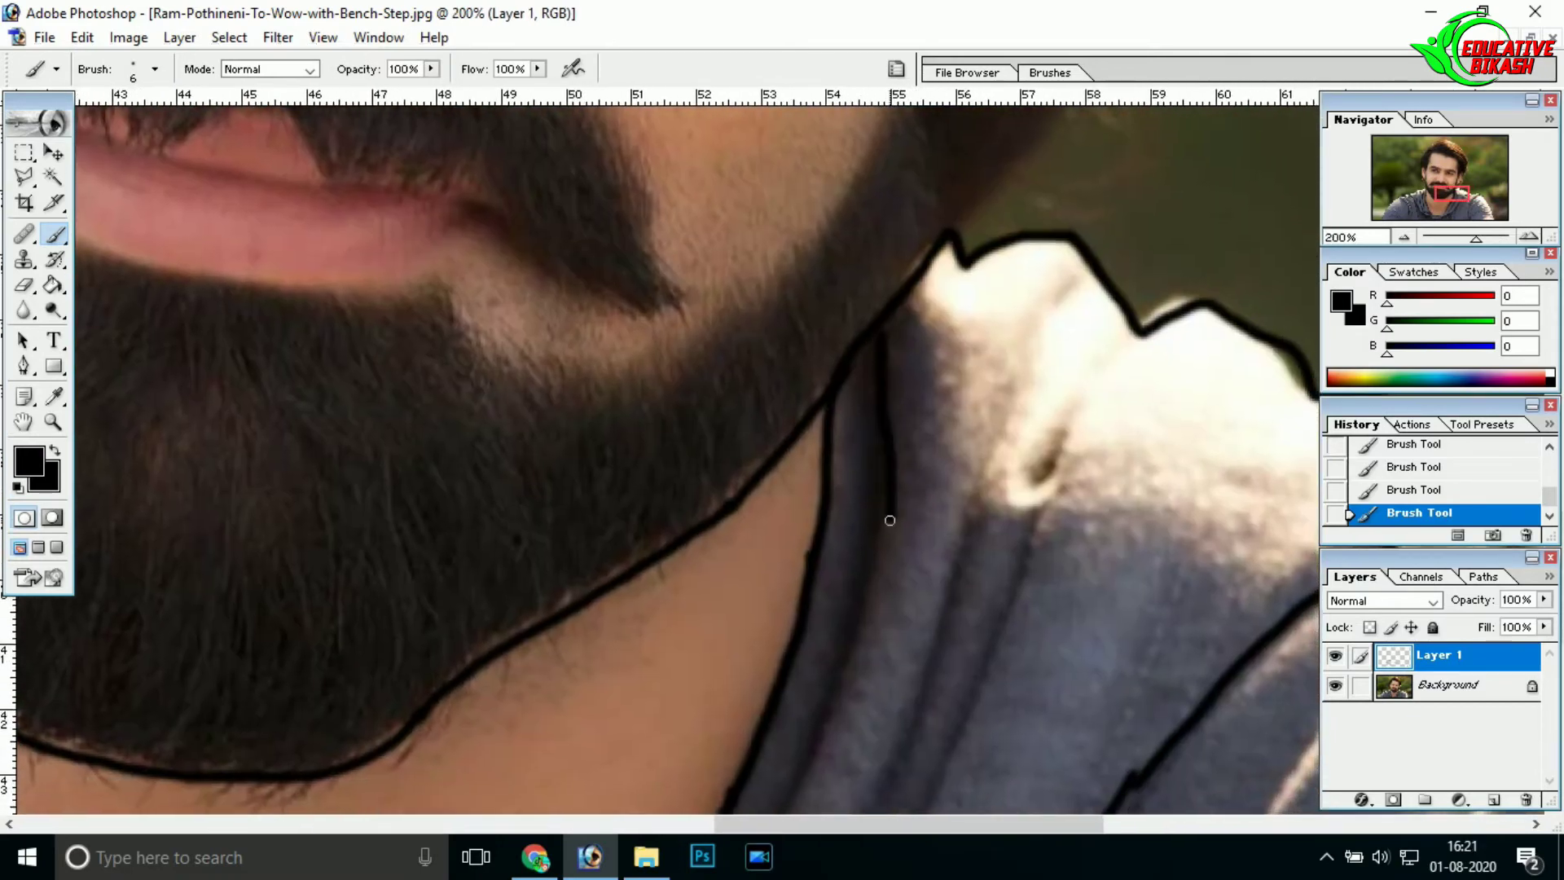
drag(805, 695, 903, 303)
drag(689, 628, 842, 476)
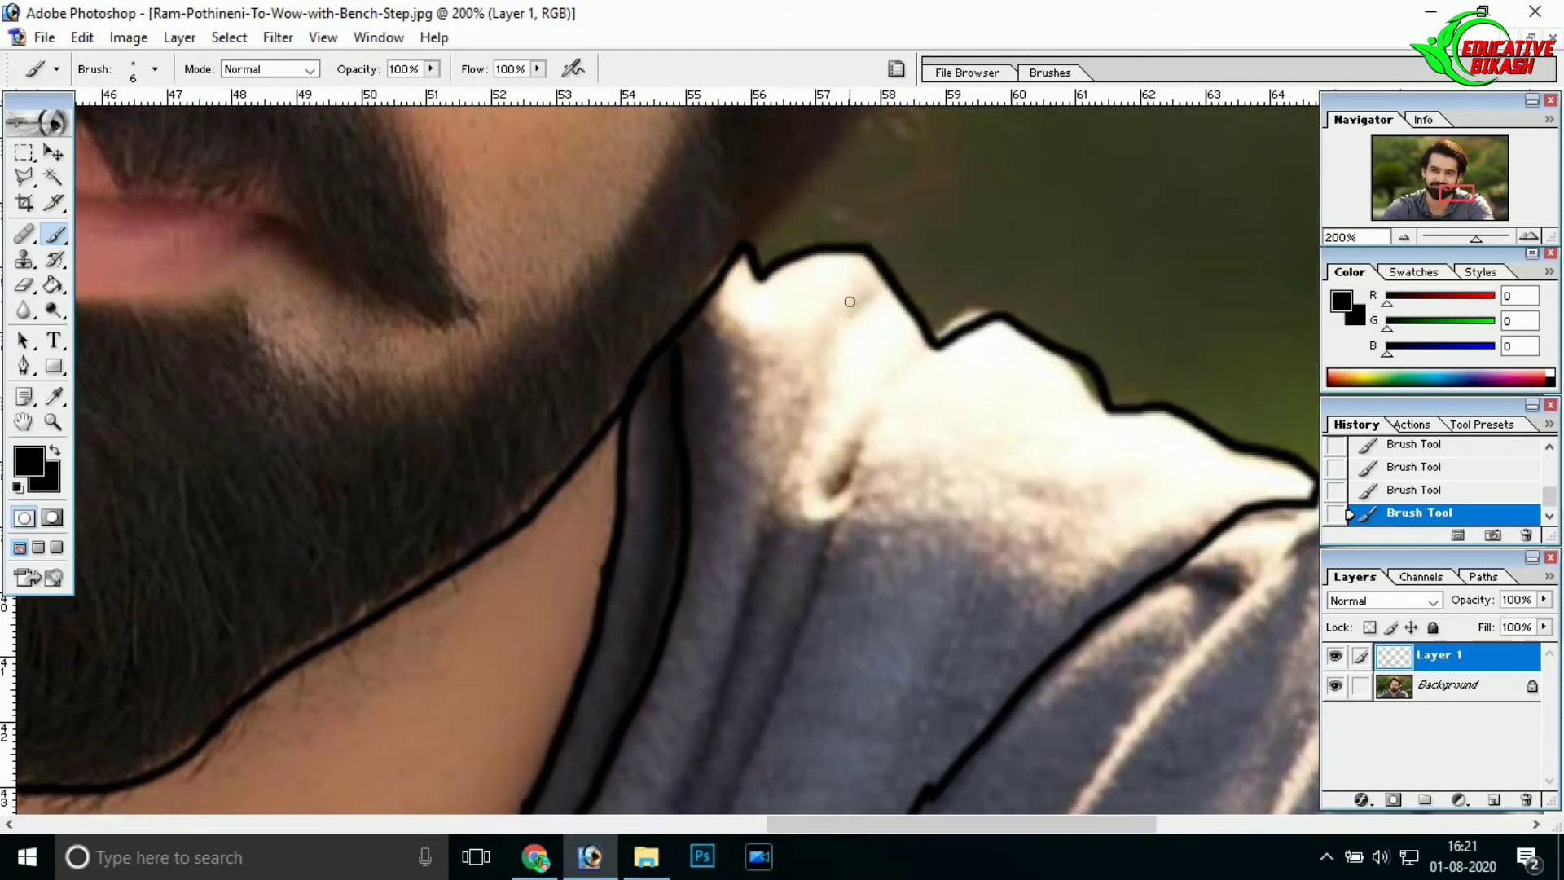
- Add straight outline segments along the lower hoodie
drag(744, 551, 691, 163)
shift+click(603, 614)
drag(603, 614, 650, 359)
shift+click(536, 589)
mouse_move(768, 205)
mouse_down()
mouse_move(715, 417)
mouse_move(628, 321)
mouse_move(839, 230)
mouse_up()
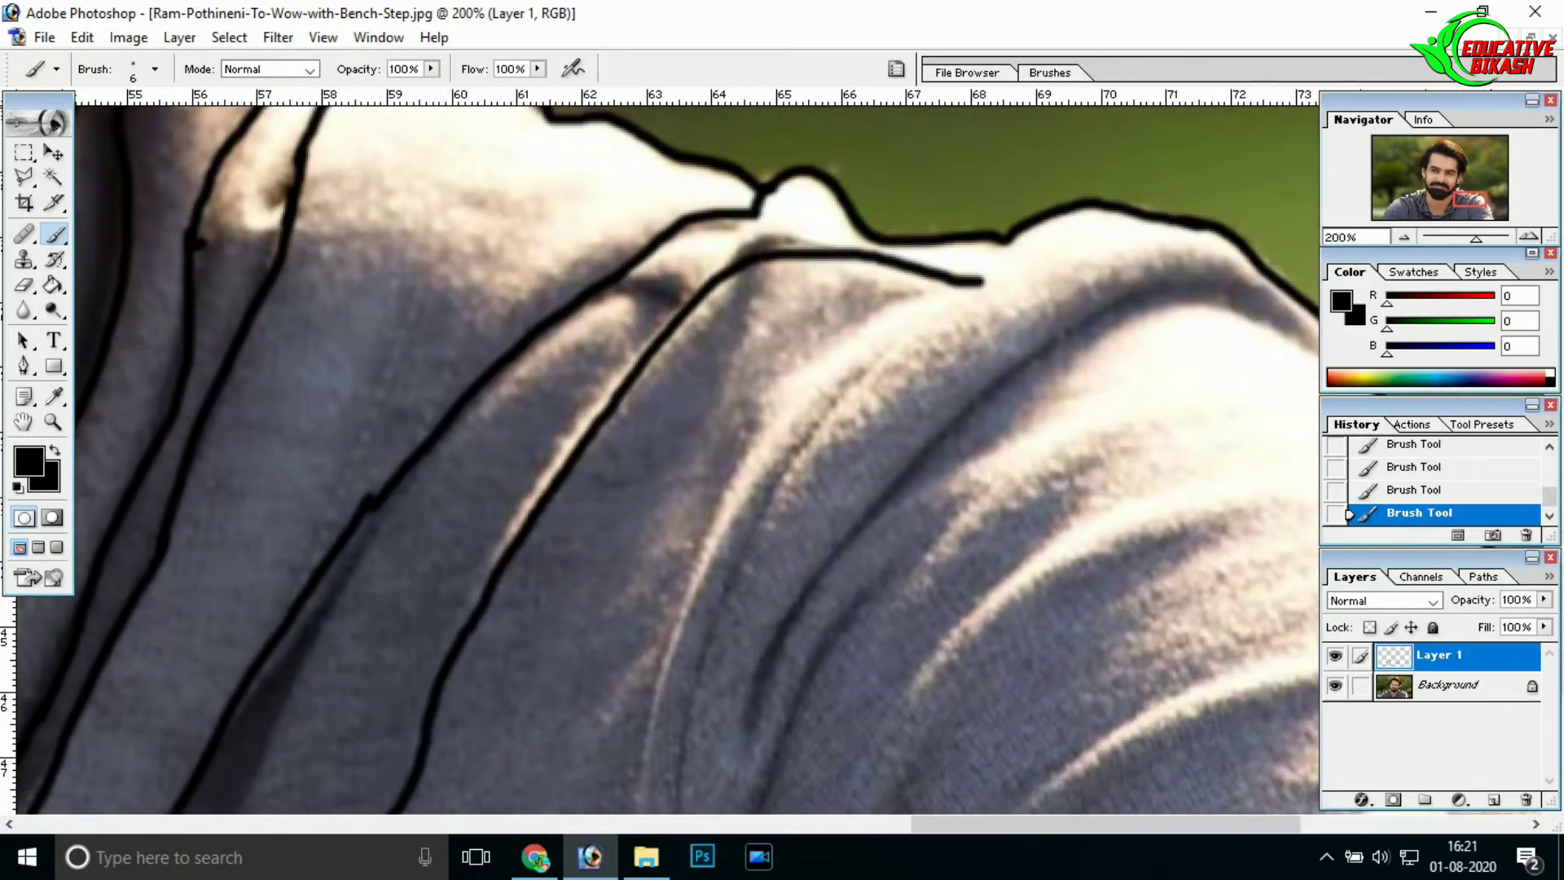
- Draw a short fold line on the hood and a long line along the shoulder curve
drag(414, 807, 231, 687)
drag(745, 231, 653, 287)
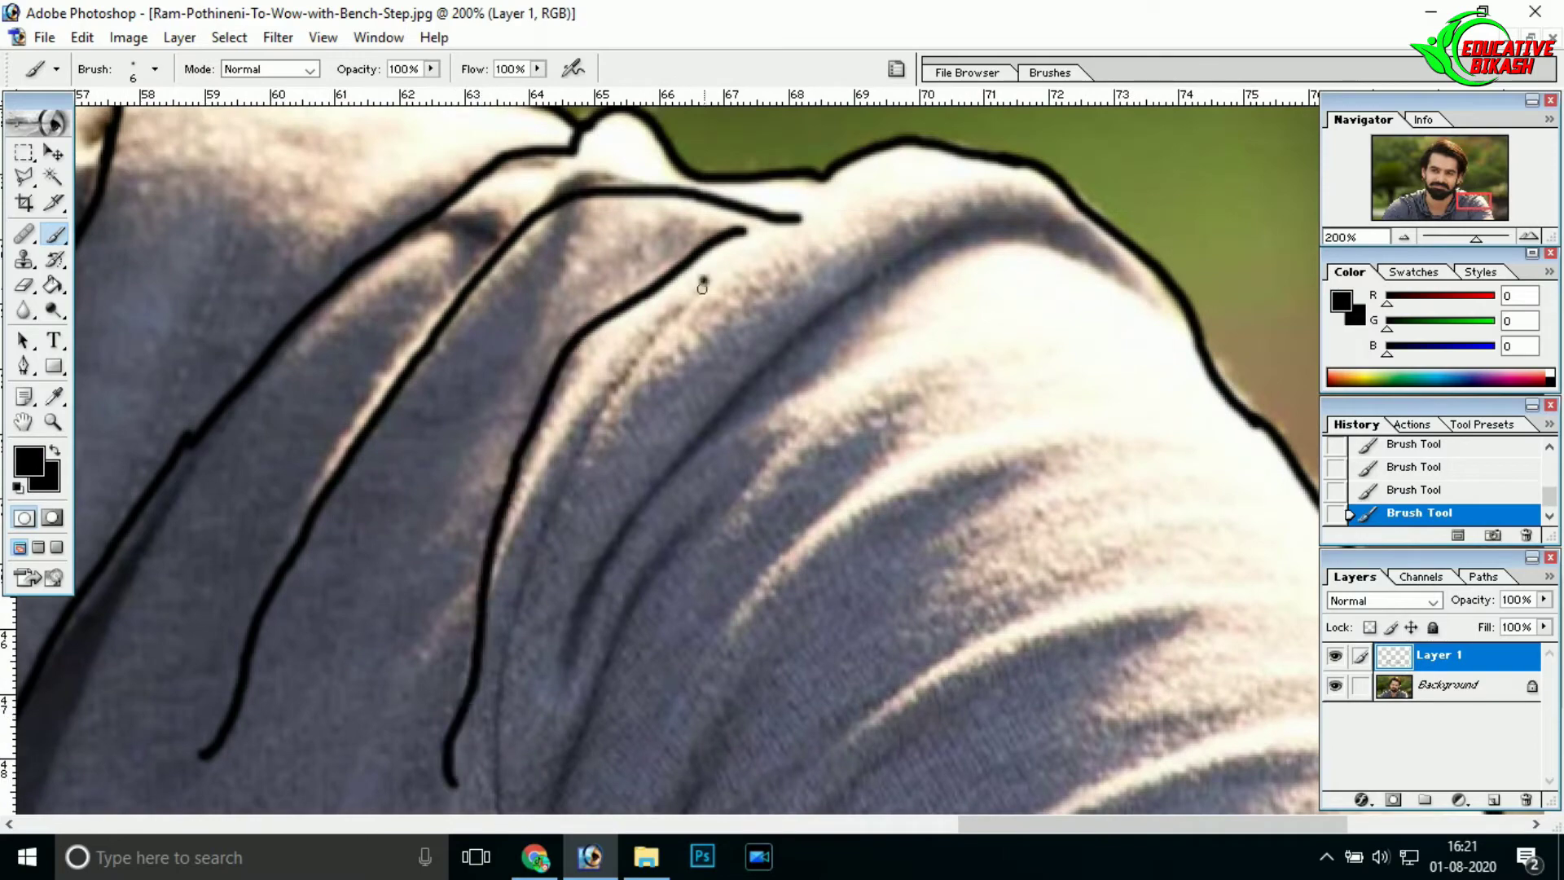
drag(500, 654, 424, 261)
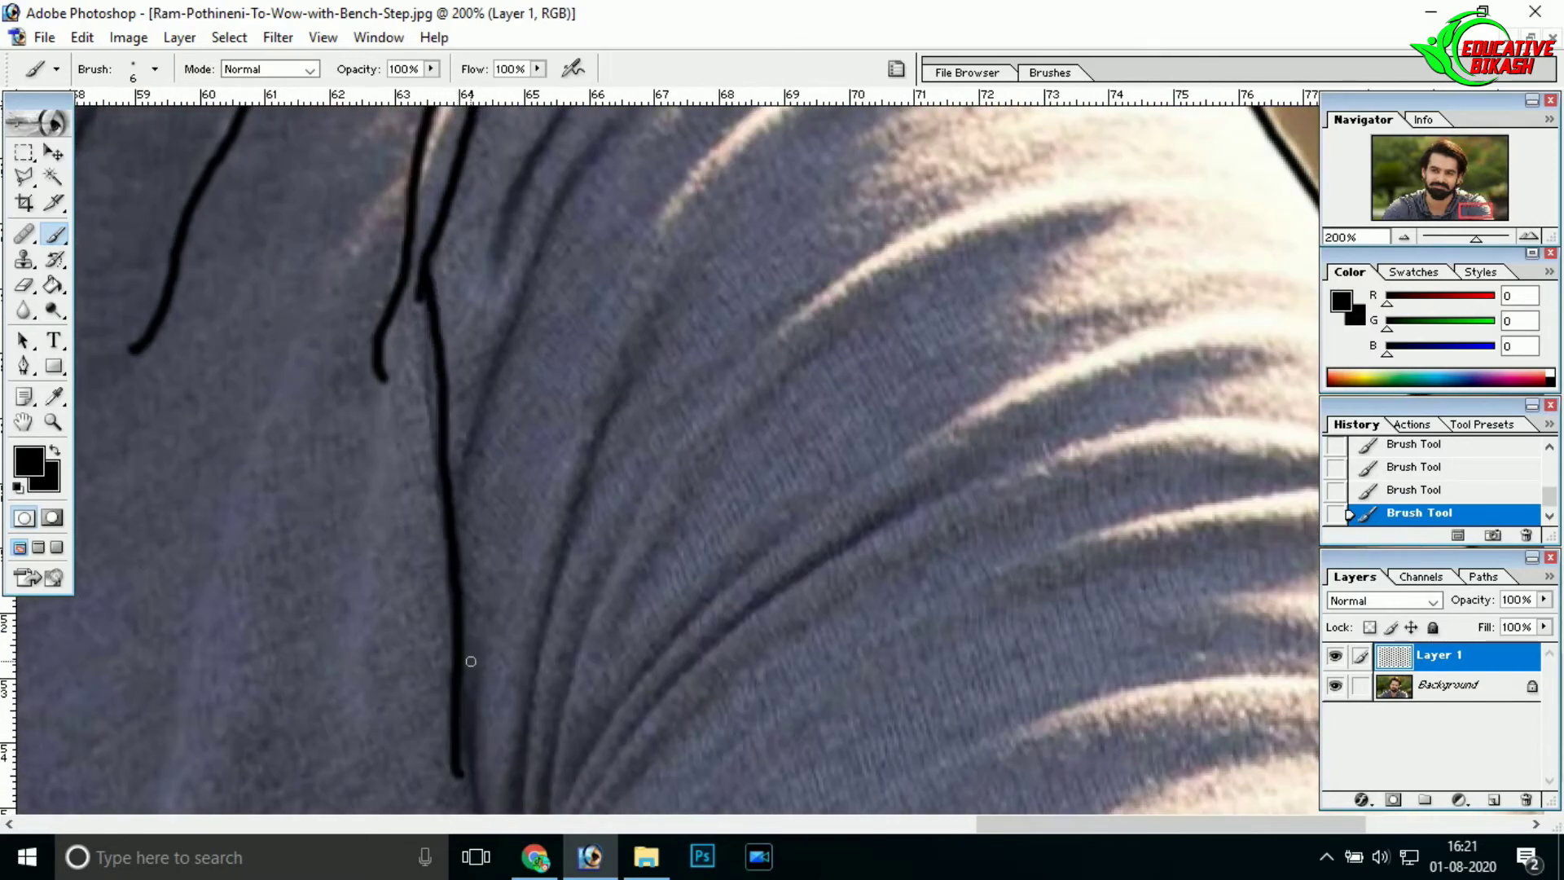
drag(439, 325, 412, 743)
ctrl+click(757, 493)
mouse_move(860, 432)
mouse_down()
mouse_move(636, 334)
mouse_move(149, 662)
mouse_move(373, 432)
mouse_up()
- Paint fold lines along the upper shoulder and near the drawstring ends
mouse_move(310, 783)
mouse_down()
mouse_move(321, 656)
mouse_move(394, 517)
mouse_move(680, 195)
mouse_up()
drag(860, 192, 620, 346)
drag(562, 537, 1083, 252)
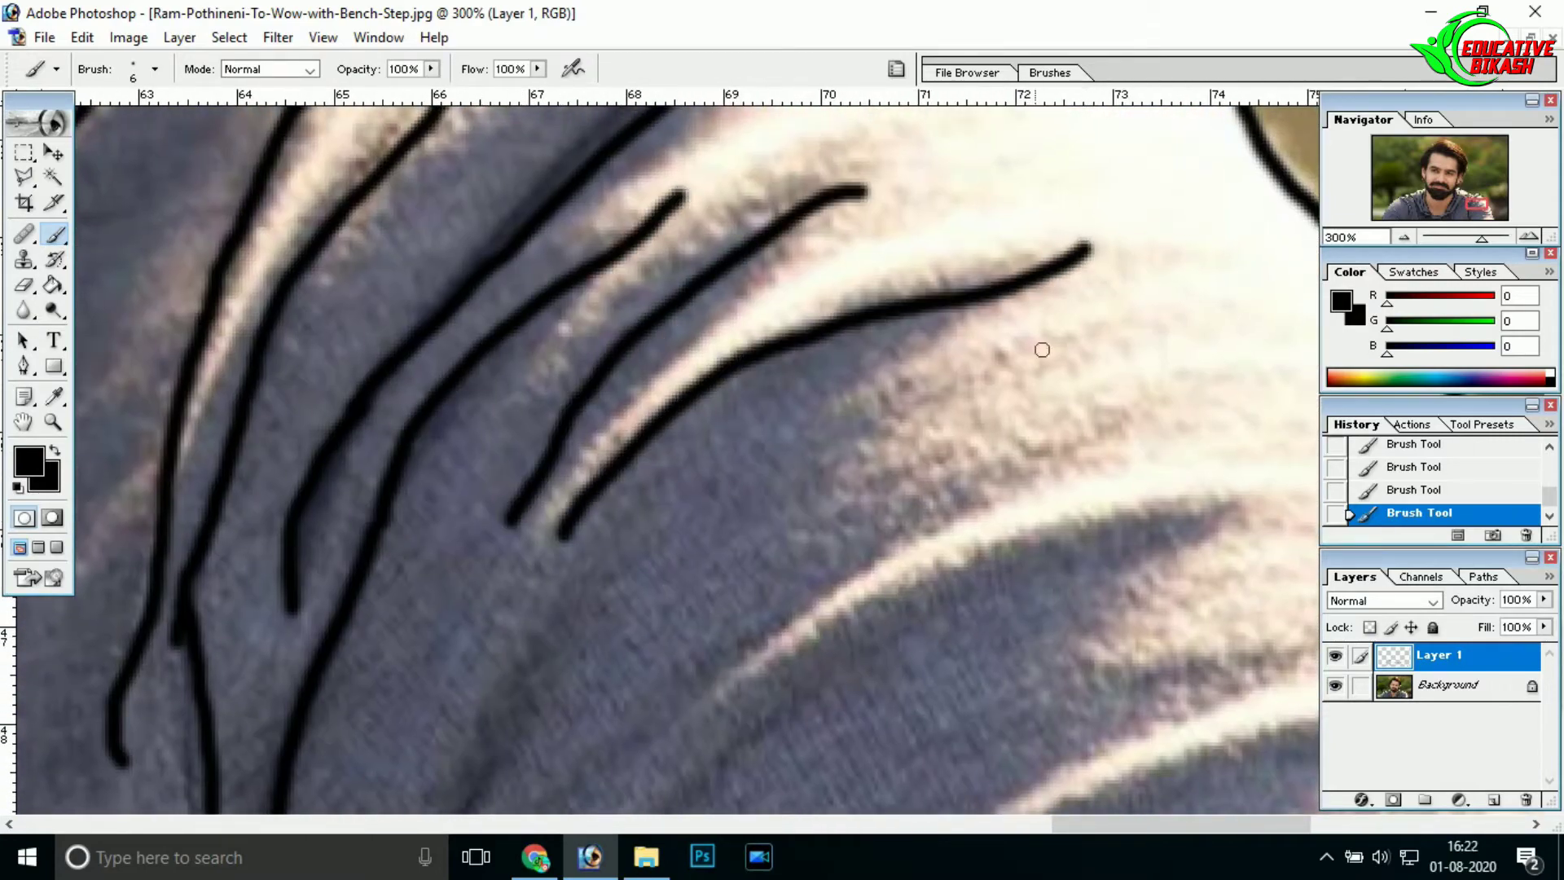
drag(903, 588, 939, 233)
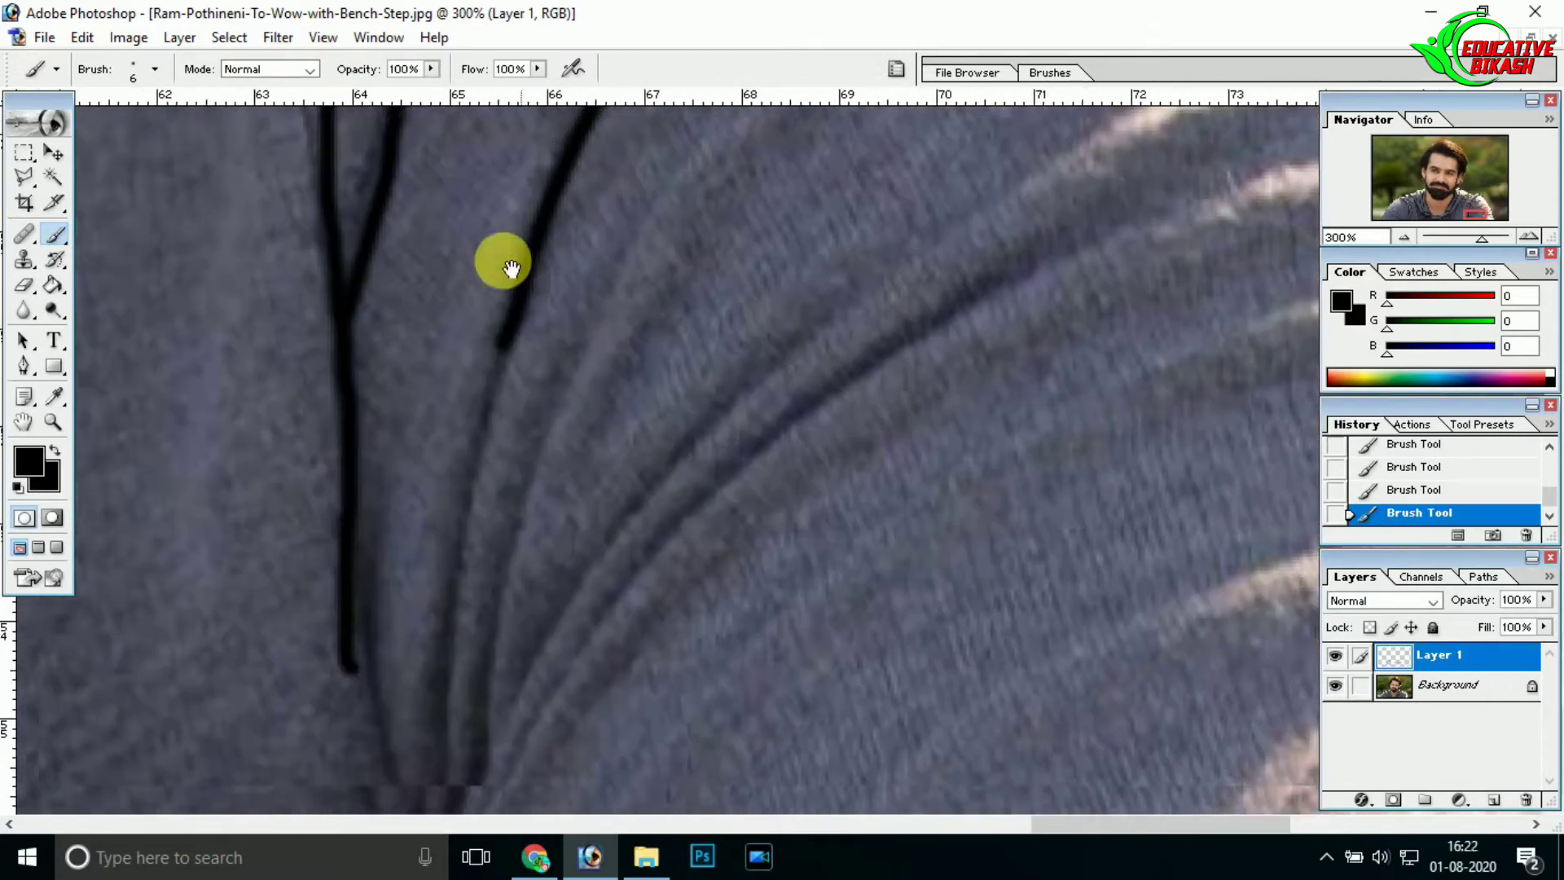
drag(507, 263, 444, 622)
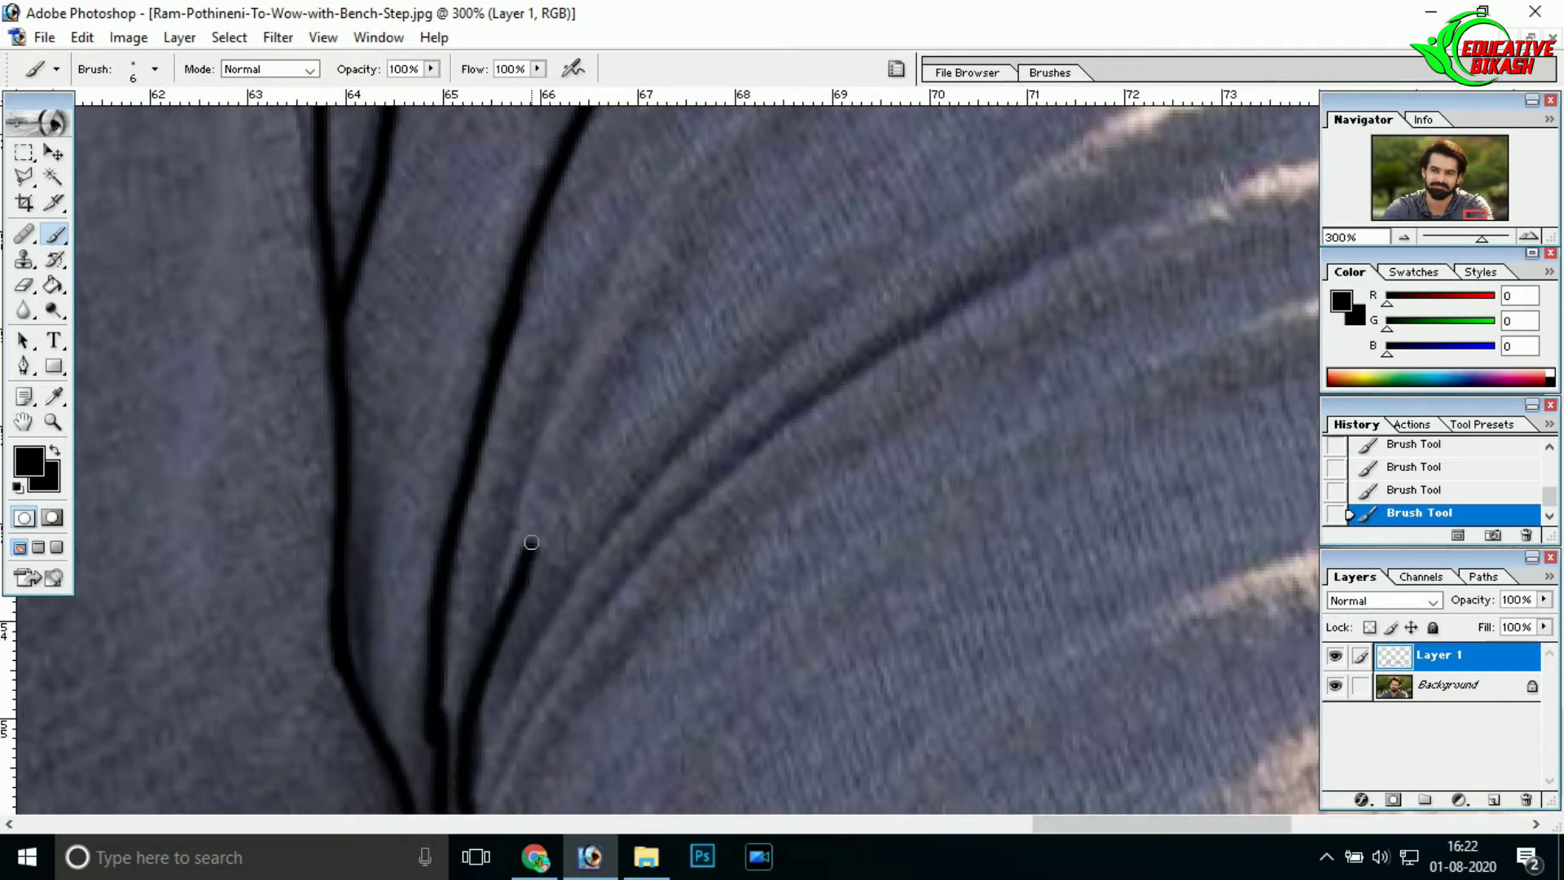
- Add several long fold lines curving up and across the right shoulder
drag(531, 542, 731, 122)
drag(556, 607, 1191, 93)
drag(562, 661, 1205, 208)
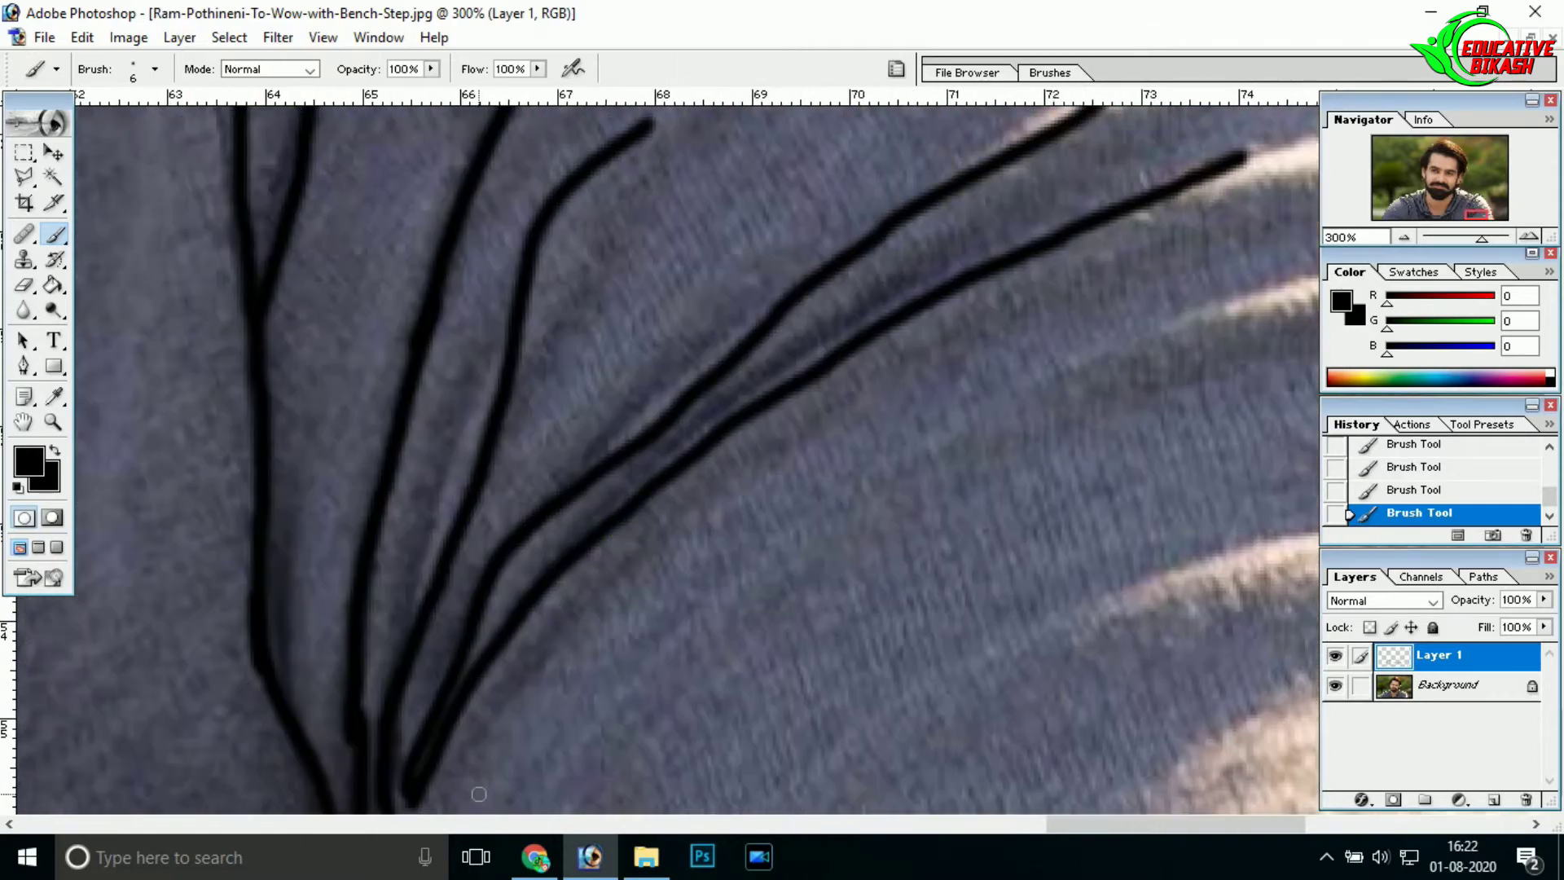
drag(465, 767, 1083, 303)
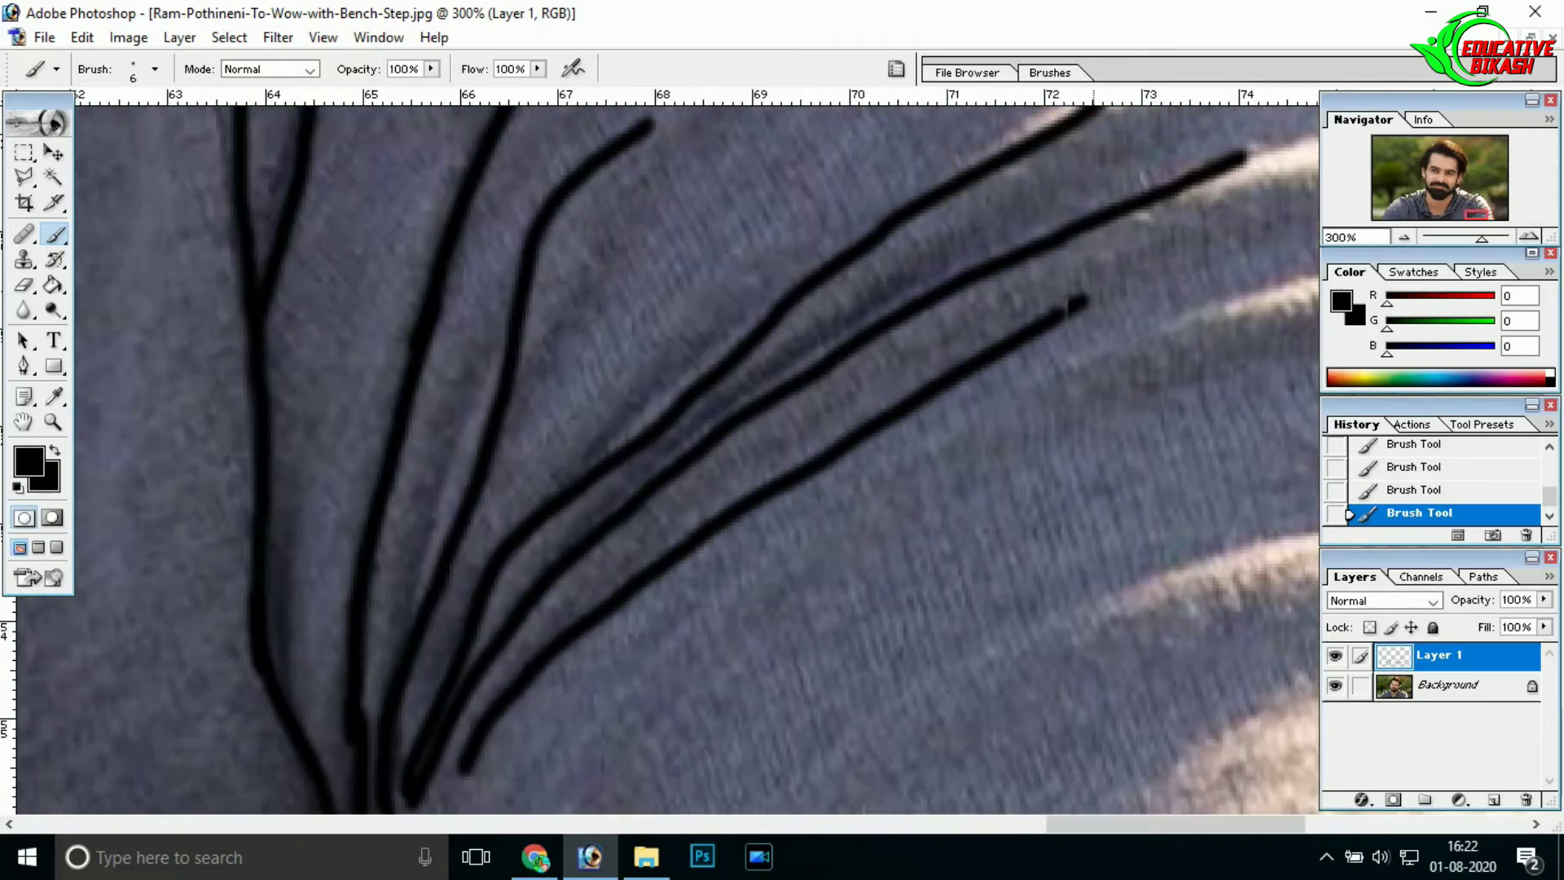
drag(1222, 407, 440, 407)
drag(570, 350, 1002, 423)
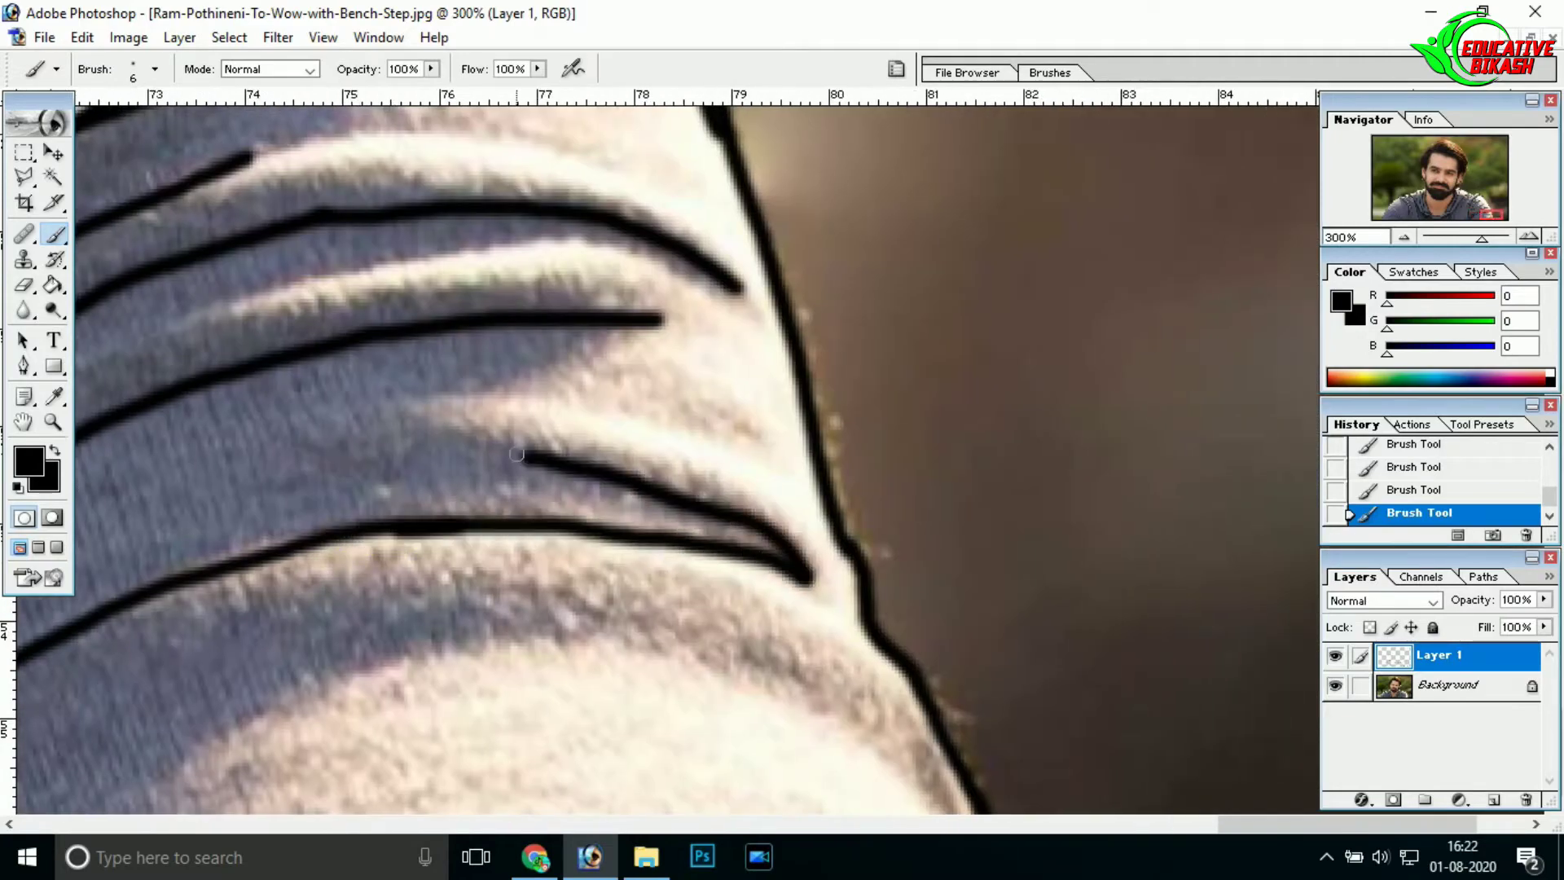
drag(516, 453, 298, 414)
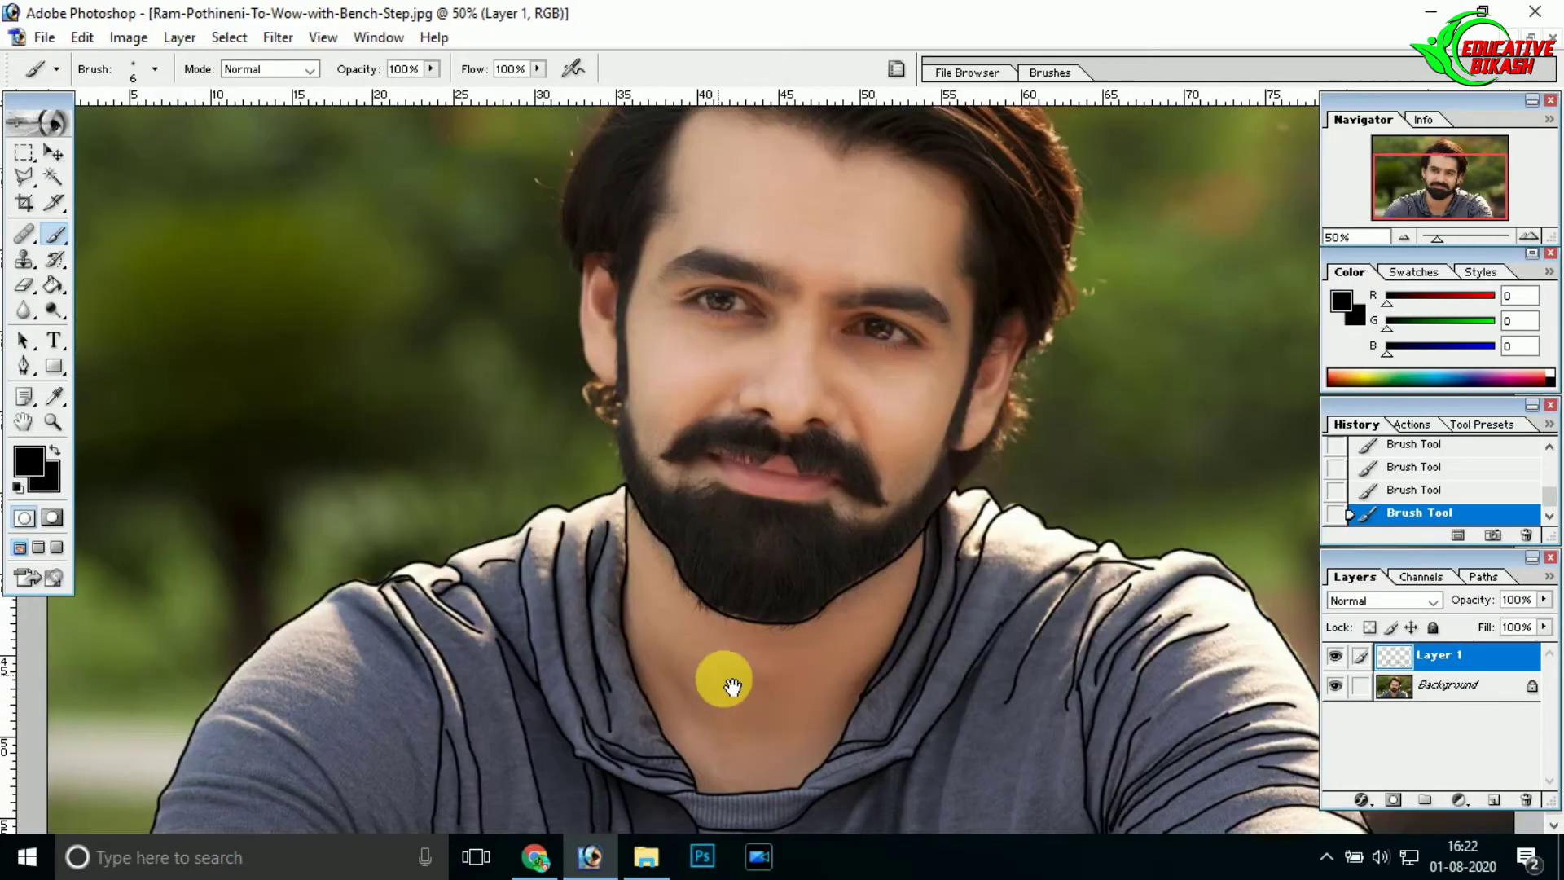
- Zoom in on the right shoulder and paint three fold lines on the chest
ctrl+click(1238, 681)
ctrl+click(1006, 517)
drag(889, 555, 643, 737)
drag(384, 422, 420, 422)
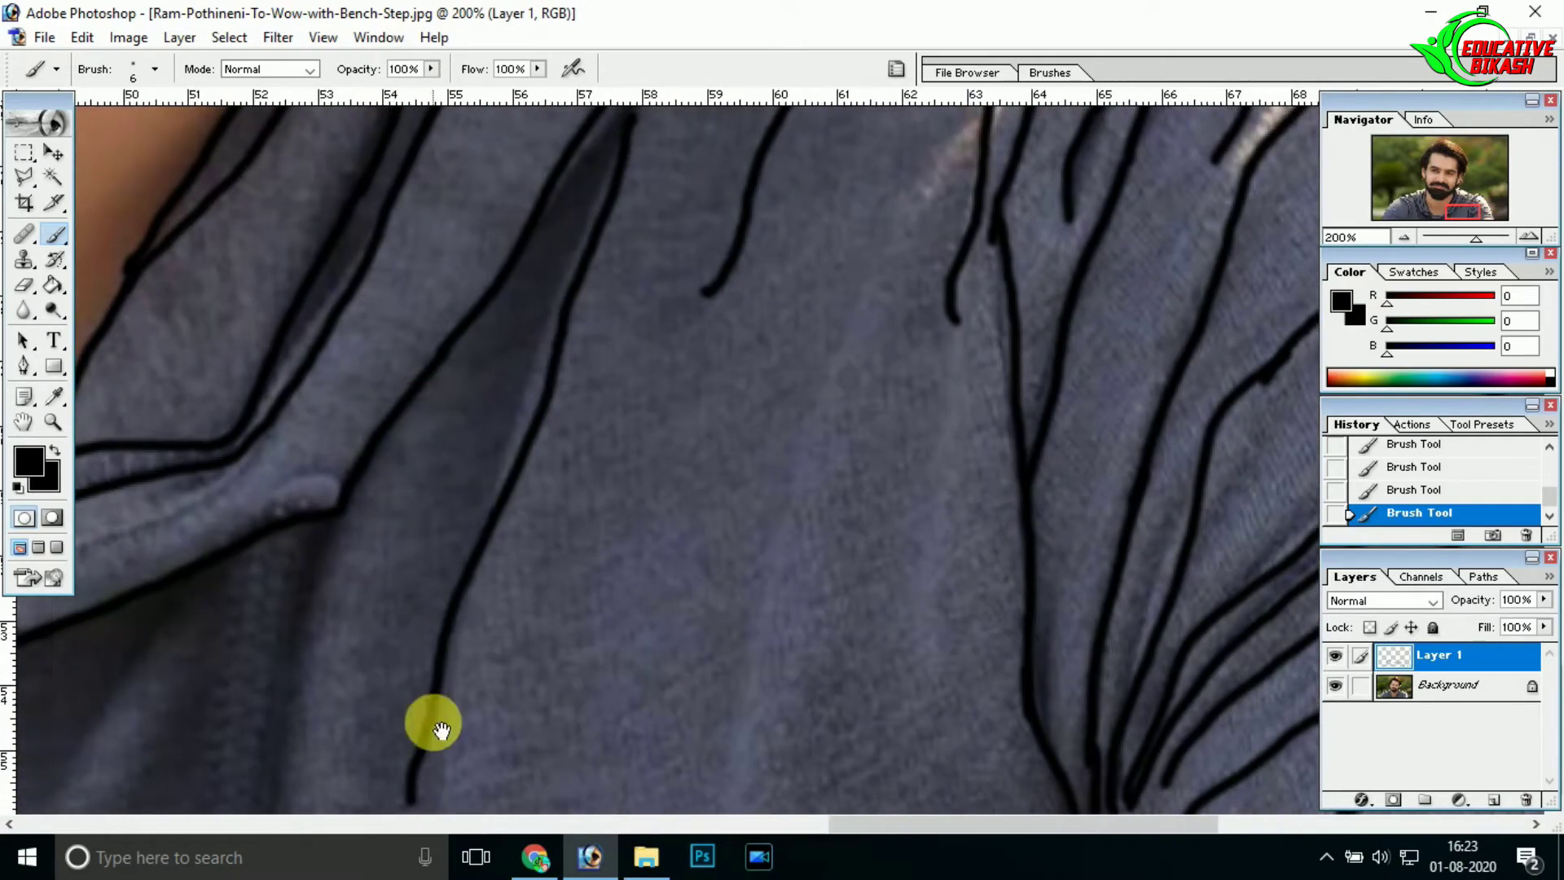
mouse_move(743, 682)
mouse_down()
mouse_move(710, 810)
mouse_move(961, 110)
mouse_up()
drag(953, 423, 892, 754)
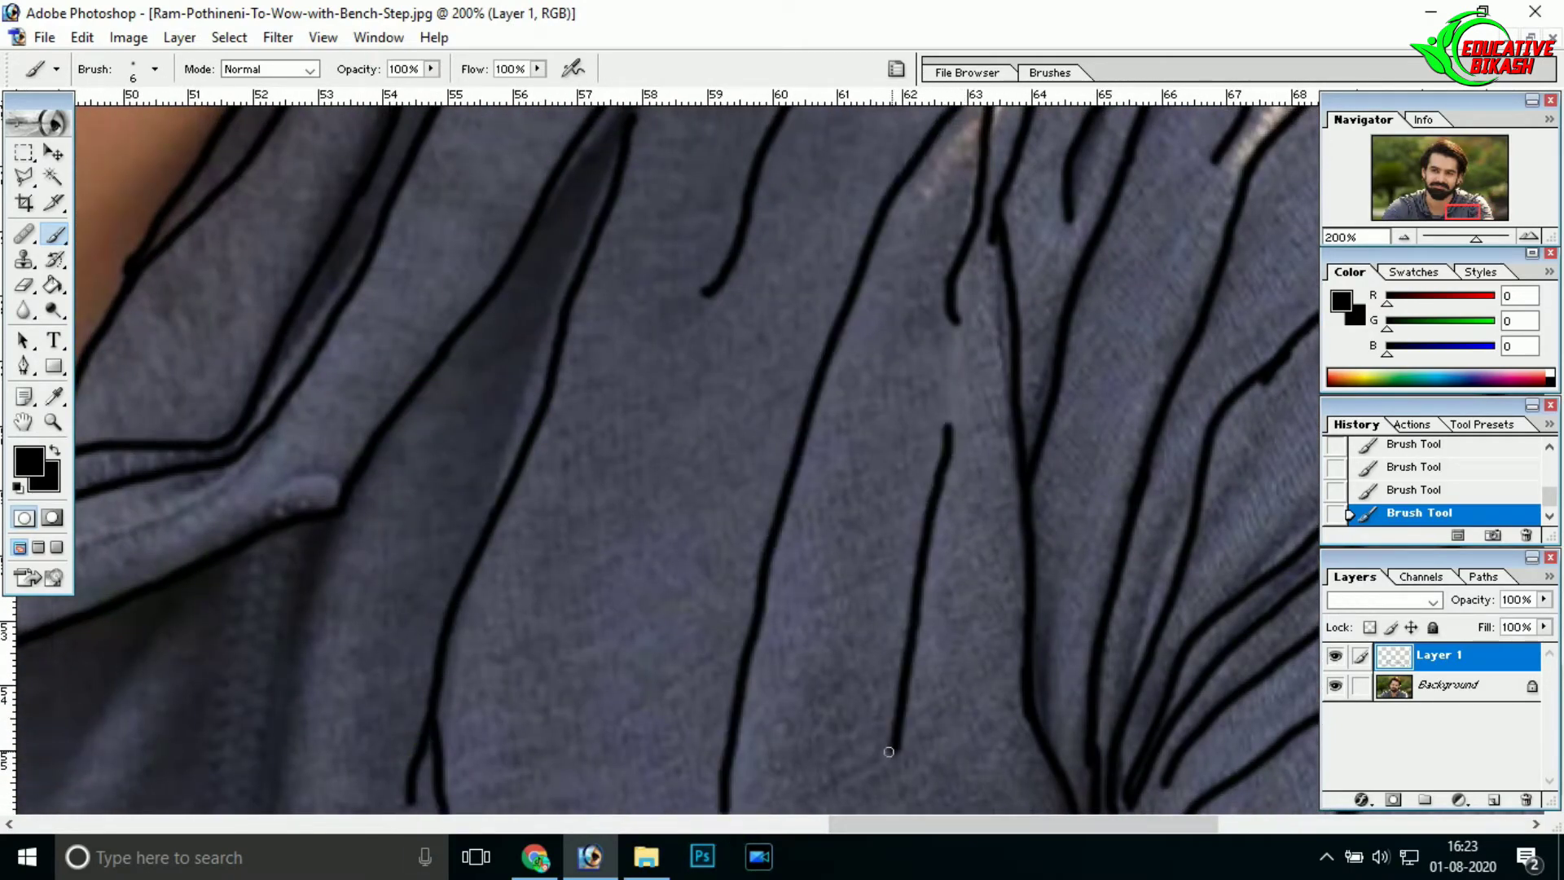
drag(234, 626, 780, 627)
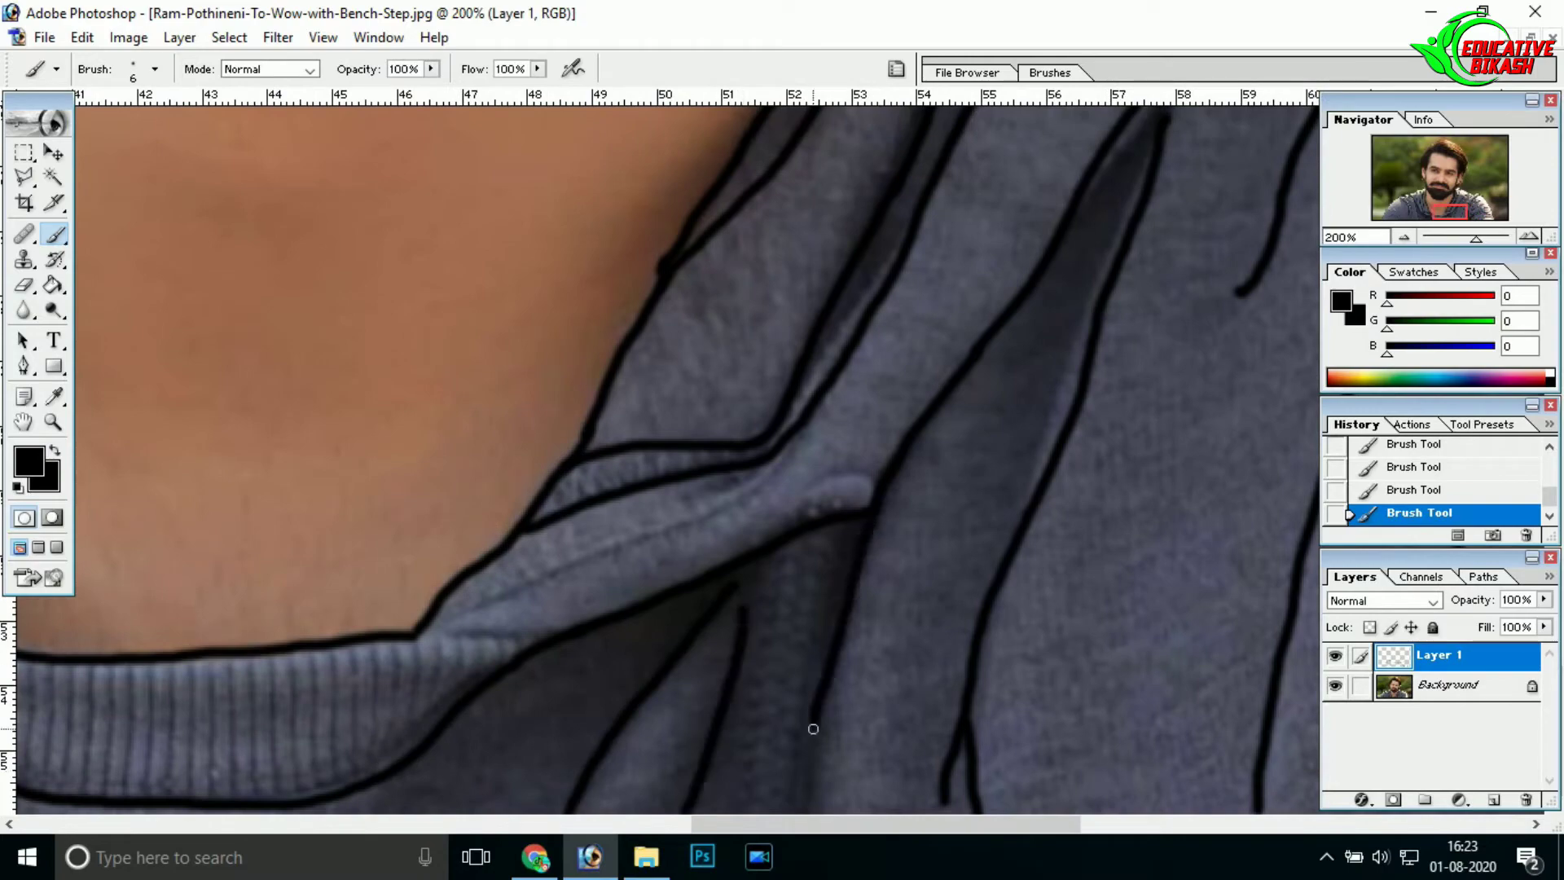
- Zoom in on the left shoulder and extend its shoulder line downward
ctrl+alt+click(737, 614)
ctrl+alt+click(436, 722)
ctrl+click(401, 604)
ctrl+click(682, 463)
ctrl+click(681, 463)
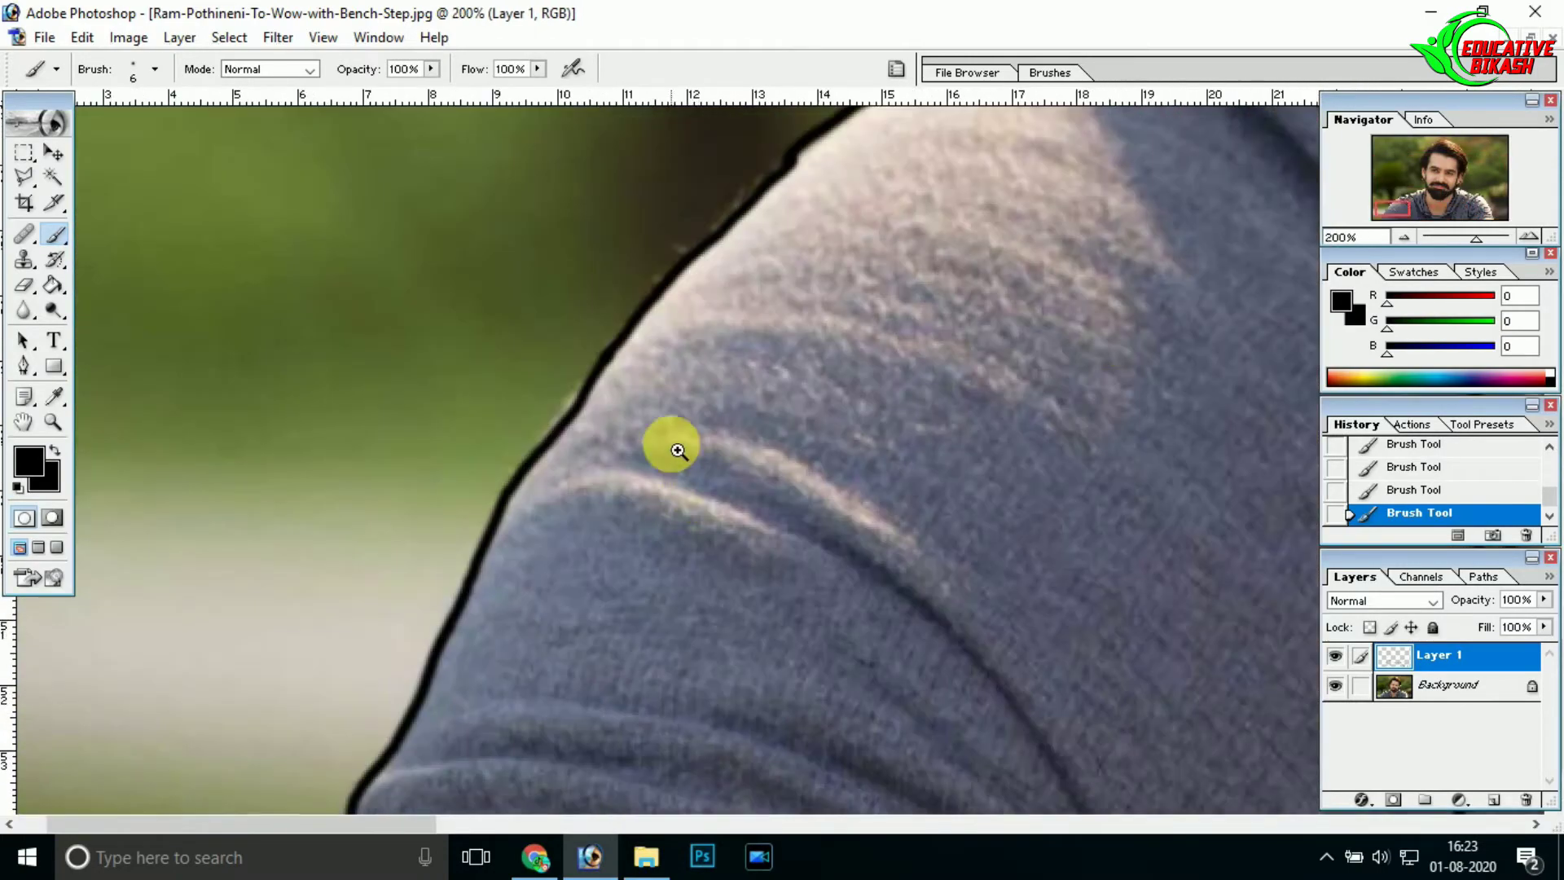
drag(990, 658, 1087, 811)
drag(1087, 666, 762, 531)
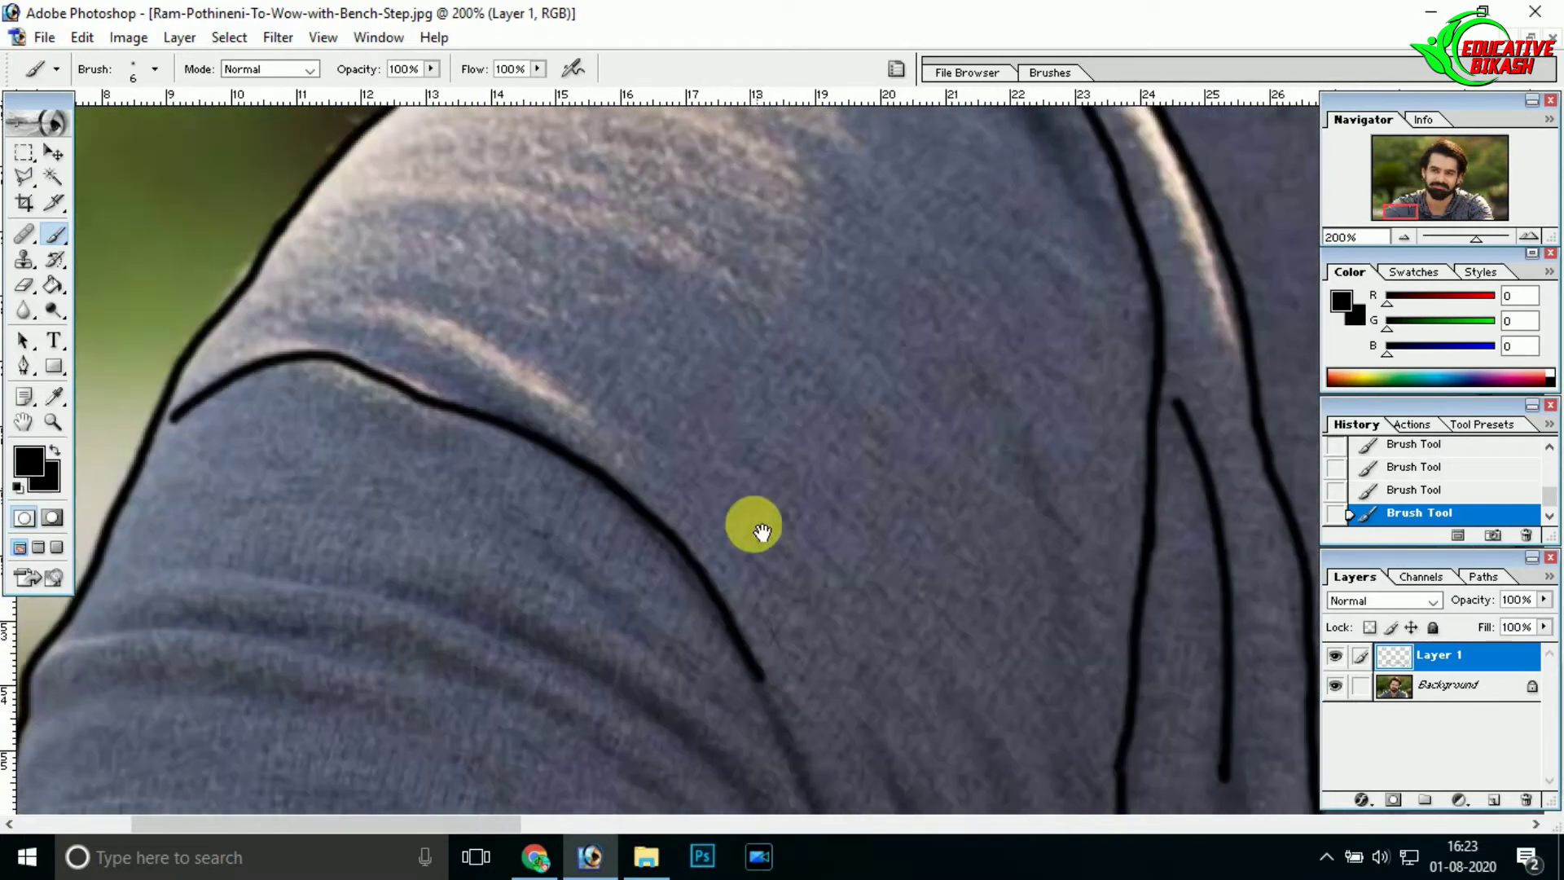
- Draw straight and curved fold lines down the left sleeve
drag(49, 634, 482, 699)
mouse_move(134, 568)
mouse_down()
mouse_move(435, 626)
mouse_move(745, 806)
mouse_up()
drag(200, 692, 538, 815)
mouse_move(338, 295)
mouse_down()
mouse_move(213, 394)
mouse_move(619, 672)
mouse_up()
drag(379, 617, 597, 803)
- Add fold lines on the hoodie front
drag(606, 269, 607, 513)
mouse_move(462, 176)
mouse_down()
mouse_move(786, 428)
mouse_move(888, 619)
mouse_up()
drag(888, 619, 668, 275)
drag(628, 389, 692, 787)
scroll(516, 717, right, 2)
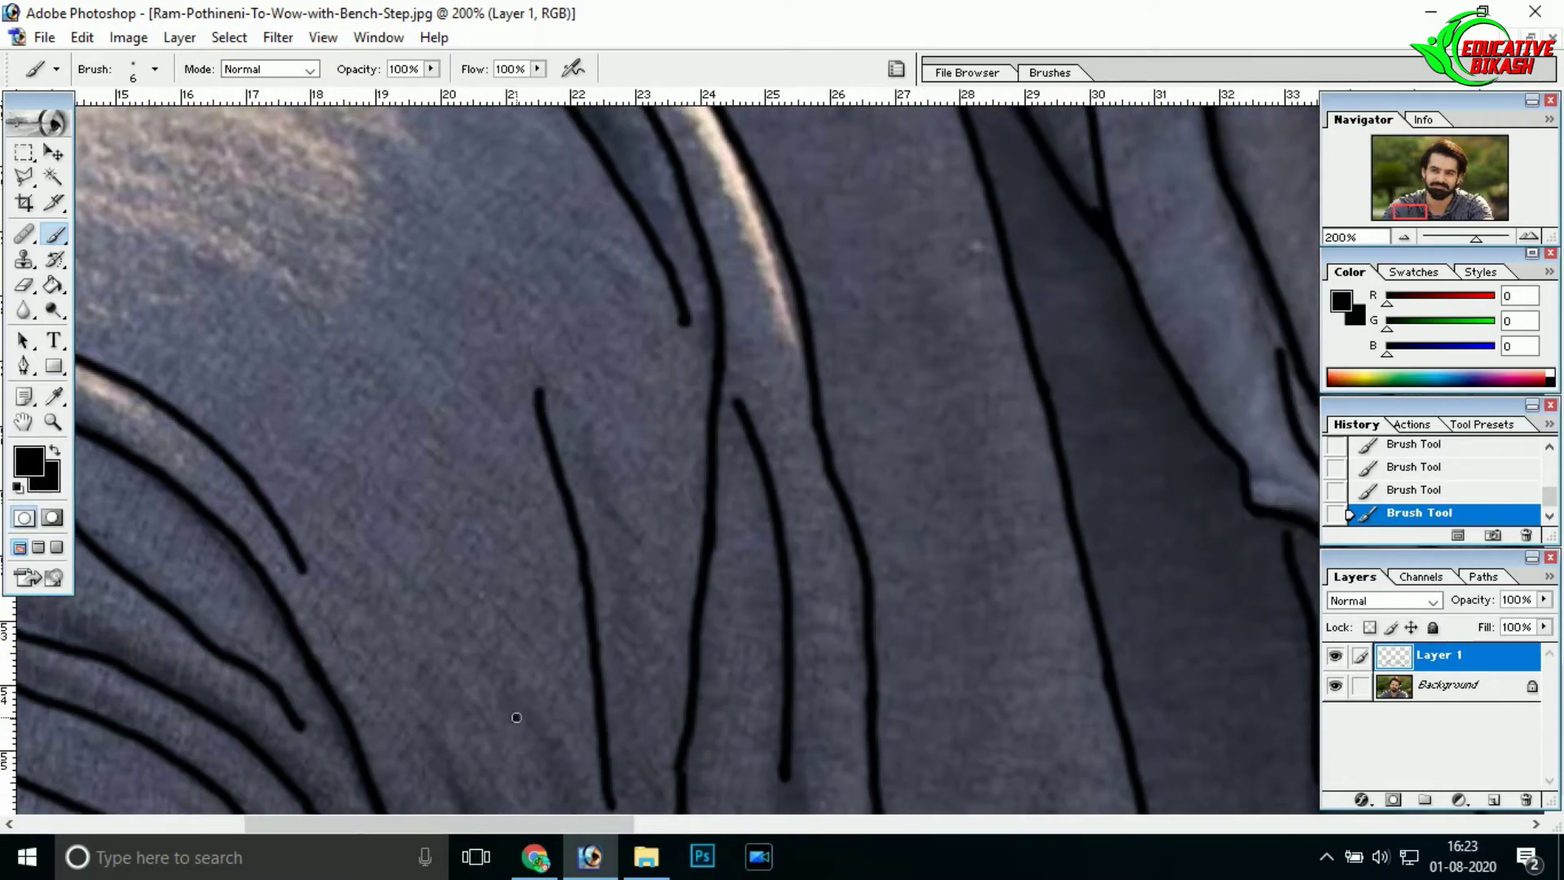
scroll(751, 586, down, 3)
scroll(716, 559, up, 1)
scroll(951, 440, up, 2)
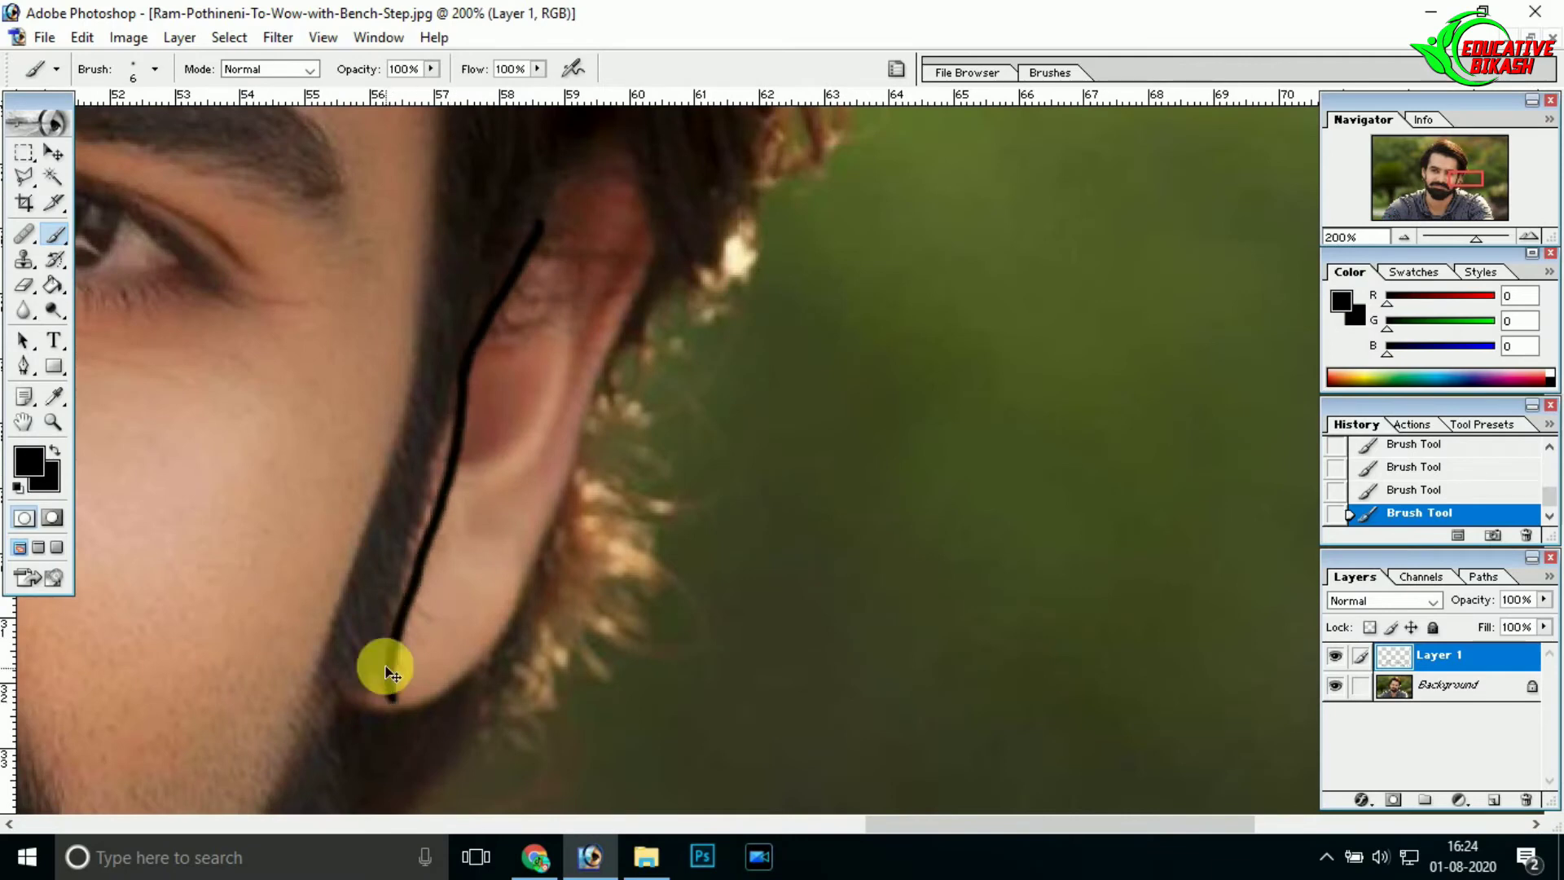
- Undo the ear-edge stroke and outline the beard edge below the lip and up the cheek
key(ctrl+z)
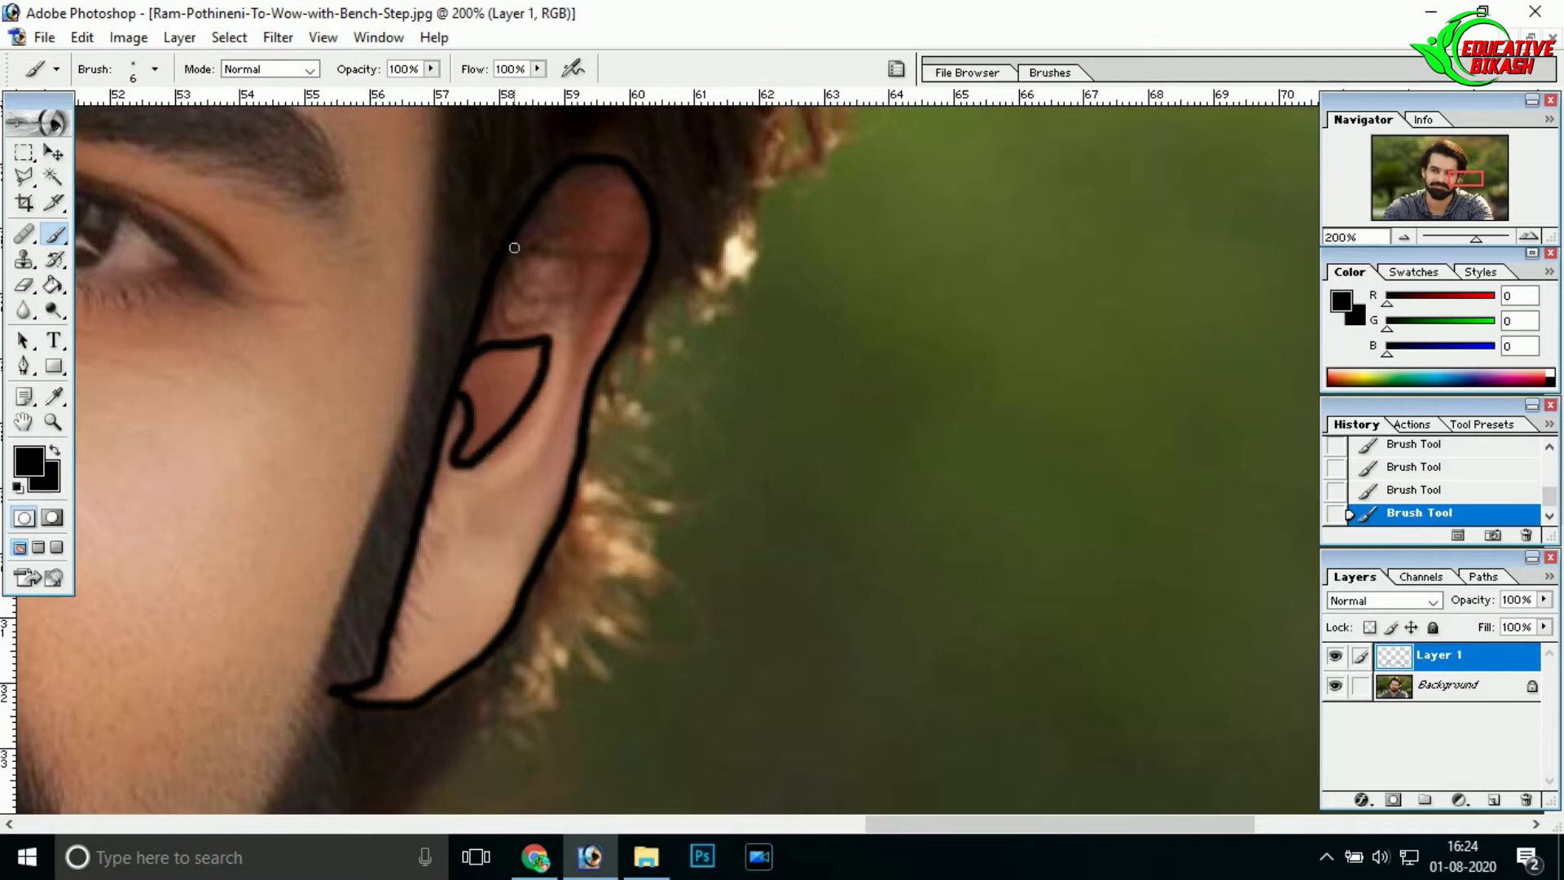
drag(511, 651, 707, 513)
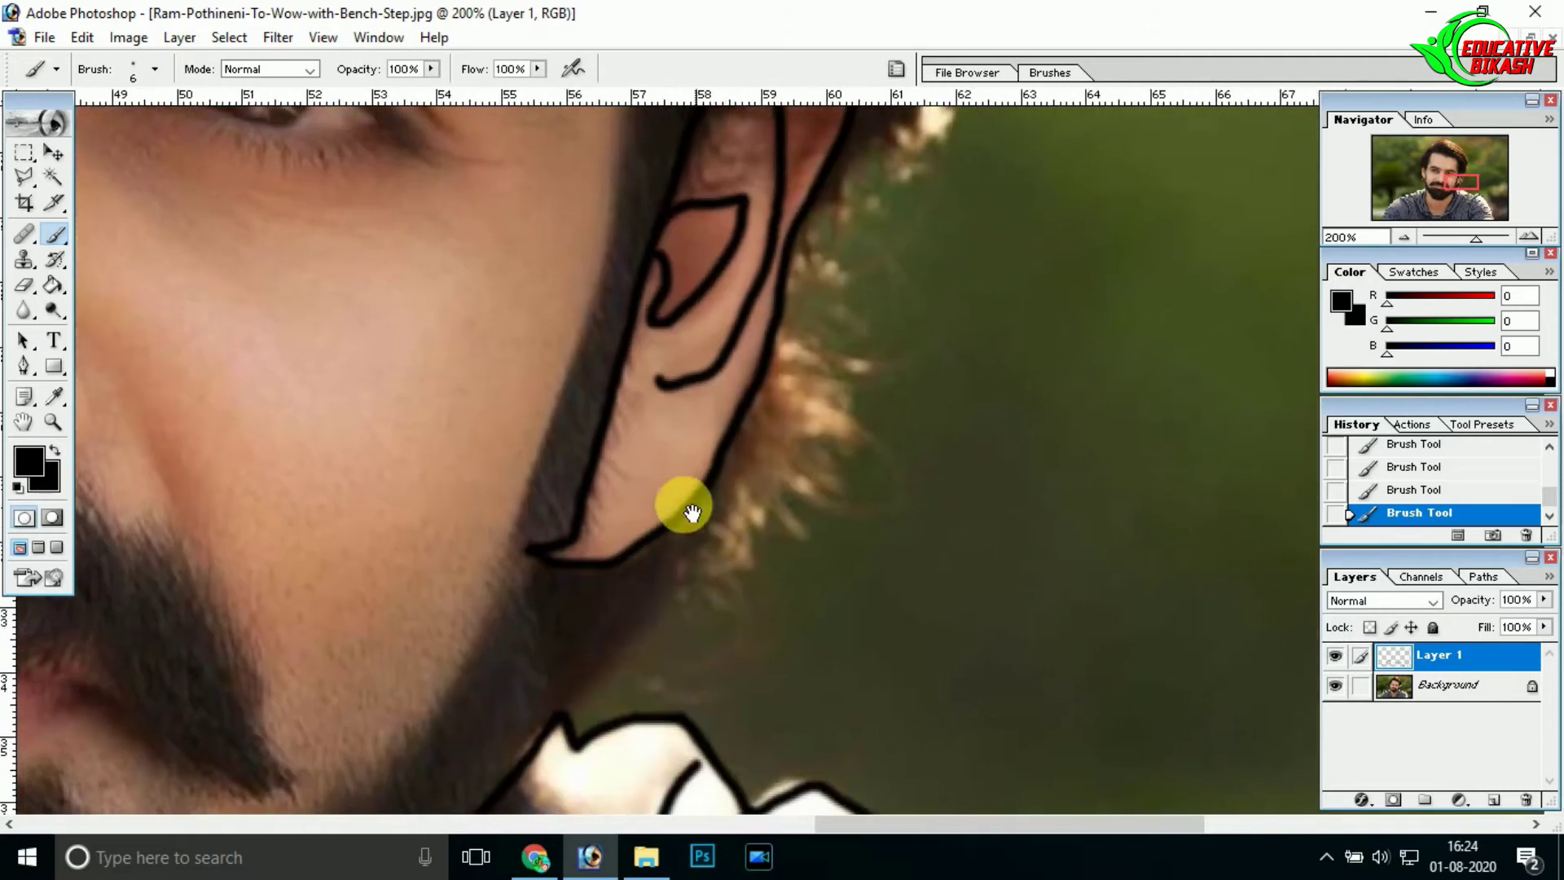
drag(366, 775, 544, 423)
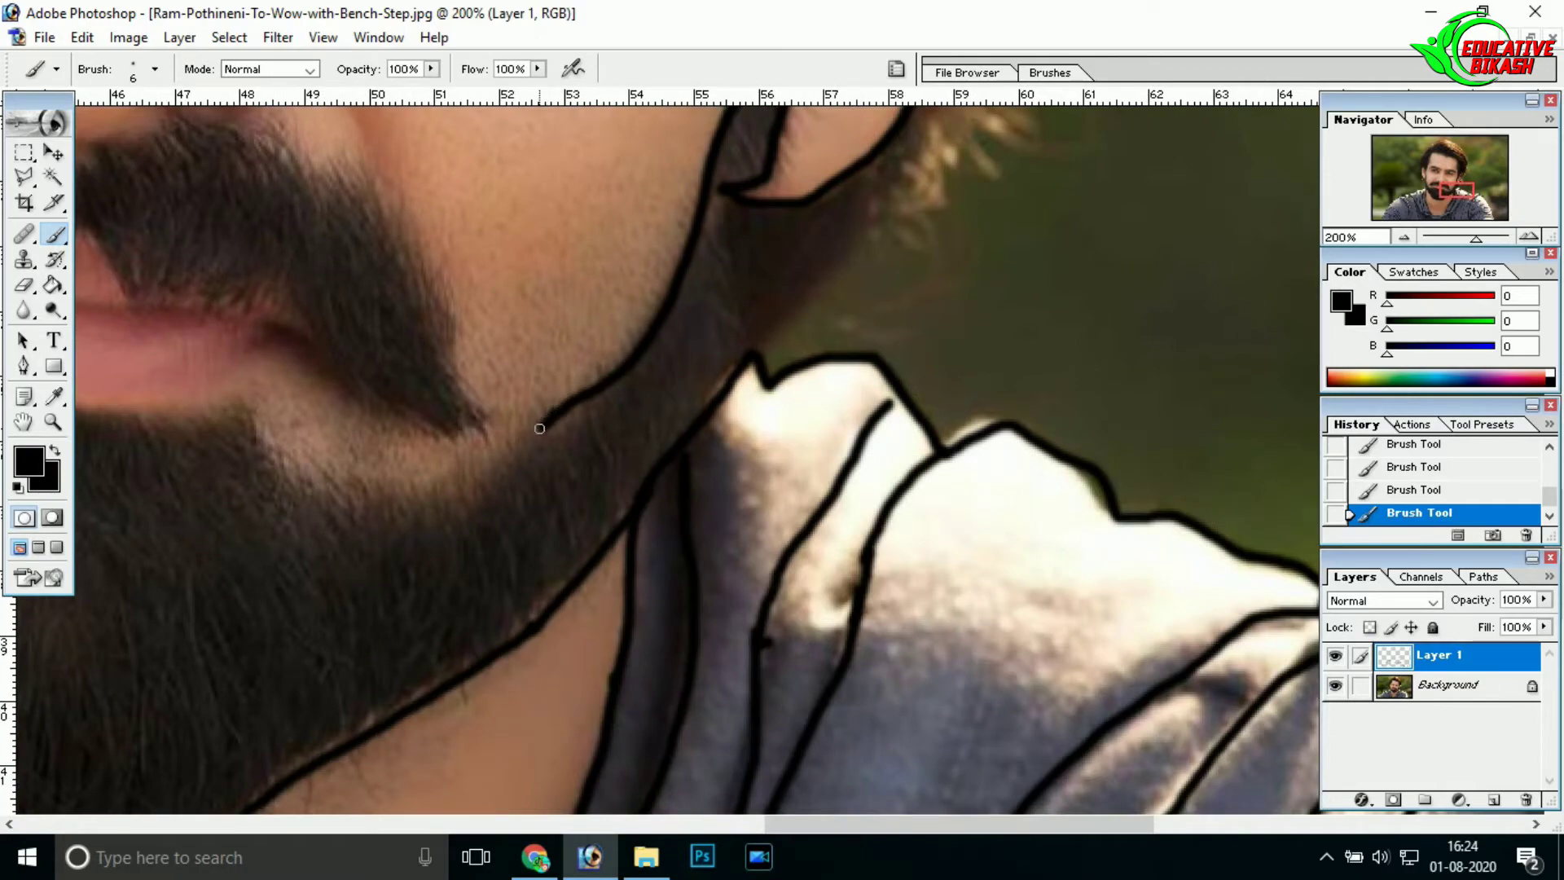
drag(192, 410, 130, 408)
drag(131, 408, 646, 408)
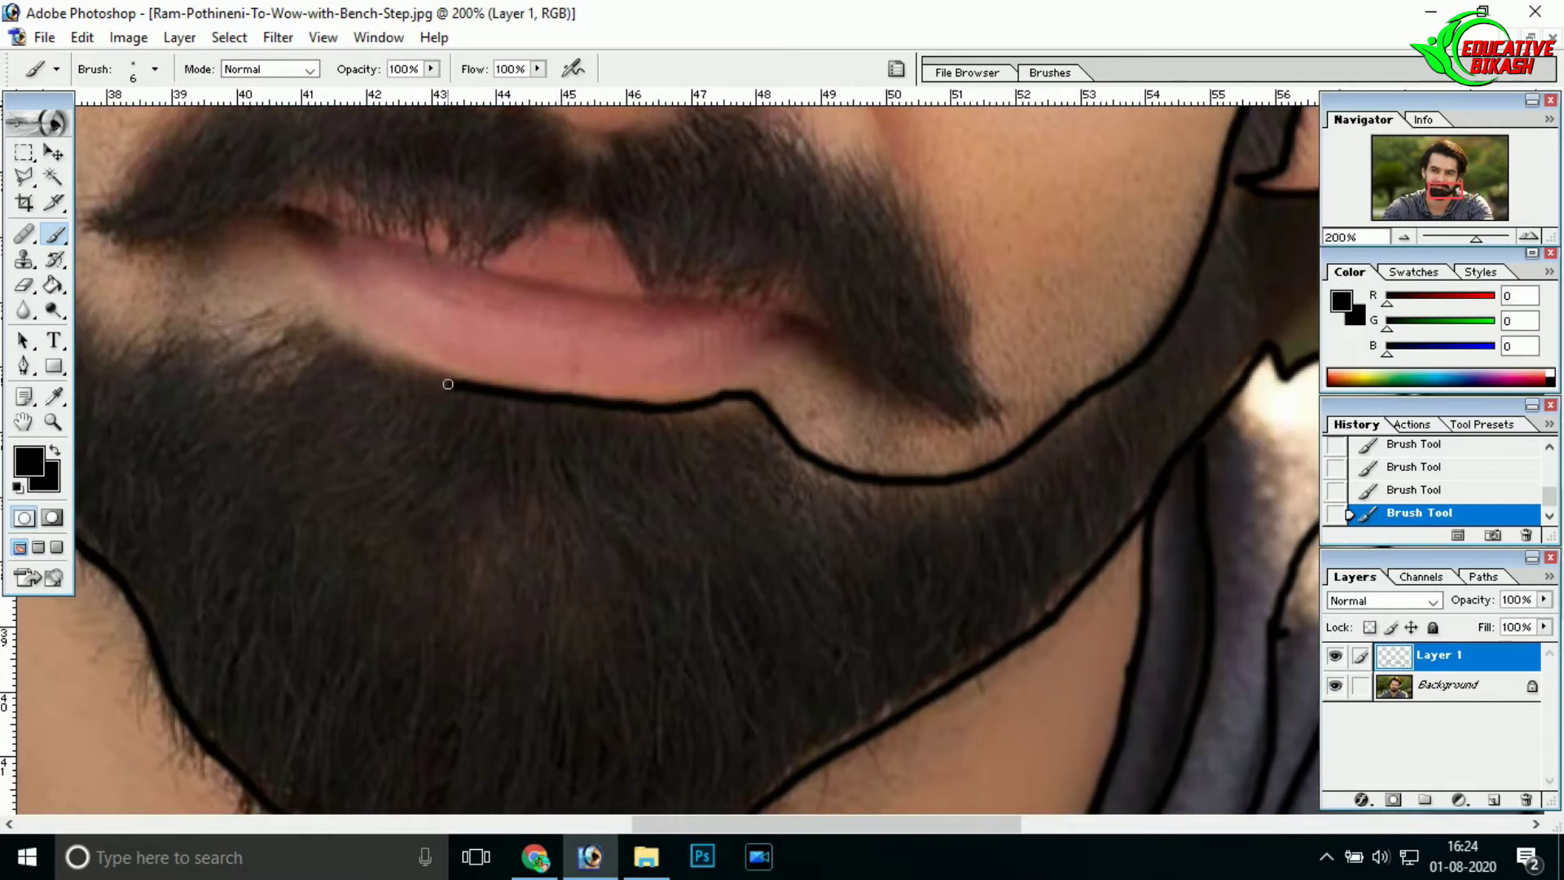
mouse_move(304, 315)
mouse_down()
mouse_move(210, 363)
mouse_move(489, 391)
mouse_move(499, 297)
mouse_move(570, 607)
mouse_up()
- Replace the last sideburn stroke with a short redrawn sideburn line
drag(562, 257, 487, 627)
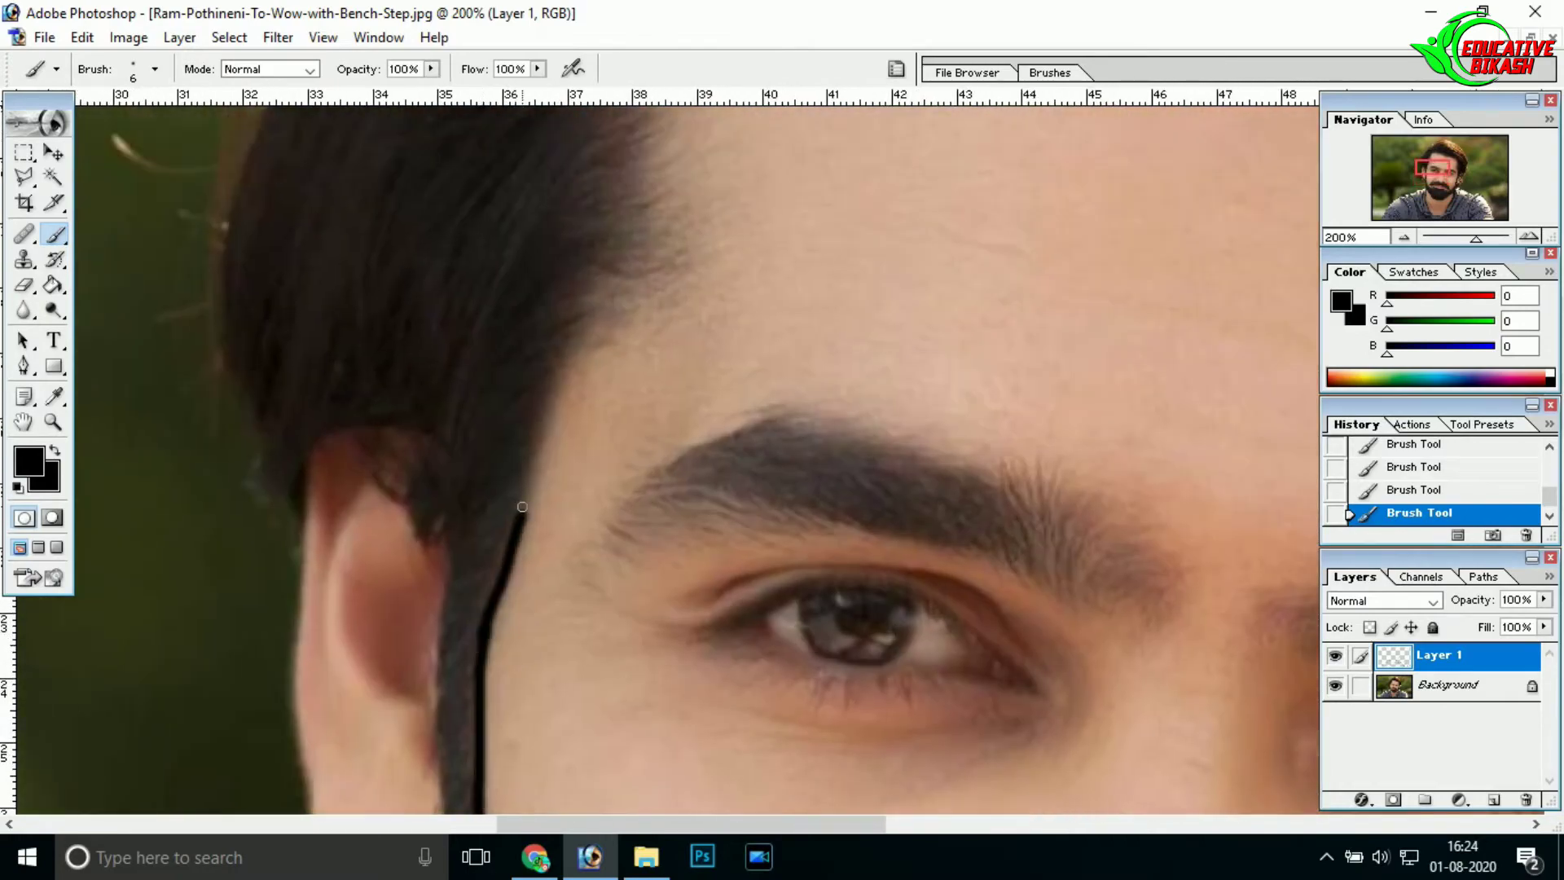
drag(701, 154, 694, 342)
key(ctrl+z)
drag(558, 497, 550, 411)
mouse_move(550, 411)
mouse_down()
mouse_move(546, 424)
mouse_move(639, 106)
mouse_move(511, 577)
mouse_up()
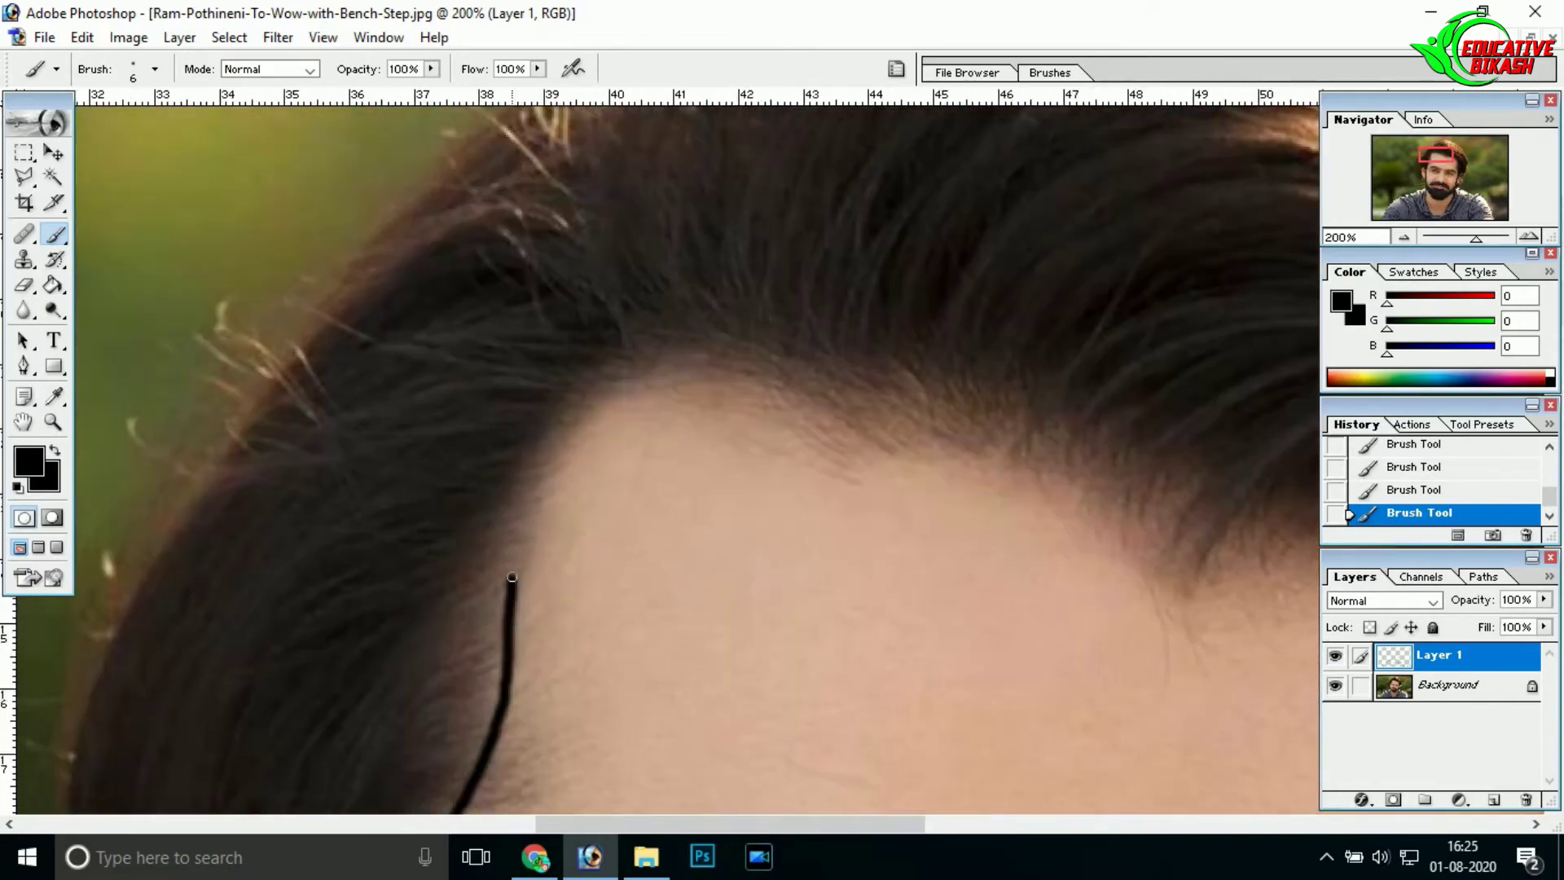
- Extend the black outline along the hairline
drag(1265, 511, 298, 399)
mouse_move(298, 411)
mouse_down()
mouse_move(484, 456)
mouse_move(740, 688)
mouse_move(680, 390)
mouse_up()
mouse_move(680, 391)
mouse_down()
mouse_move(662, 621)
mouse_move(623, 302)
mouse_up()
mouse_move(583, 637)
mouse_down()
mouse_move(500, 439)
mouse_move(531, 447)
mouse_move(828, 311)
mouse_up()
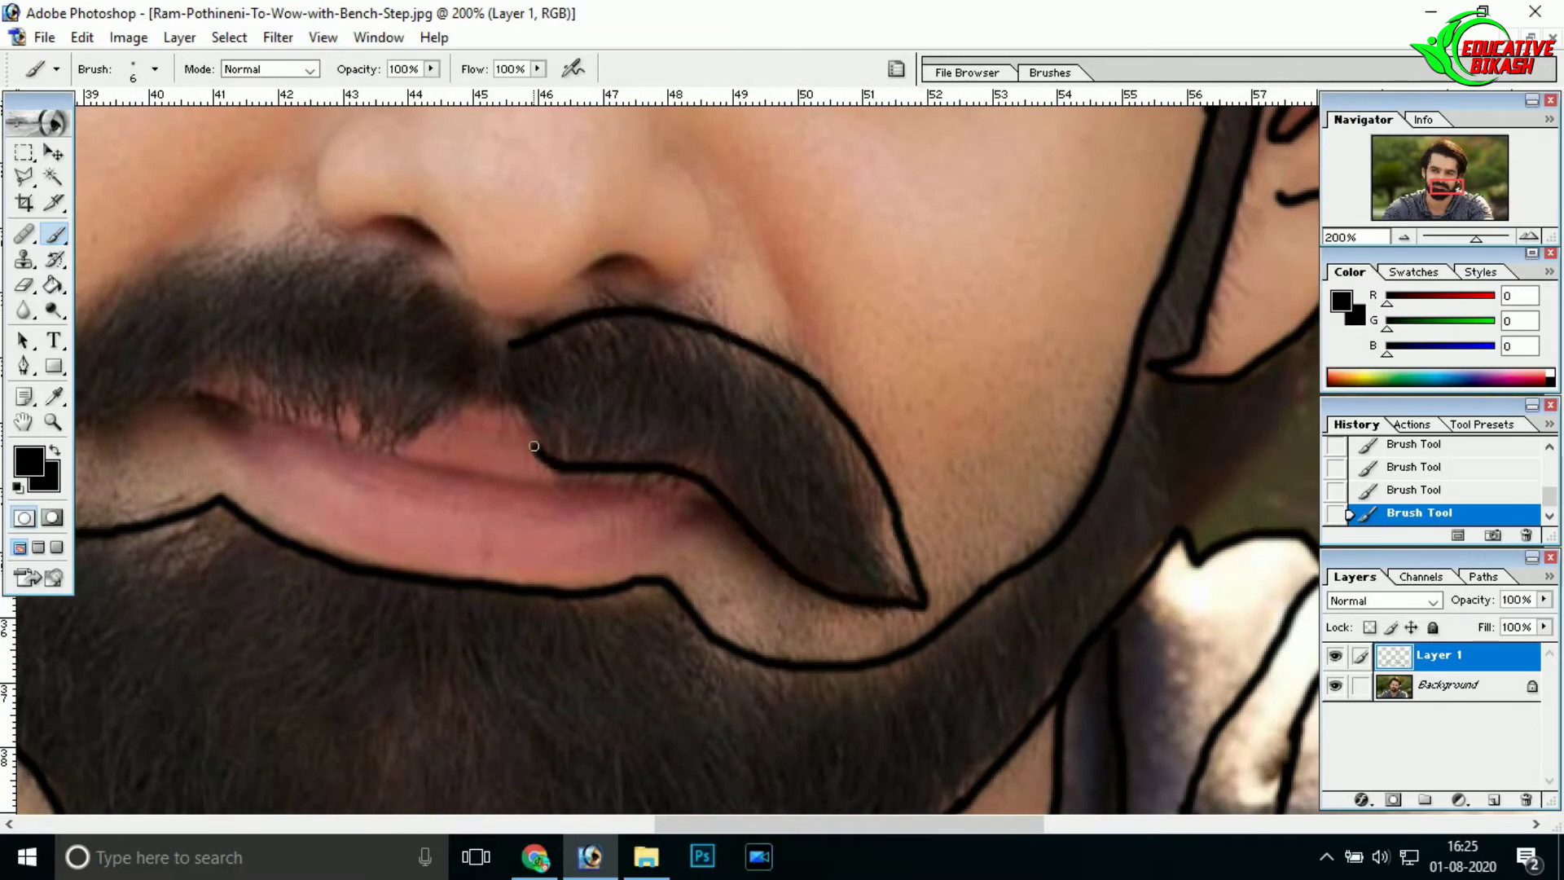
- Undo the stroke along the mustache top and frame the lips and nose
drag(135, 405, 523, 386)
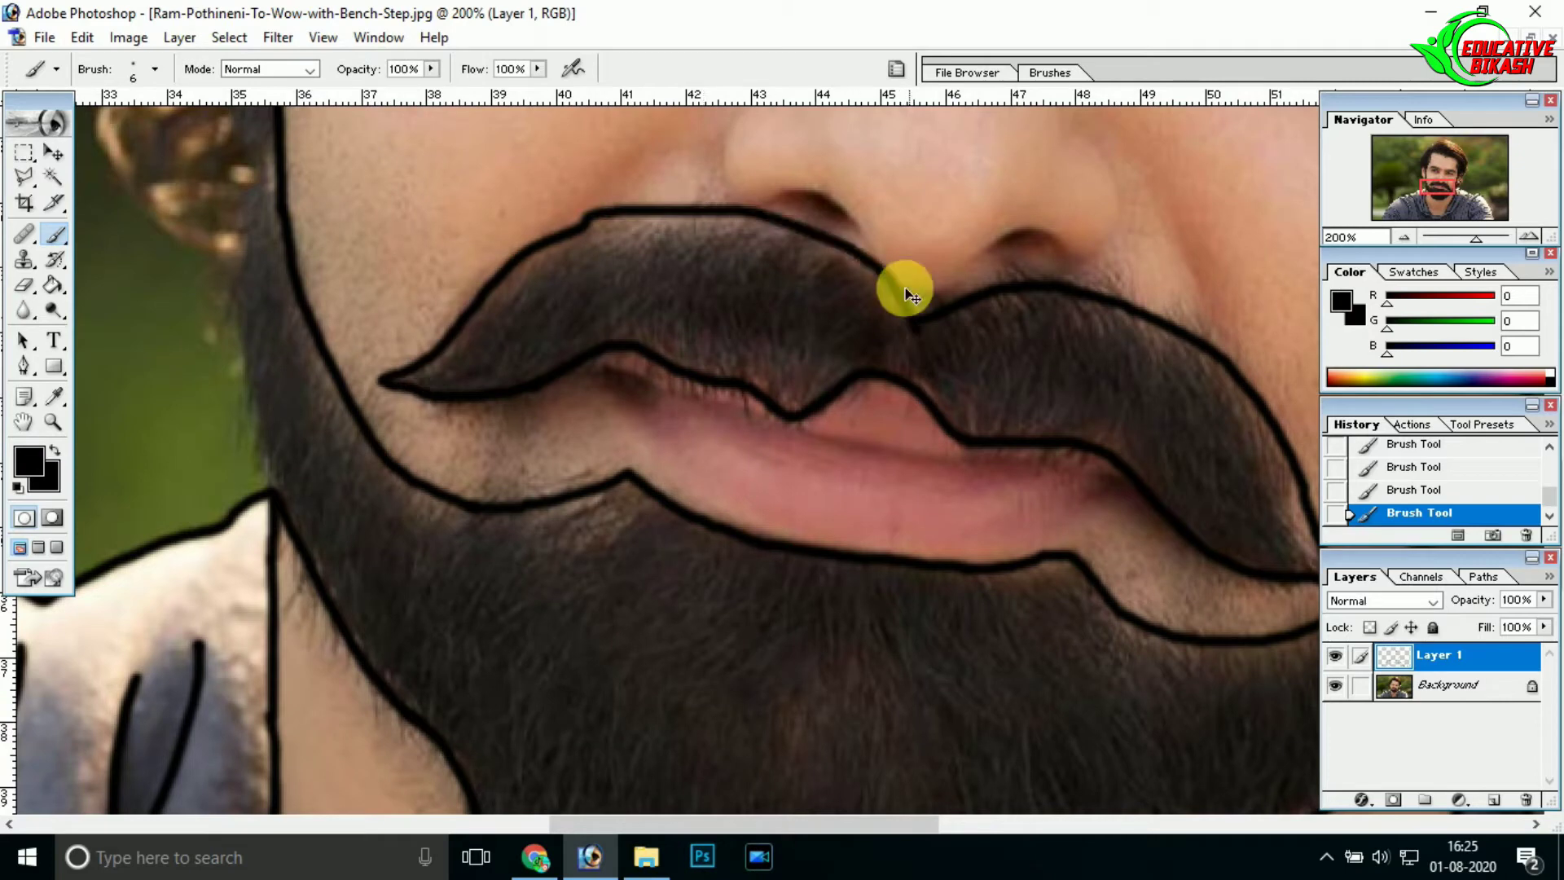
key(ctrl+z)
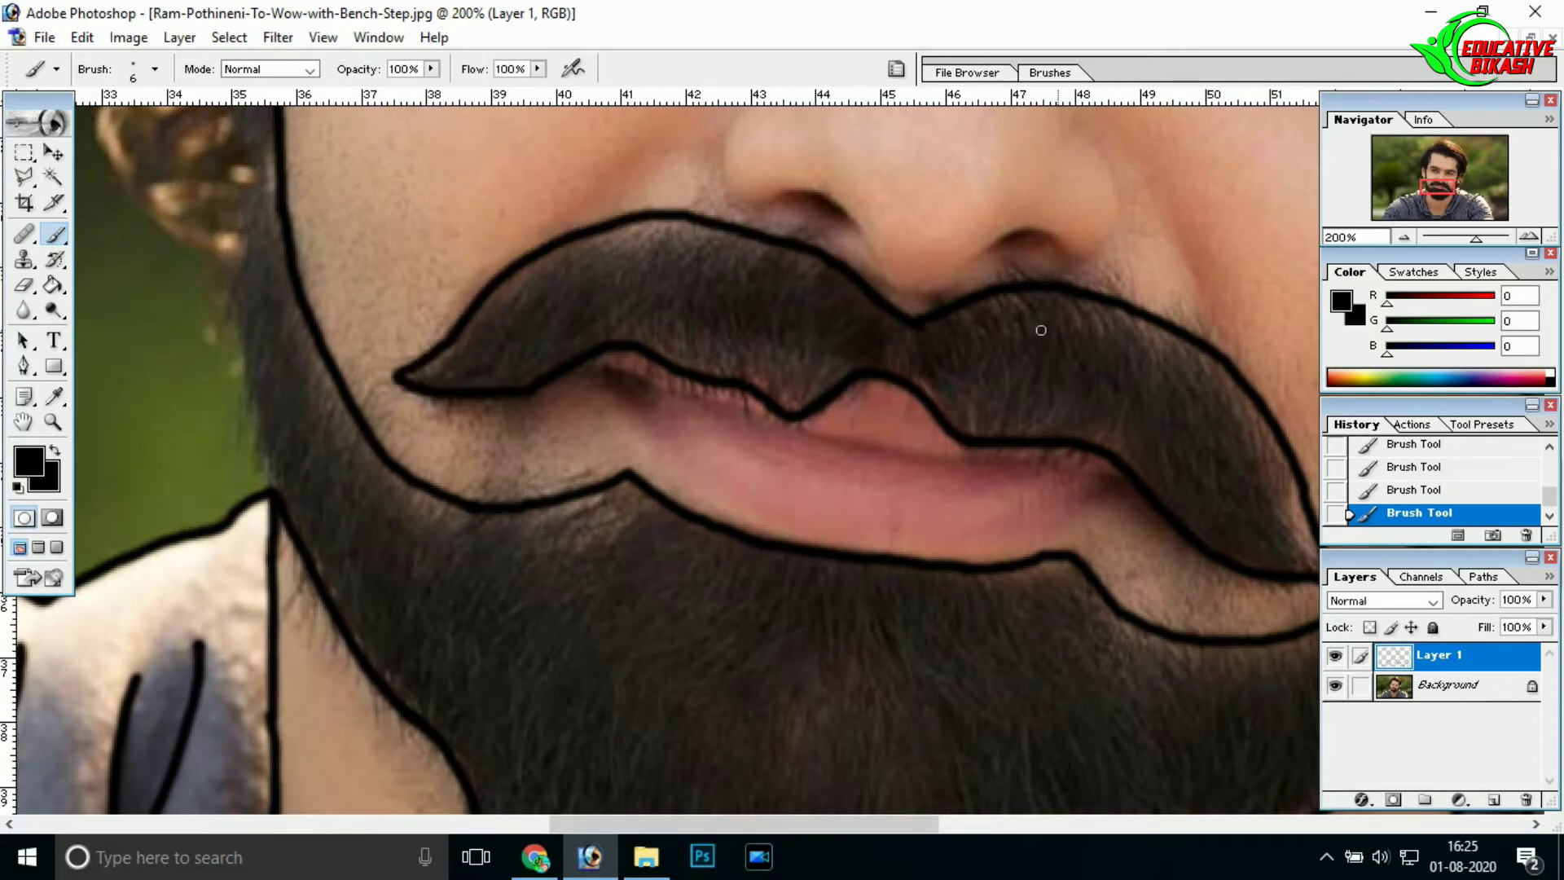
drag(764, 303, 603, 354)
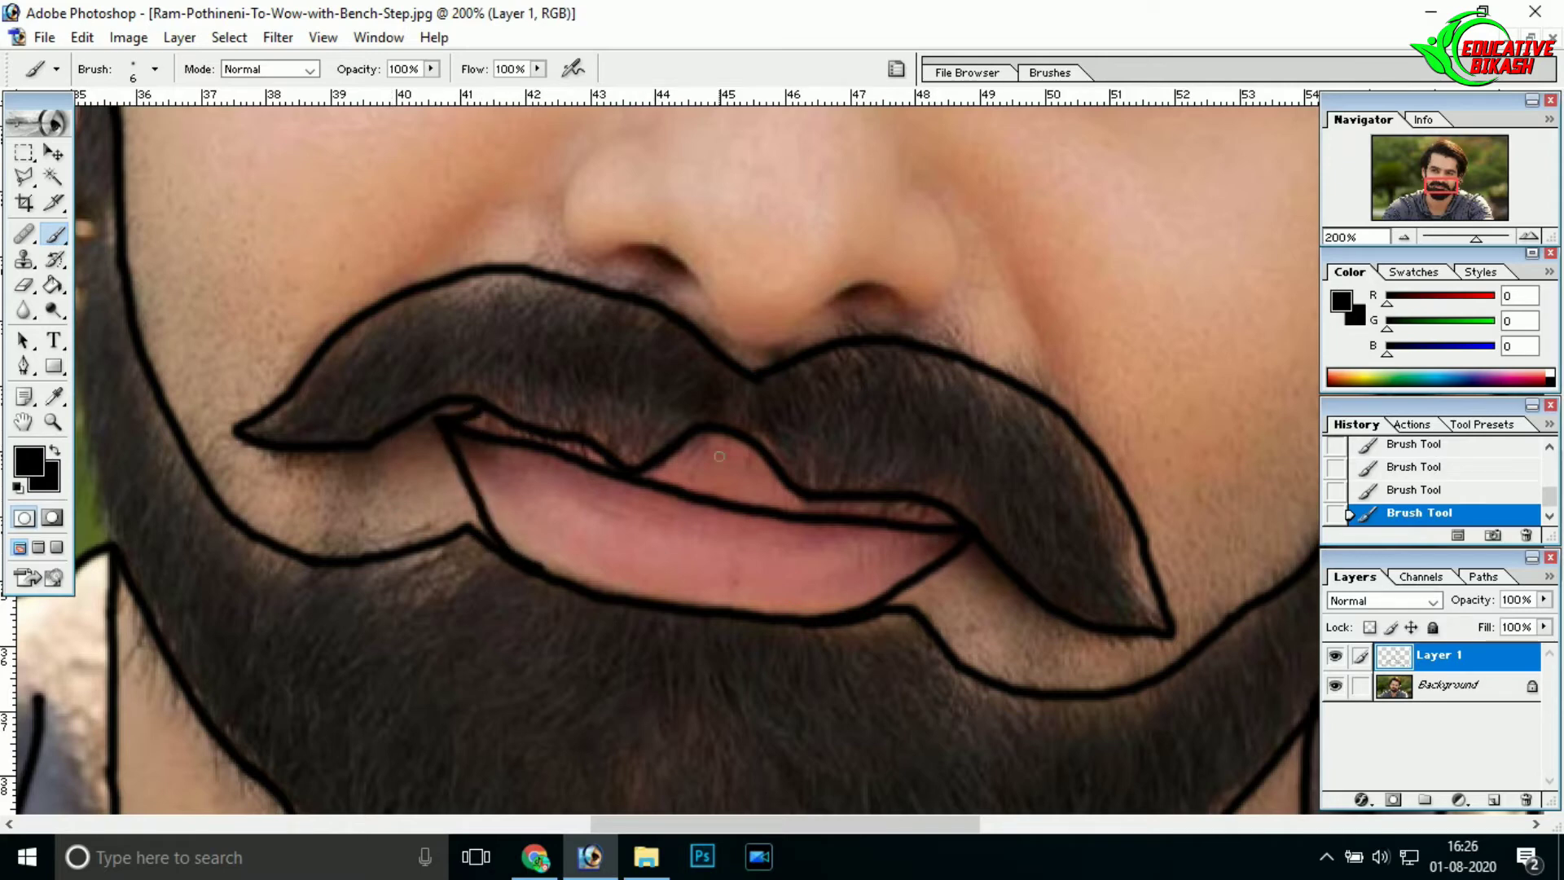
drag(589, 178, 617, 251)
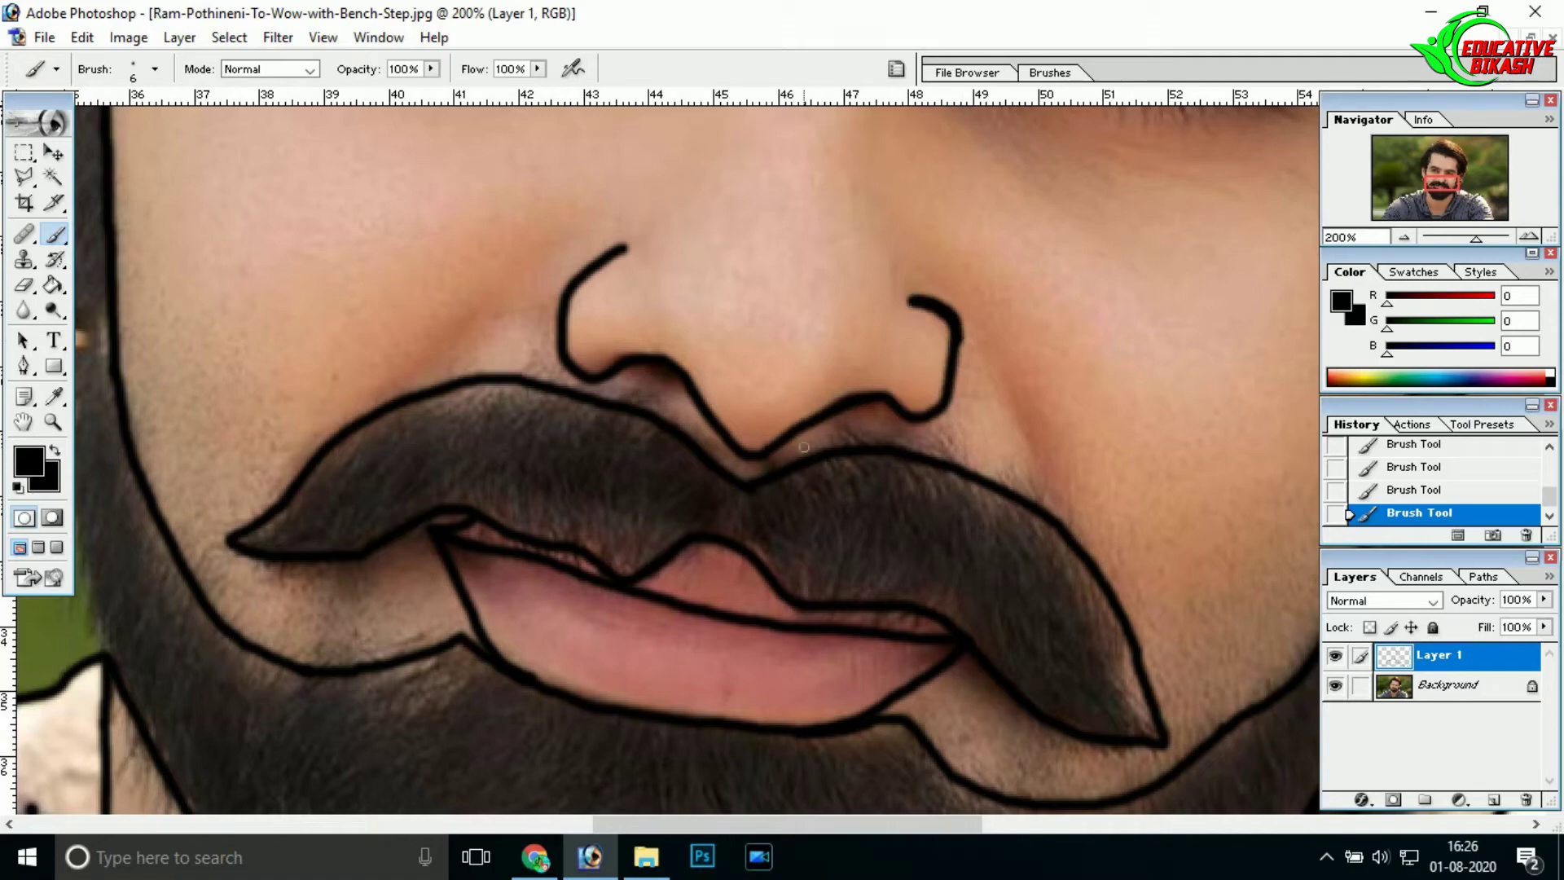
drag(758, 417, 983, 516)
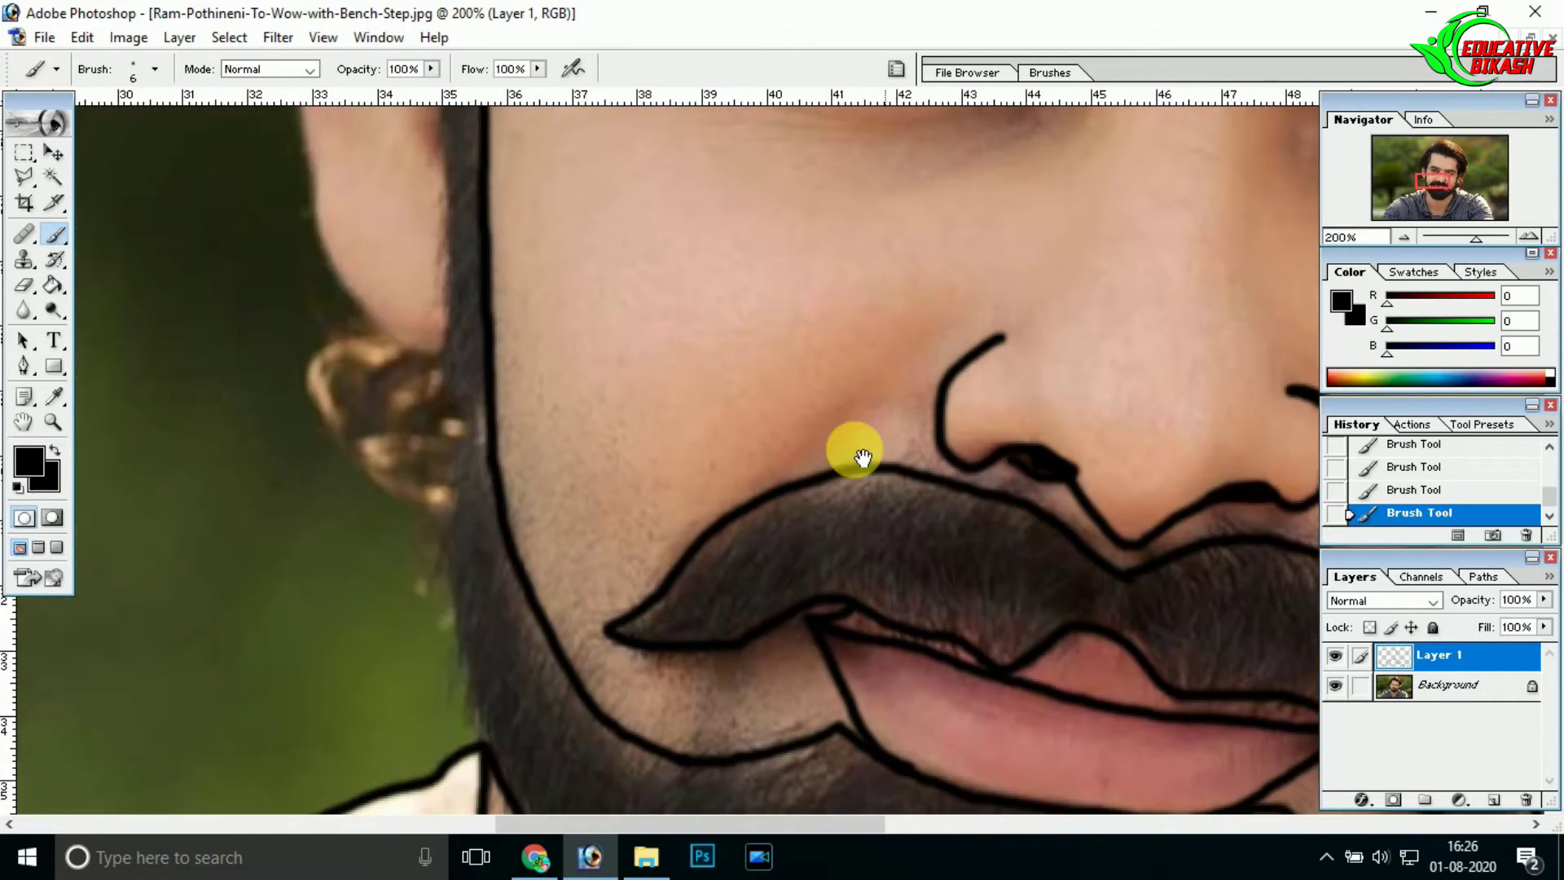
- Outline the hair's outer edge up from the ear
drag(544, 243, 509, 373)
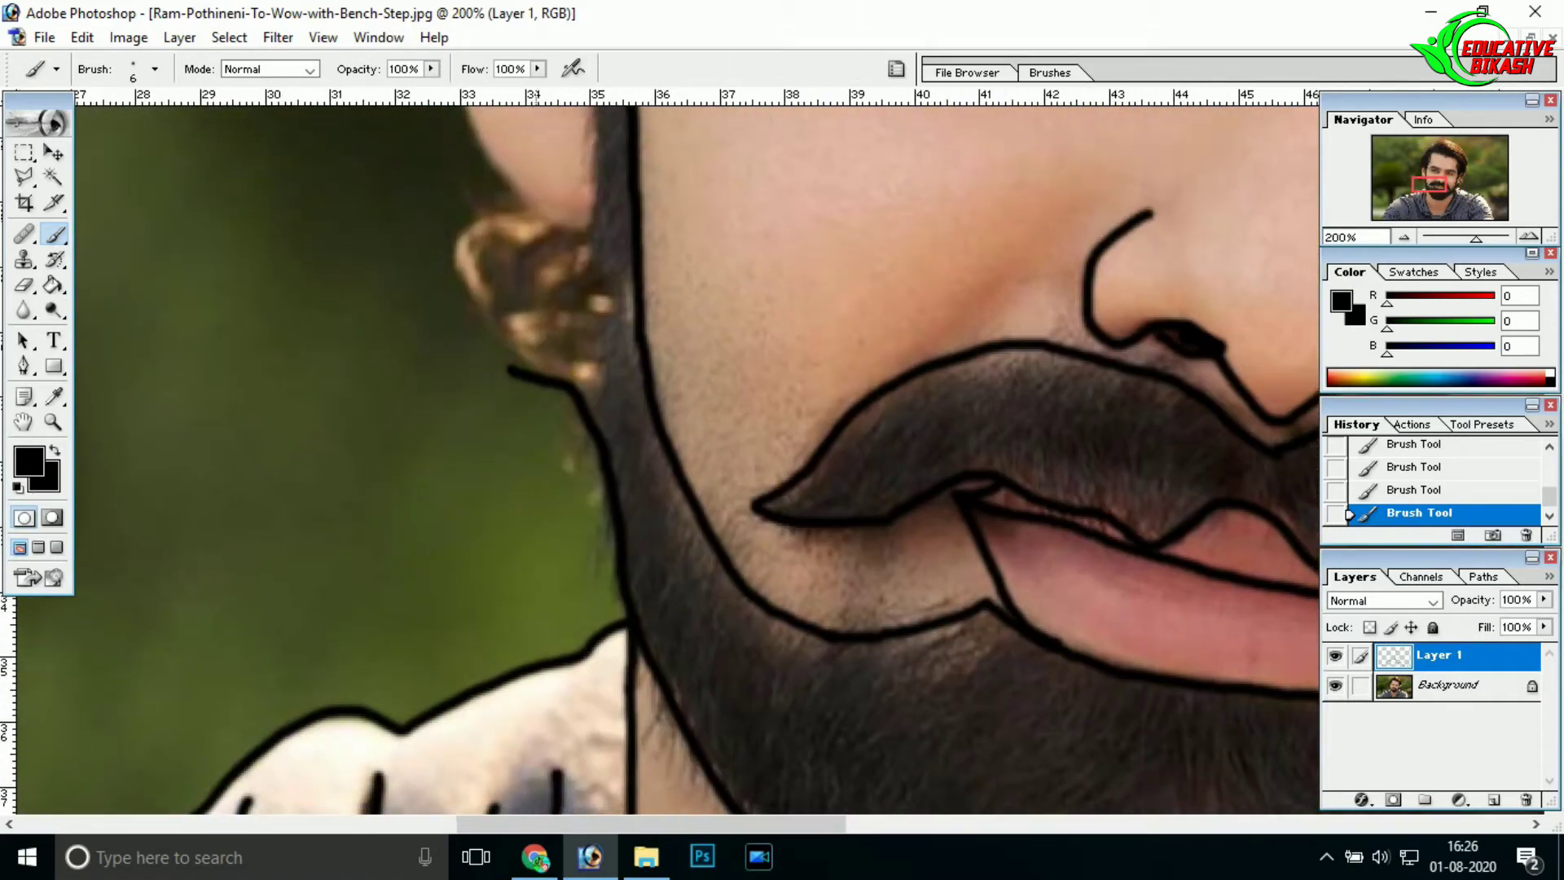
mouse_move(456, 257)
mouse_down()
mouse_move(524, 506)
mouse_move(524, 591)
mouse_up()
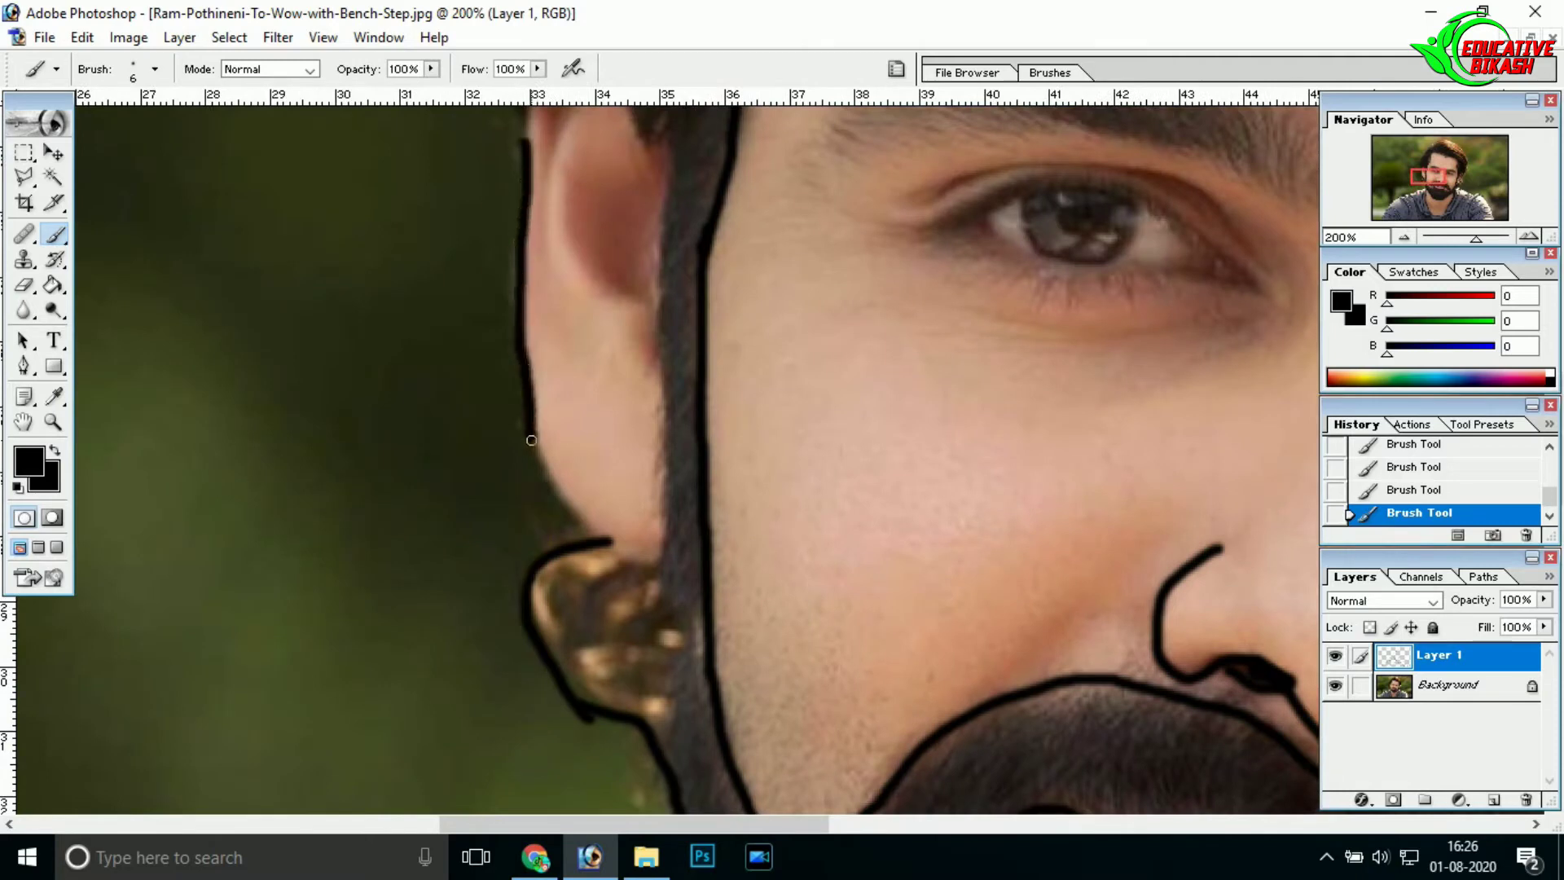
drag(592, 133, 558, 467)
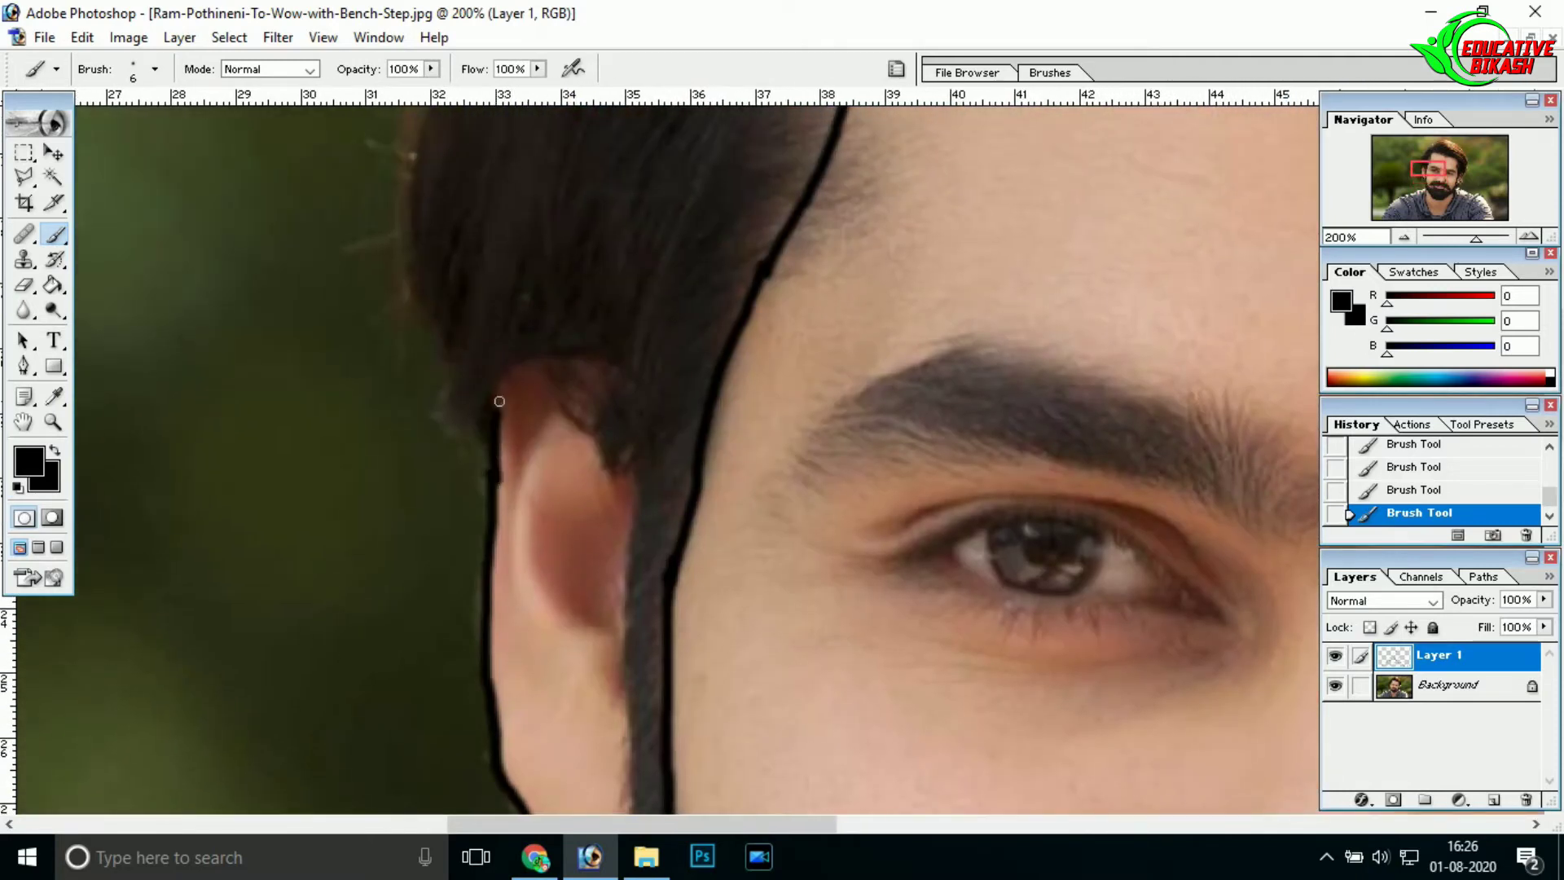
drag(633, 668, 592, 320)
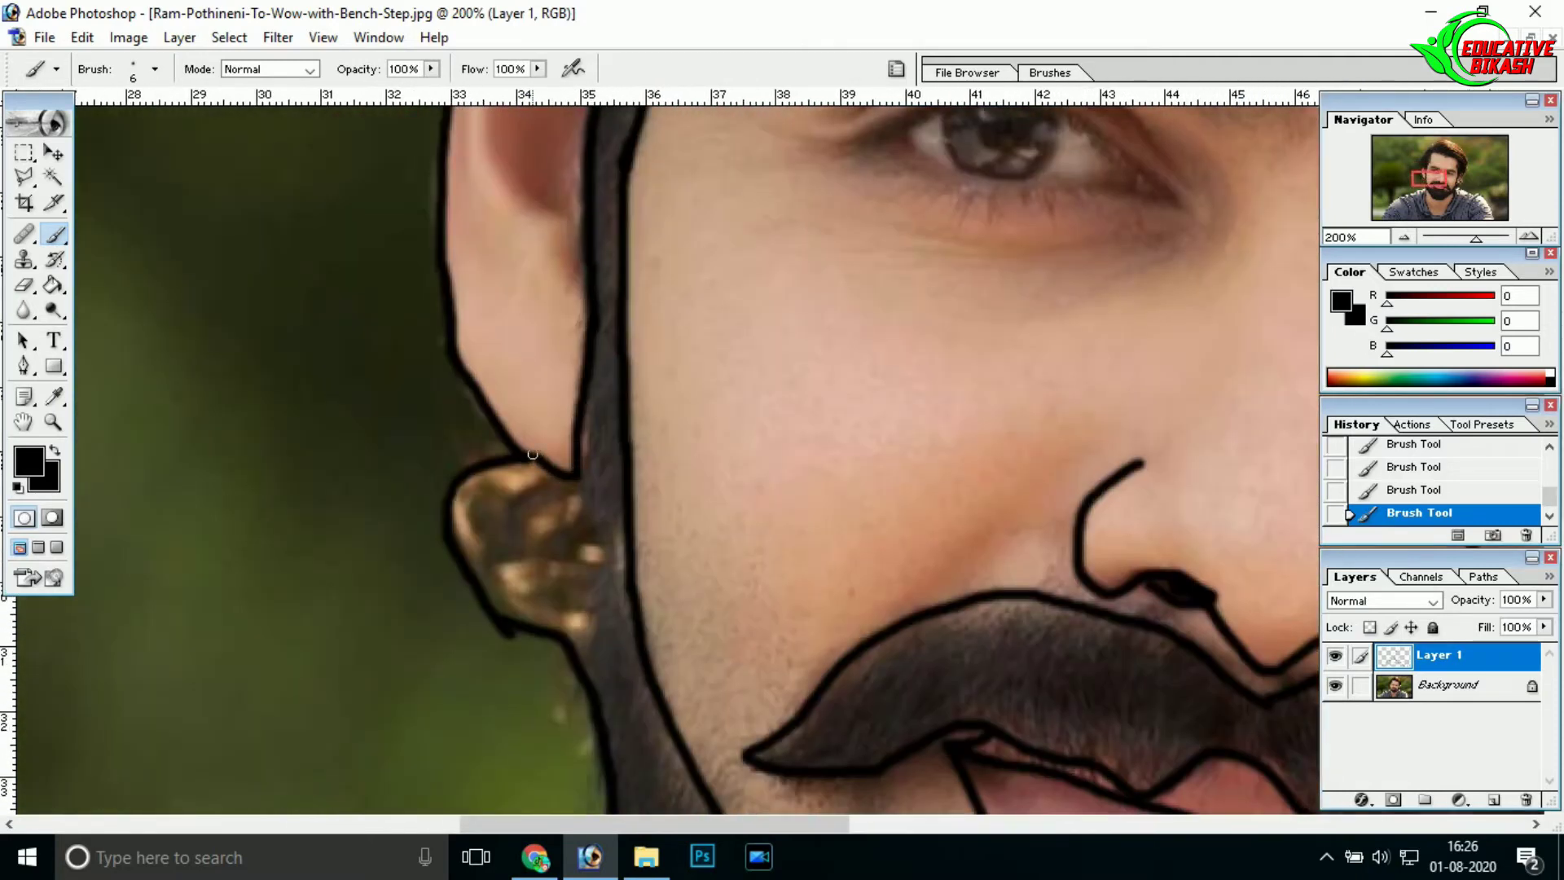
drag(593, 110, 593, 331)
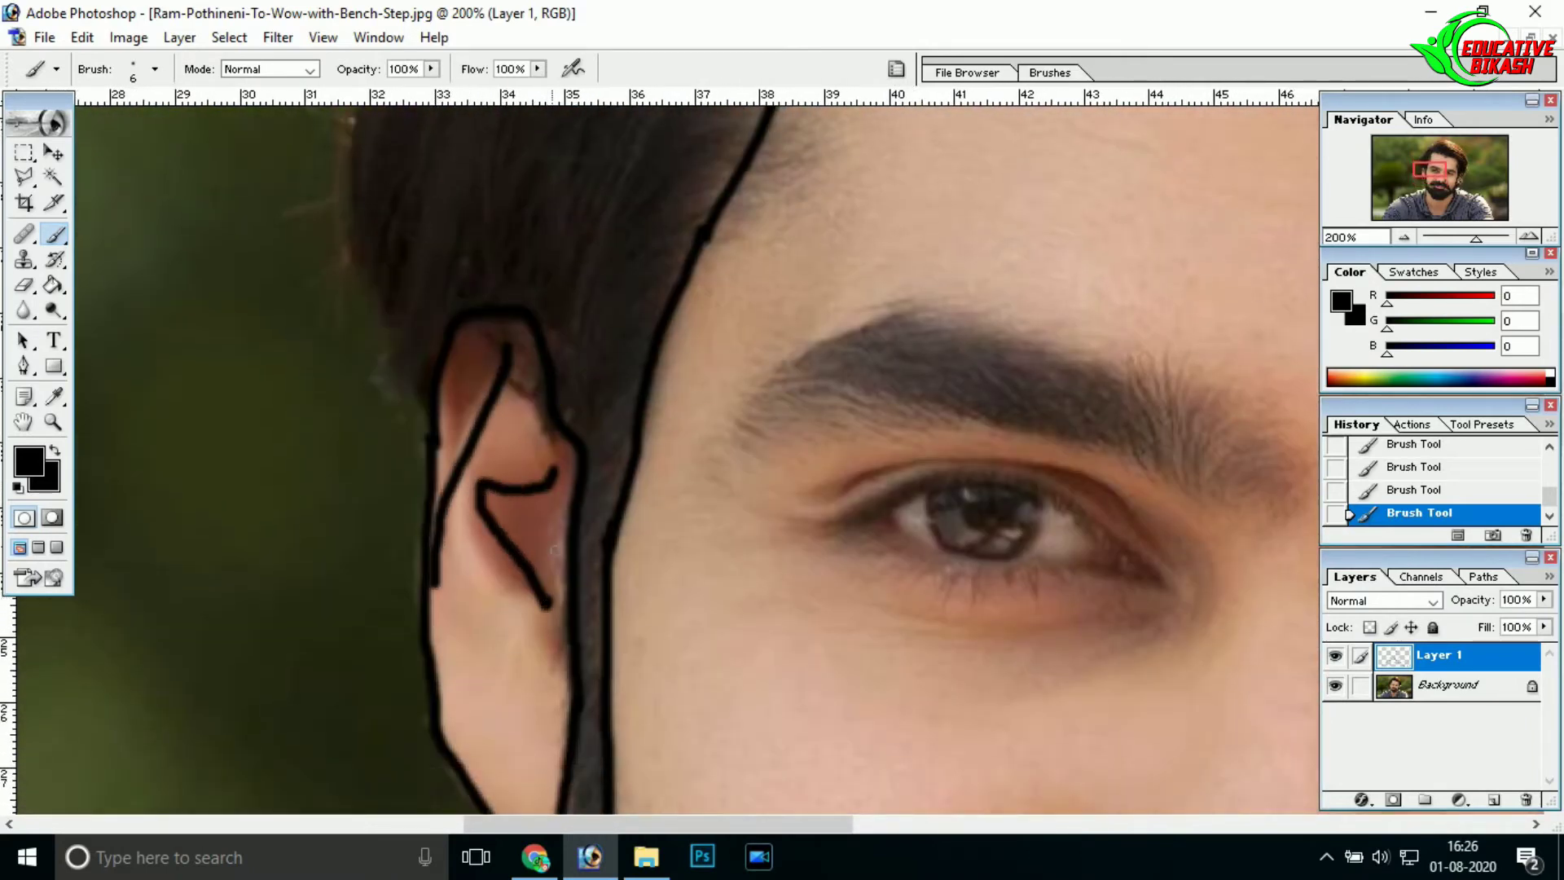
drag(574, 346, 613, 627)
mouse_move(412, 298)
mouse_down()
mouse_move(332, 618)
mouse_move(517, 384)
mouse_move(745, 169)
mouse_up()
drag(745, 169, 461, 523)
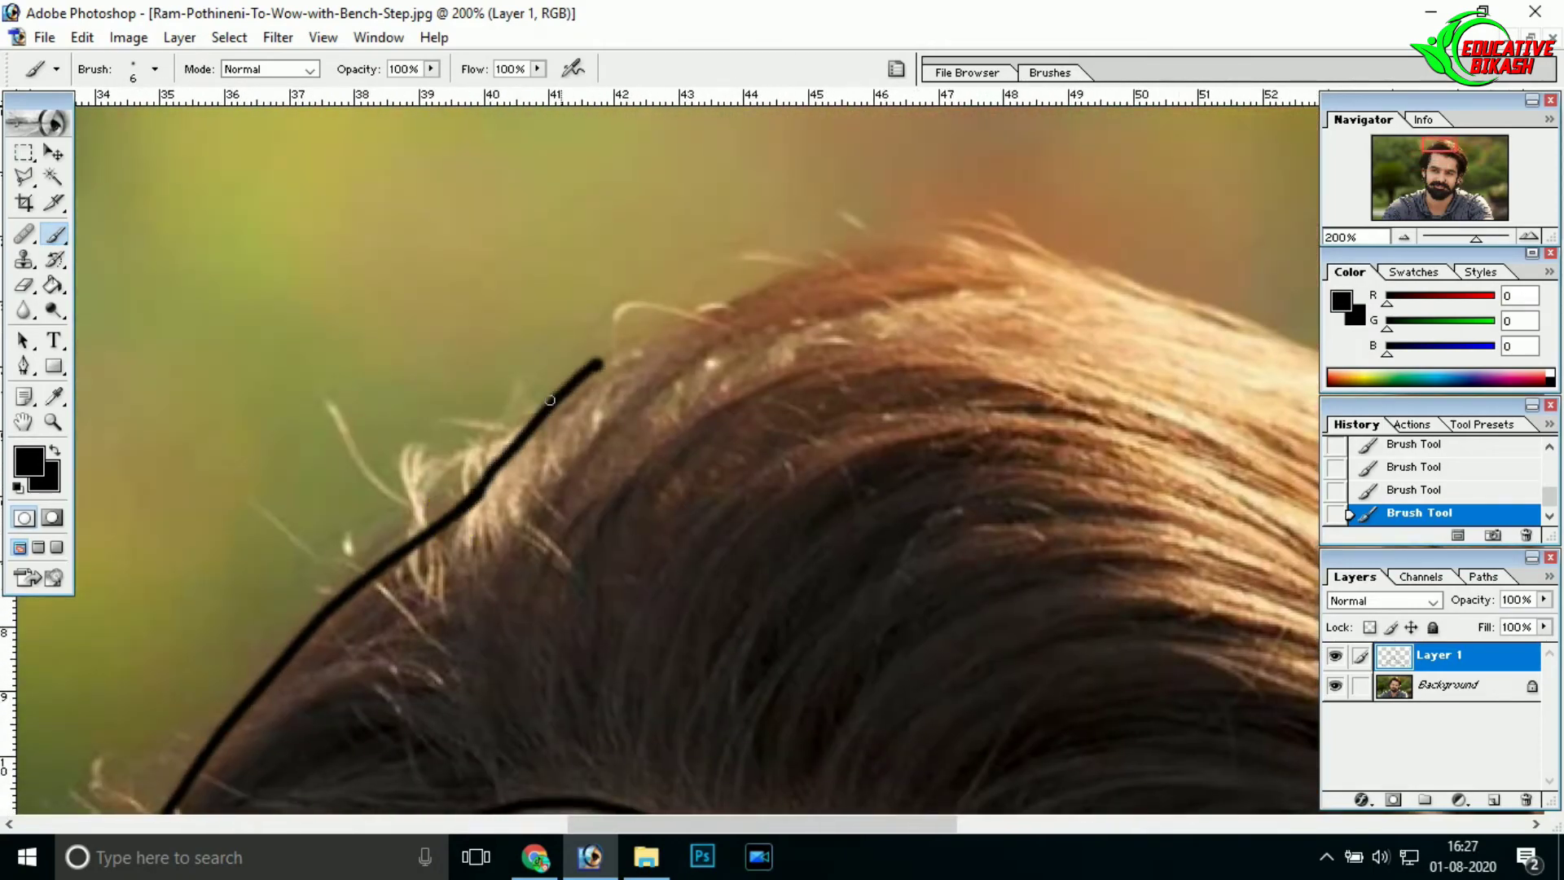
- Trace the hair outline down past and below the ear
mouse_move(847, 238)
mouse_down()
mouse_move(1299, 352)
mouse_move(364, 240)
mouse_up()
mouse_move(364, 239)
mouse_down()
mouse_move(798, 522)
mouse_move(933, 689)
mouse_up()
mouse_move(933, 688)
mouse_down()
mouse_move(477, 295)
mouse_move(456, 114)
mouse_up()
mouse_move(636, 326)
mouse_down()
mouse_move(570, 652)
mouse_move(431, 488)
mouse_up()
drag(570, 309, 505, 440)
mouse_move(489, 733)
mouse_down()
mouse_move(558, 238)
mouse_move(432, 457)
mouse_move(374, 599)
mouse_up()
mouse_move(375, 599)
mouse_down()
mouse_move(681, 105)
mouse_move(620, 282)
mouse_up()
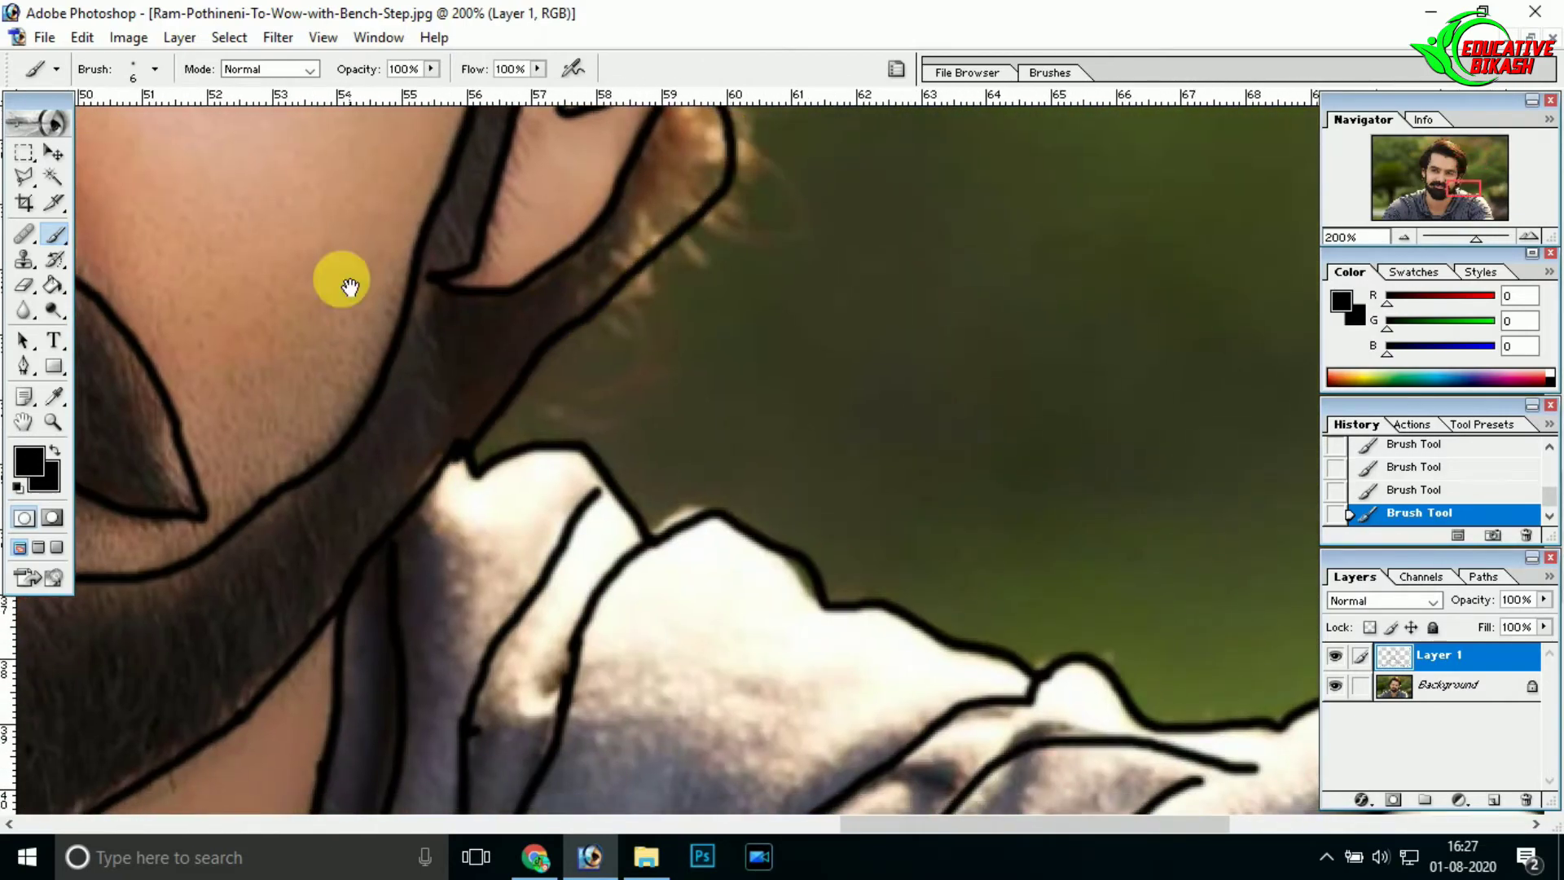
- Outline the top edge of the eyebrow, redrawing it wider after an undo
alt+click(358, 309)
drag(569, 349, 684, 366)
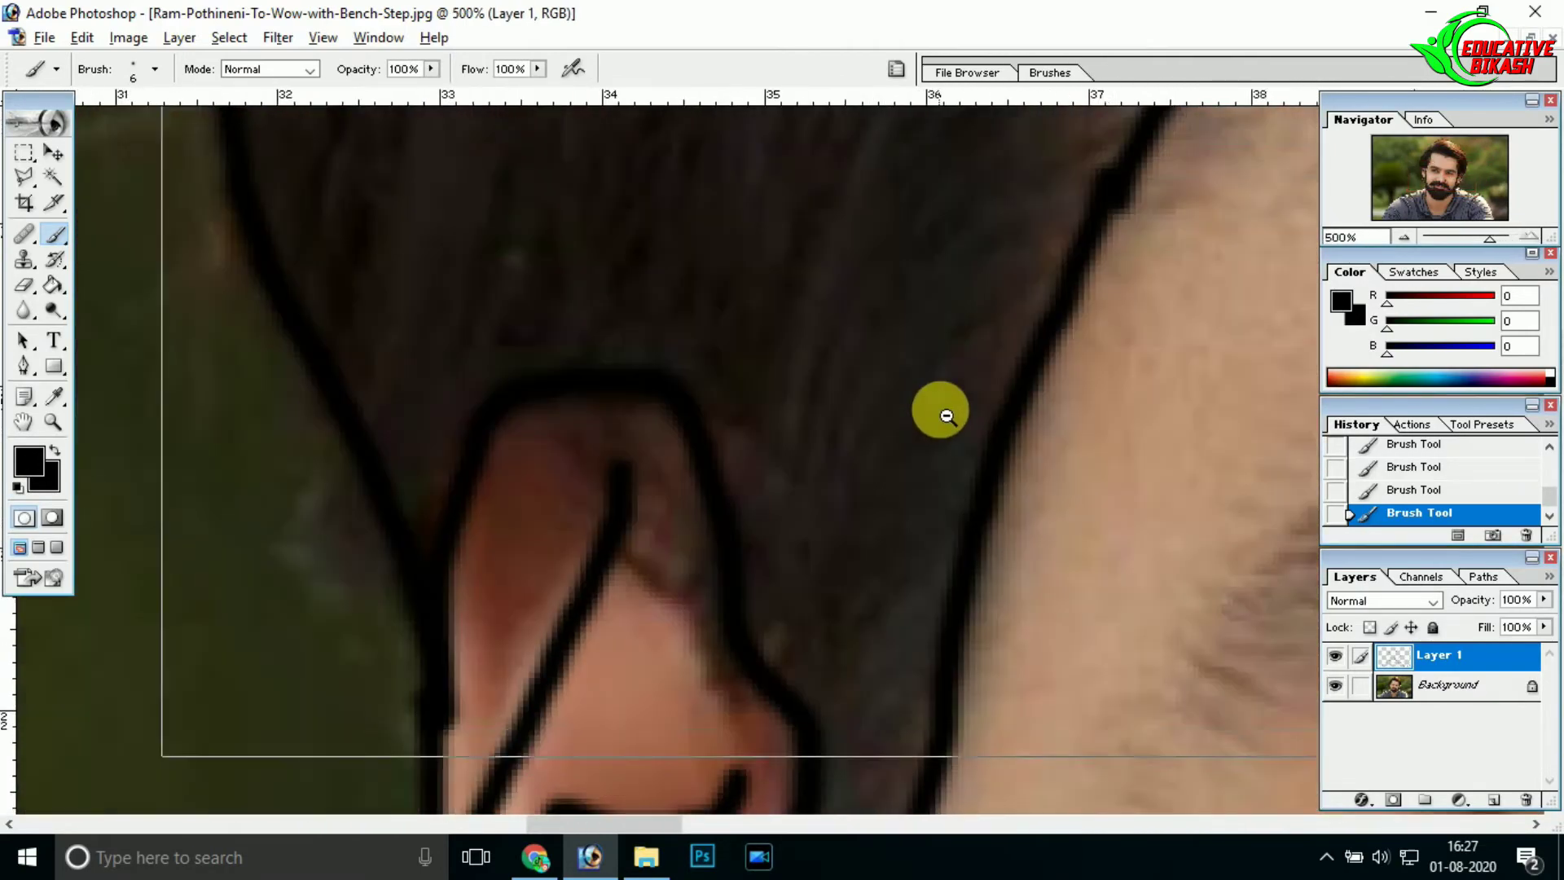
alt+click(945, 415)
drag(847, 244, 677, 277)
mouse_move(533, 371)
mouse_down()
mouse_move(942, 366)
mouse_move(1167, 513)
mouse_up()
key(ctrl+z)
mouse_move(439, 431)
mouse_down()
mouse_move(1047, 368)
mouse_move(1291, 570)
mouse_move(818, 468)
mouse_move(429, 519)
mouse_up()
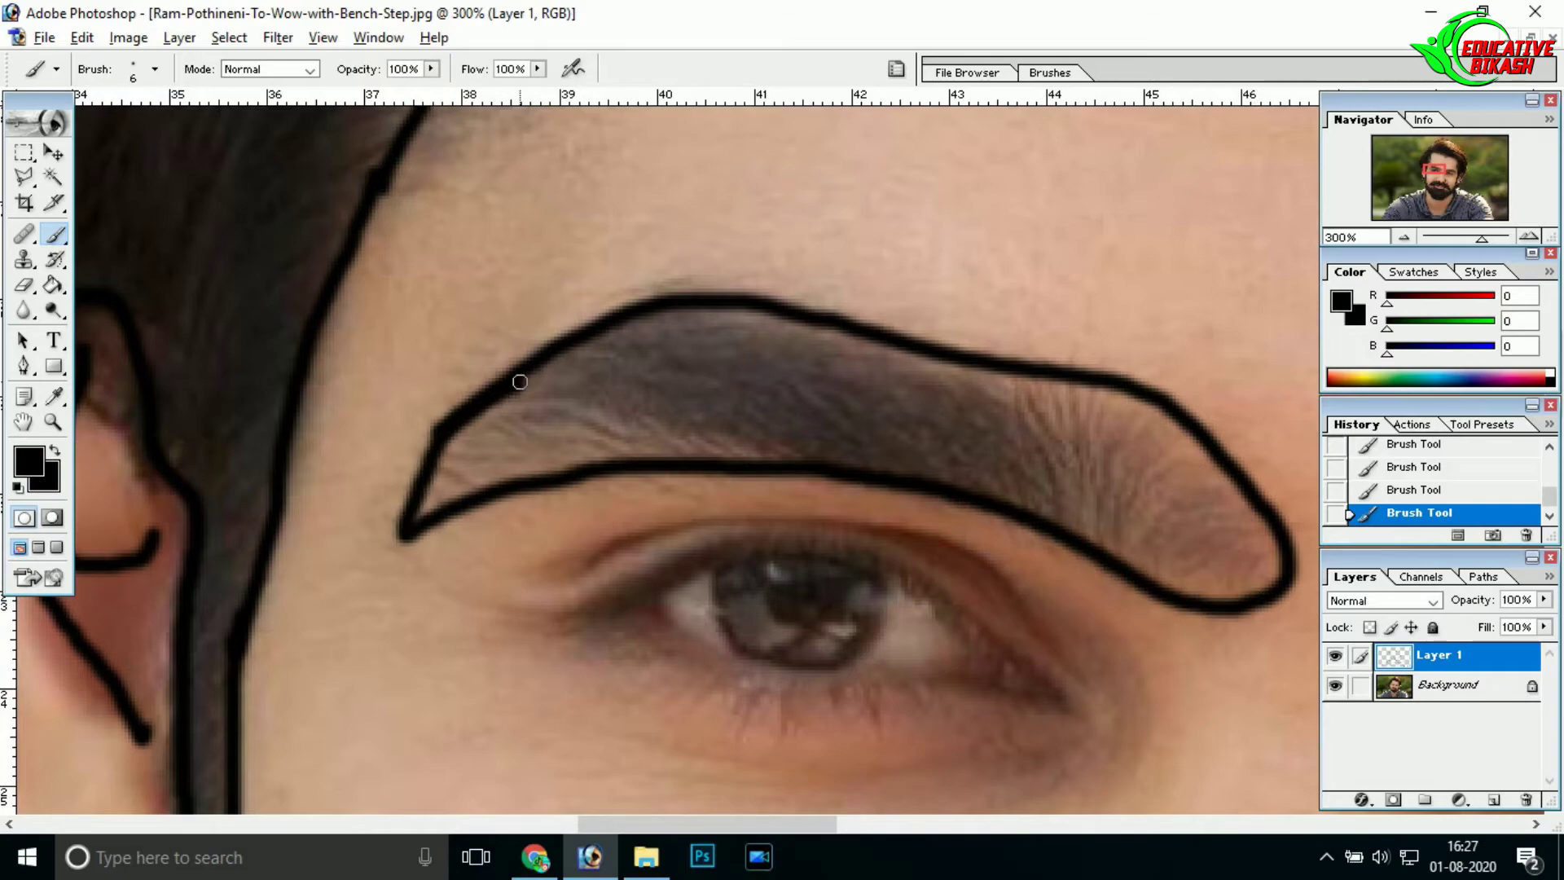
- Trace the eyebrow's bottom edge, redrawing a misplaced stroke, to close the eyebrow
drag(1007, 550, 615, 350)
drag(791, 382, 1194, 421)
drag(1031, 405, 558, 339)
key(ctrl+z)
mouse_move(370, 236)
mouse_down()
mouse_move(286, 314)
mouse_move(774, 417)
mouse_move(944, 342)
mouse_move(472, 236)
mouse_move(334, 238)
mouse_up()
key(ctrl+minus)
key(ctrl+minus)
key(ctrl+minus)
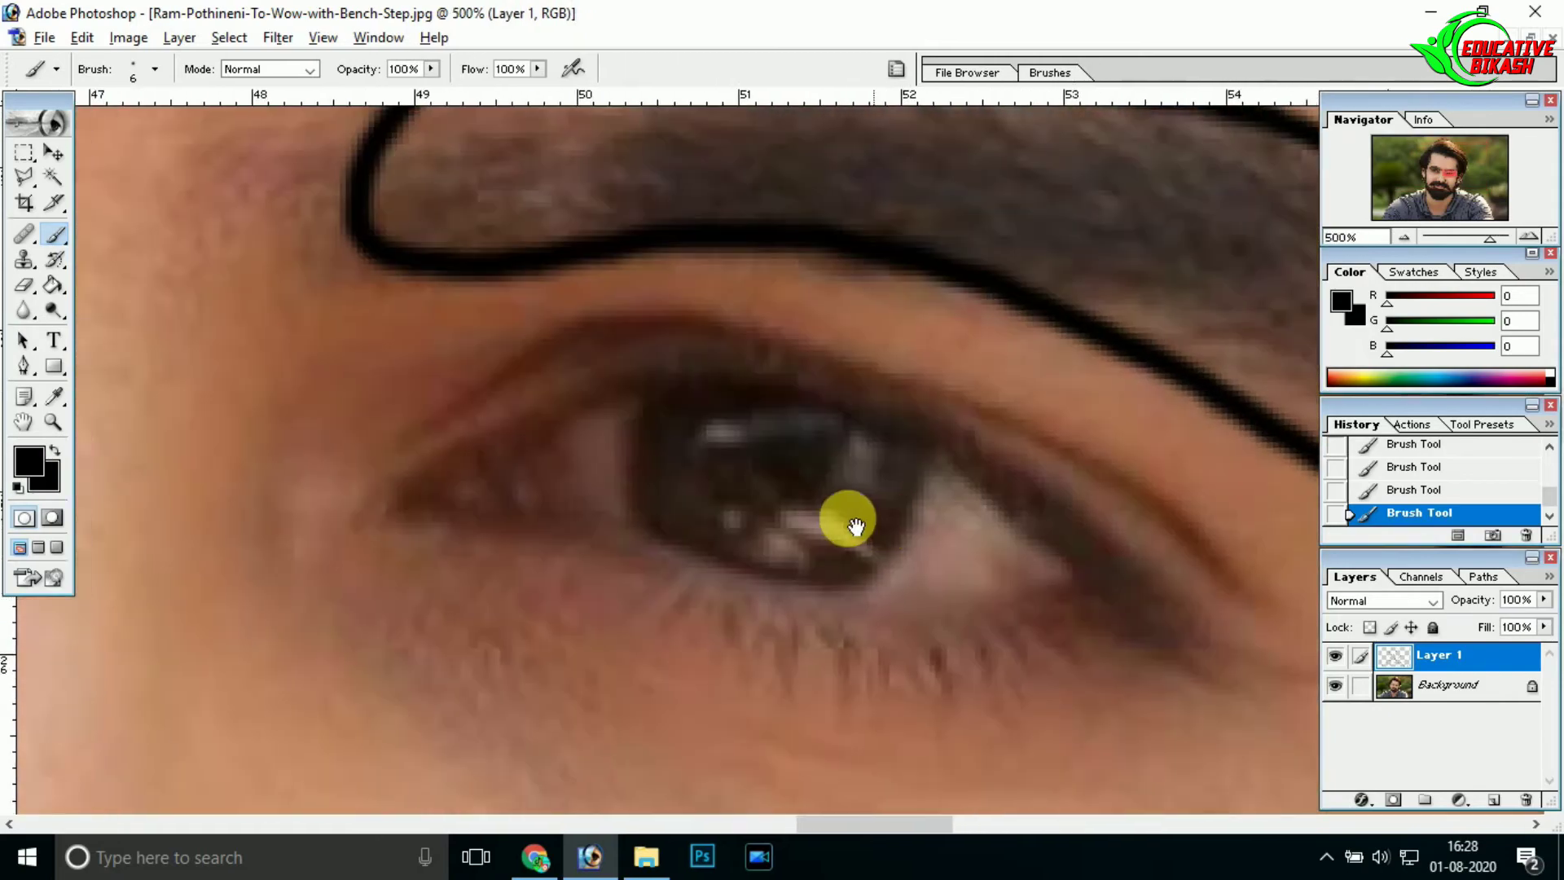
- Trace the upper and lower eyelids and outline the iris
mouse_move(428, 498)
mouse_down()
mouse_move(626, 400)
mouse_move(1061, 553)
mouse_up()
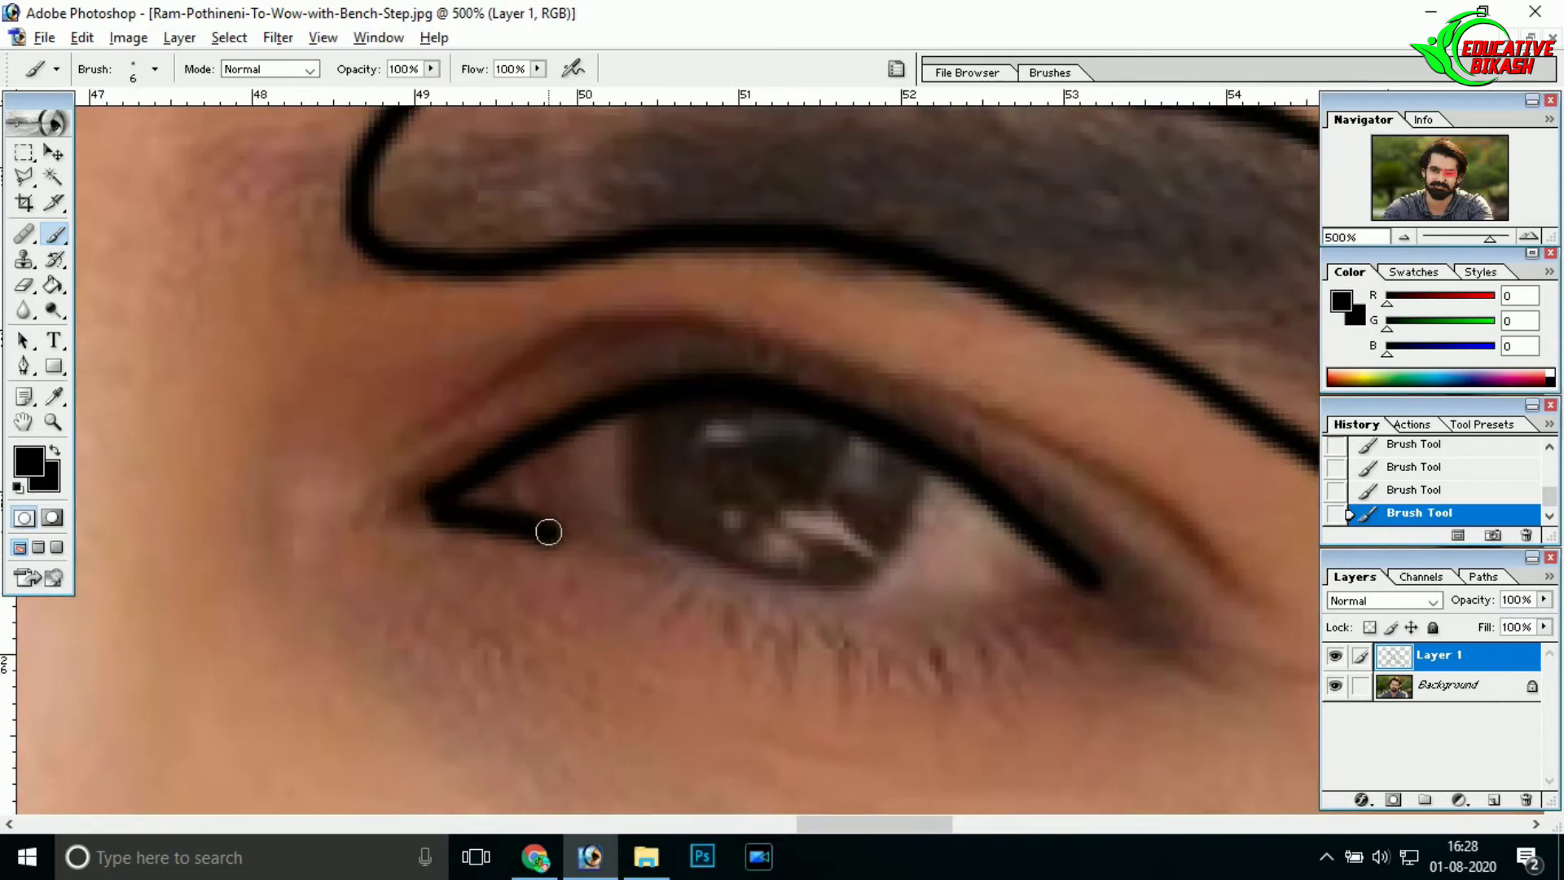
drag(515, 522, 1032, 609)
mouse_move(606, 412)
mouse_down()
mouse_move(698, 551)
mouse_move(931, 472)
mouse_up()
mouse_move(698, 411)
mouse_down()
mouse_move(796, 500)
mouse_move(867, 423)
mouse_up()
mouse_move(1010, 649)
mouse_down()
mouse_move(780, 426)
mouse_move(809, 440)
mouse_up()
- Draw the eyelid crease plus lines above and below the eye
mouse_move(708, 175)
mouse_down()
mouse_move(956, 364)
mouse_move(1151, 569)
mouse_up()
mouse_move(896, 367)
mouse_down()
mouse_move(385, 444)
mouse_move(206, 119)
mouse_up()
drag(279, 331, 924, 381)
drag(628, 426, 960, 506)
alt+click(613, 483)
ctrl+click(897, 426)
- Add upper-eyelid, under-eye and corner crease lines, then zoom out to the whole portrait
mouse_move(961, 440)
mouse_down()
mouse_move(533, 341)
mouse_move(880, 406)
mouse_up()
mouse_move(962, 461)
mouse_down()
mouse_move(595, 488)
mouse_move(505, 476)
mouse_up()
drag(680, 521, 484, 519)
mouse_move(475, 297)
mouse_down()
mouse_move(646, 245)
mouse_move(943, 377)
mouse_move(969, 440)
mouse_up()
alt+click(820, 687)
alt+click(791, 456)
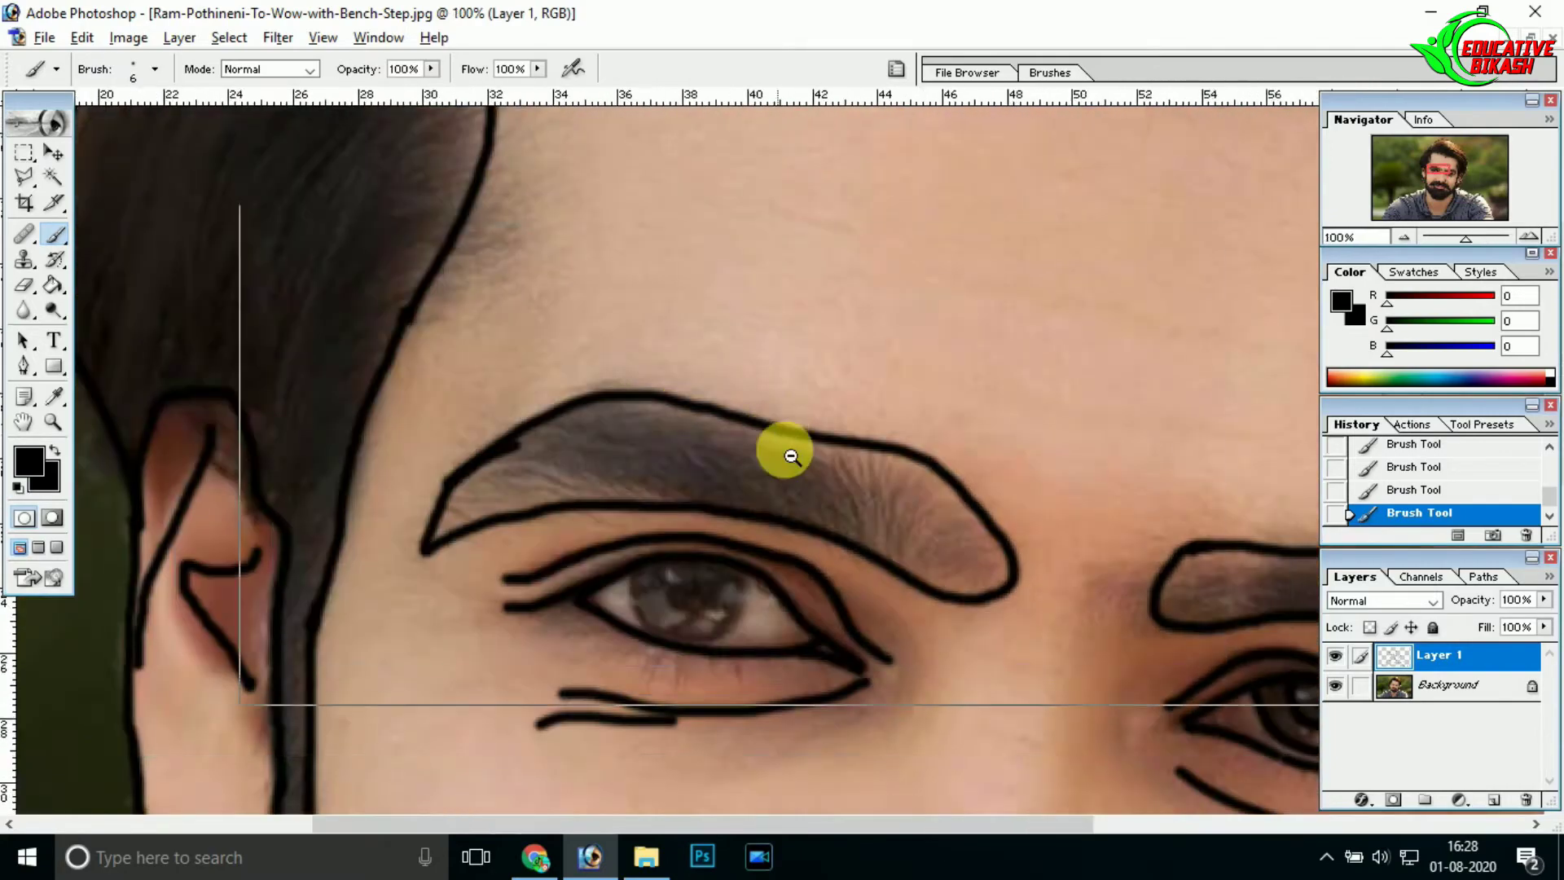
alt+click(928, 489)
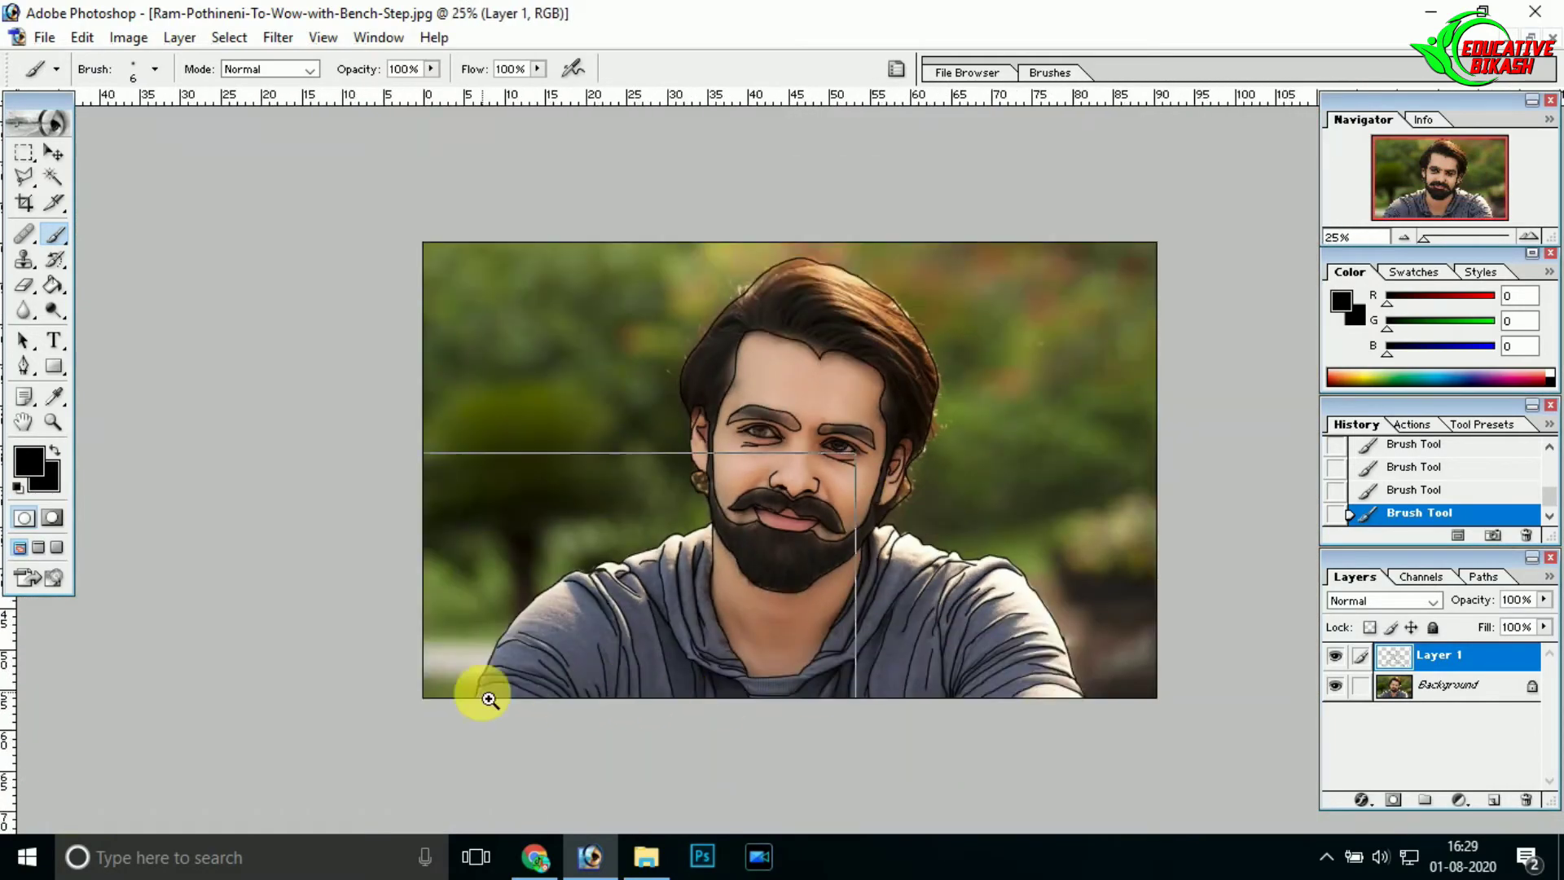
- Trace a closed Polygonal Lasso strip along the portrait's bottom edge at 400% zoom
click(489, 699)
click(398, 781)
key(l)
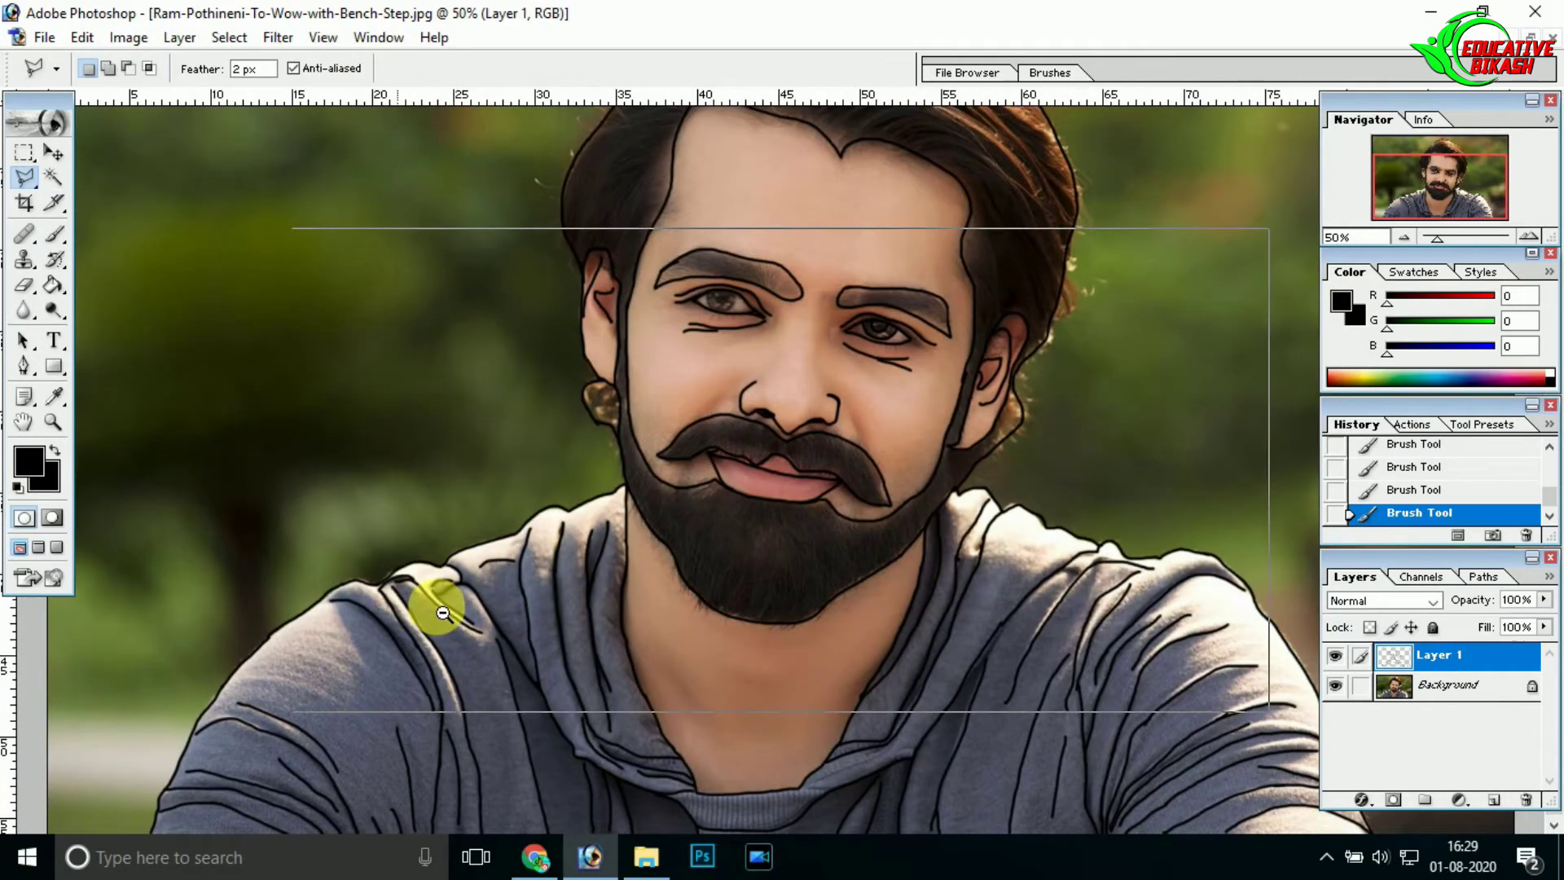
alt+click(442, 612)
ctrl+click(1089, 709)
ctrl+click(1075, 674)
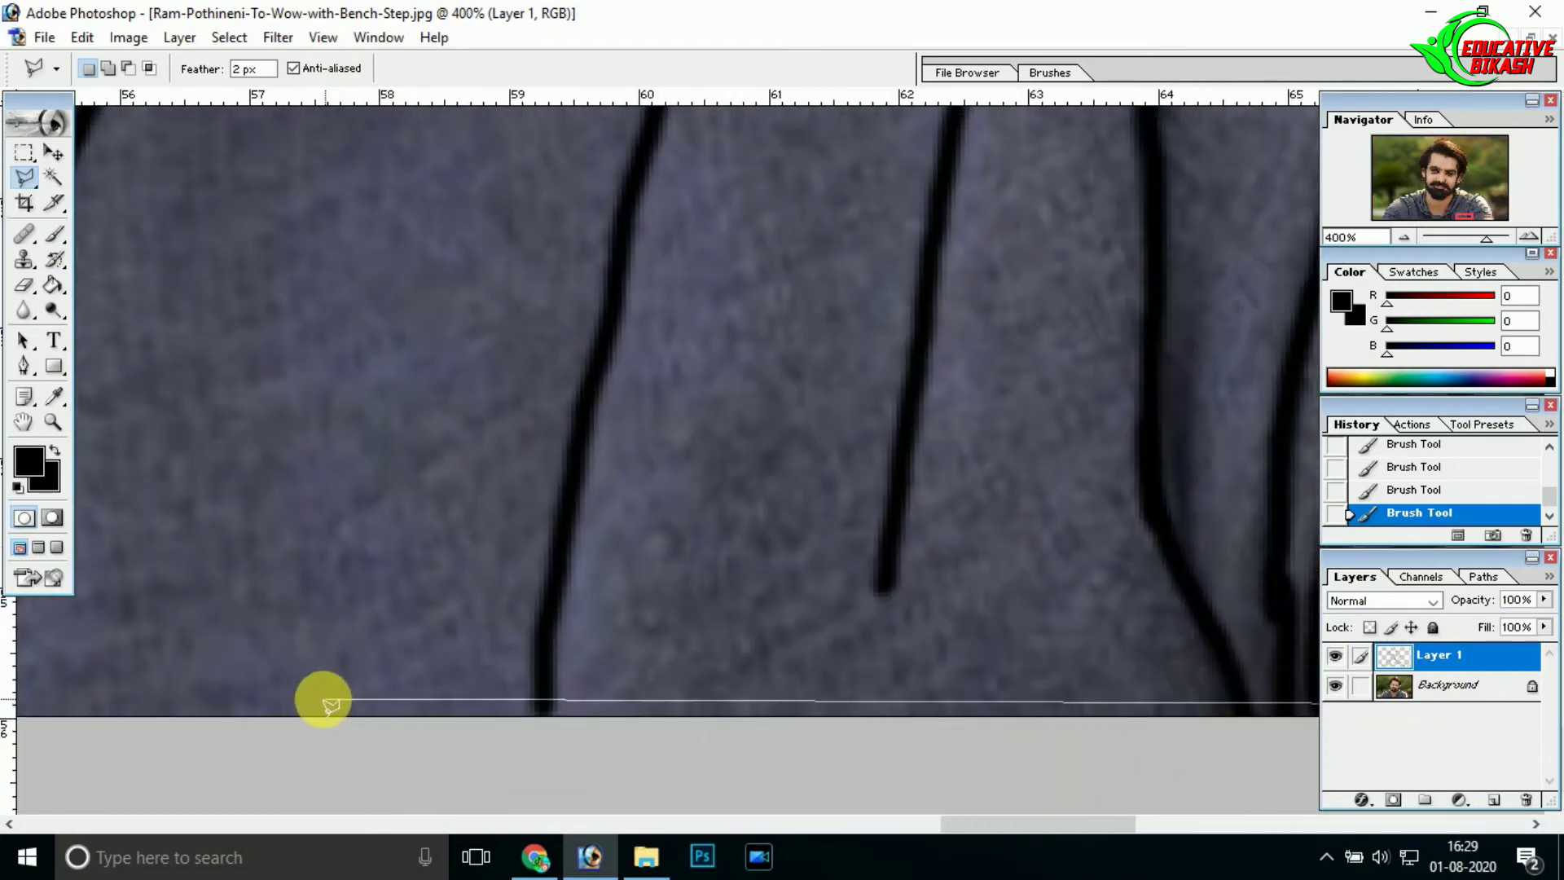
drag(321, 698, 1219, 668)
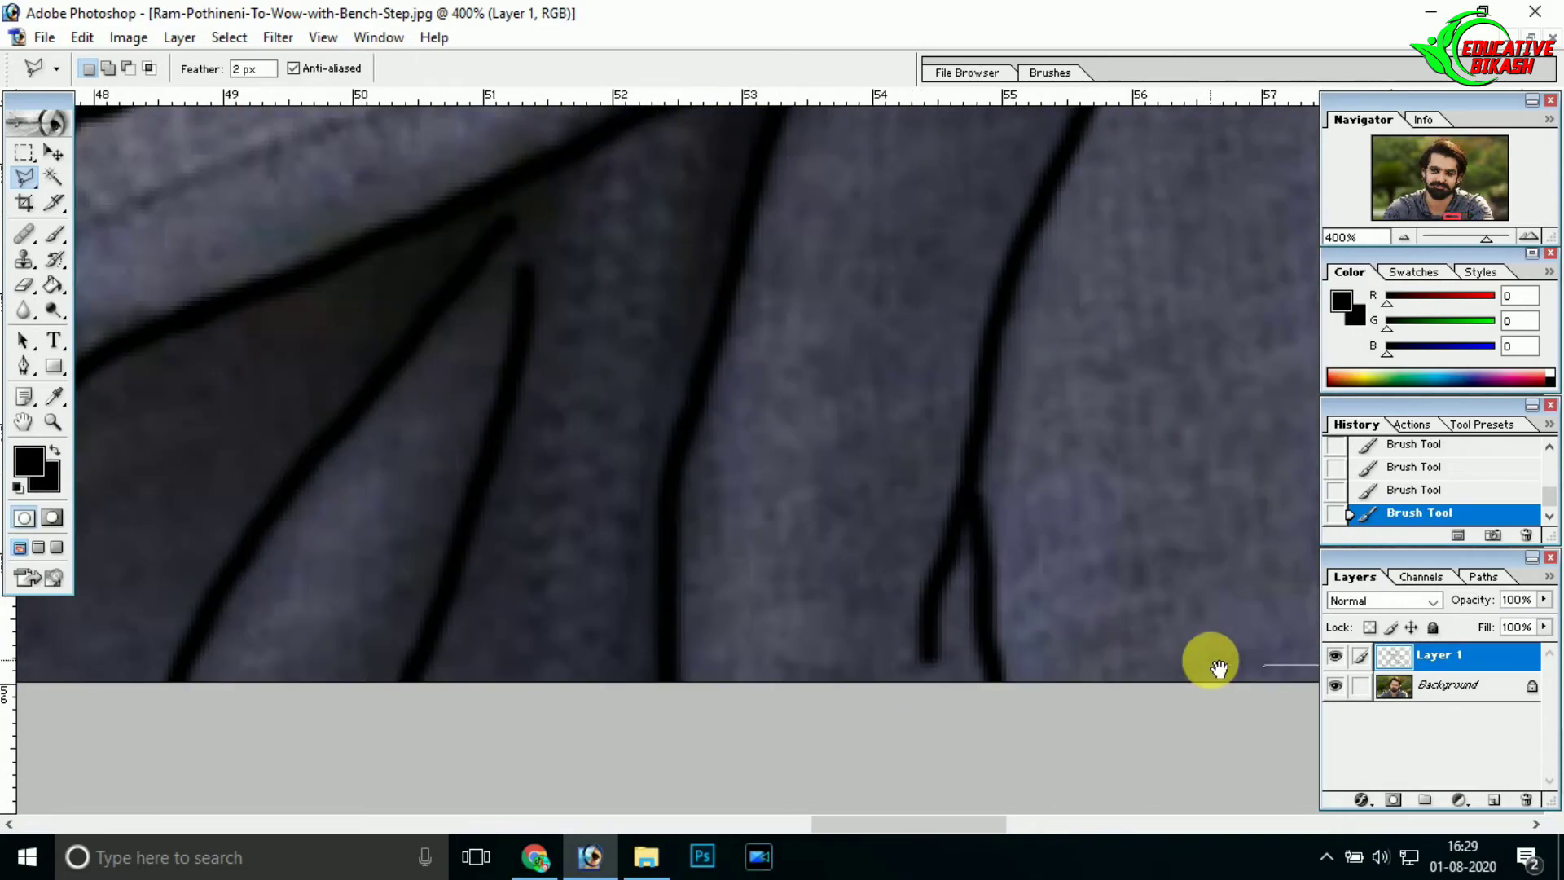
drag(541, 664, 1221, 668)
drag(307, 670, 1181, 672)
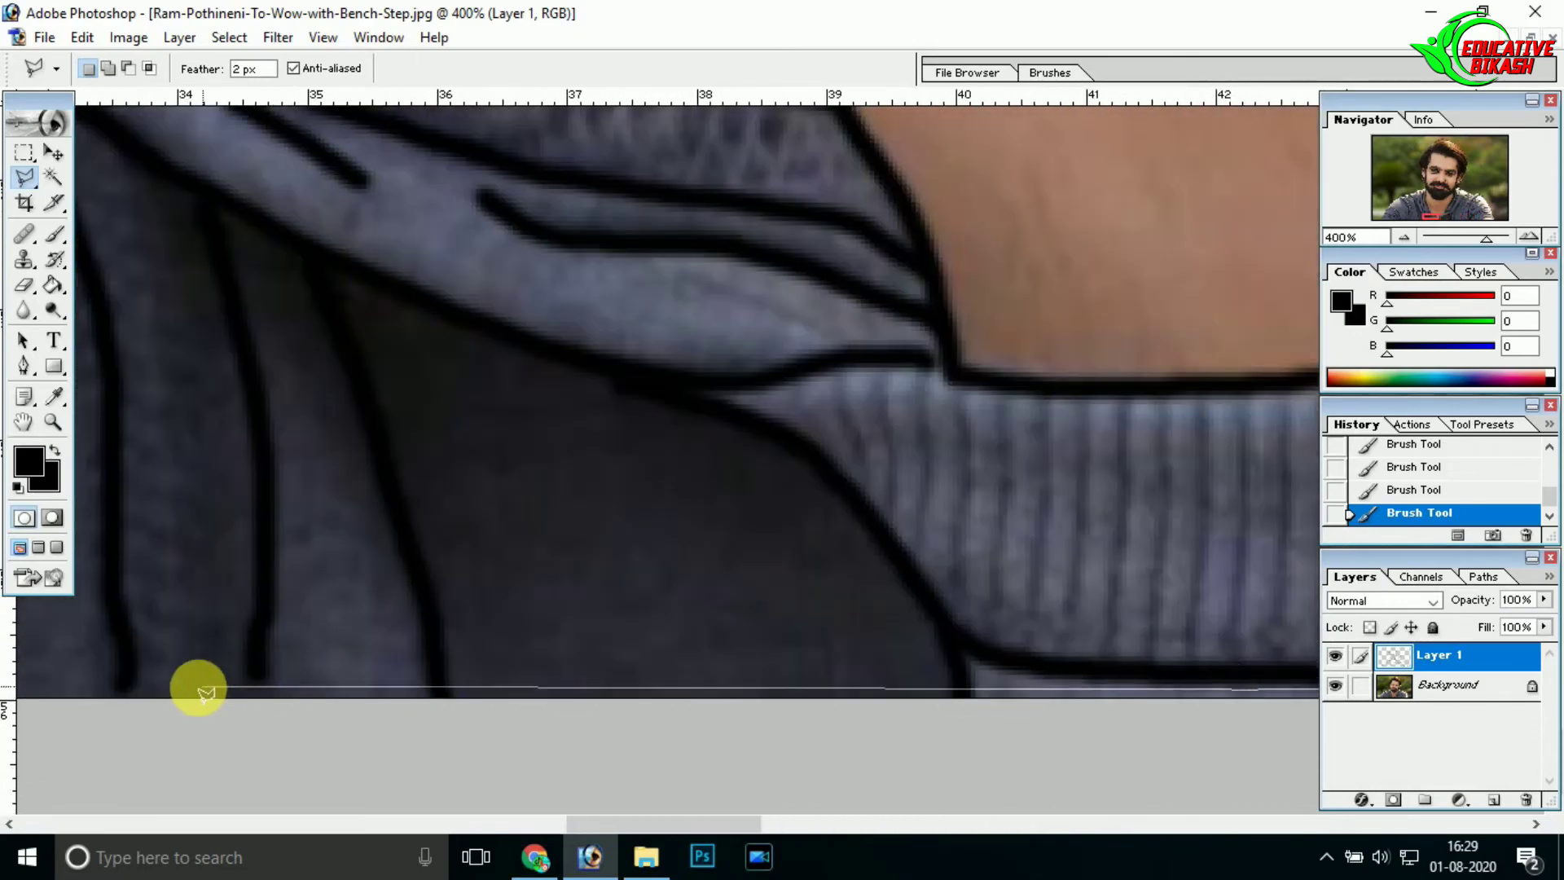
scroll(214, 691, left, 3)
scroll(855, 705, left, 2)
scroll(1075, 719, left, 4)
scroll(798, 712, left, 3)
double_click(440, 713)
key(ctrl+minus)
key(ctrl+minus)
key(ctrl+minus)
key(ctrl+minus)
key(ctrl+minus)
key(ctrl+minus)
key(ctrl+minus)
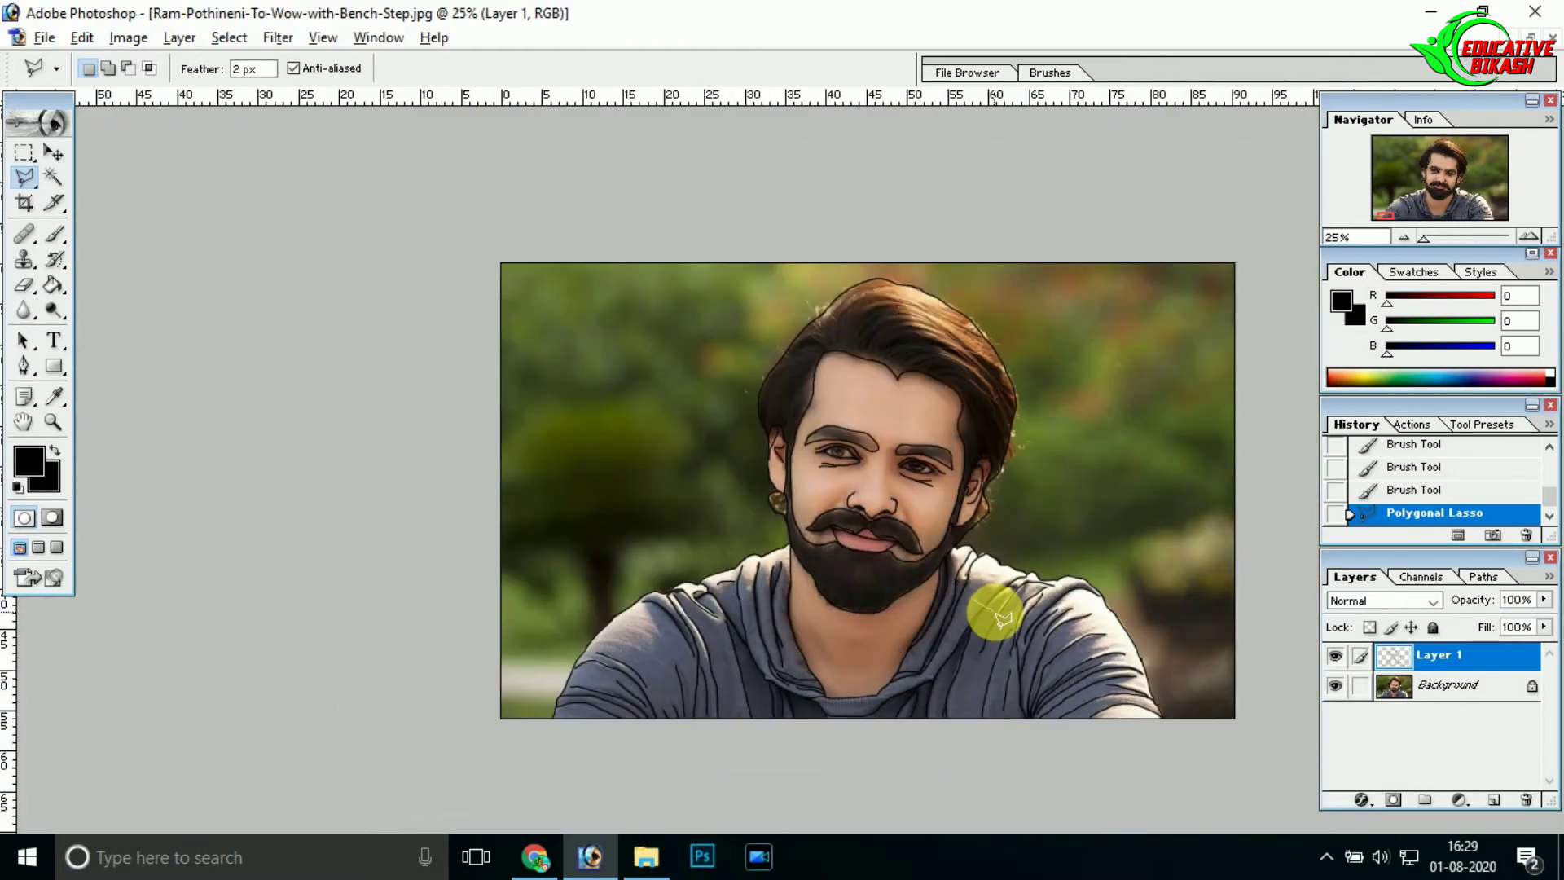
- Paint Bucket the bottom-edge strip black across several sections
click(59, 289)
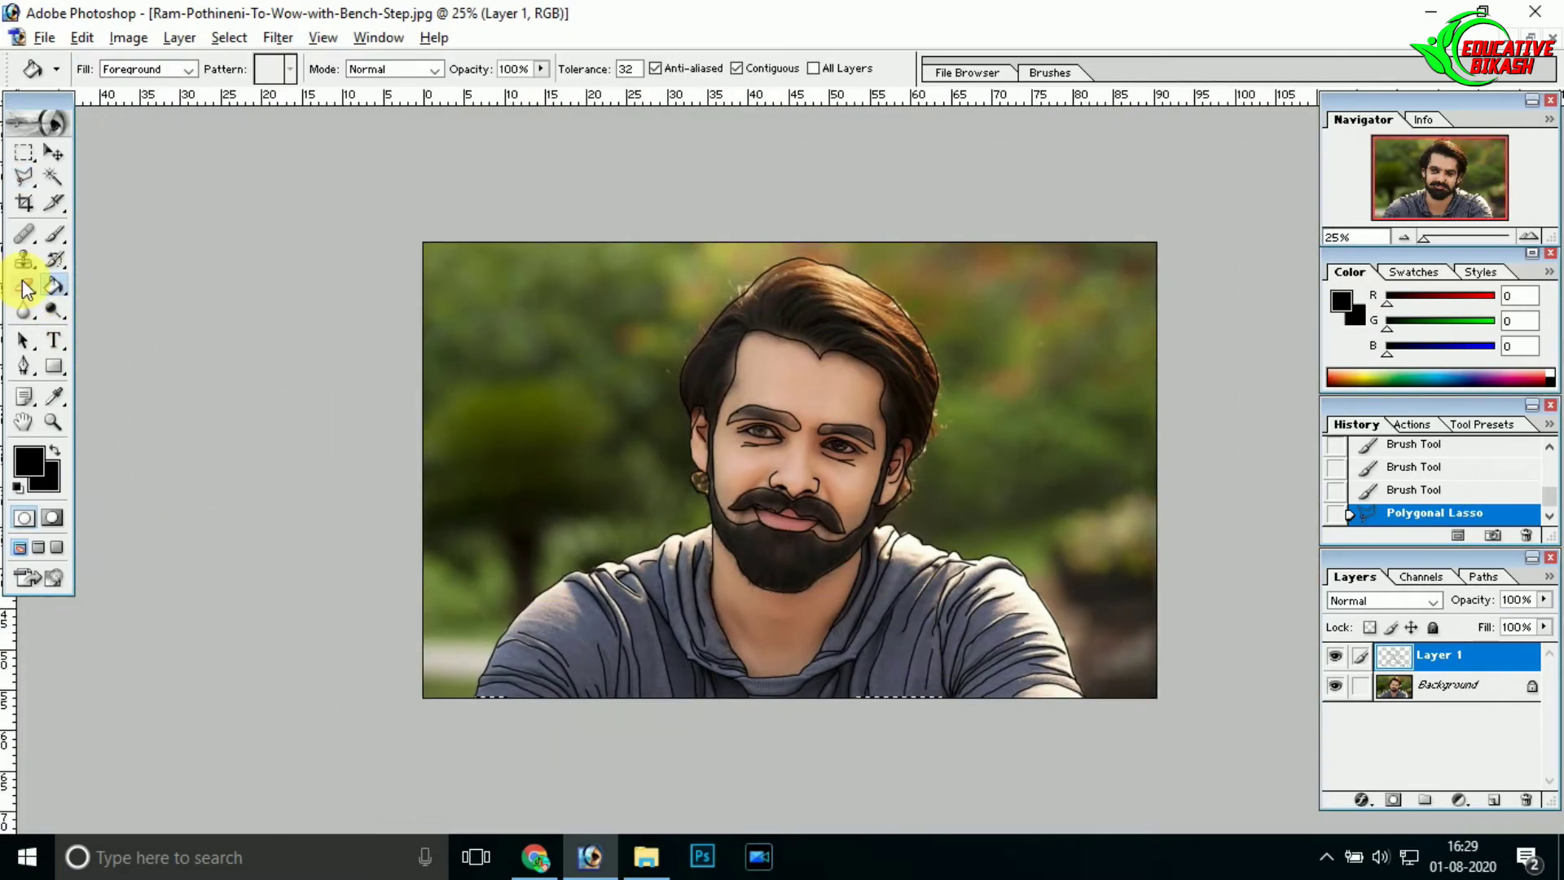
key(ctrl+plus)
key(ctrl+plus)
key(ctrl+plus)
key(ctrl+plus)
click(392, 808)
click(204, 810)
scroll(234, 688, right, 5)
click(681, 815)
click(898, 819)
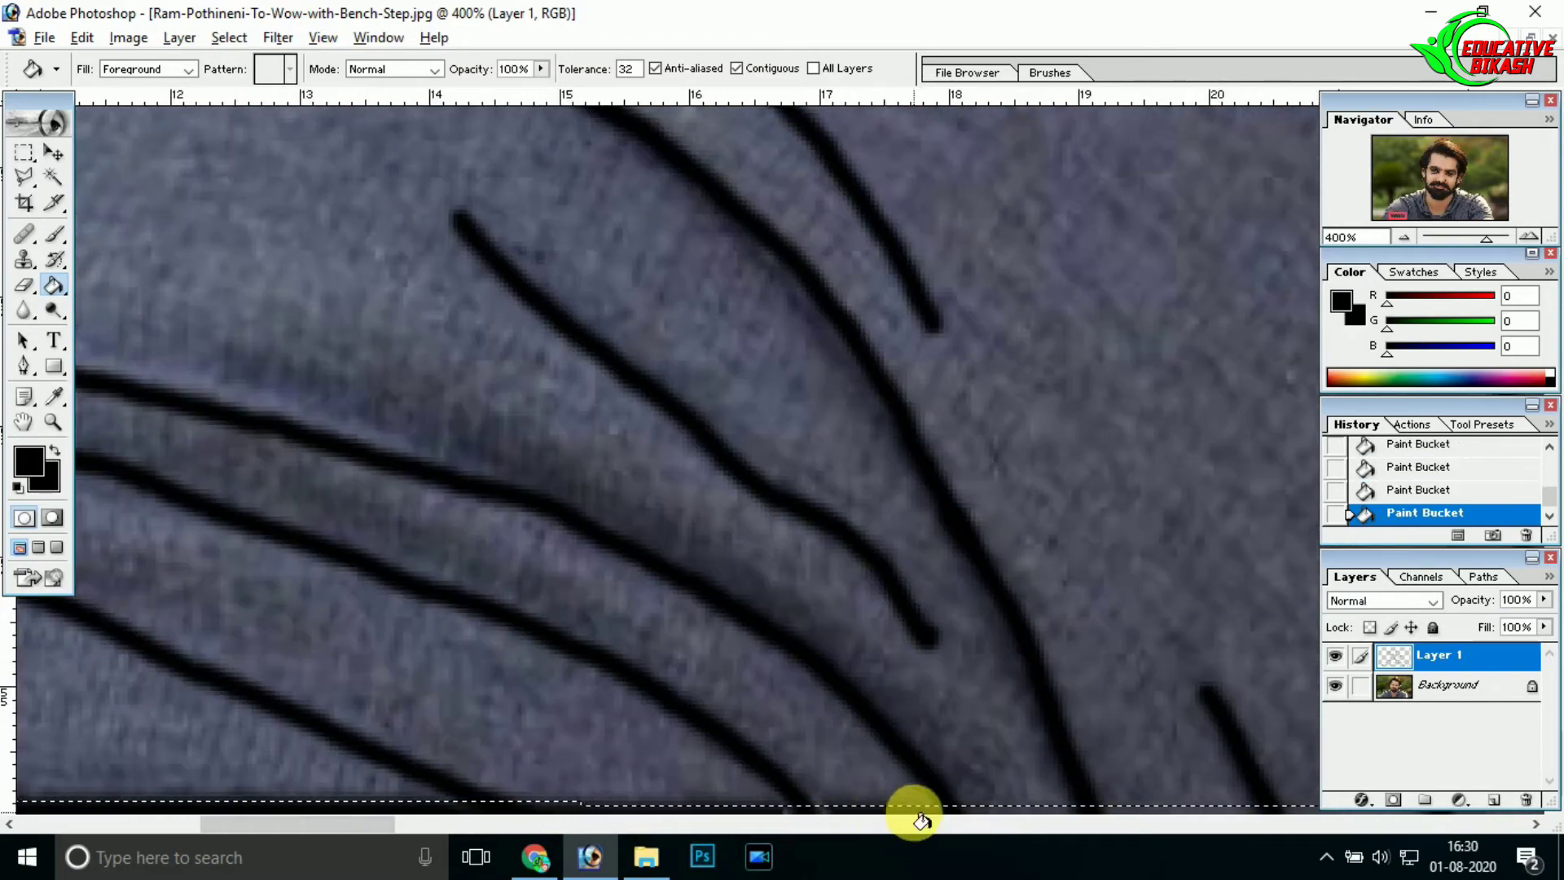
- Paint black brush strokes along the bottom-edge strip, panning right as you go
click(55, 235)
right_click(476, 564)
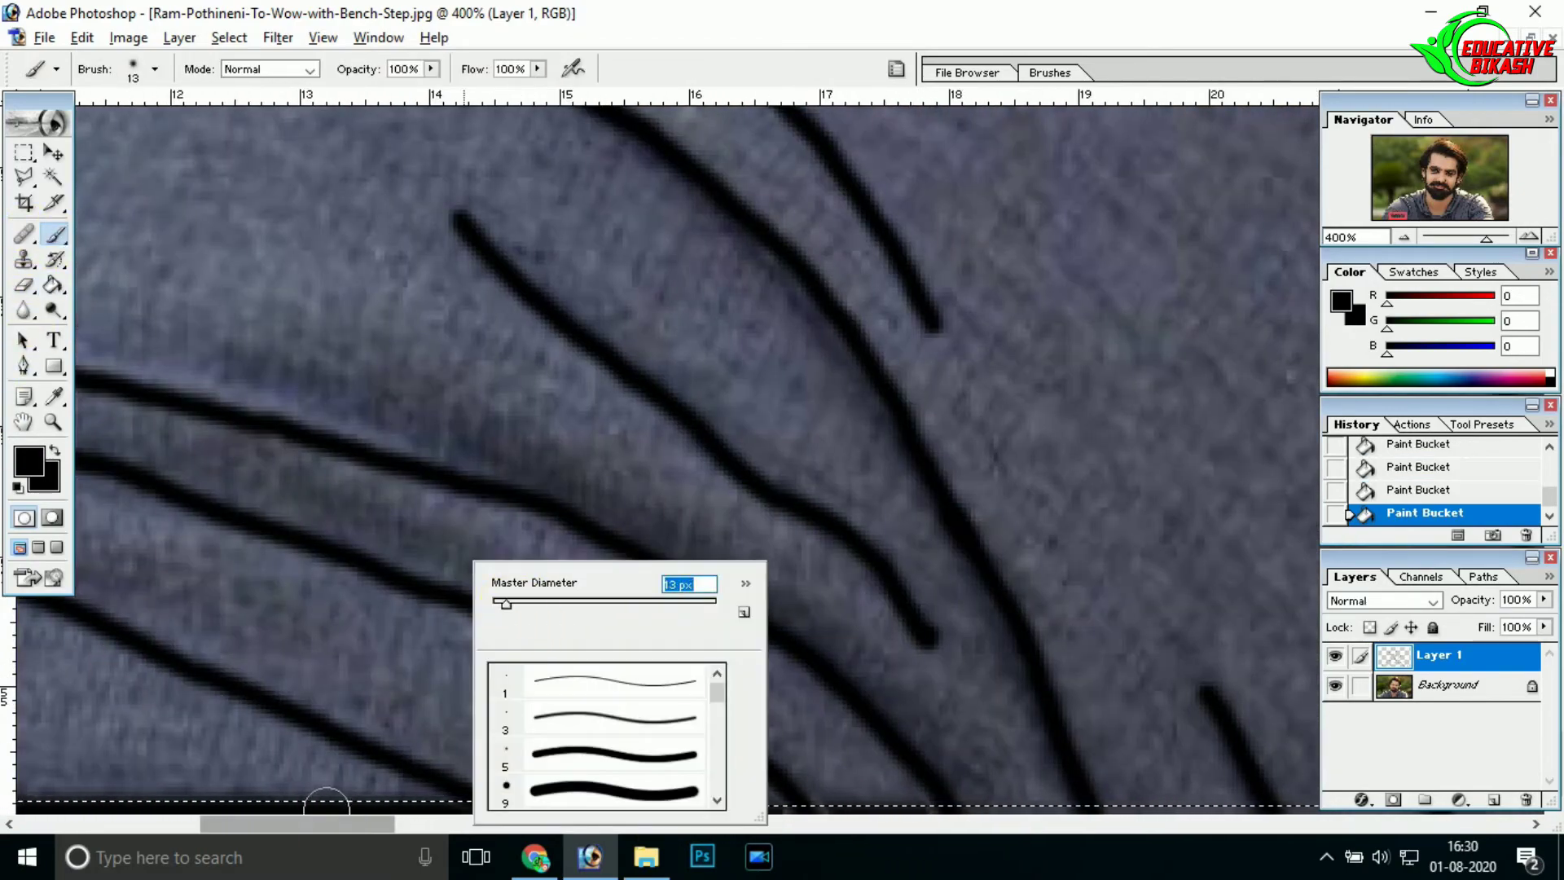
drag(326, 802, 1116, 802)
scroll(925, 750, right, 5)
drag(559, 803, 1016, 803)
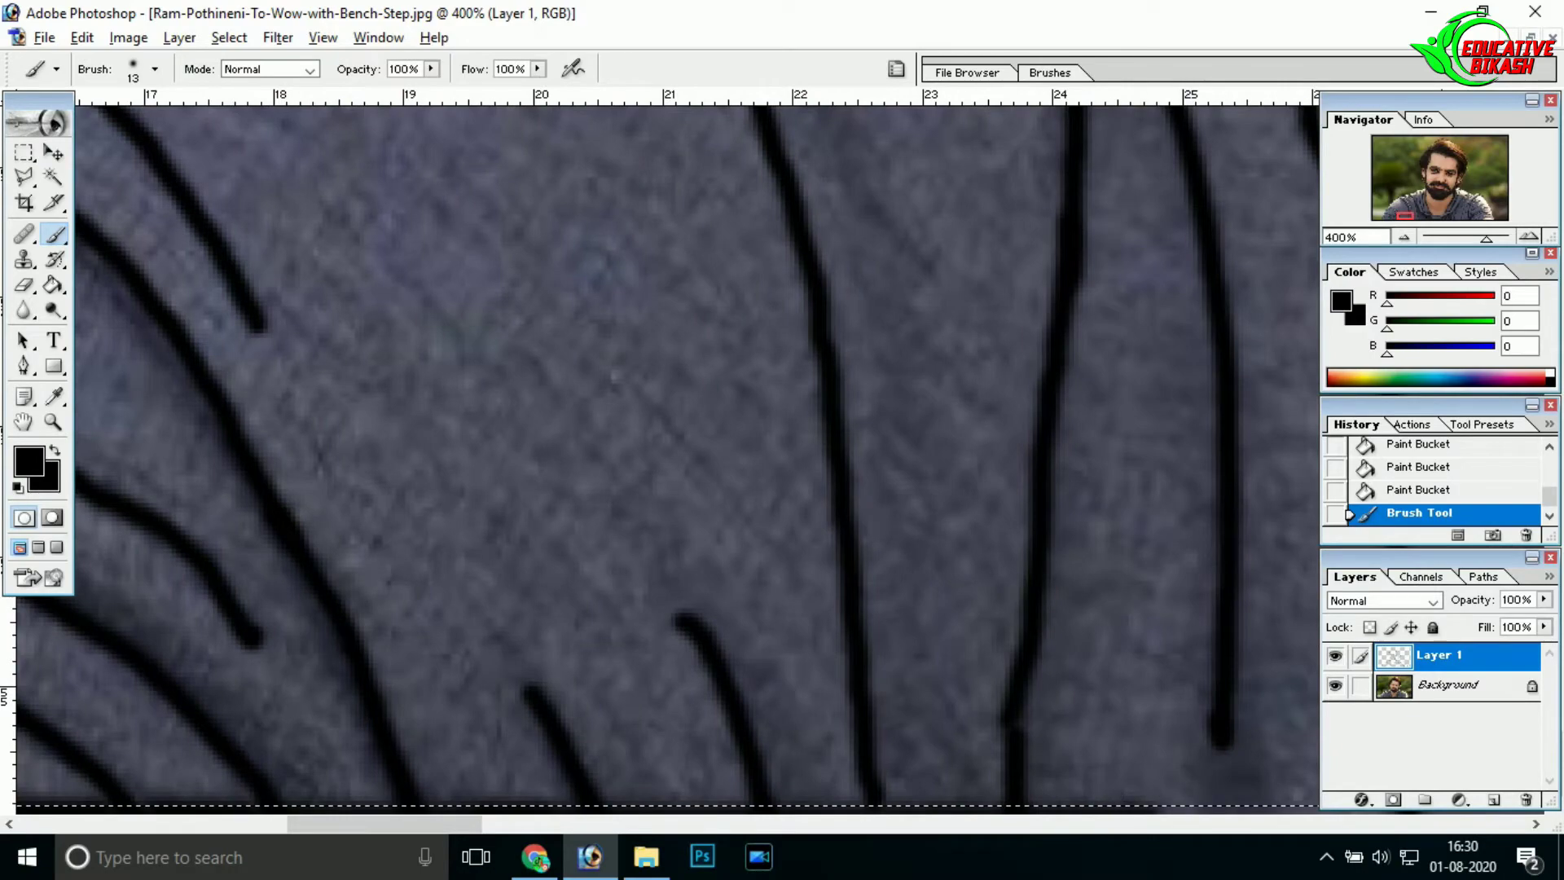
scroll(395, 761, right, 5)
drag(394, 803, 1016, 802)
scroll(566, 670, right, 5)
drag(485, 793, 969, 802)
- Continue painting the bottom strip black further right toward the hoodie
scroll(586, 739, right, 3)
drag(589, 802, 1017, 802)
drag(759, 676, 241, 716)
scroll(755, 682, right, 4)
drag(632, 806, 999, 806)
drag(742, 712, 91, 712)
drag(548, 802, 1016, 802)
drag(887, 621, 236, 620)
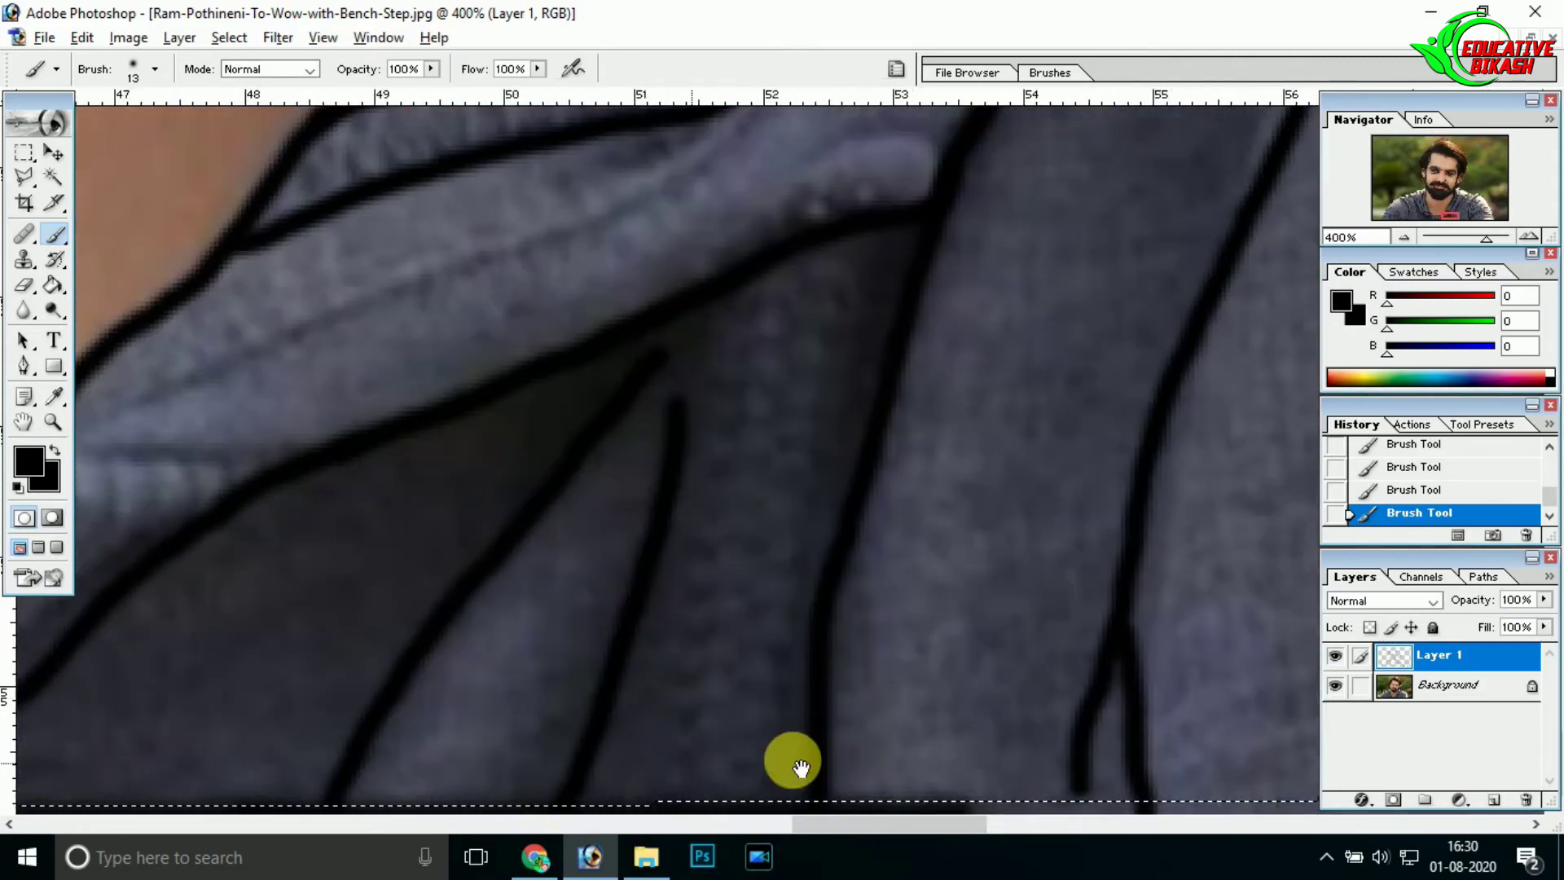
drag(796, 757, 983, 758)
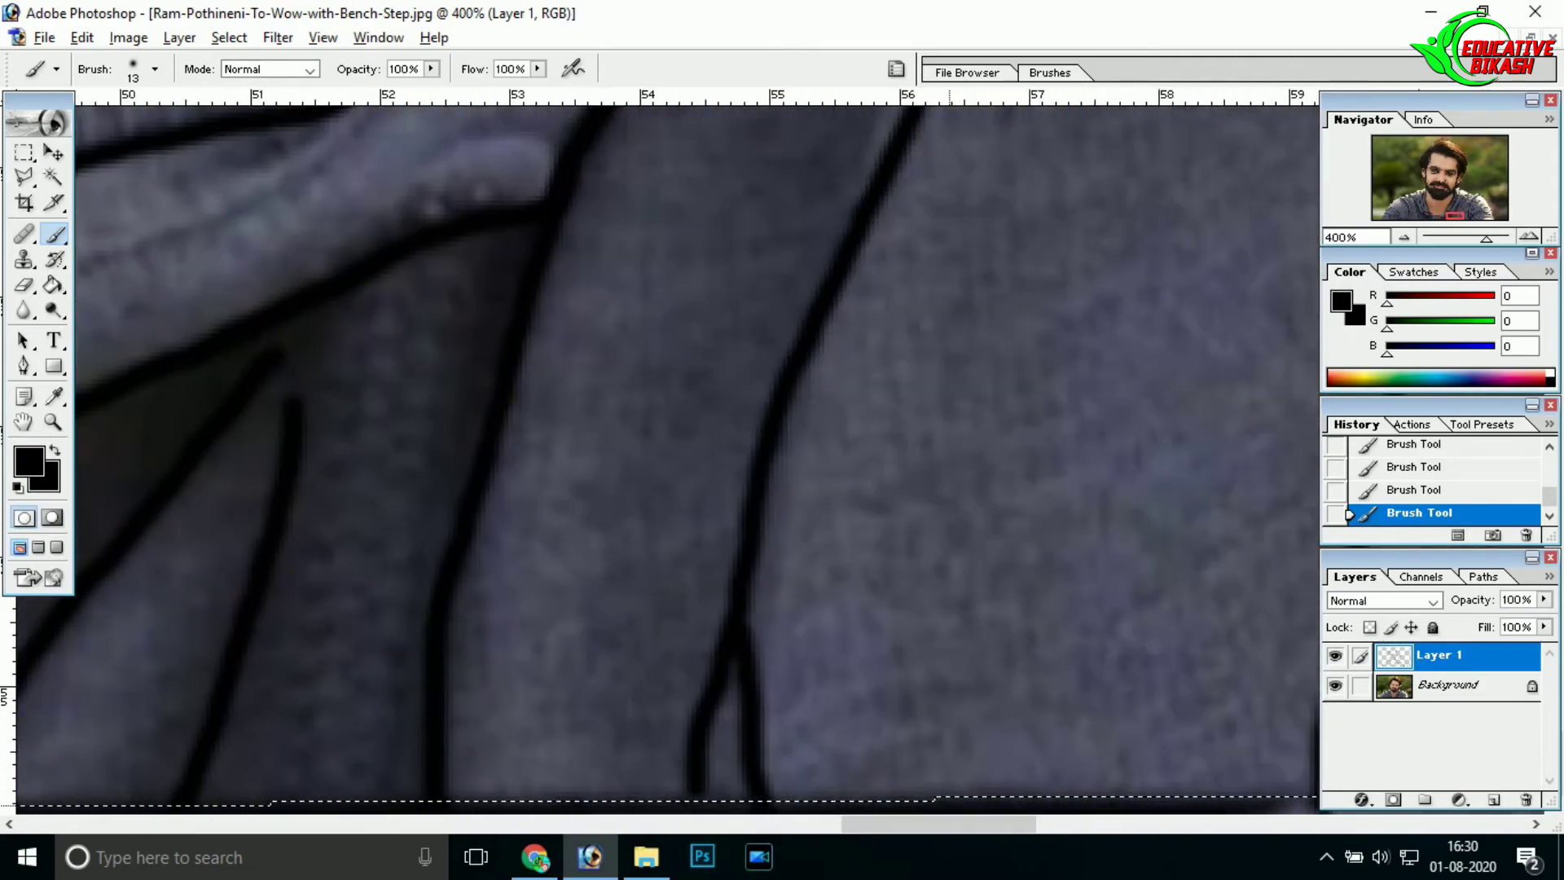
- Trace the hoodie's fanning fold lines and extend the outline along its lower edge
drag(798, 521, 16, 521)
drag(547, 802, 992, 802)
drag(716, 614, 663, 614)
mouse_move(1271, 600)
mouse_down()
mouse_move(559, 600)
mouse_move(166, 796)
mouse_up()
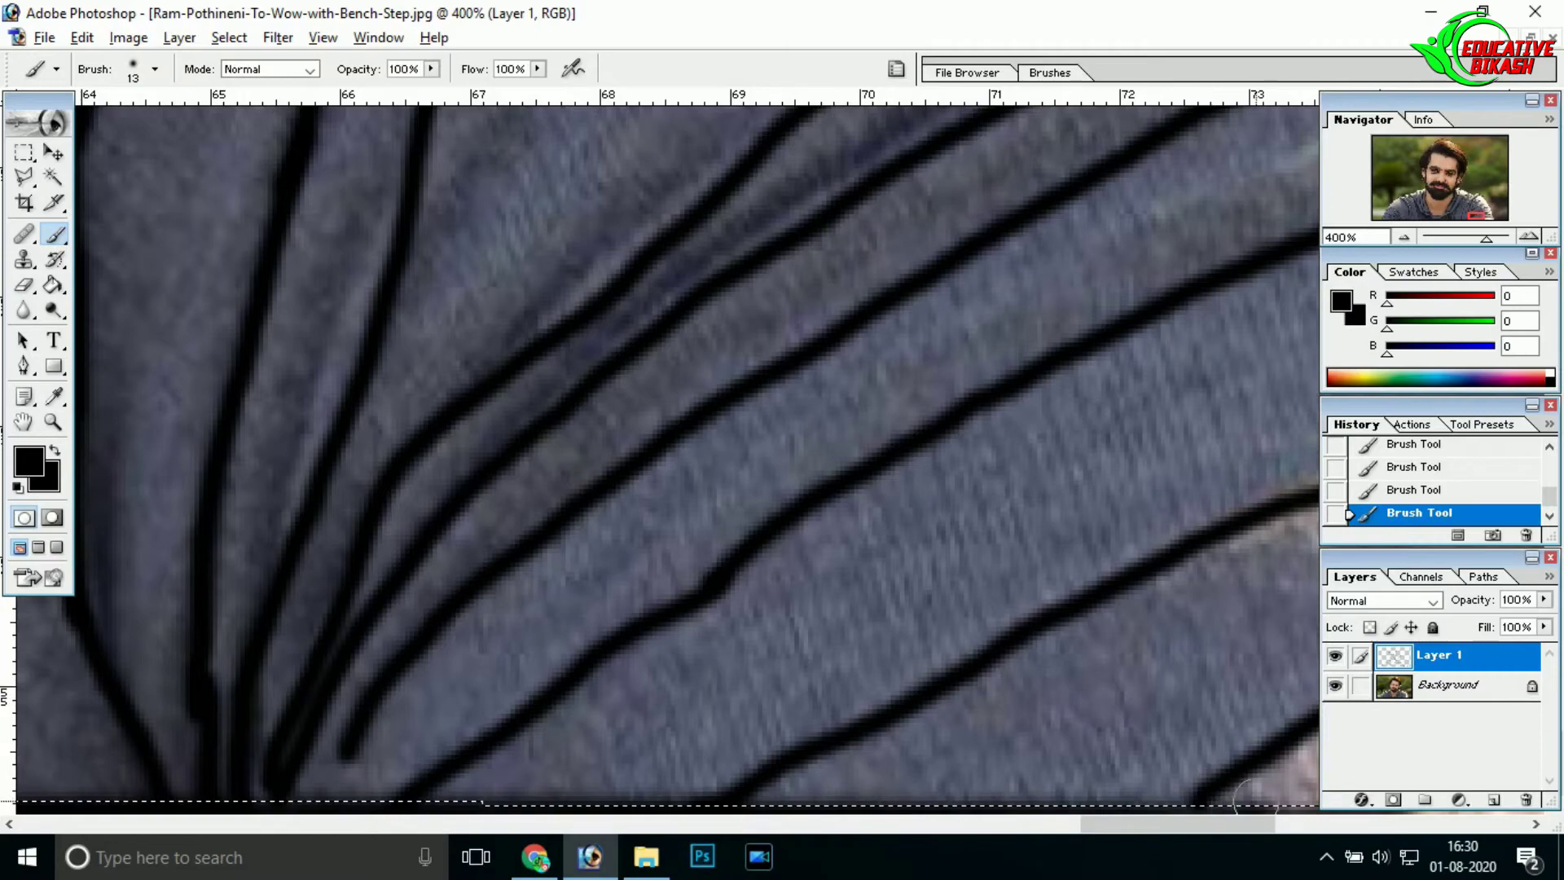
drag(1240, 792, 266, 628)
drag(554, 529, 272, 632)
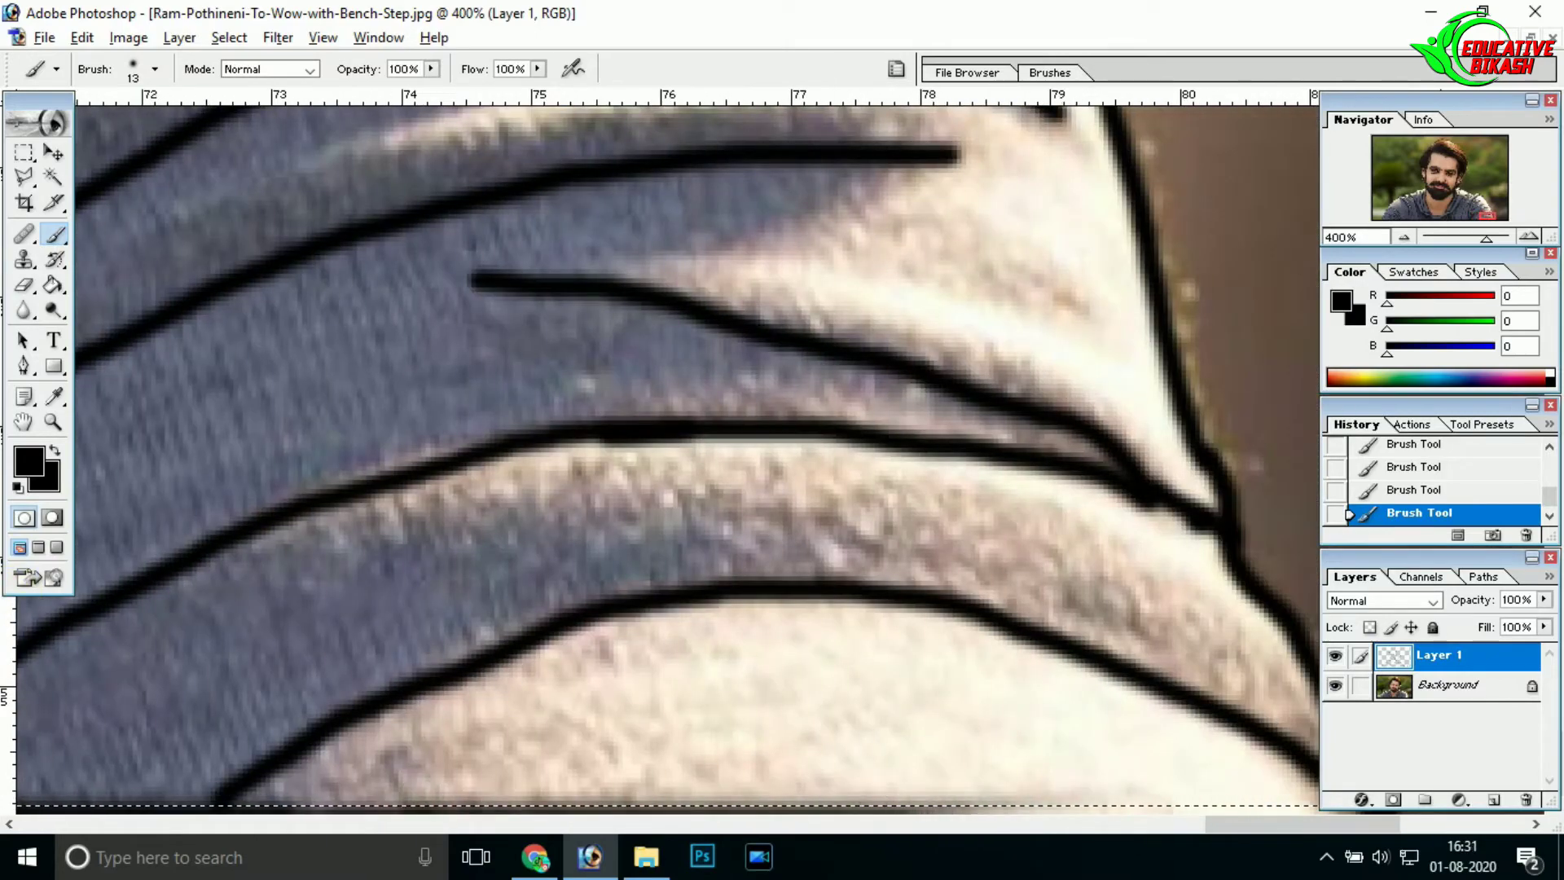
drag(1018, 809, 1287, 808)
- Deselect the figure and zoom out to see the whole image
drag(1188, 757, 510, 708)
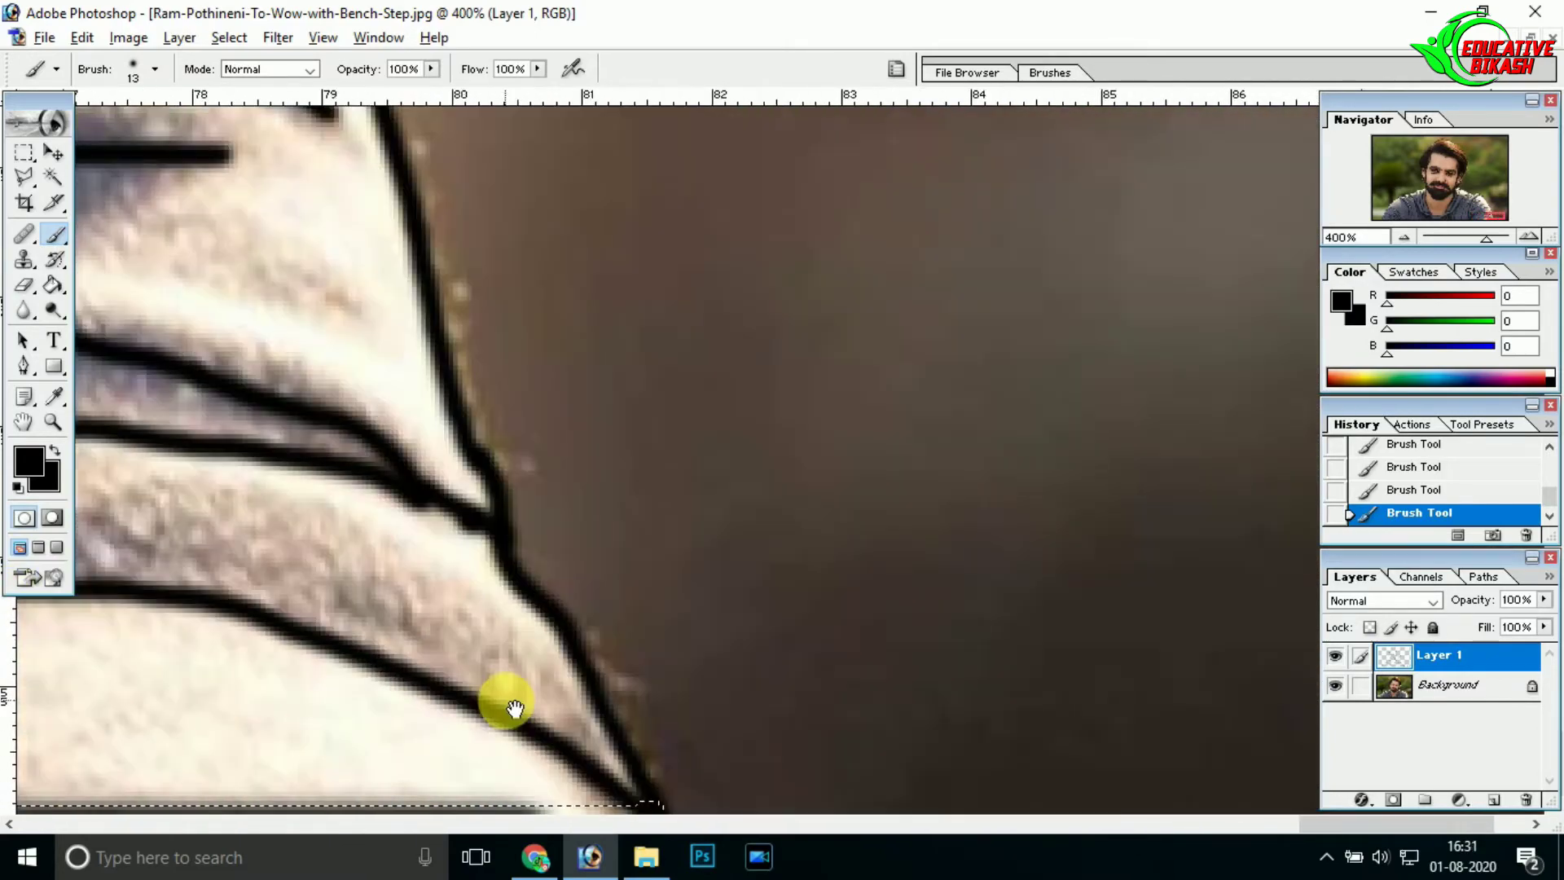
key(ctrl+minus)
key(ctrl+minus)
key(ctrl+d)
key(ctrl+minus)
key(ctrl+minus)
key(ctrl+minus)
key(ctrl+minus)
key(ctrl+minus)
ctrl+click(796, 412)
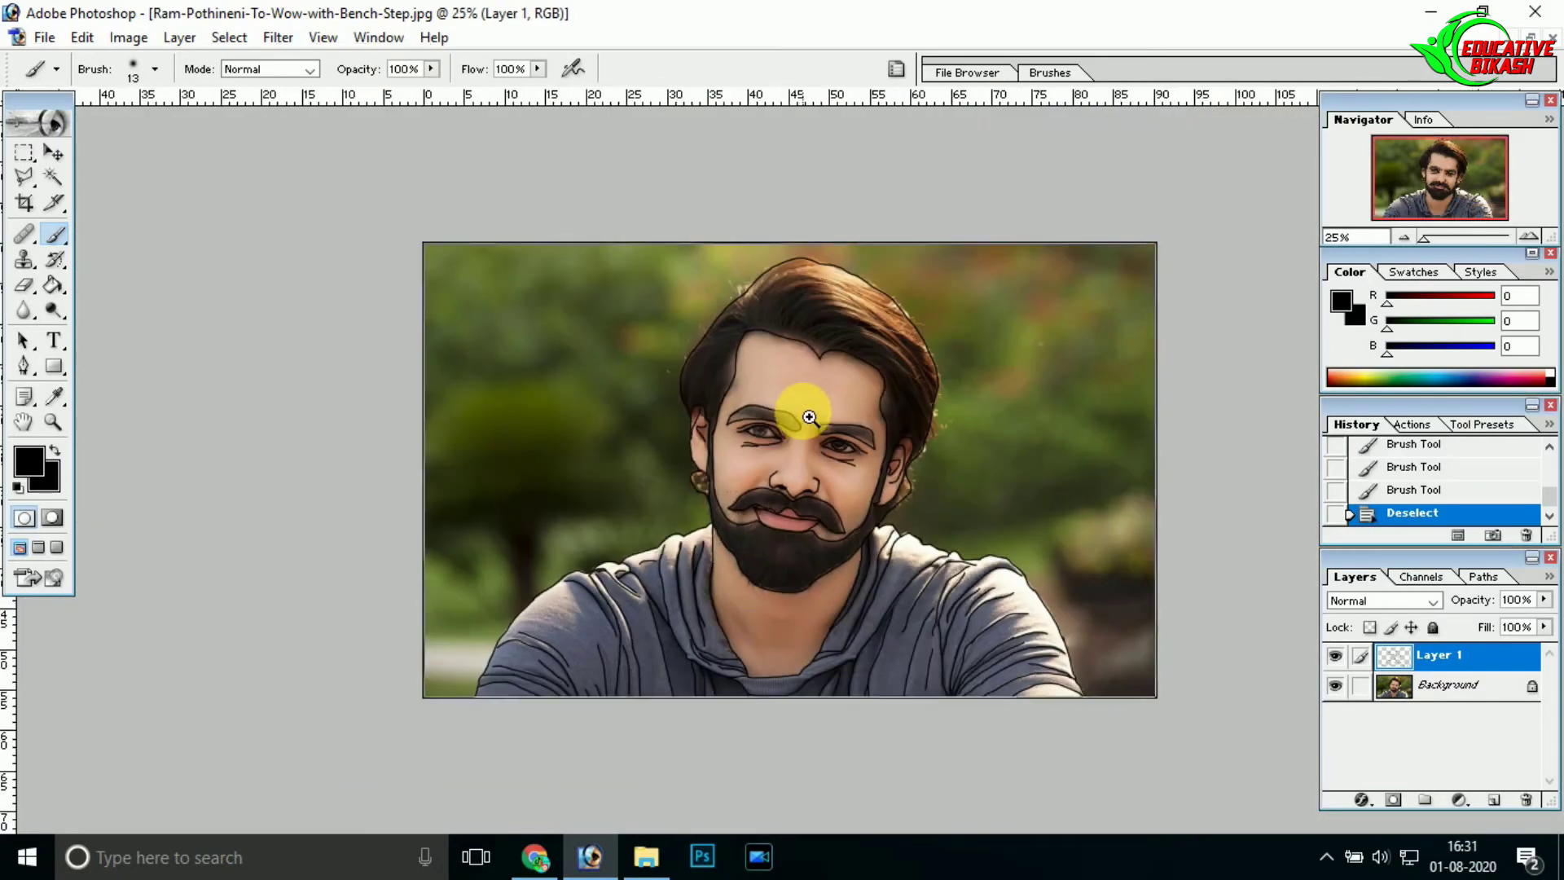
- Sample a light skin tone from the forehead and bucket-fill the face with it
ctrl+click(800, 412)
click(28, 461)
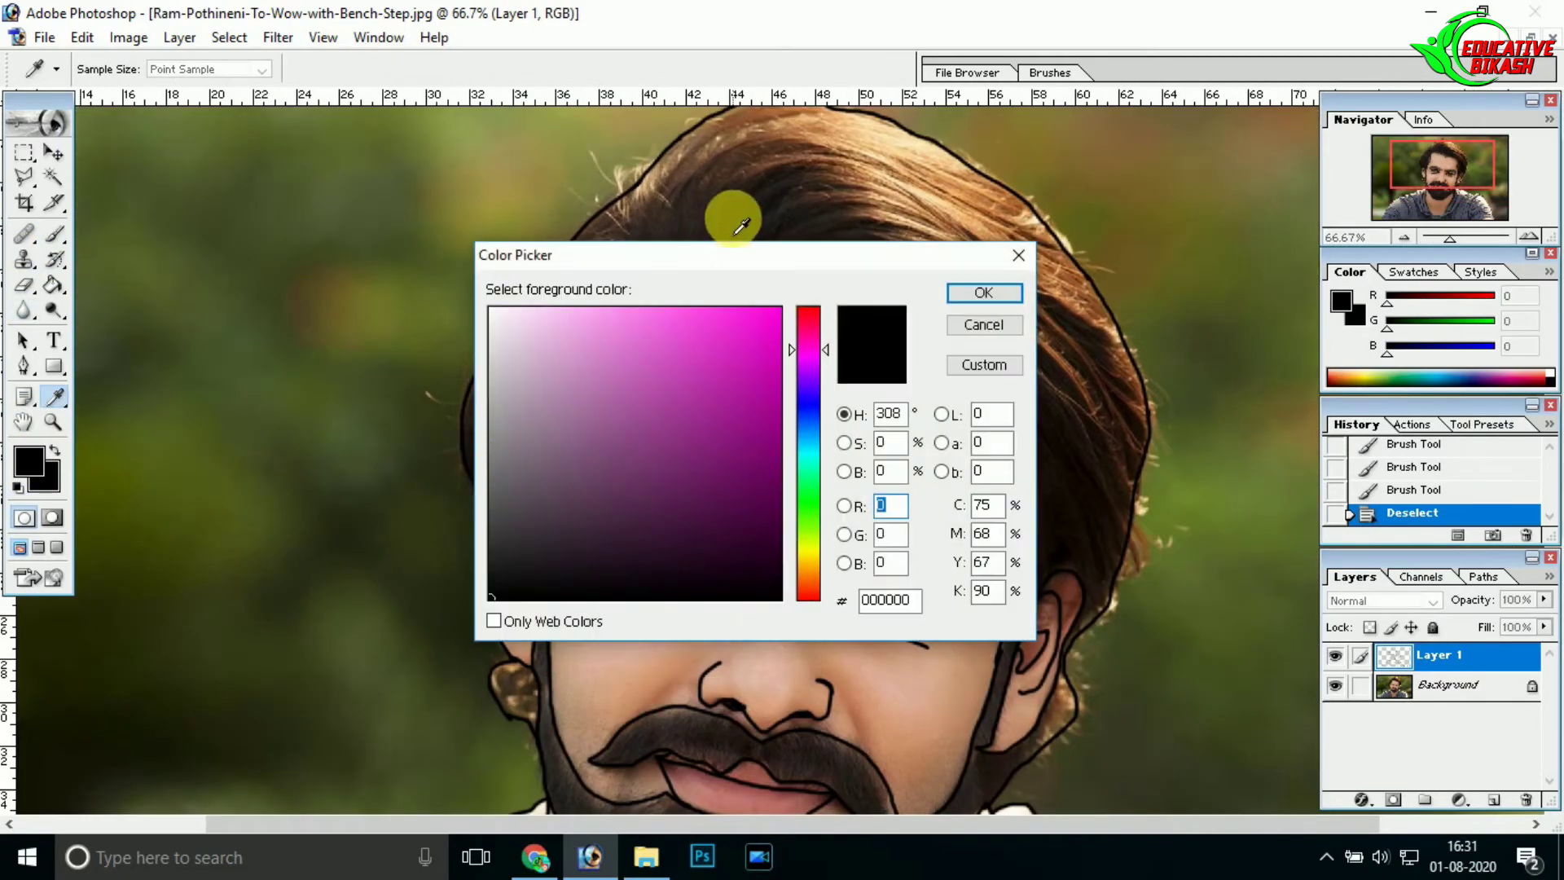
drag(743, 155, 339, 155)
click(734, 426)
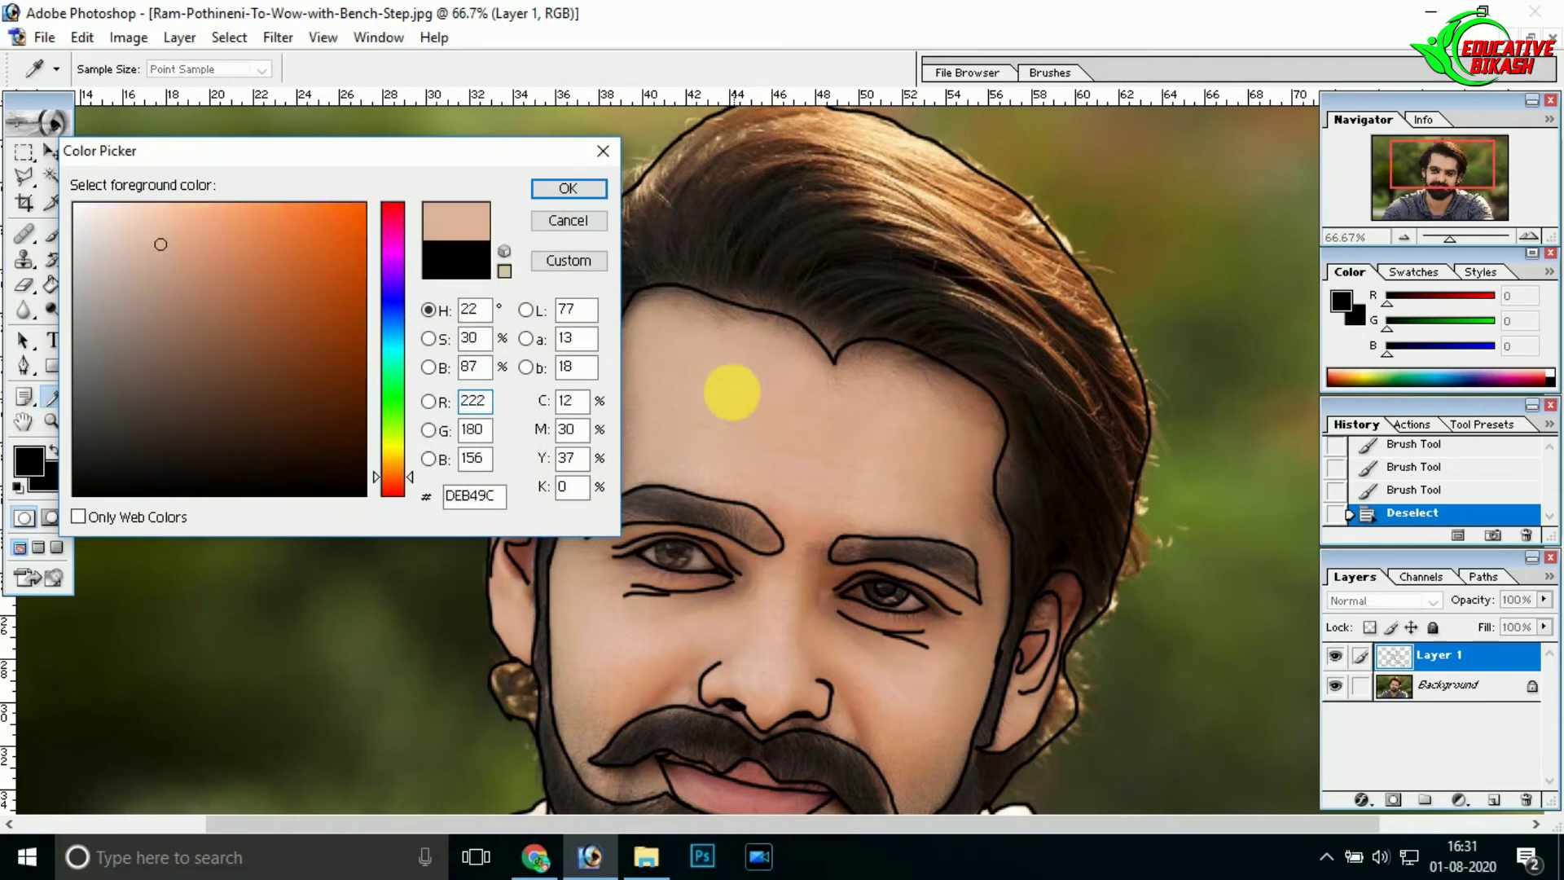
click(127, 240)
click(132, 244)
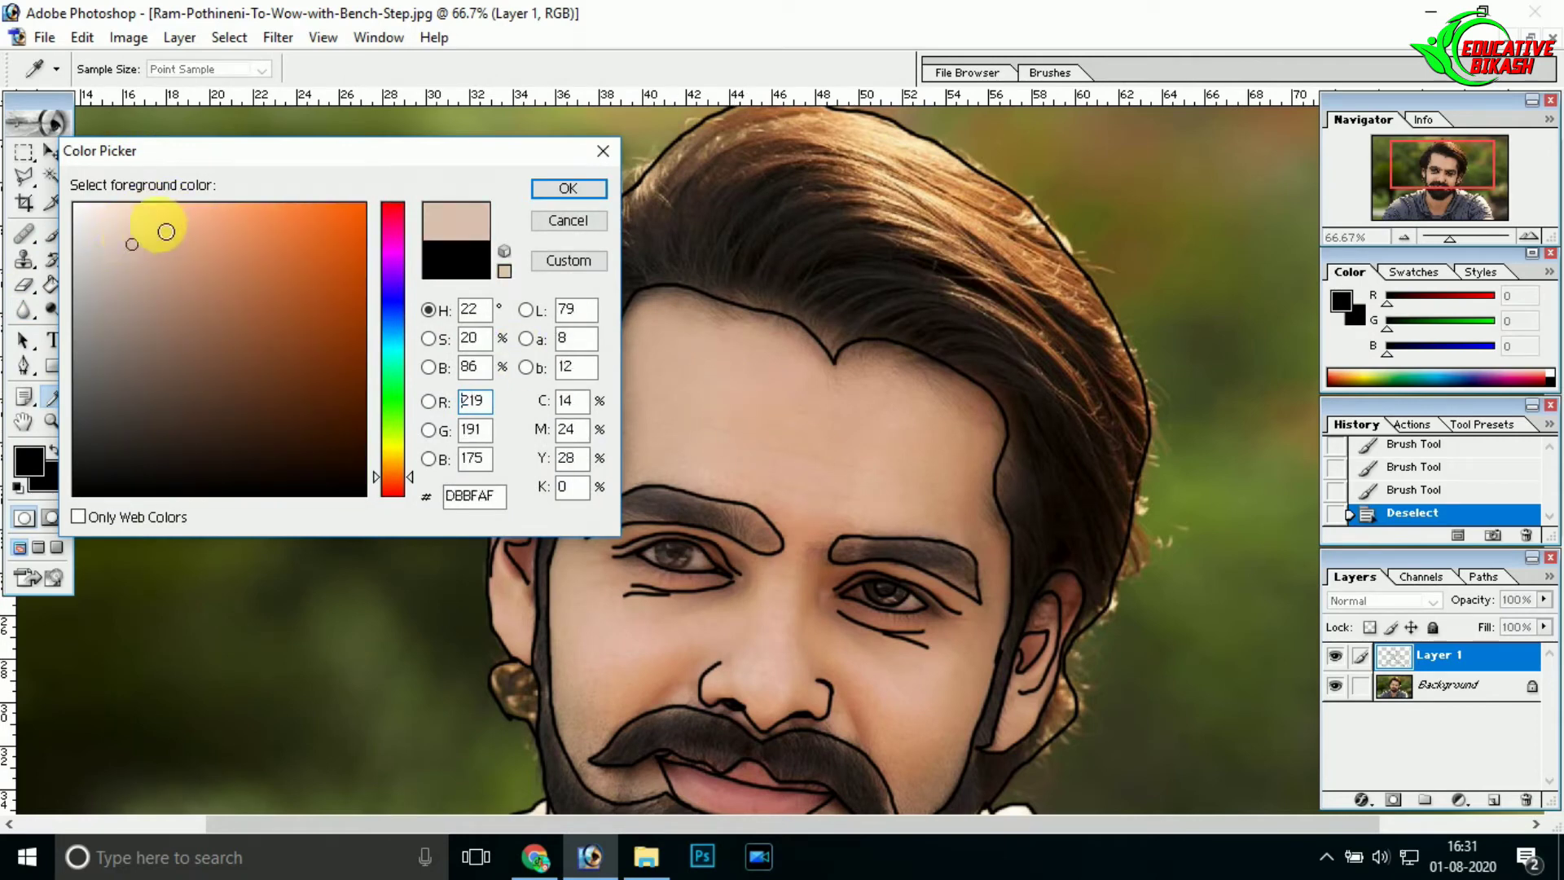
click(601, 189)
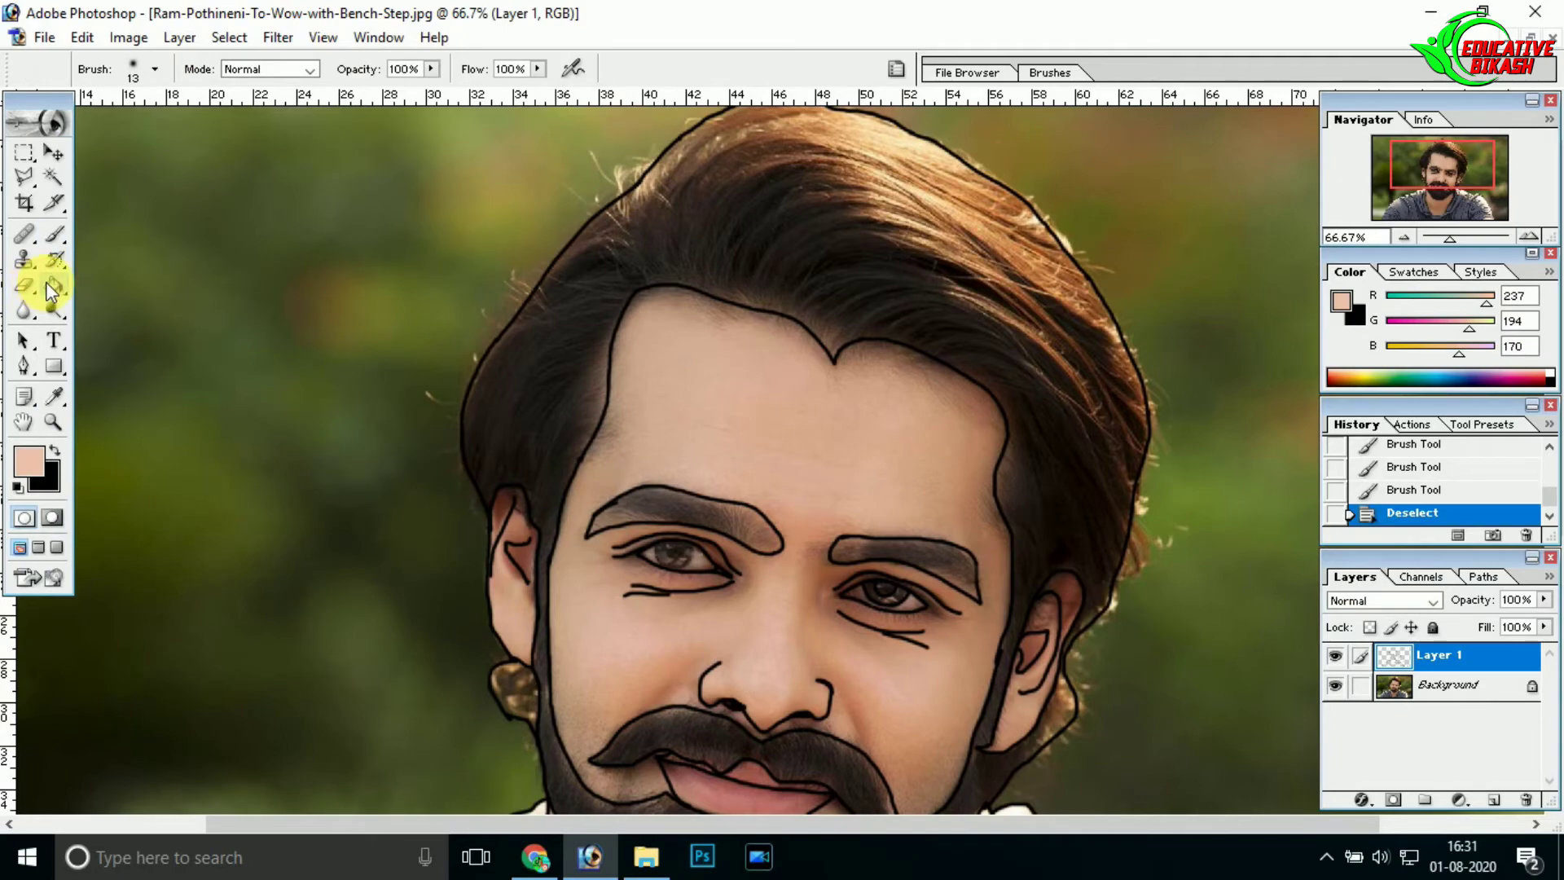
click(52, 285)
click(724, 440)
- Refine the face fill by refilling it with adjusted, lighter skin tones
drag(844, 414, 1011, 141)
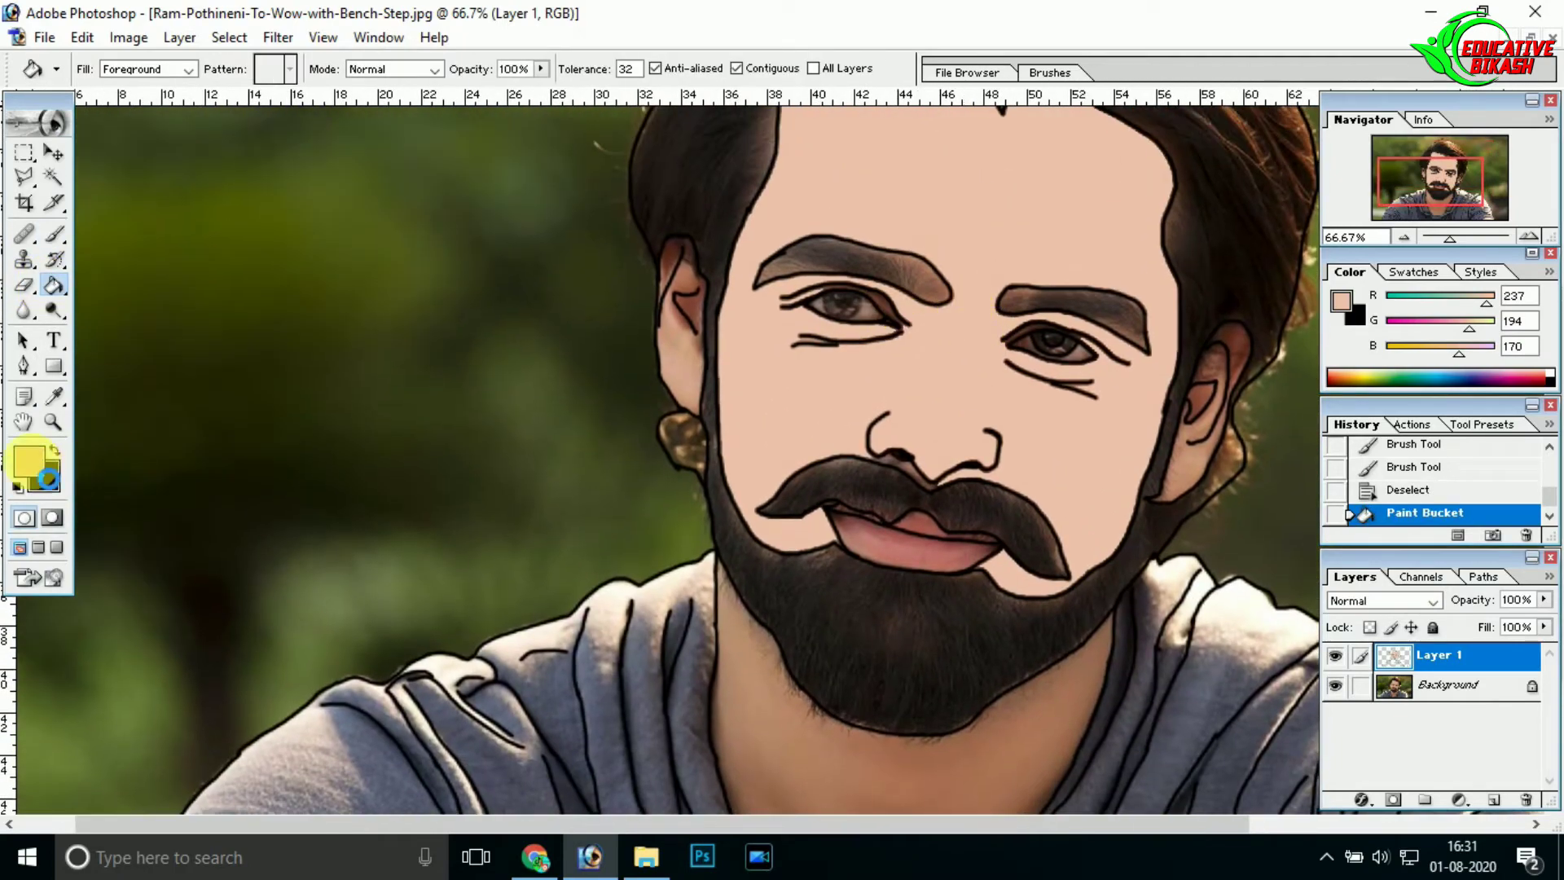
click(30, 462)
click(143, 242)
click(568, 188)
click(843, 416)
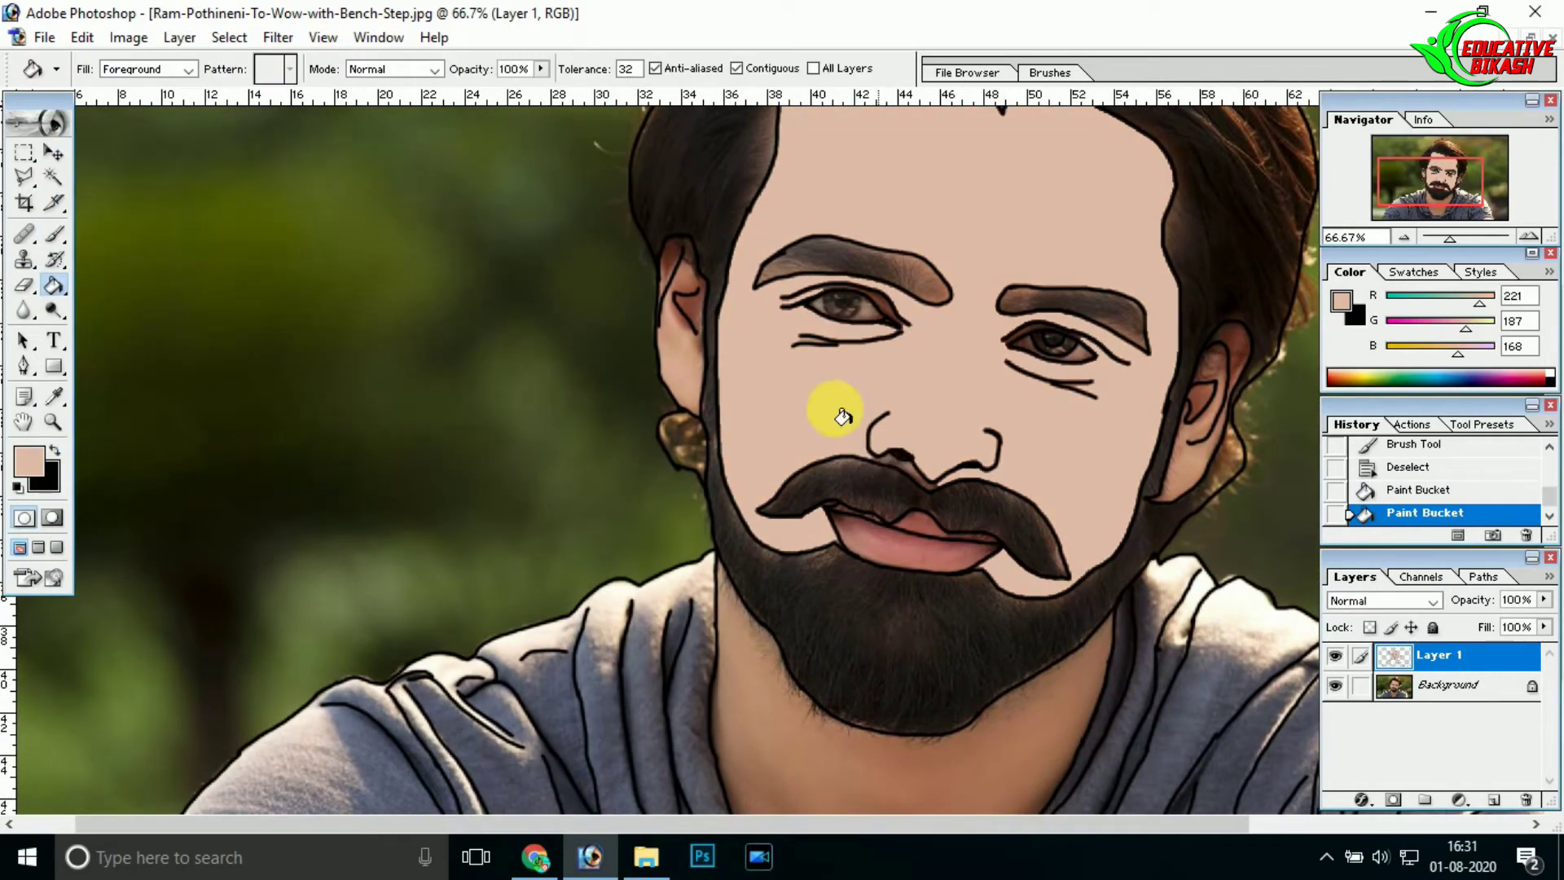
click(30, 462)
click(142, 224)
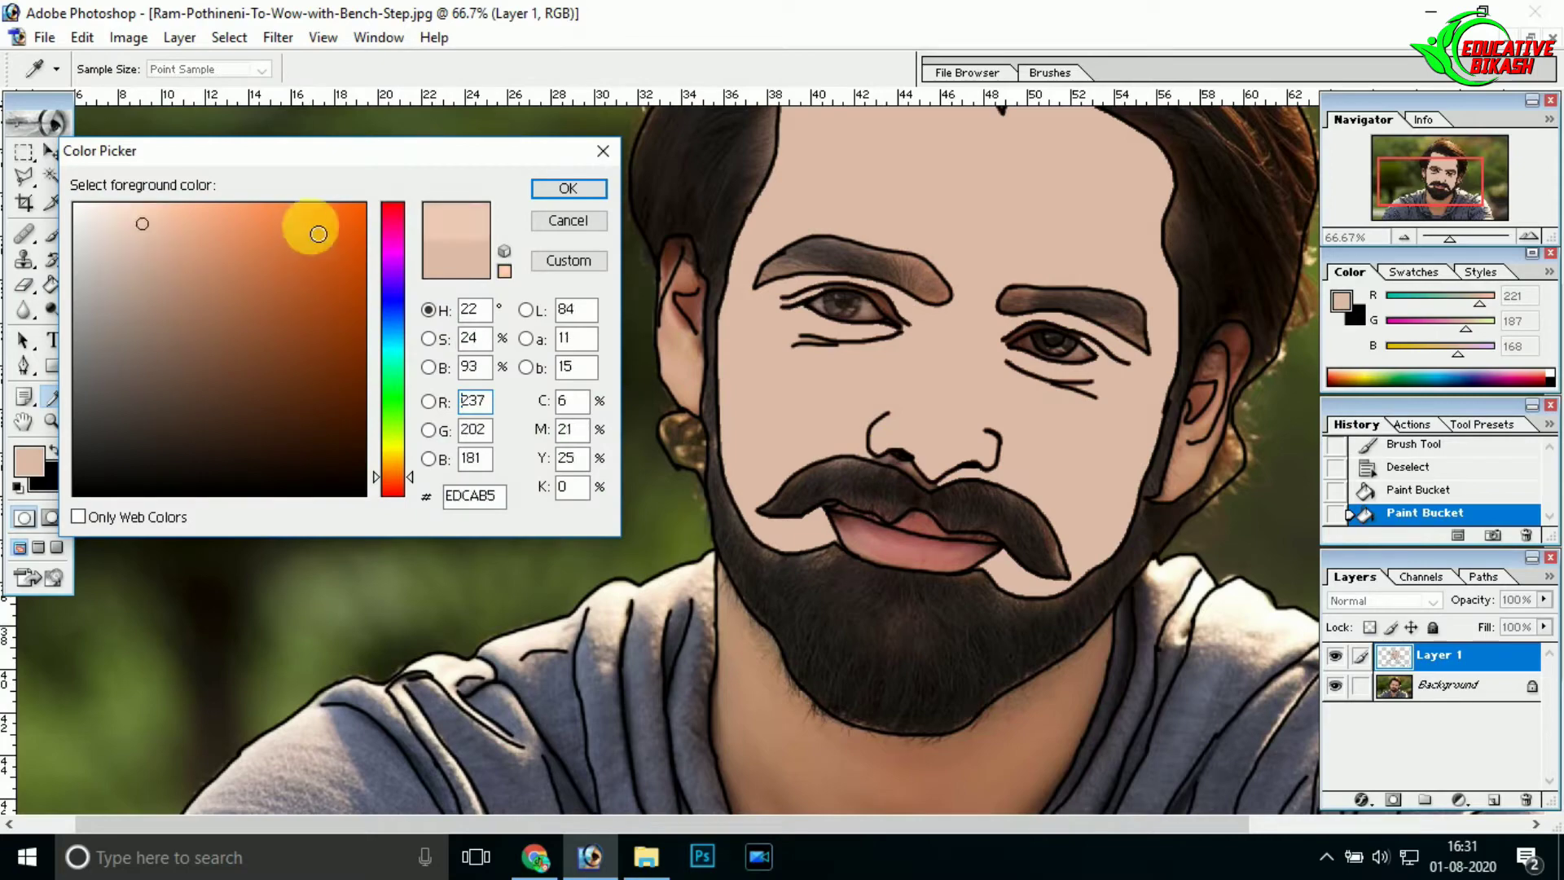
click(568, 188)
click(884, 168)
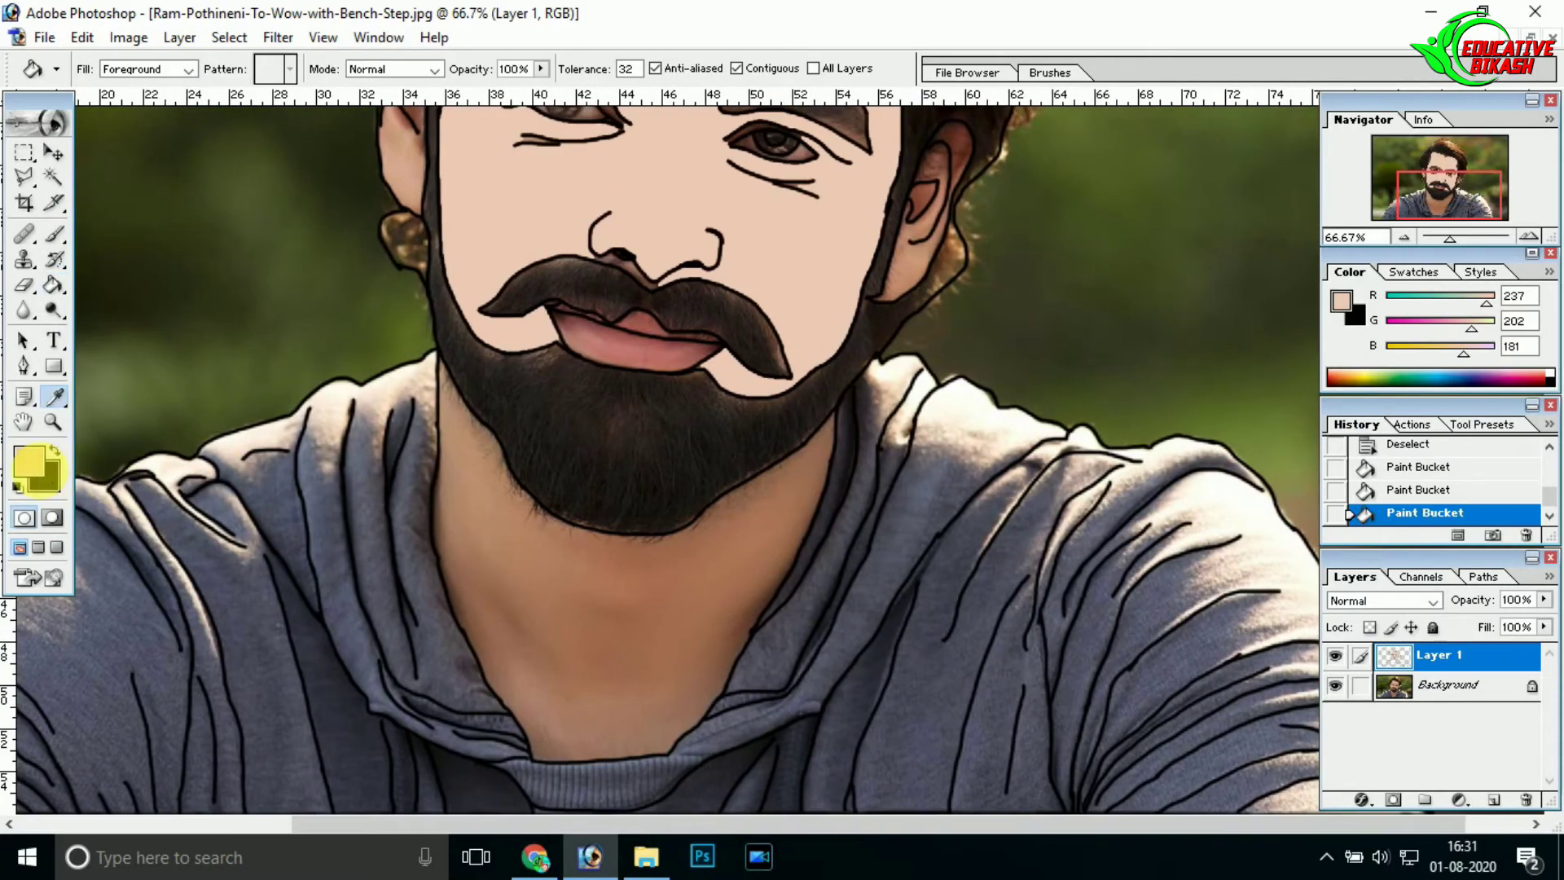
- Fill the neck with a slightly darker skin tone
click(29, 462)
click(583, 573)
click(161, 275)
click(167, 237)
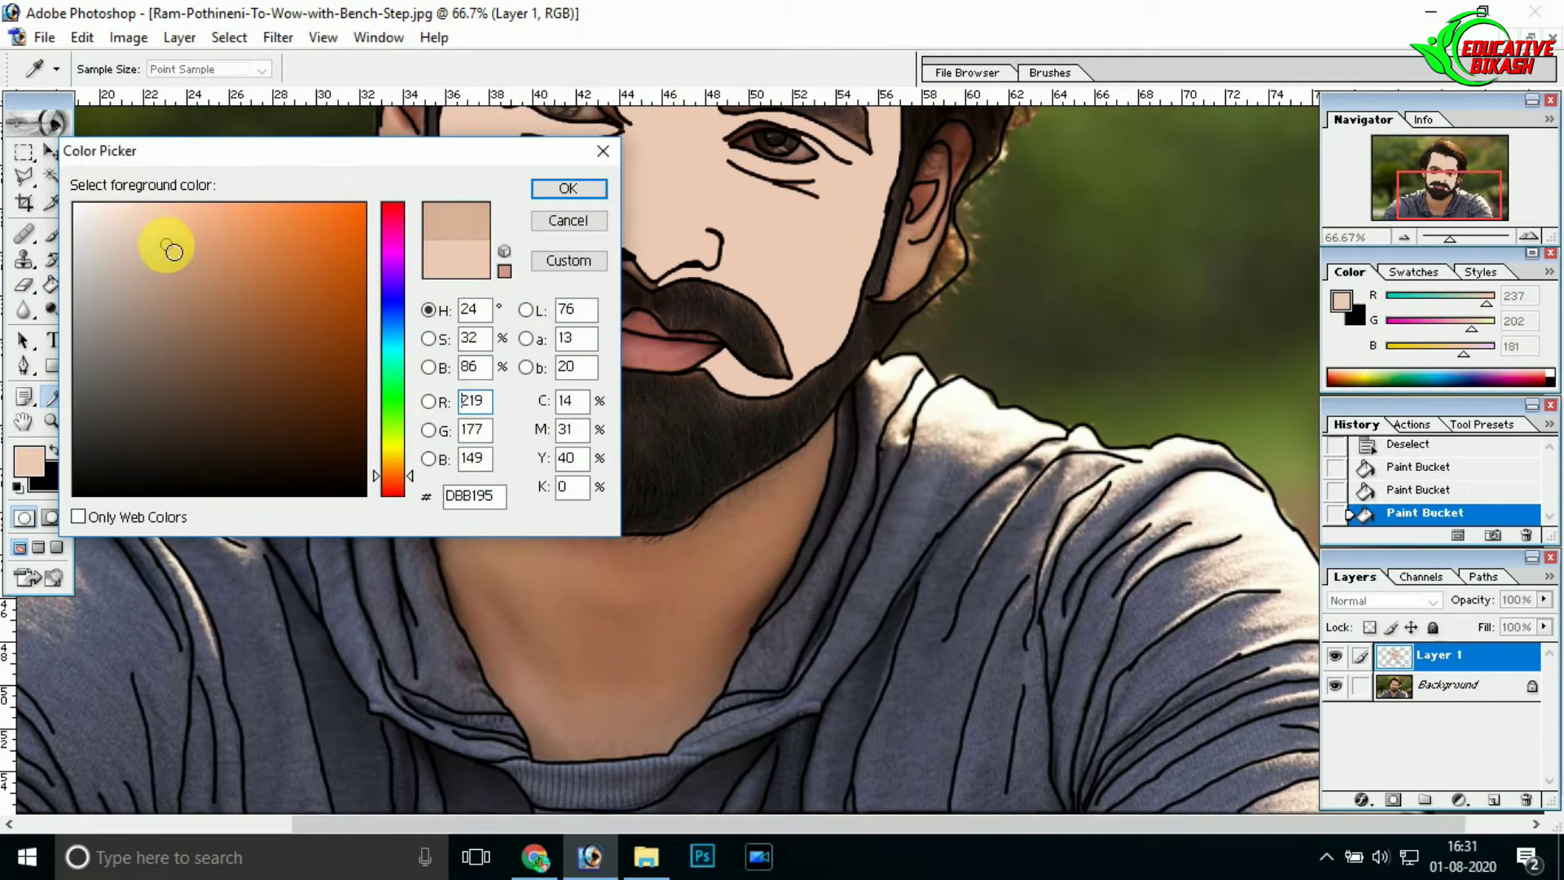
click(567, 188)
click(736, 558)
- Sample the reddish lip tone as the foreground colour
click(30, 463)
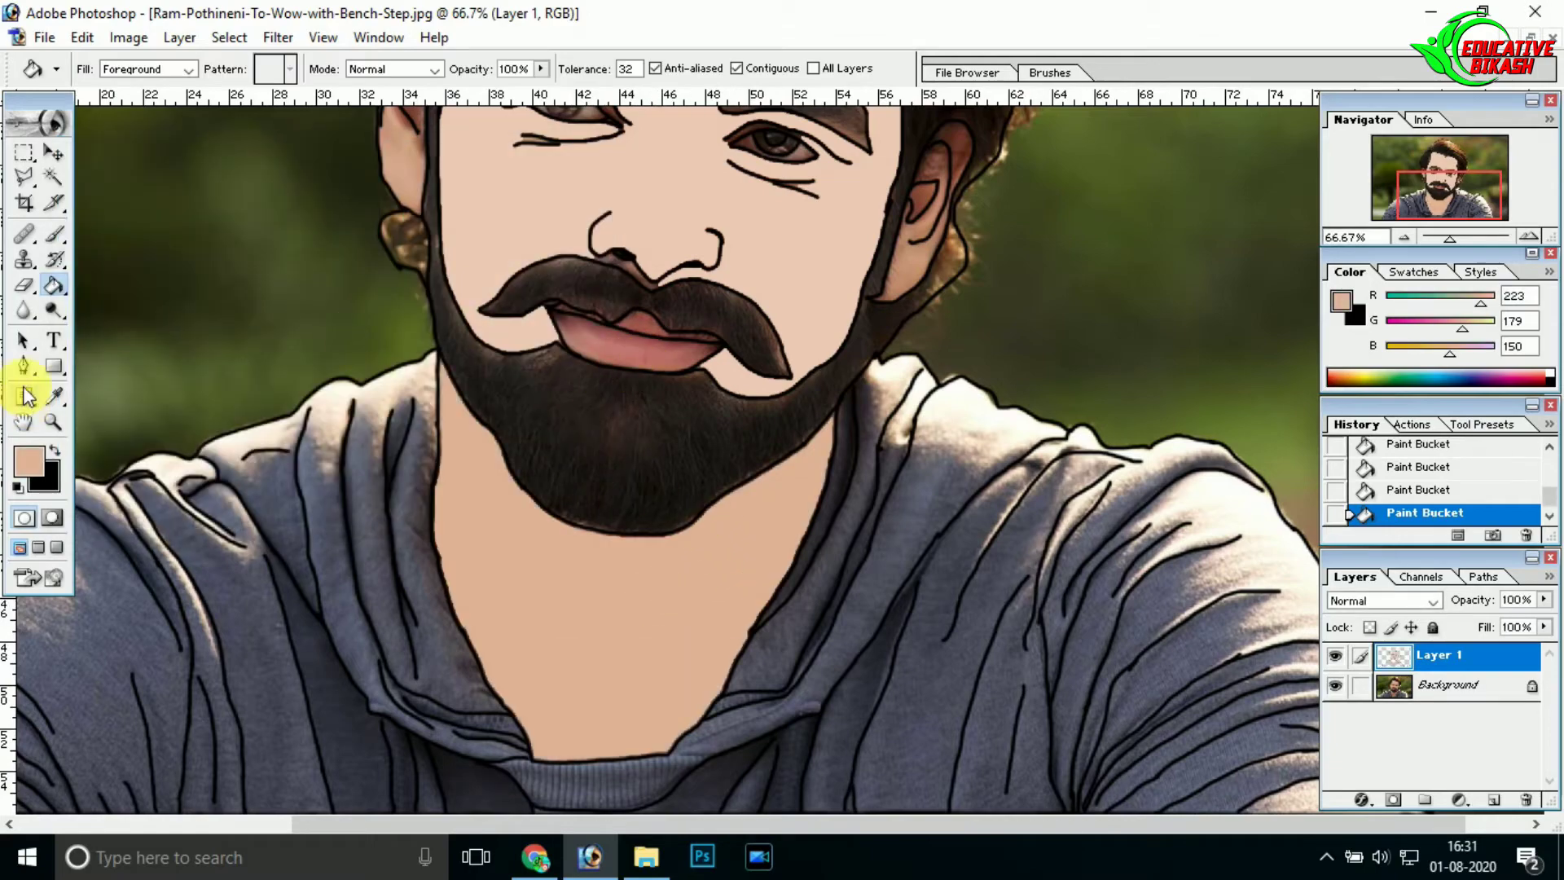
click(656, 354)
key(Return)
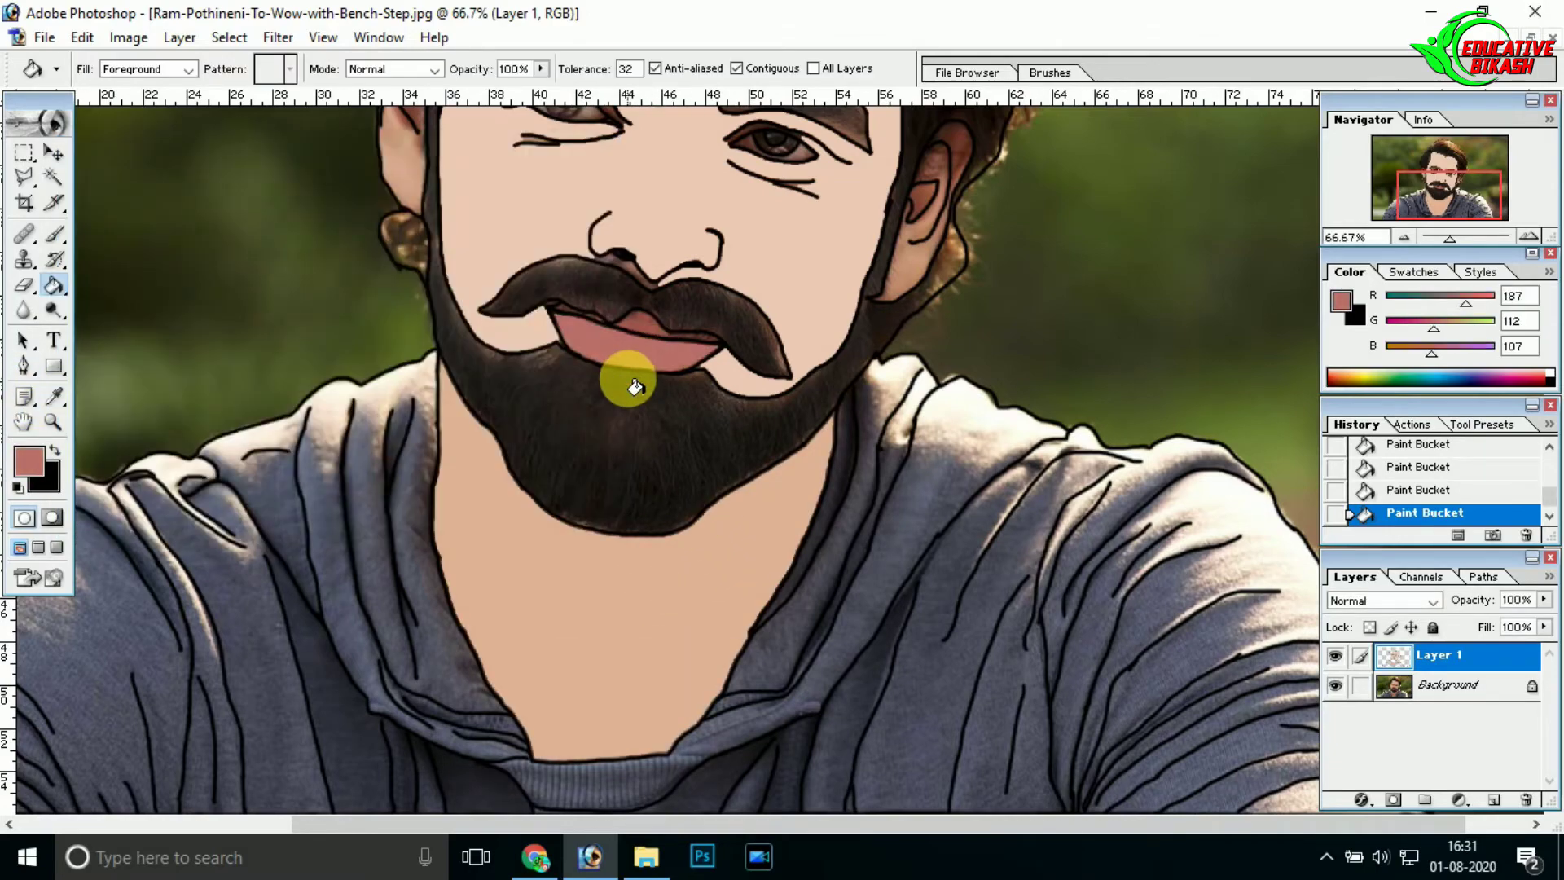
- Fill the lower and upper lips pinkish-red, undoing the accidental outline fill
key(ctrl+plus)
click(847, 480)
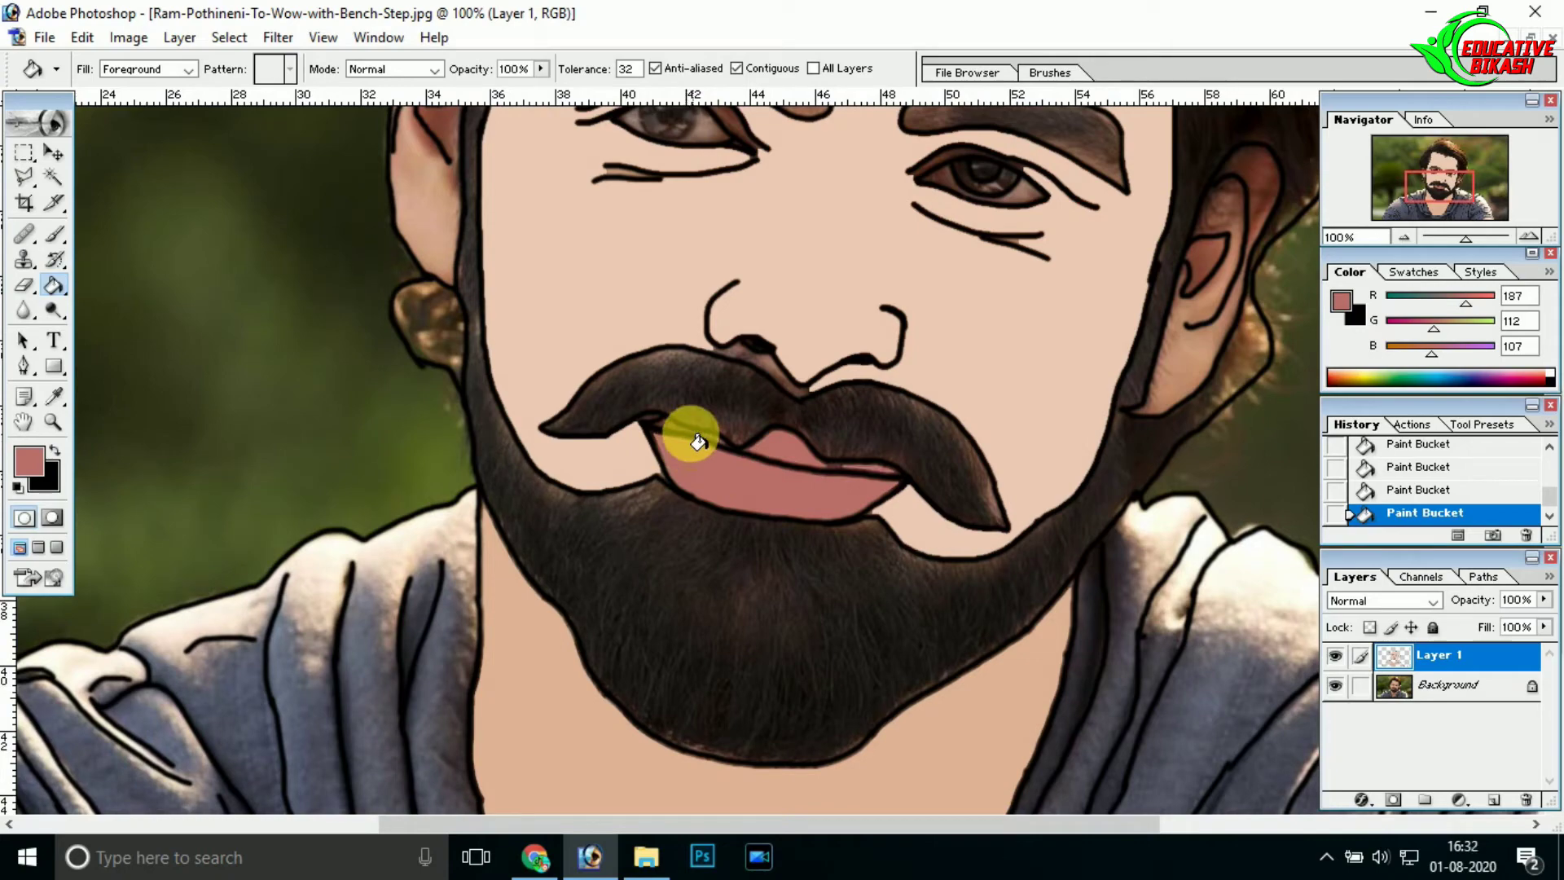
key(ctrl+plus)
key(ctrl+plus)
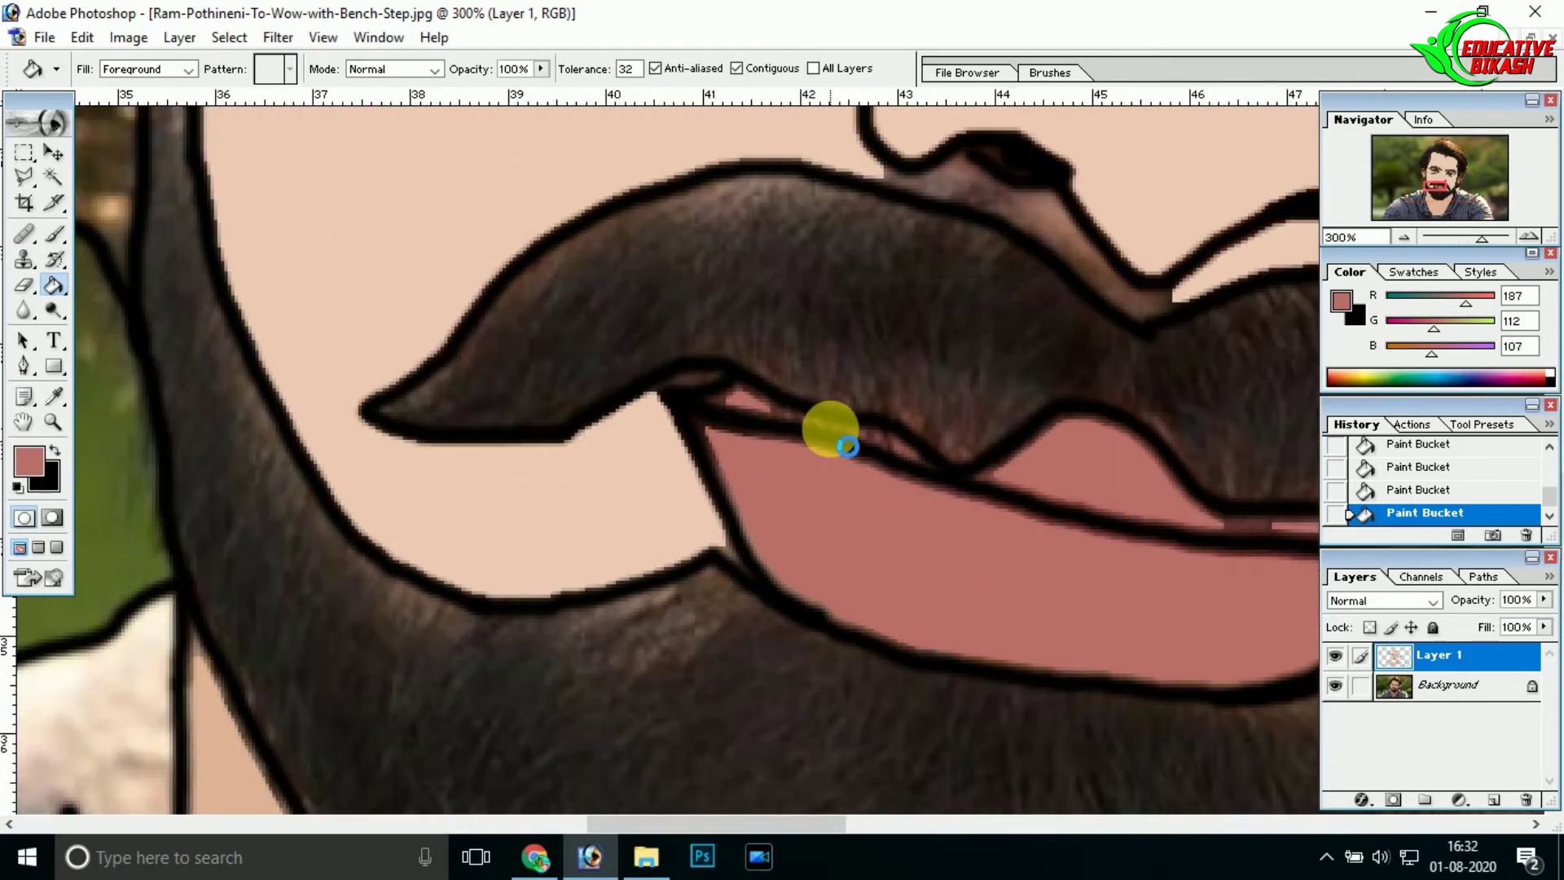
click(872, 447)
key(ctrl+z)
key(ctrl+plus)
key(ctrl+z)
key(ctrl+z)
drag(814, 472, 597, 442)
key(ctrl+minus)
scroll(687, 323, up, 2)
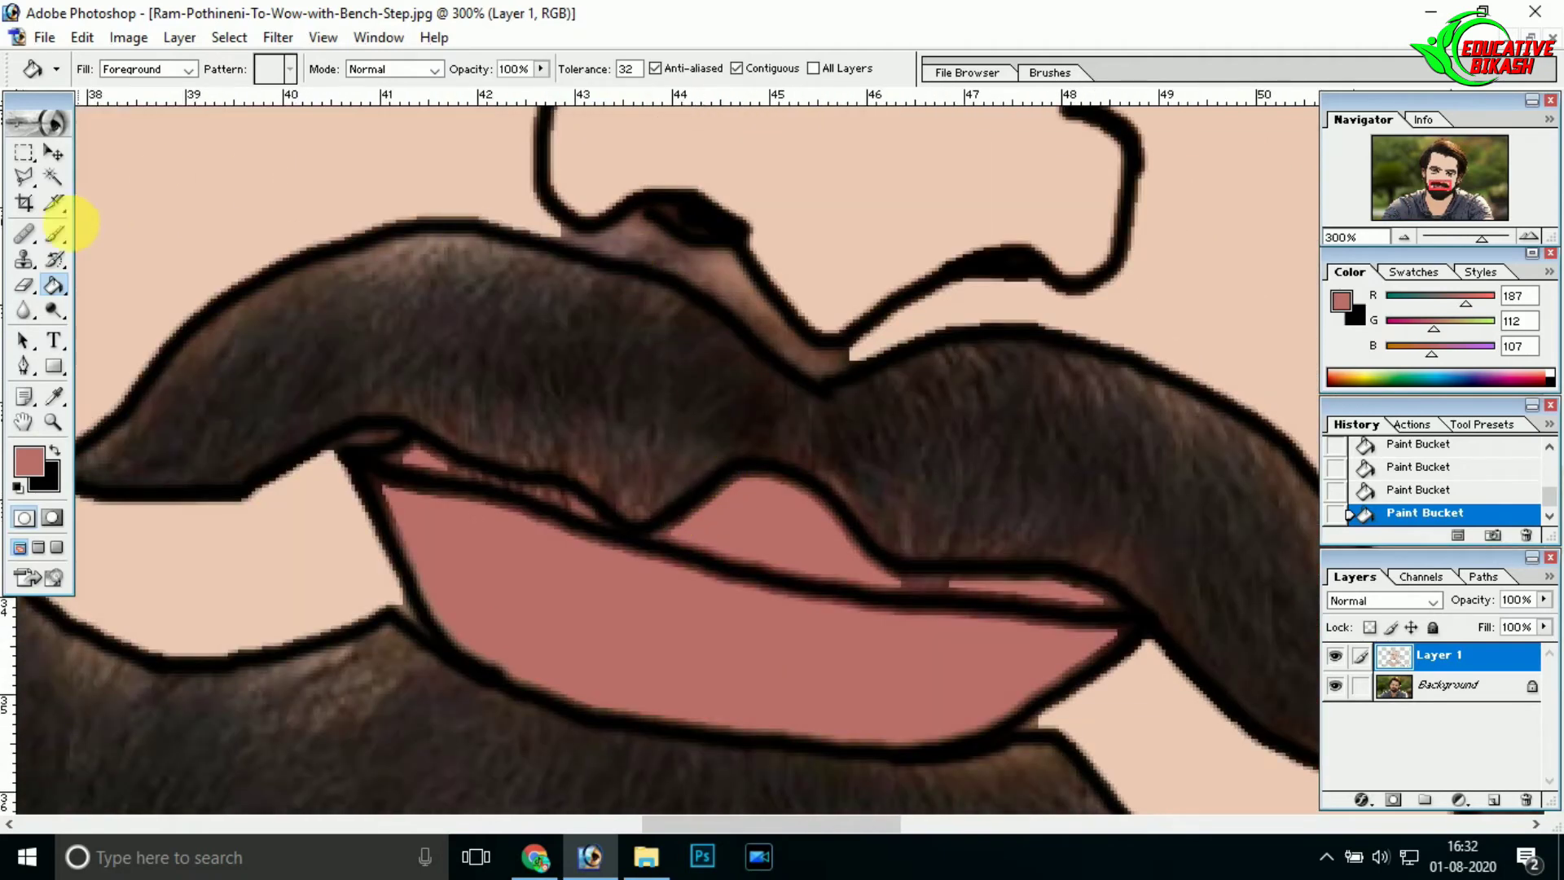
- Fill the gap between mustache and nose with the peach skin colour
click(28, 461)
click(291, 127)
click(559, 193)
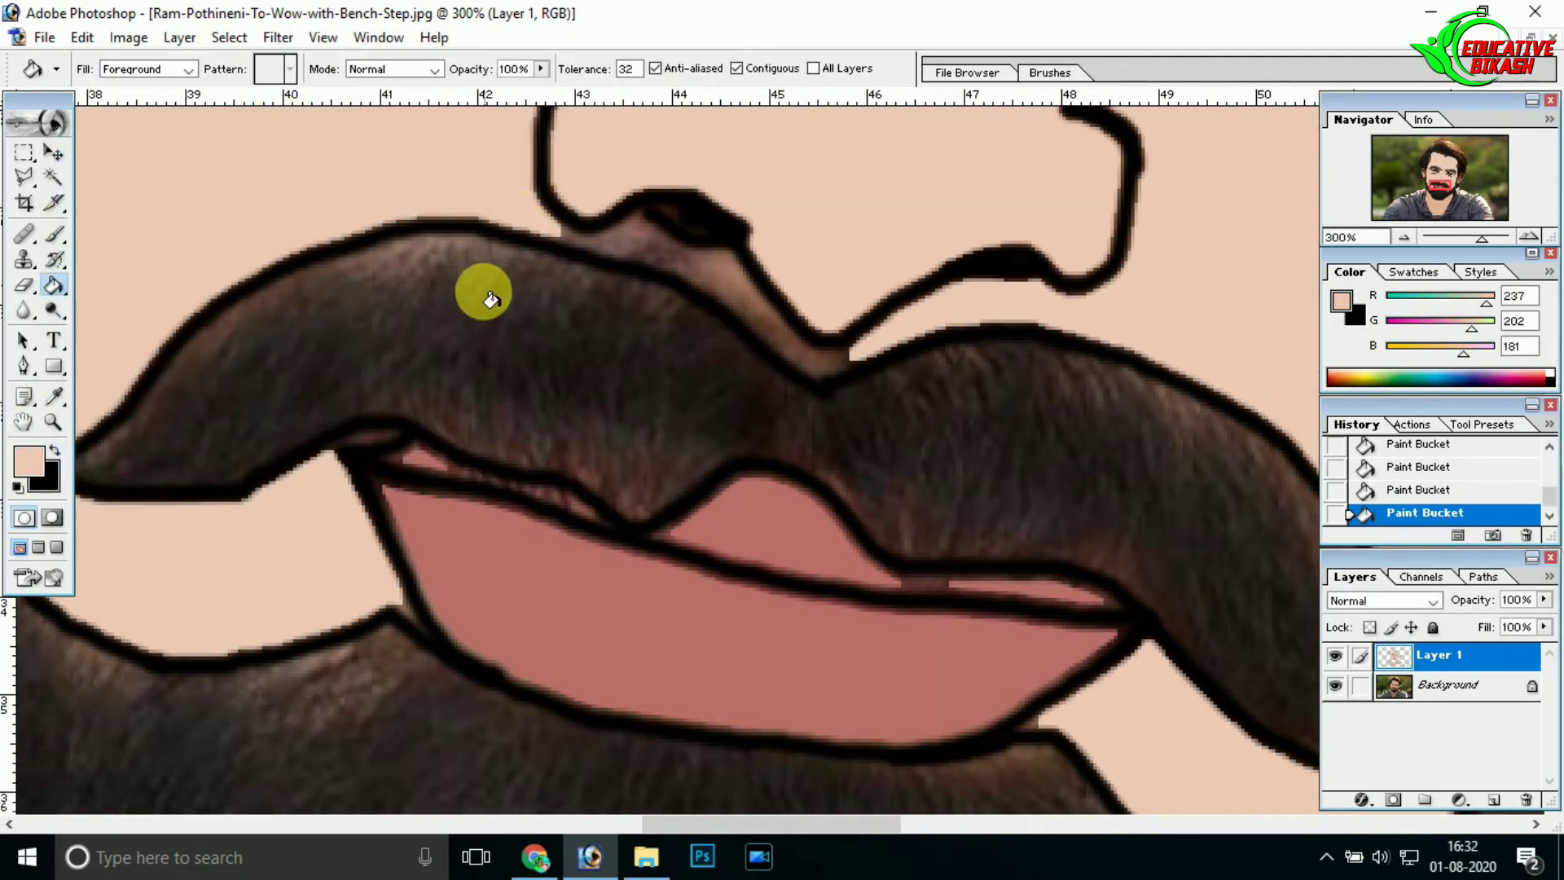
click(678, 277)
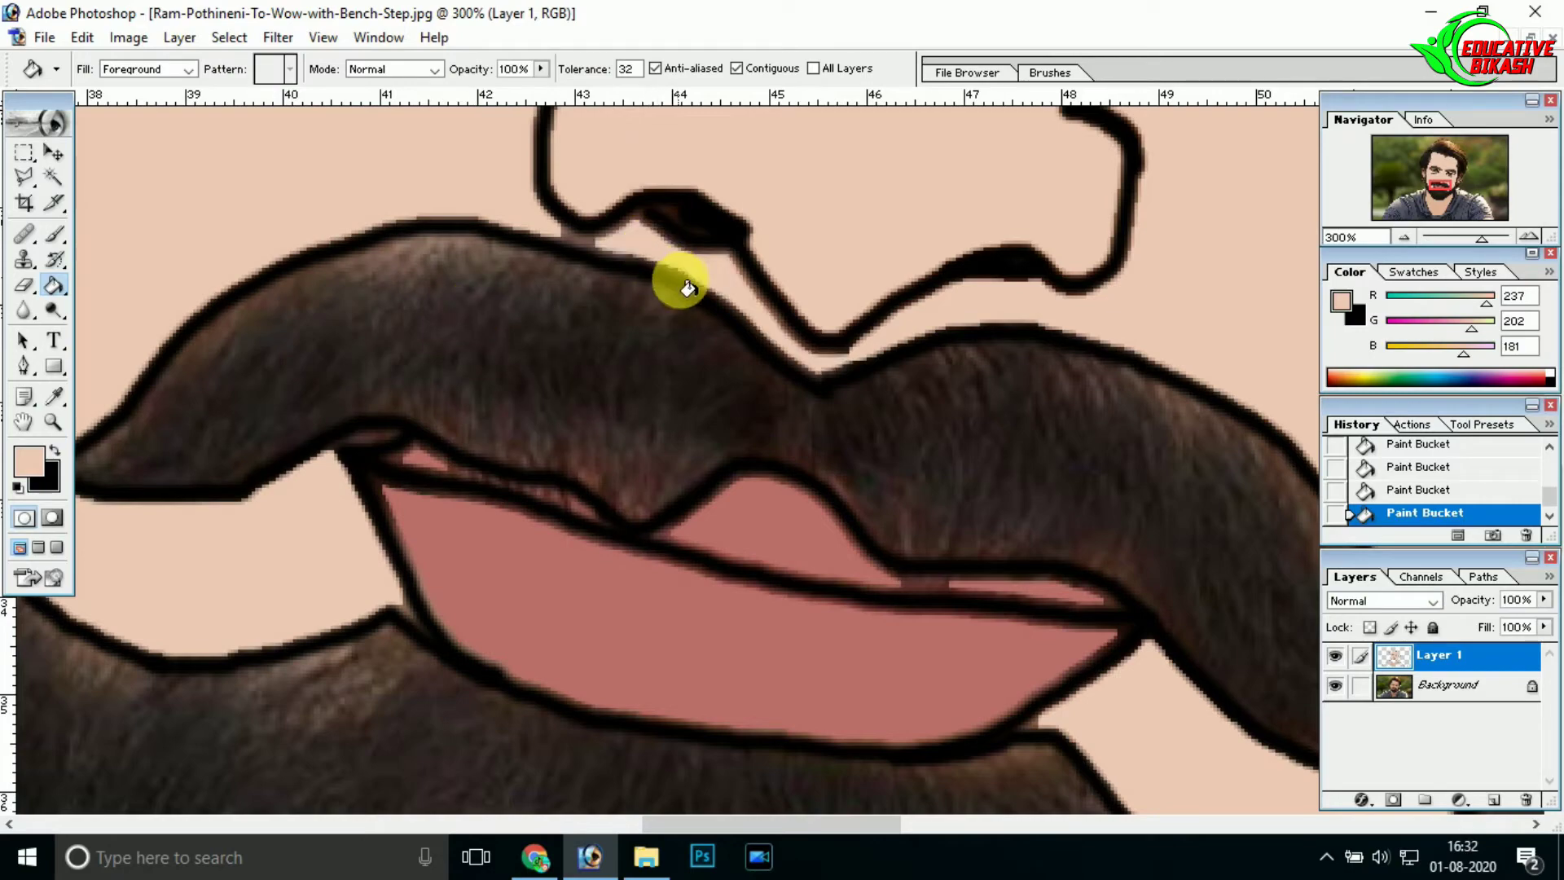
key(ctrl+minus)
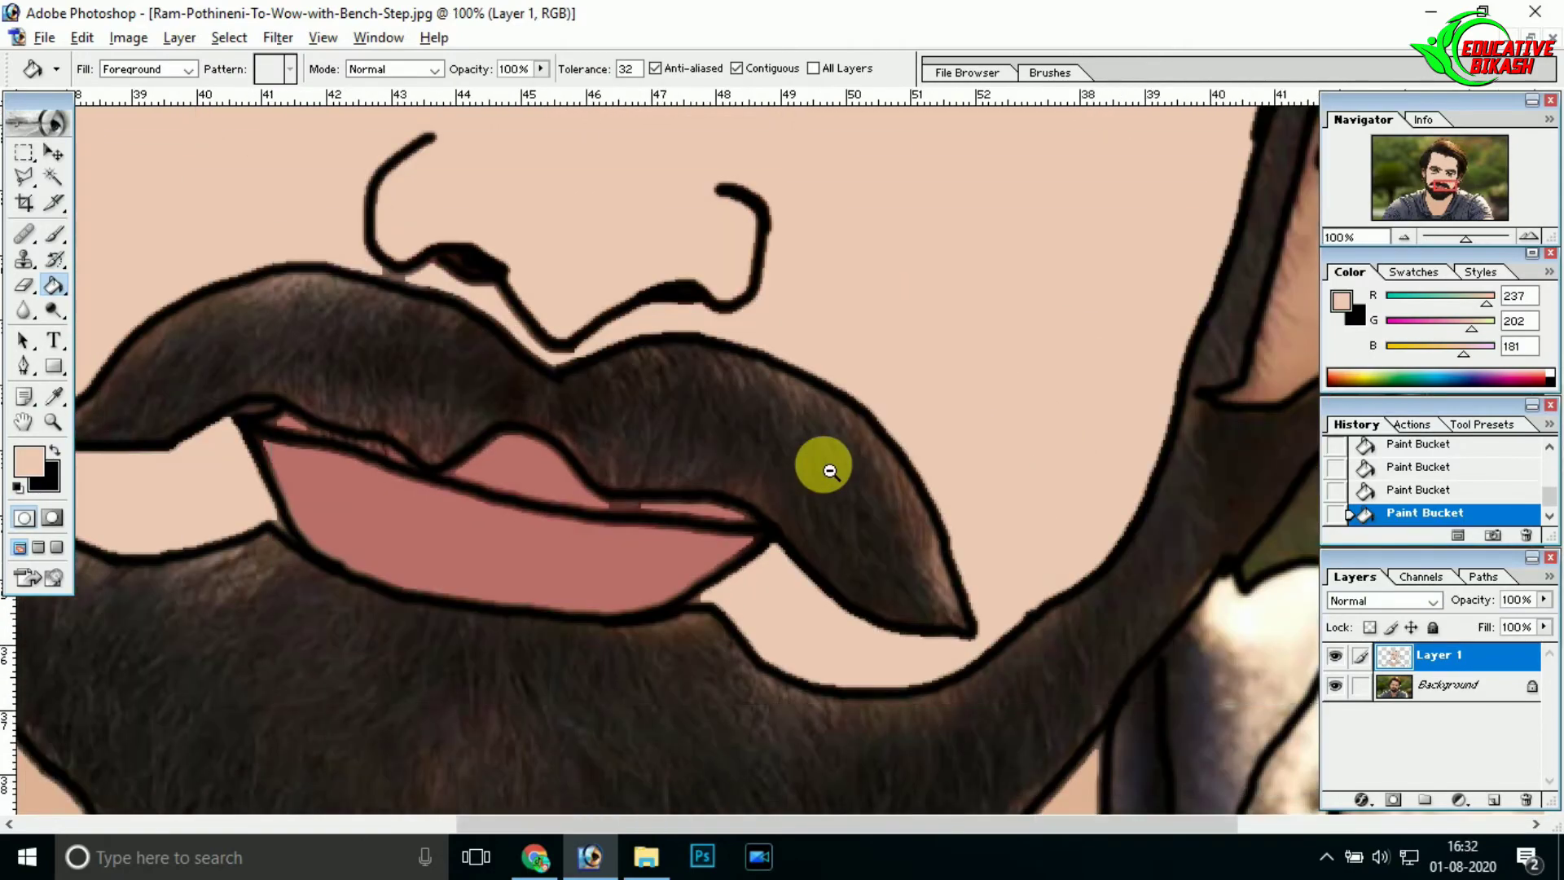
key(ctrl+minus)
click(28, 460)
- Fill the mustache and beard with a reddish dark brown
mouse_move(709, 454)
mouse_down()
mouse_move(796, 418)
mouse_move(855, 454)
mouse_move(832, 432)
mouse_move(399, 317)
mouse_up()
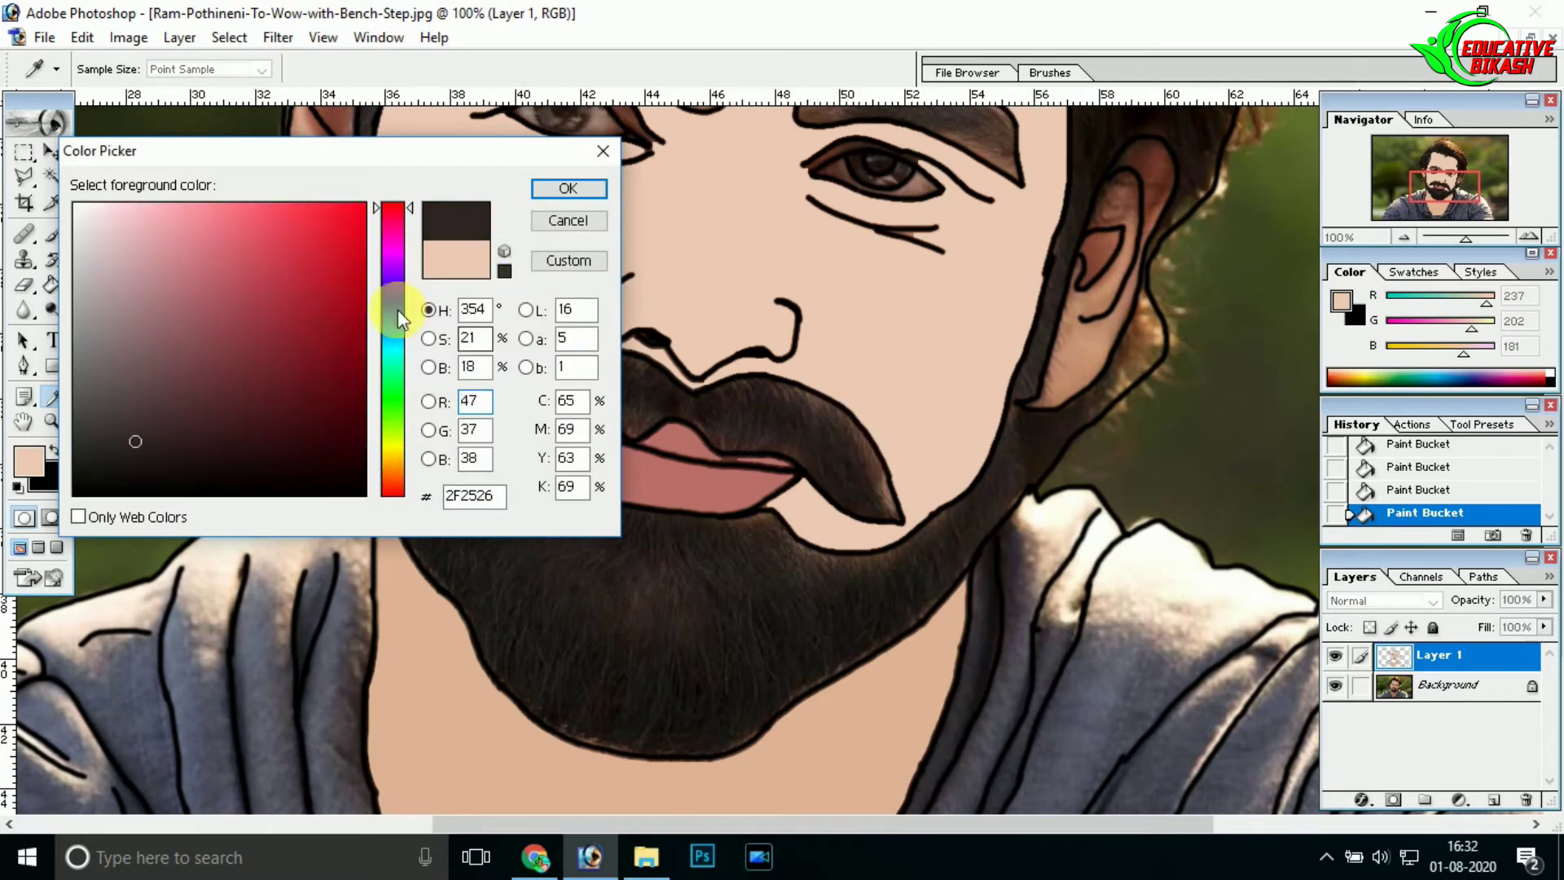
mouse_move(765, 446)
mouse_down()
mouse_move(883, 499)
mouse_move(855, 487)
mouse_move(865, 505)
mouse_up()
mouse_move(756, 460)
mouse_down()
mouse_move(307, 402)
mouse_move(141, 416)
mouse_up()
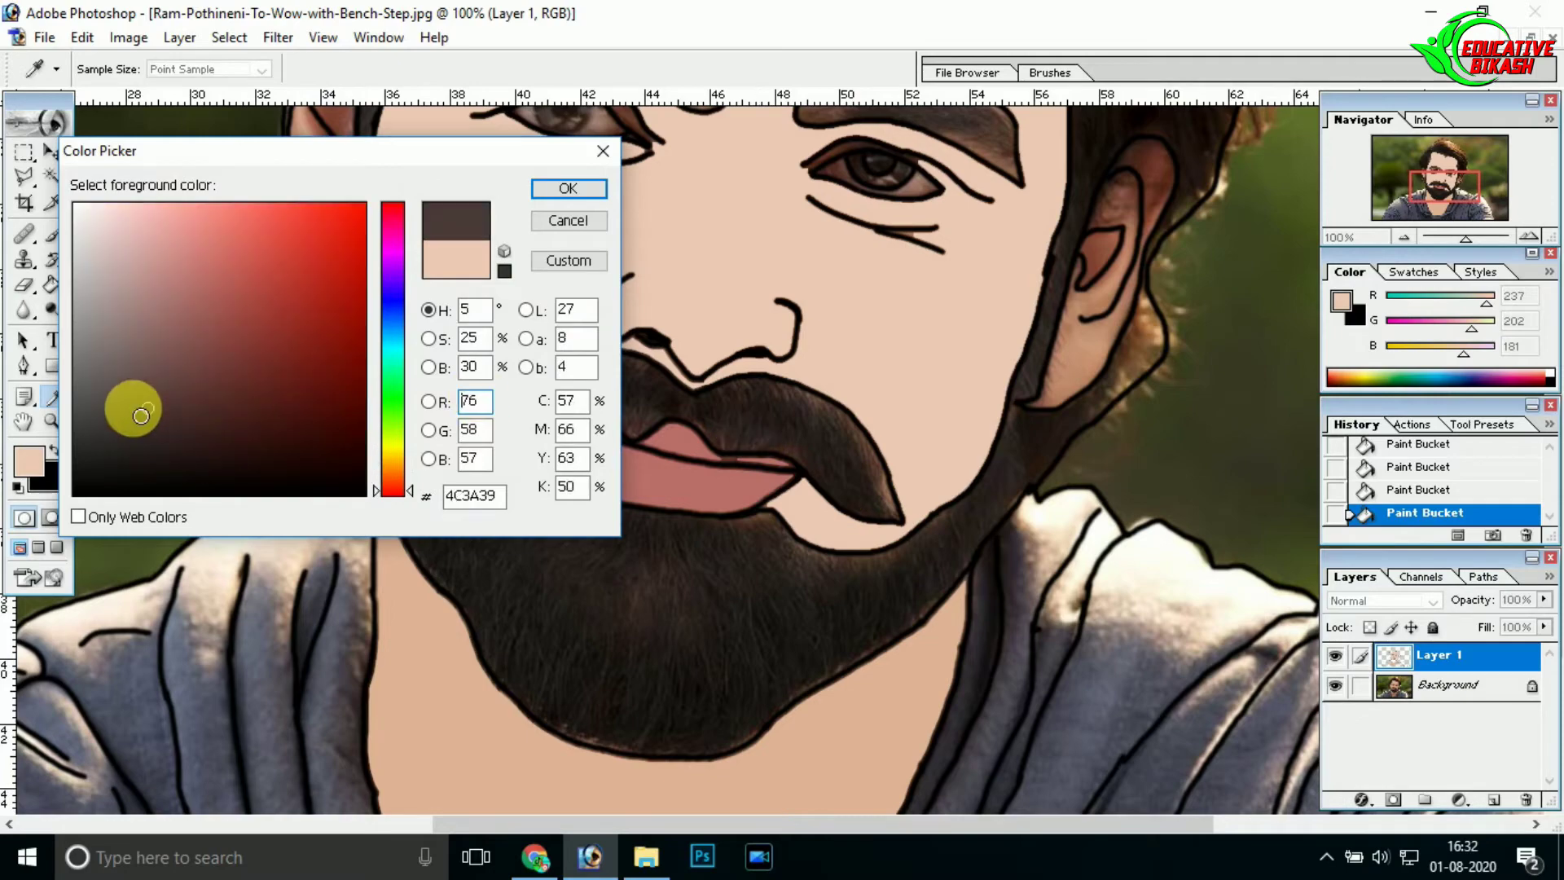
click(568, 188)
key(g)
click(775, 419)
click(621, 593)
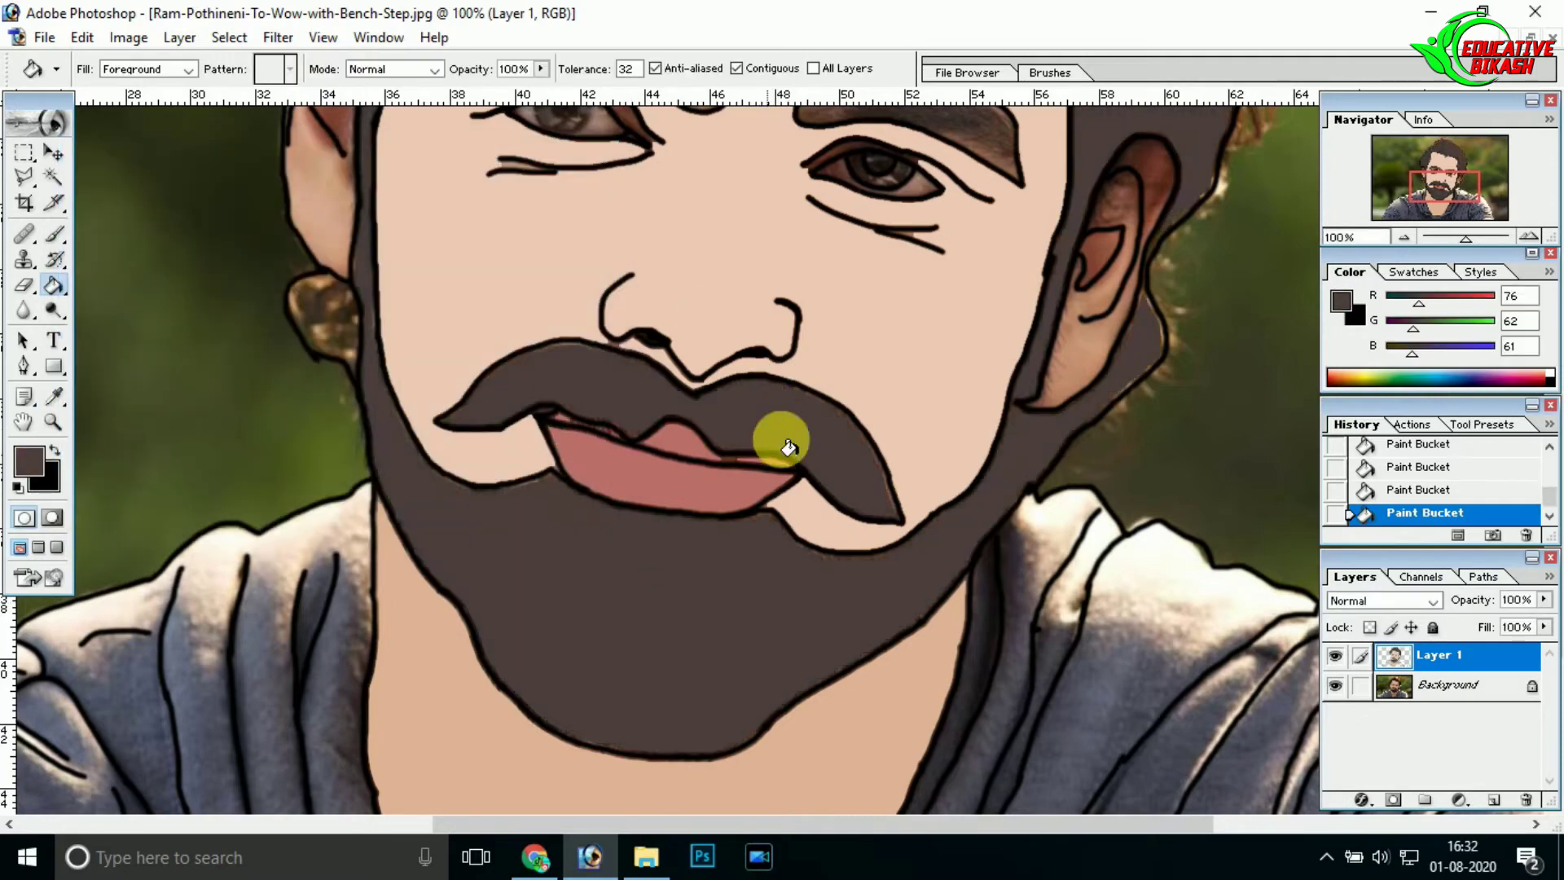
- Fill both eyebrows with a darker brown
drag(782, 444, 683, 568)
click(28, 474)
click(134, 447)
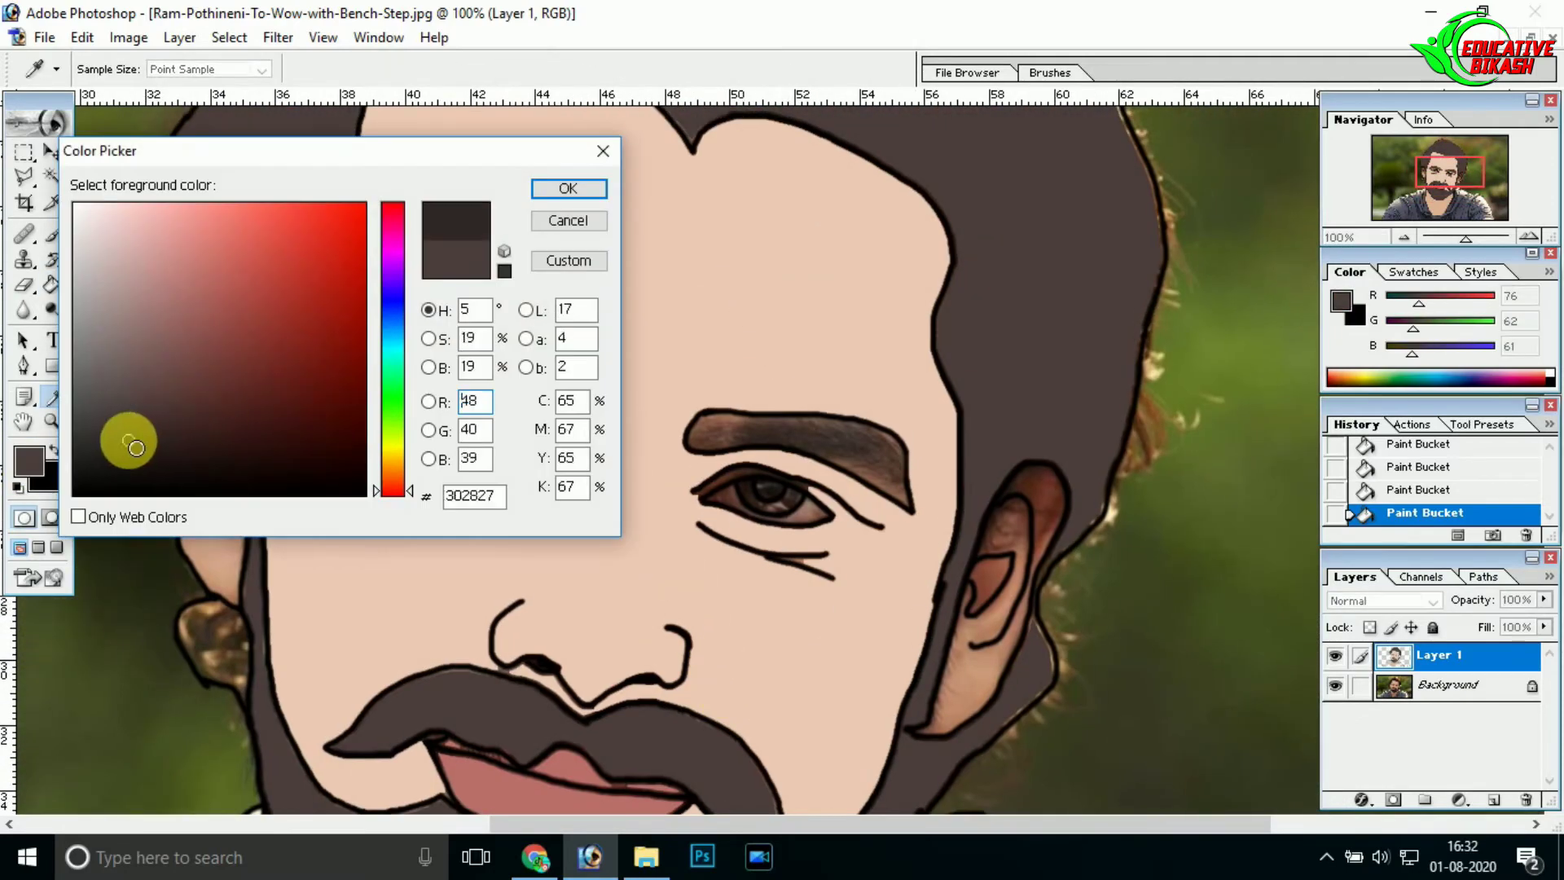
click(560, 190)
click(558, 402)
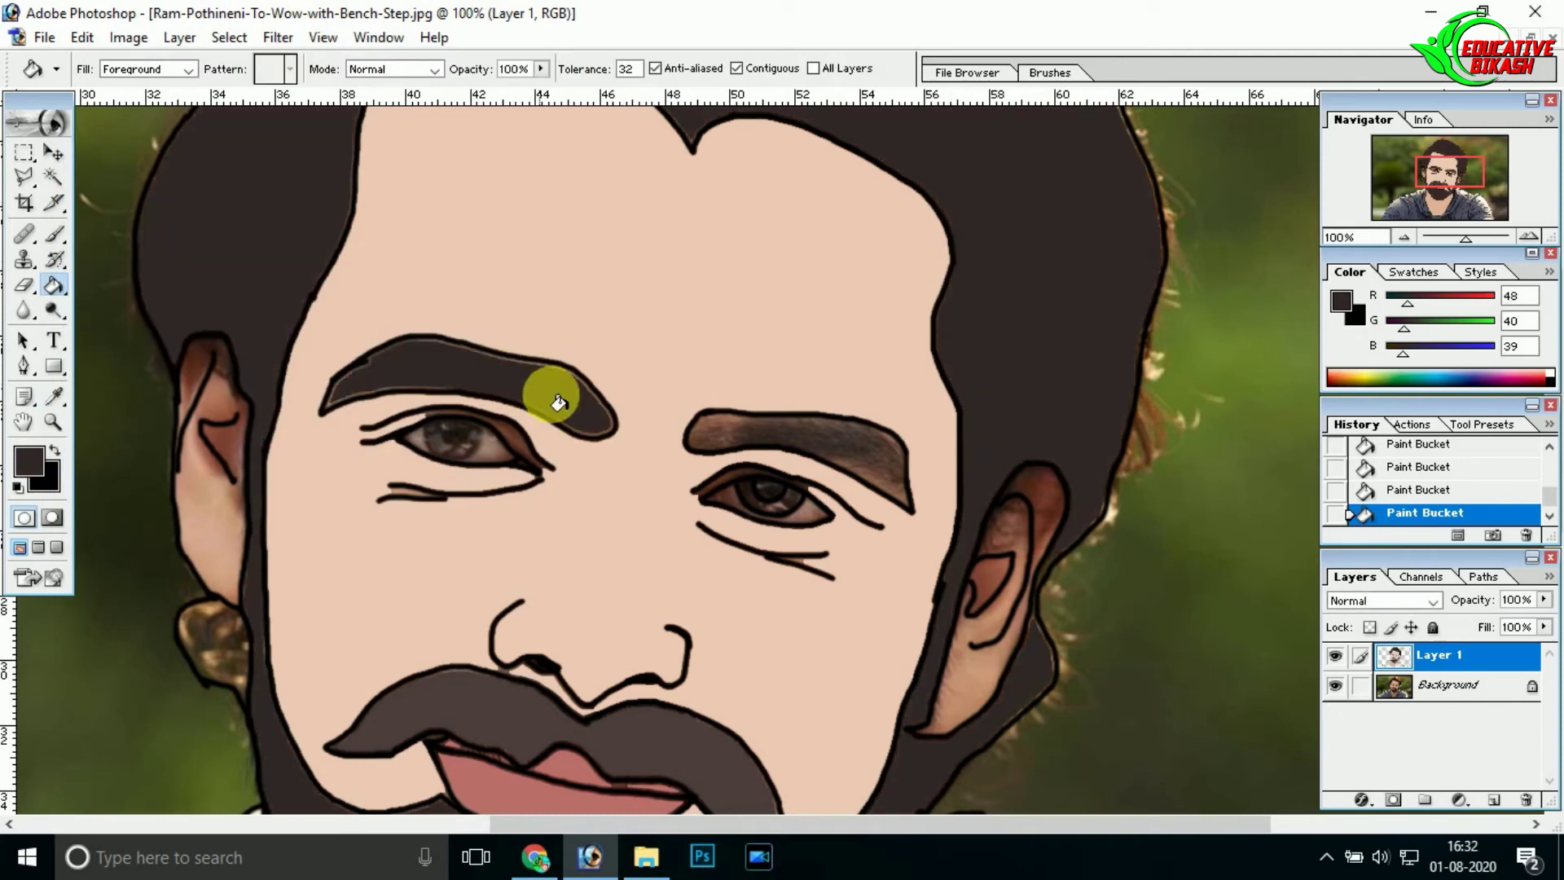
click(843, 449)
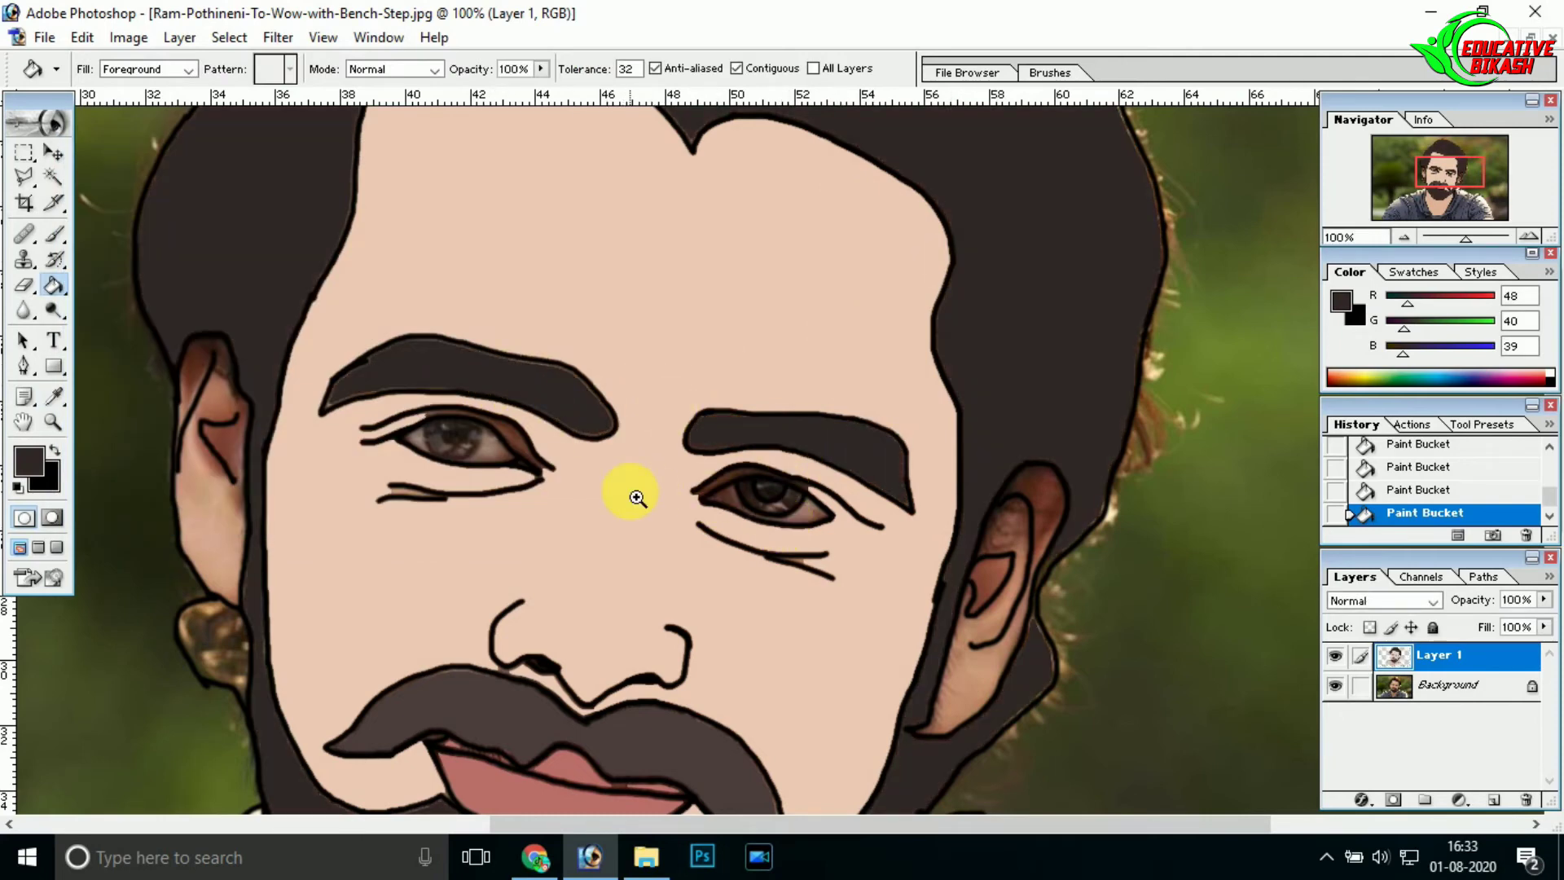
- Zoom in on the eyes and reset the foreground colour to black
click(637, 497)
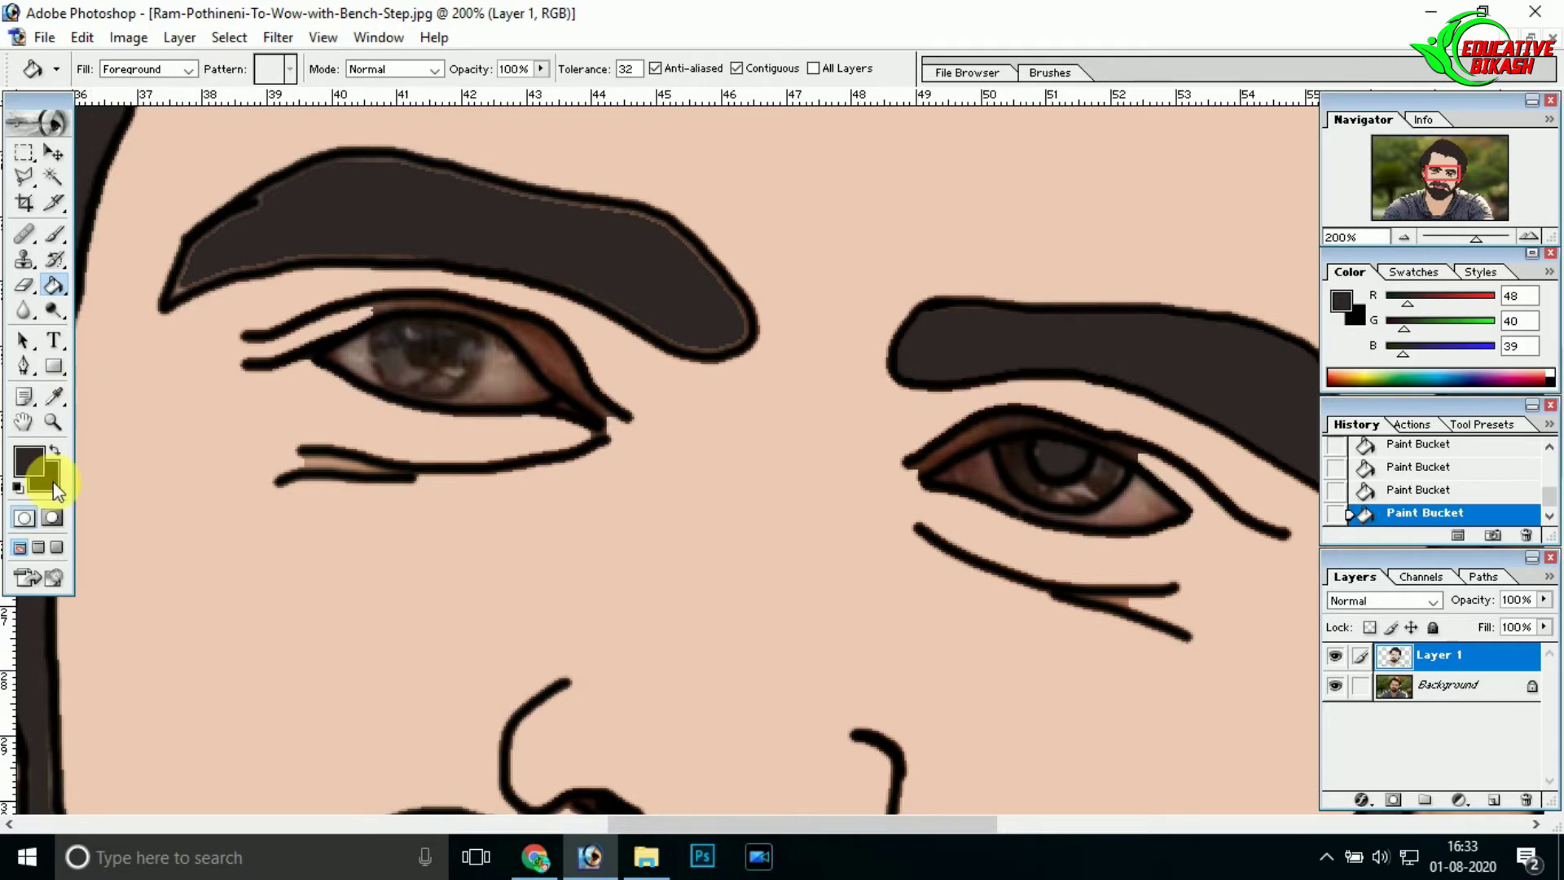
click(43, 473)
click(559, 187)
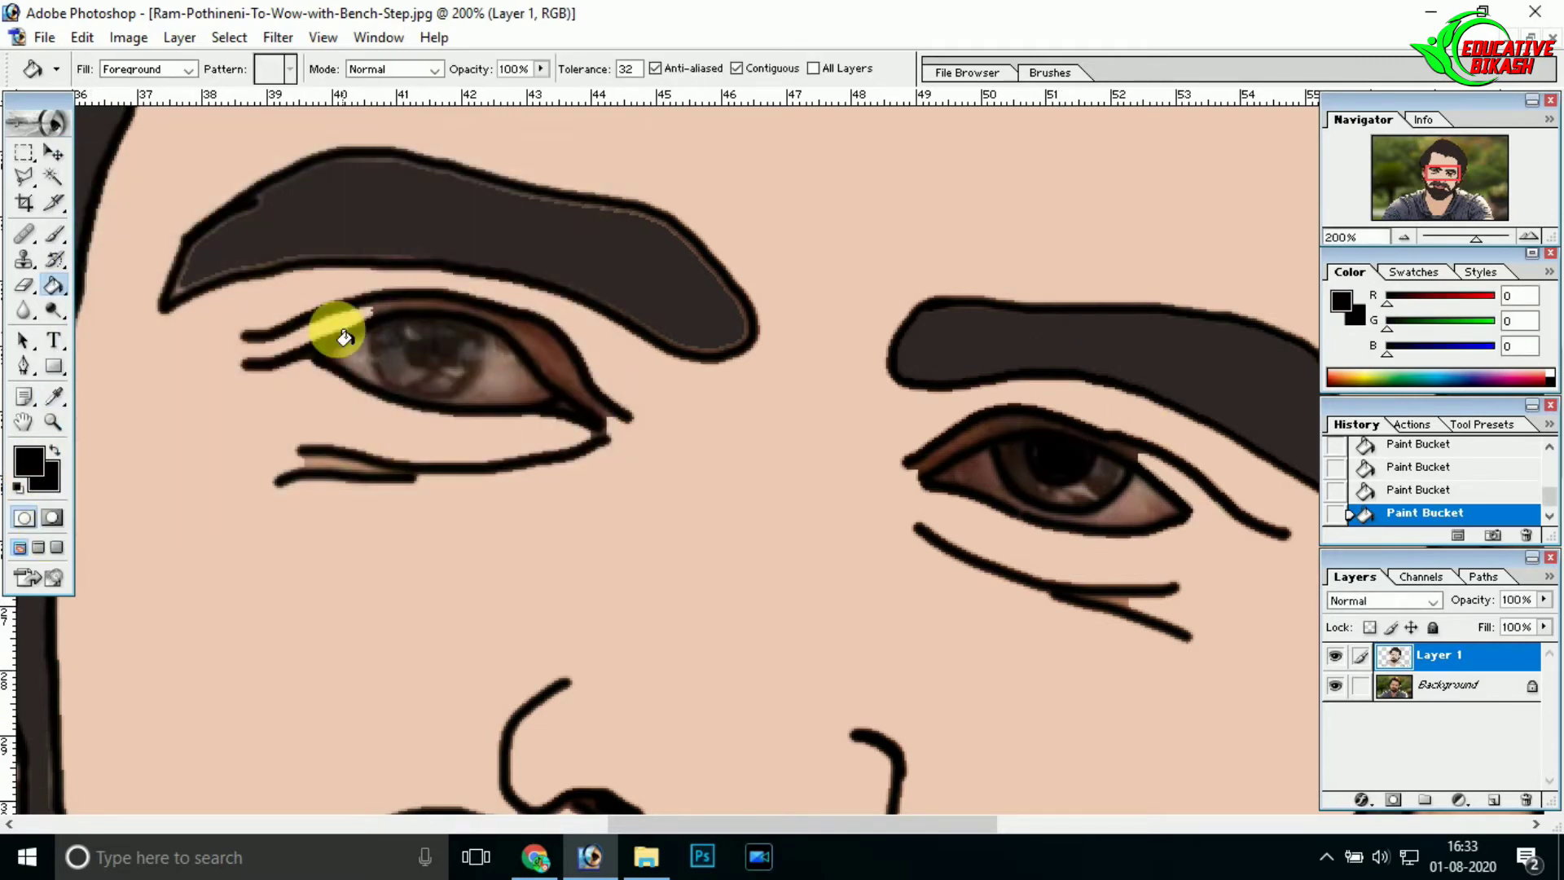
click(54, 235)
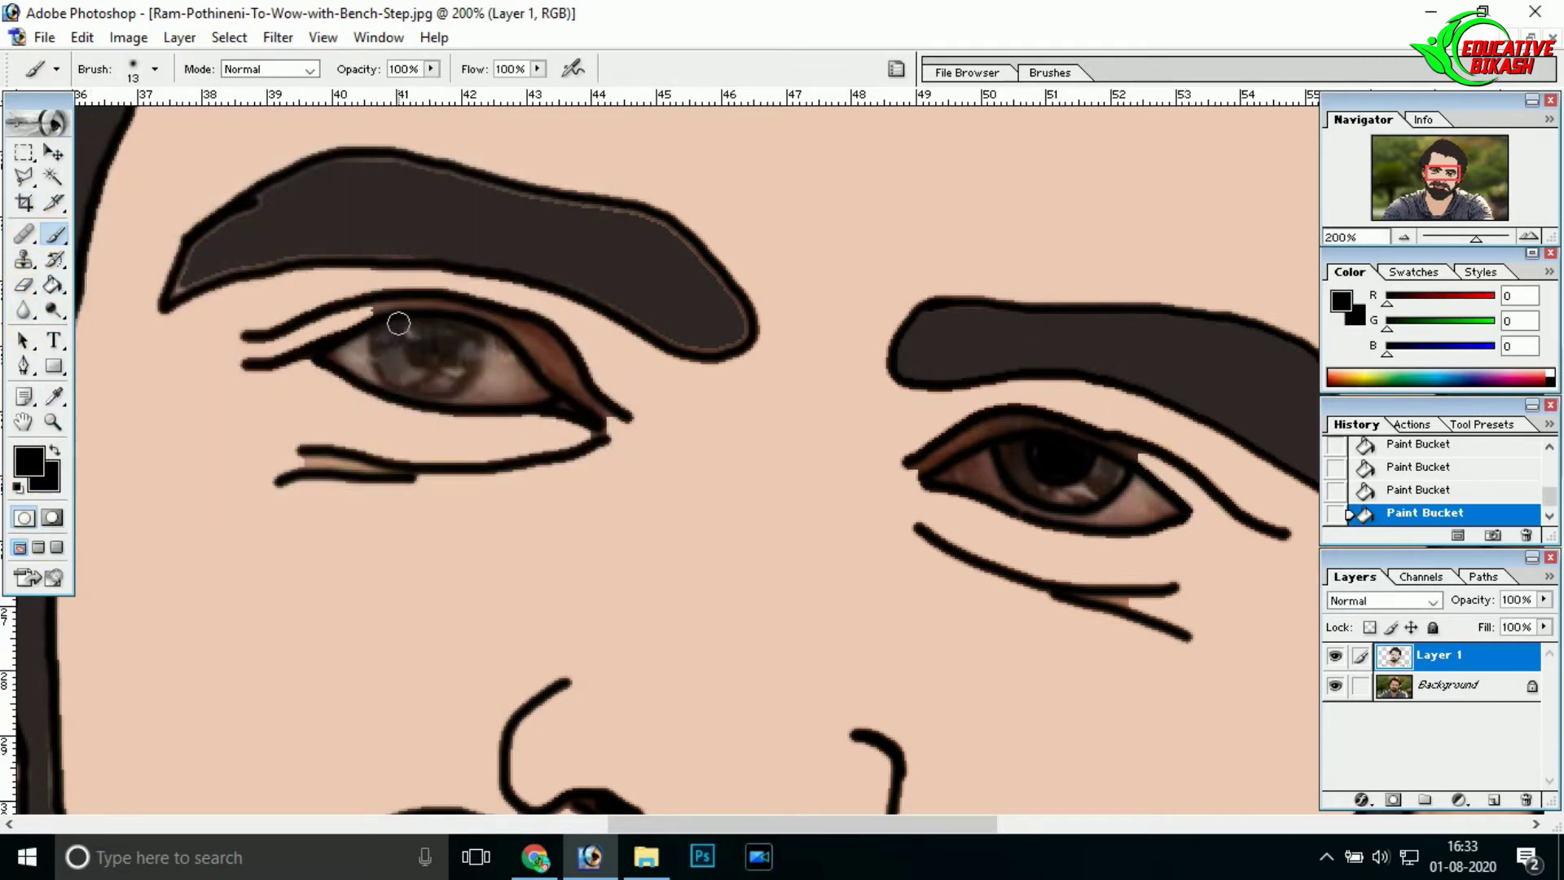
- Set the brush size to 6 px and undo the stray stroke on the eye
right_click(435, 365)
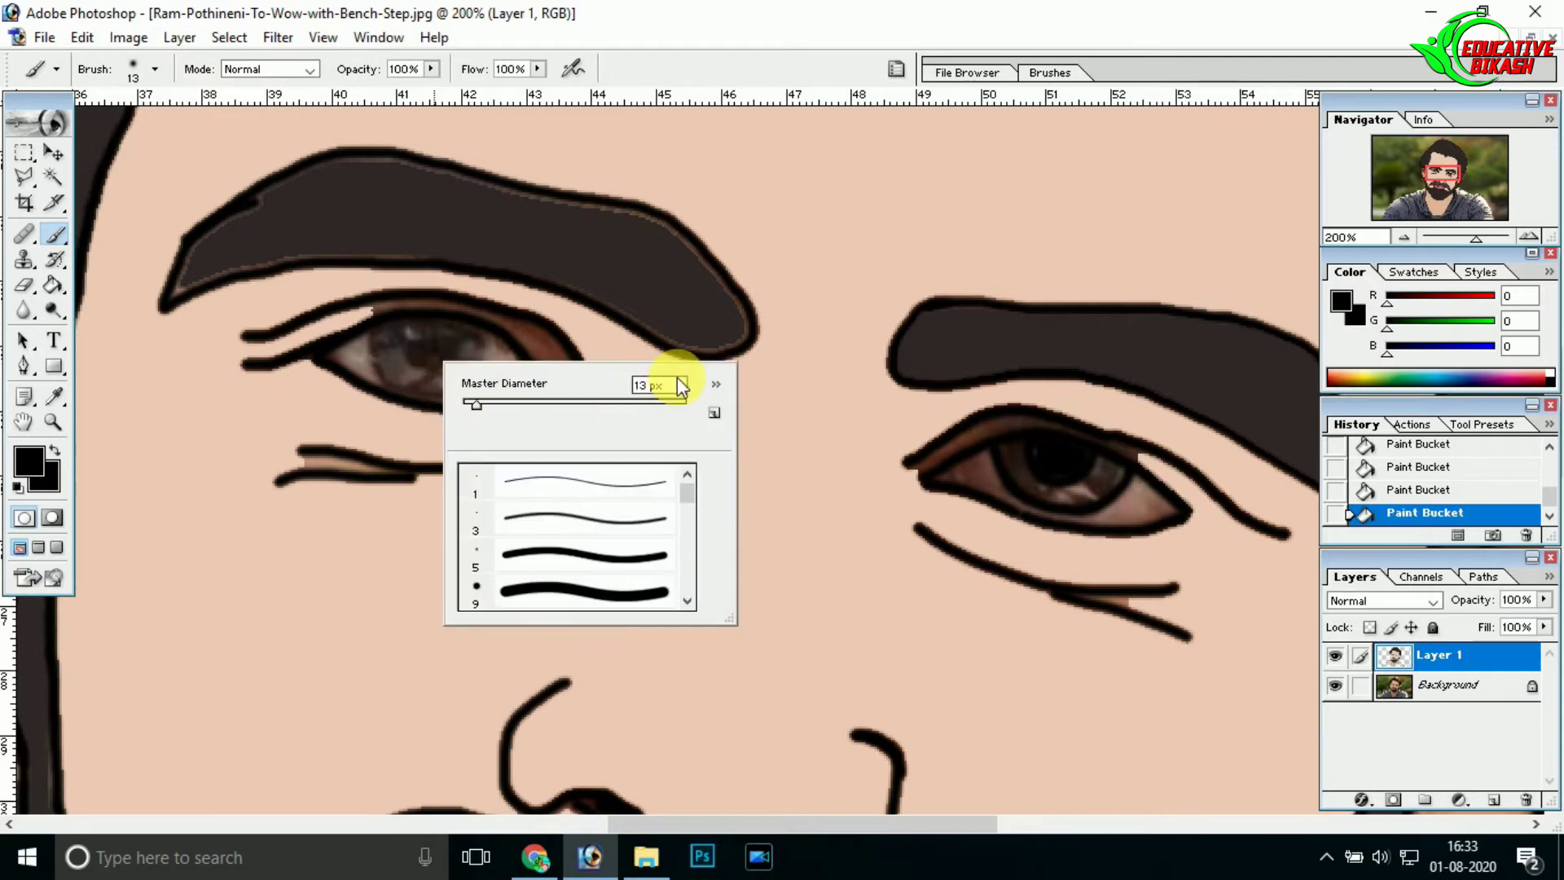
text(6)
key(Return)
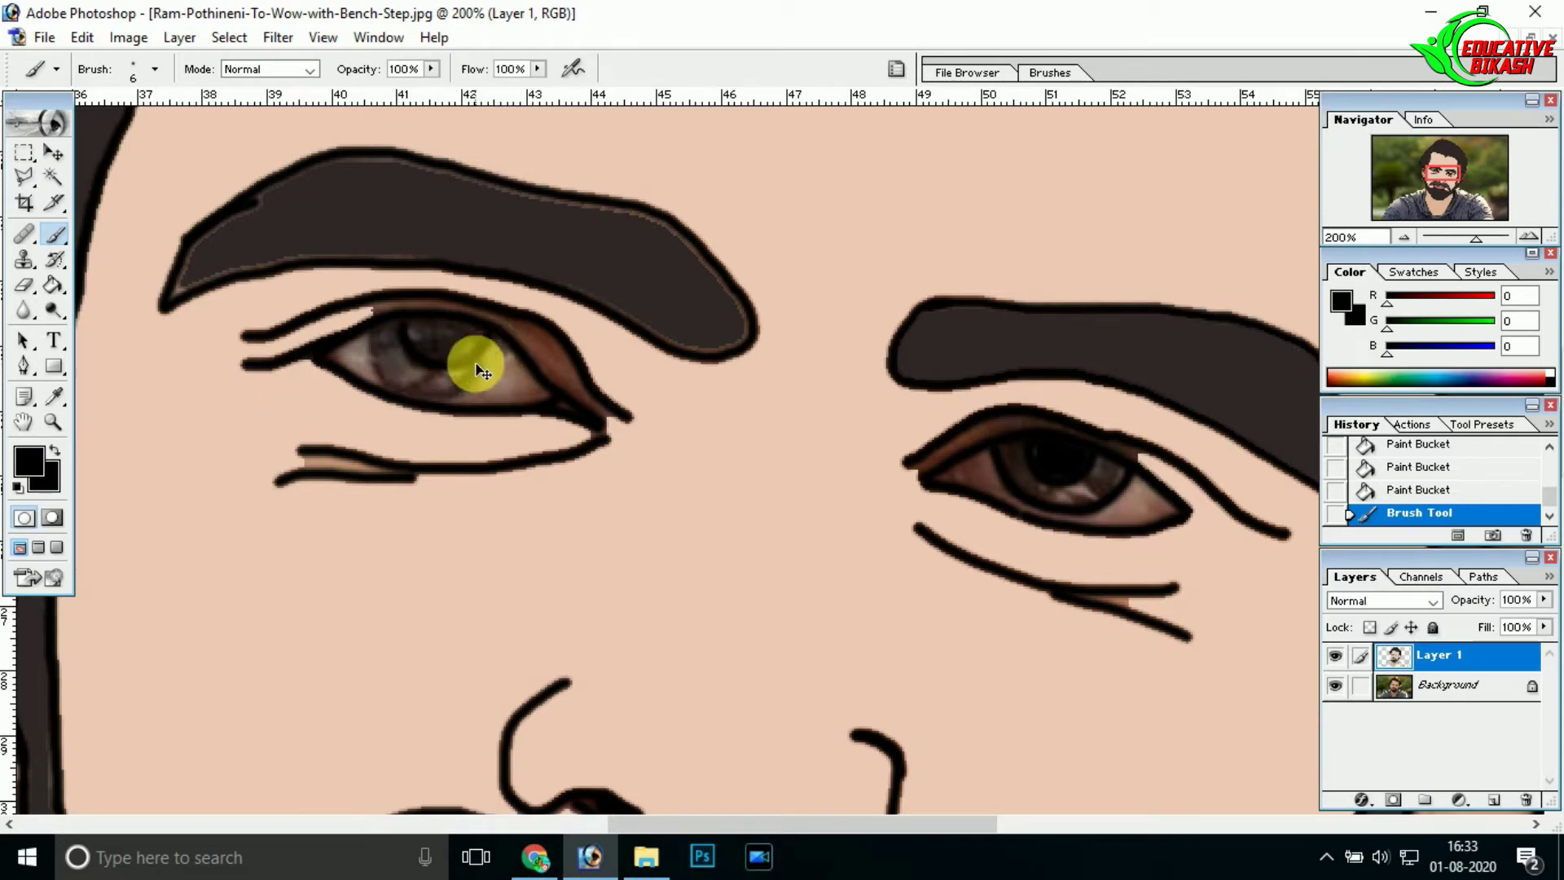
key(ctrl+z)
key(ctrl+z)
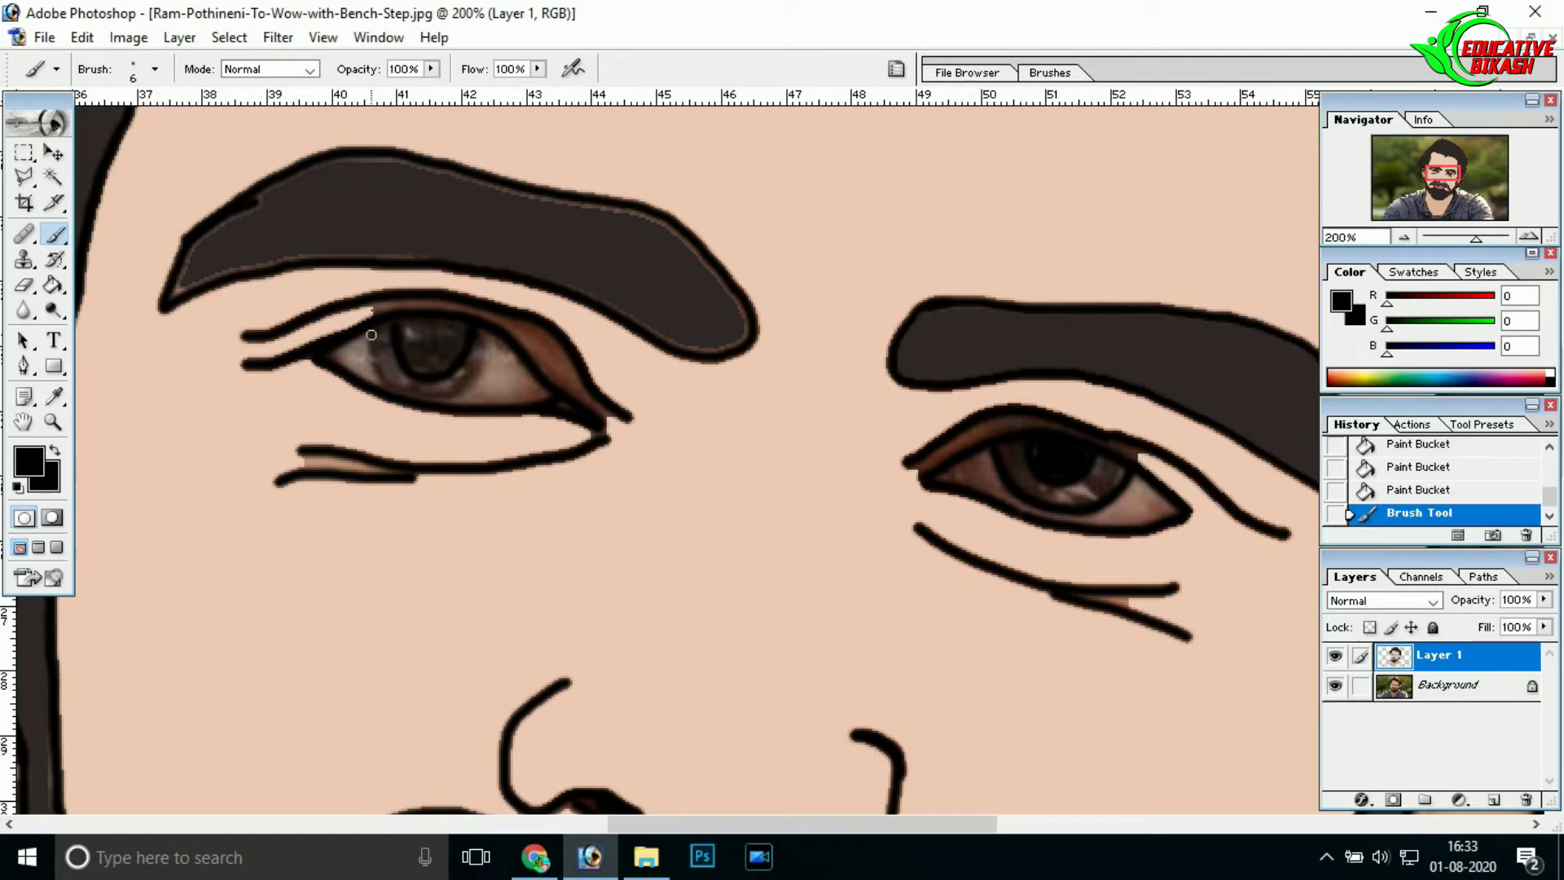
click(435, 404)
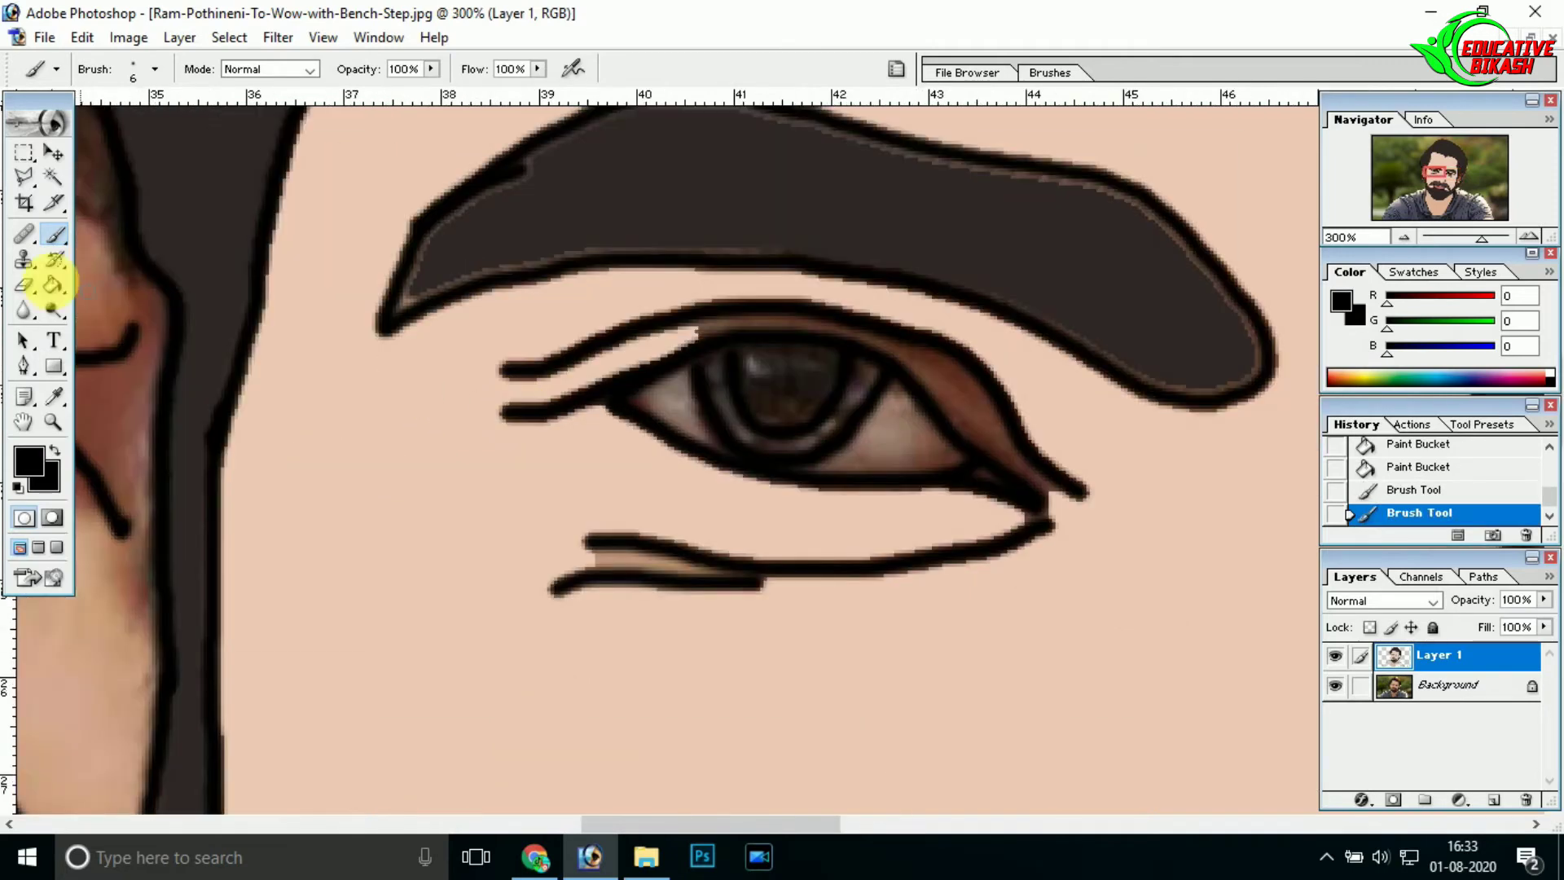
- Fill the whites of both eyes with a very light pink
key(i)
click(29, 462)
click(539, 189)
key(b)
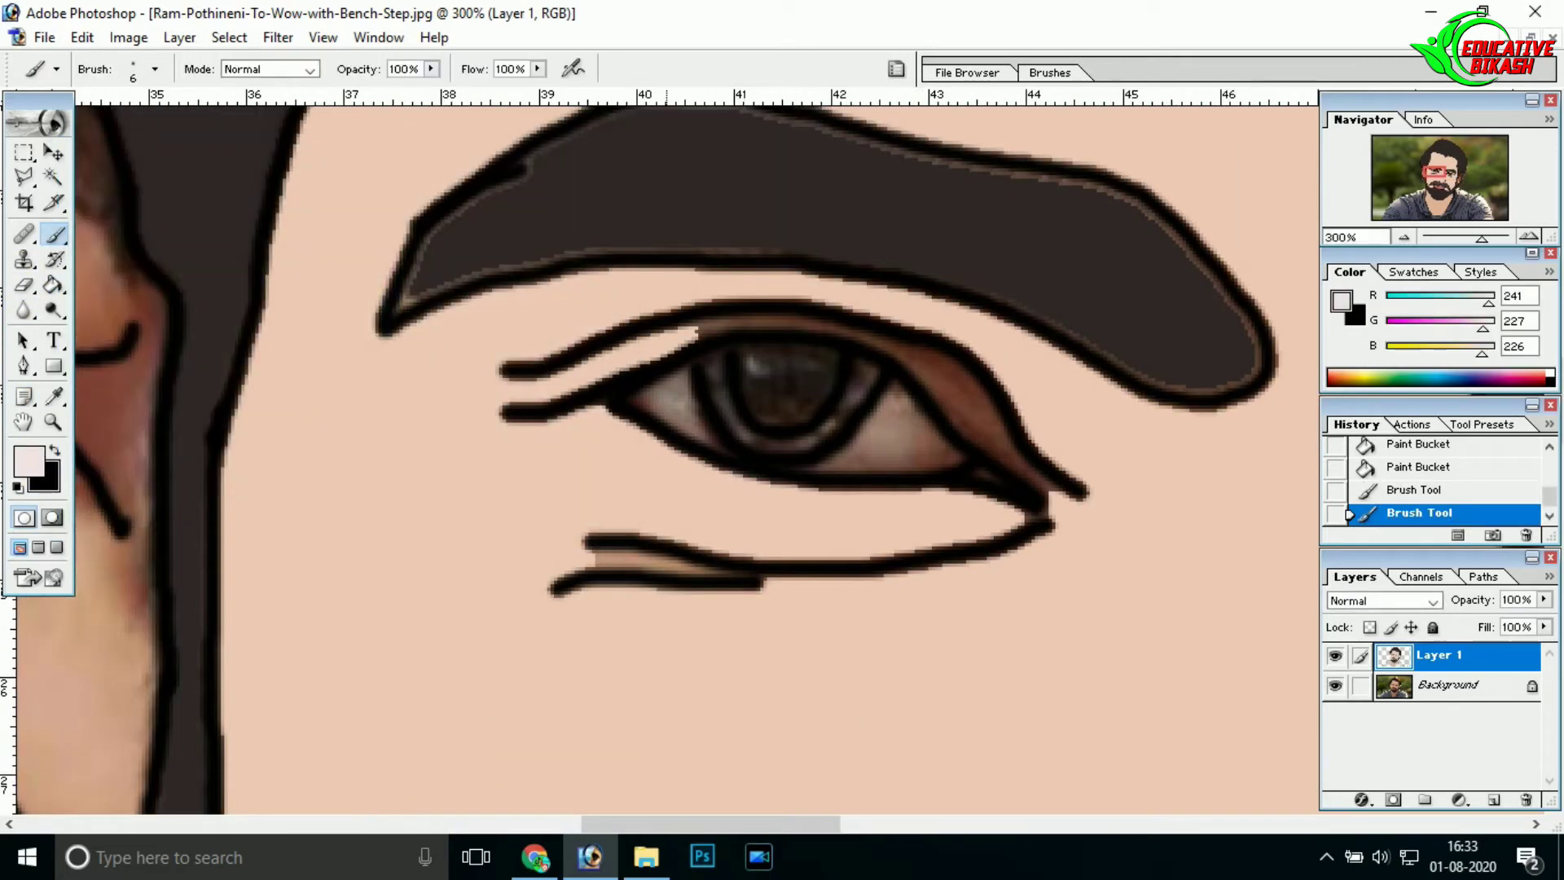
click(54, 287)
click(680, 411)
click(843, 438)
click(891, 487)
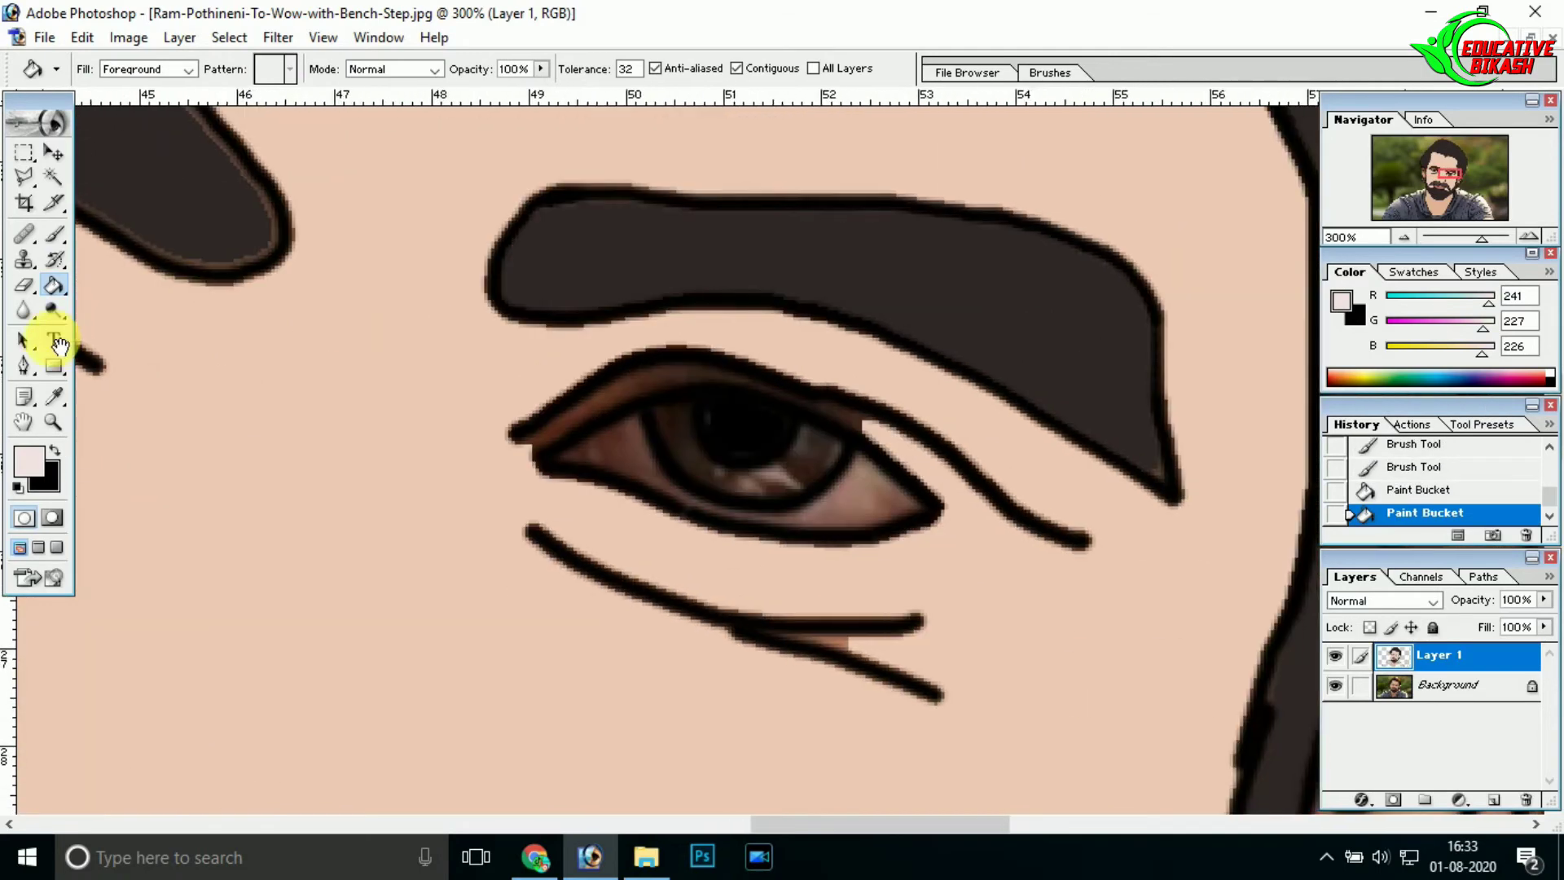
click(611, 460)
click(896, 509)
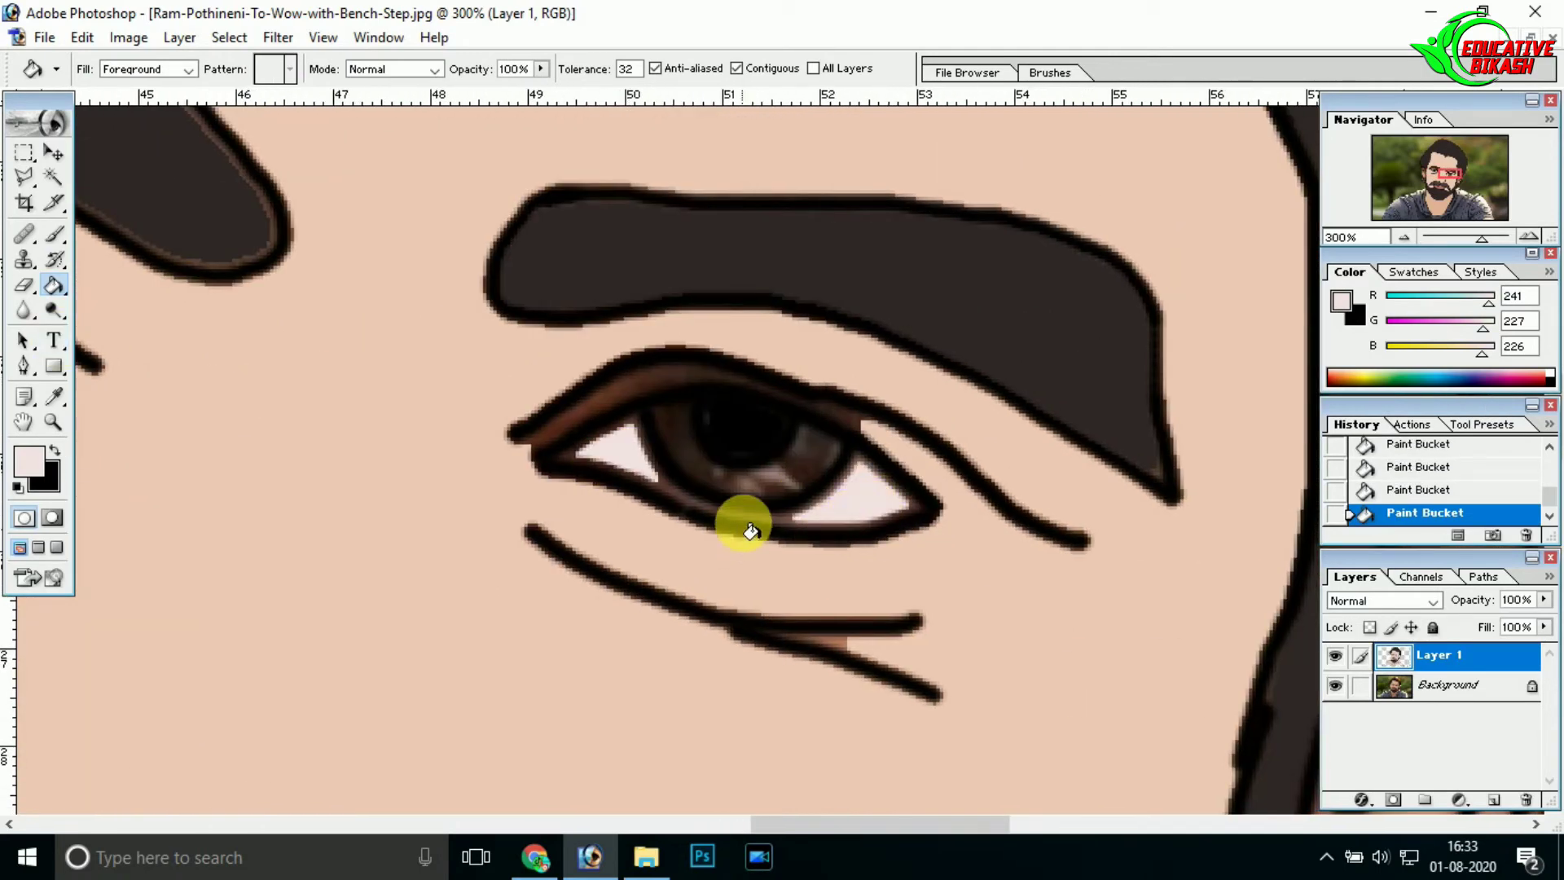
- Try a slightly darker pink on the iris and left eye, undoing the unwanted fills
click(29, 468)
click(129, 237)
click(551, 185)
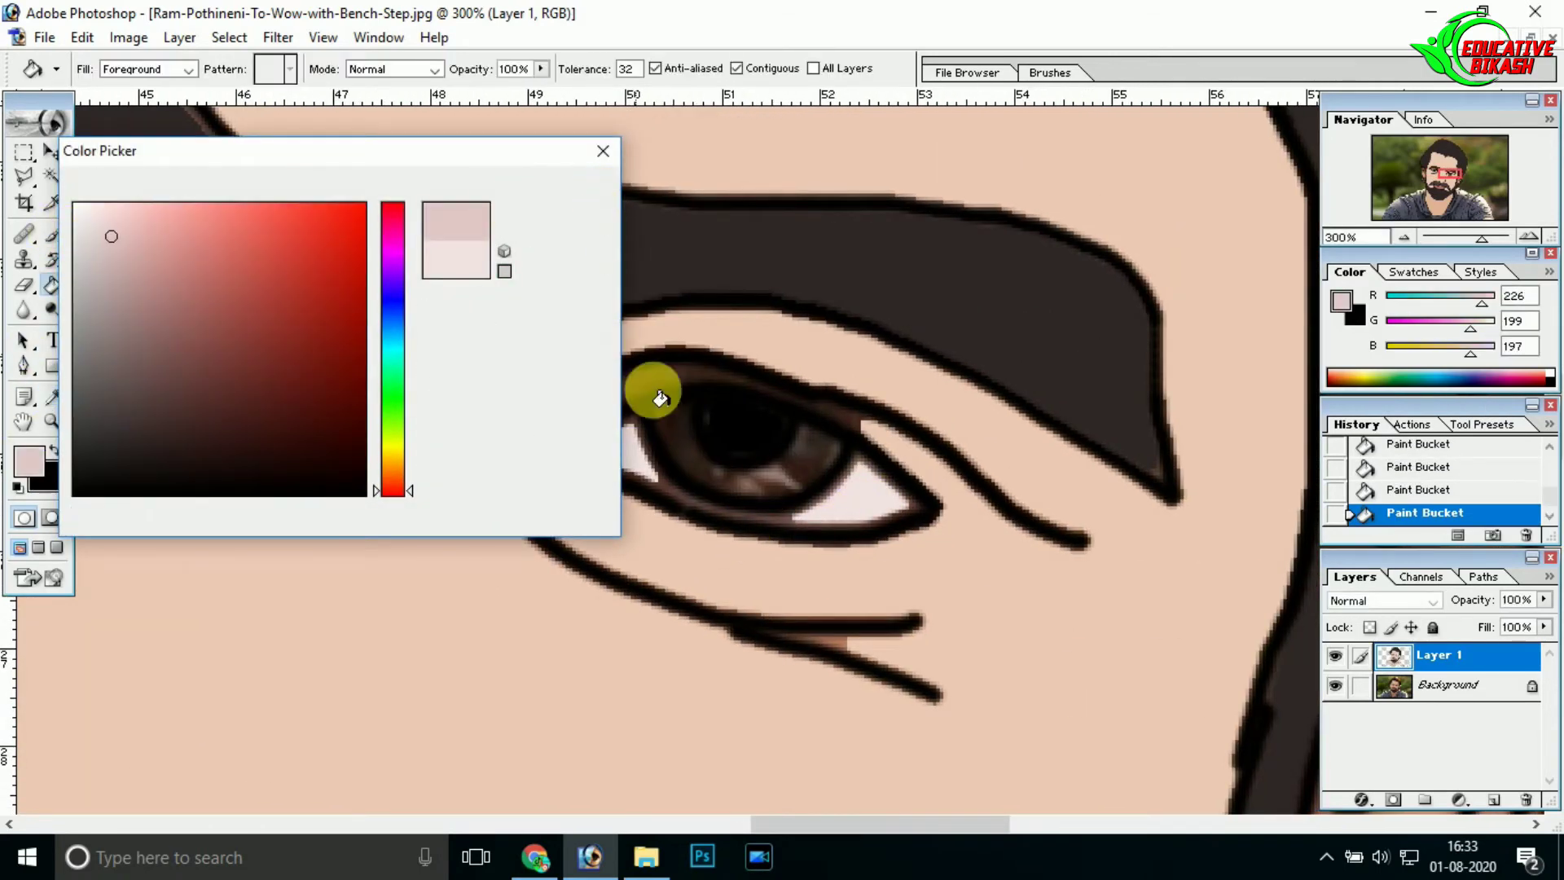
click(680, 449)
key(ctrl+z)
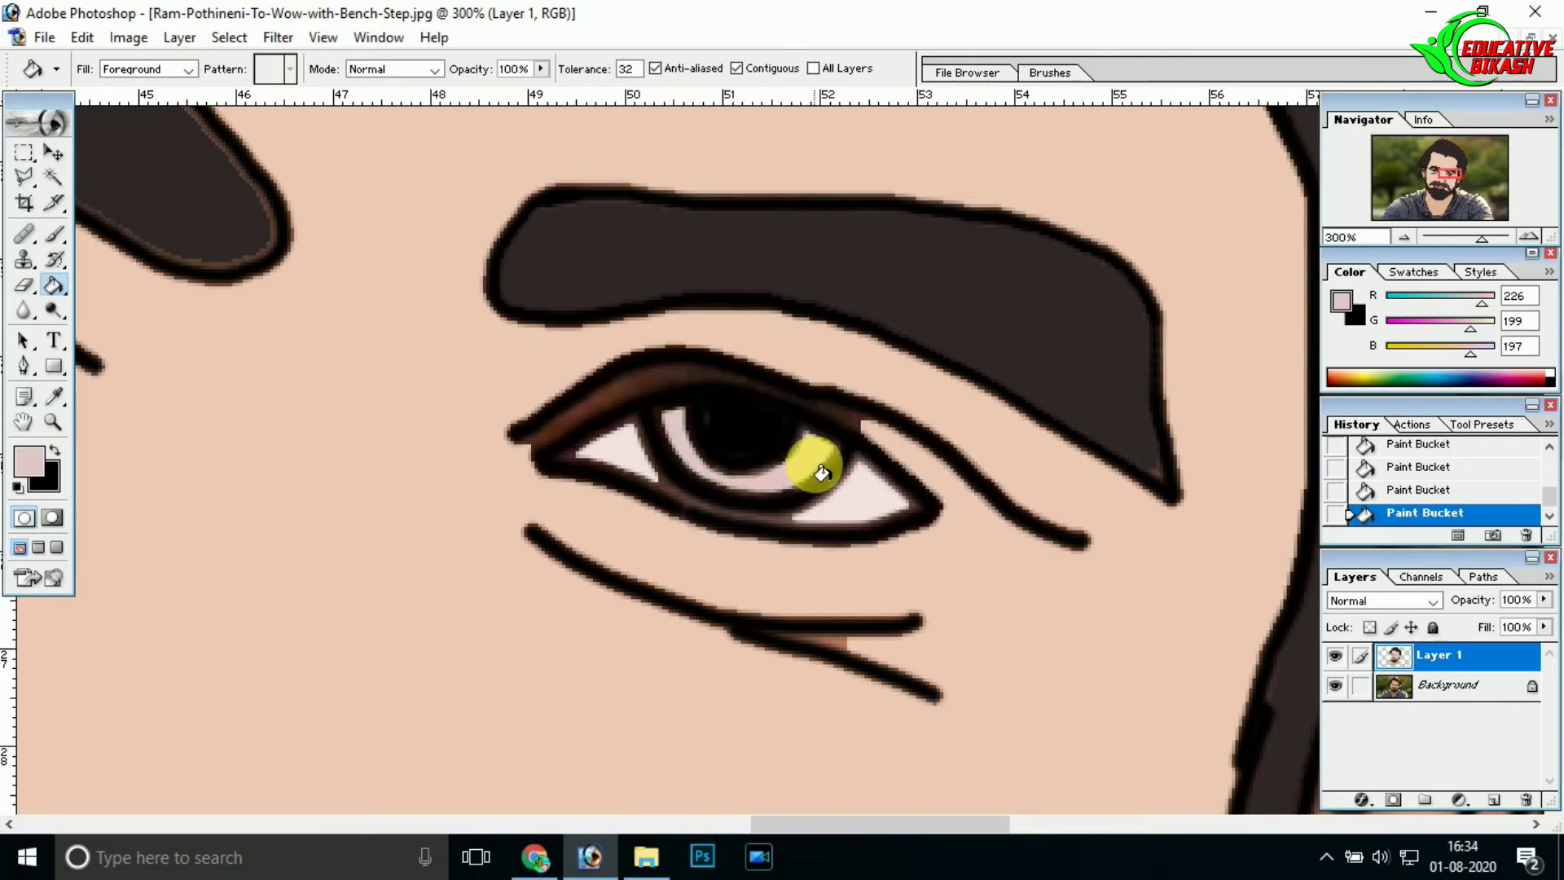
drag(489, 420, 872, 399)
drag(267, 256, 500, 321)
click(513, 366)
key(ctrl+z)
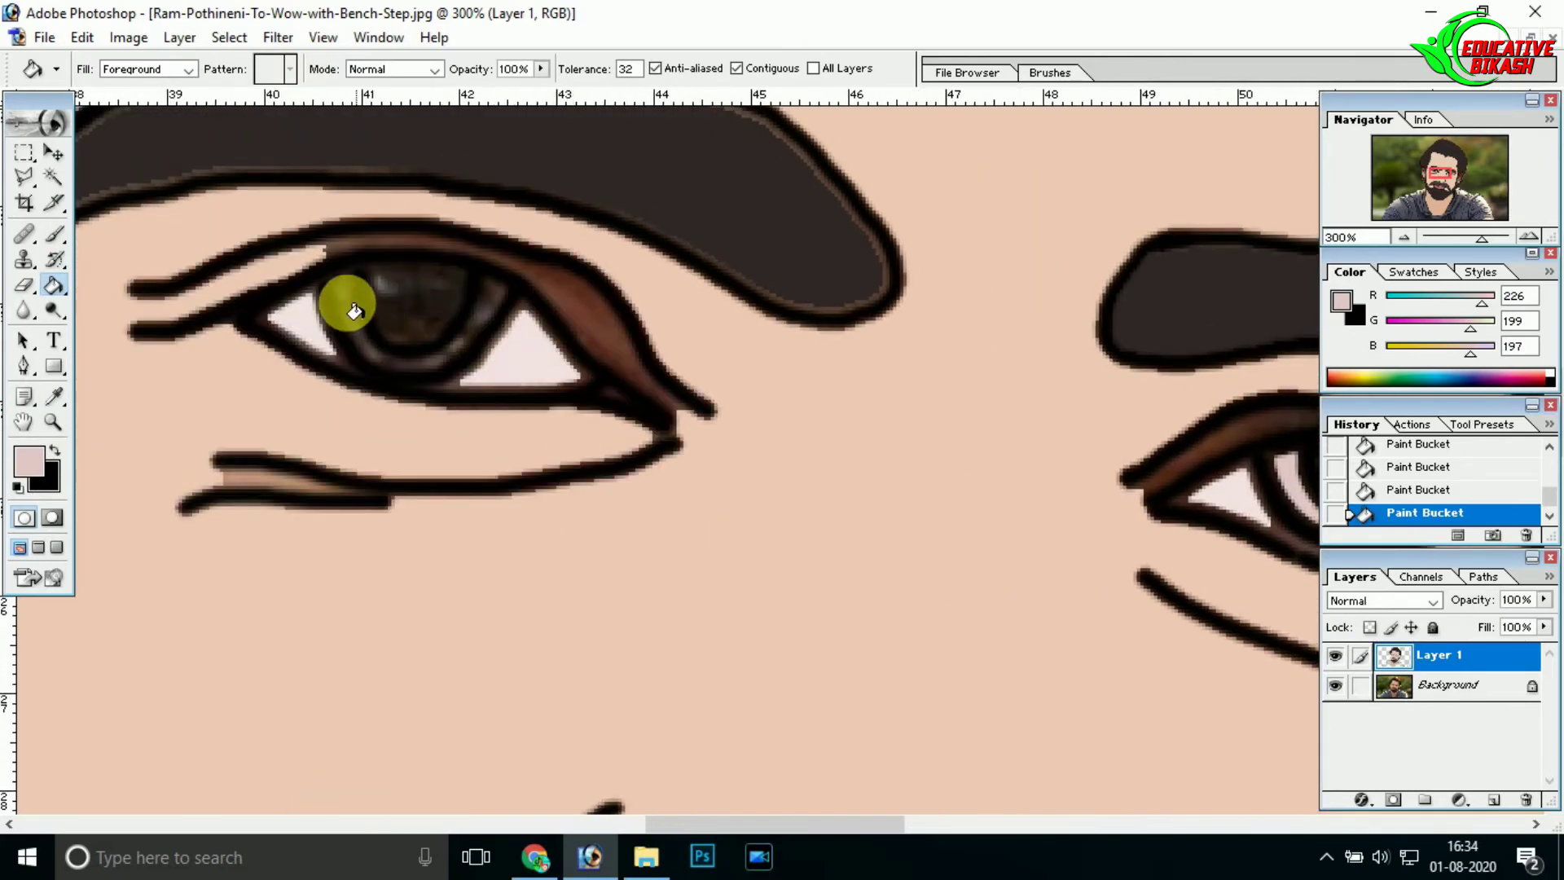
key(ctrl+z)
key(ctrl+z)
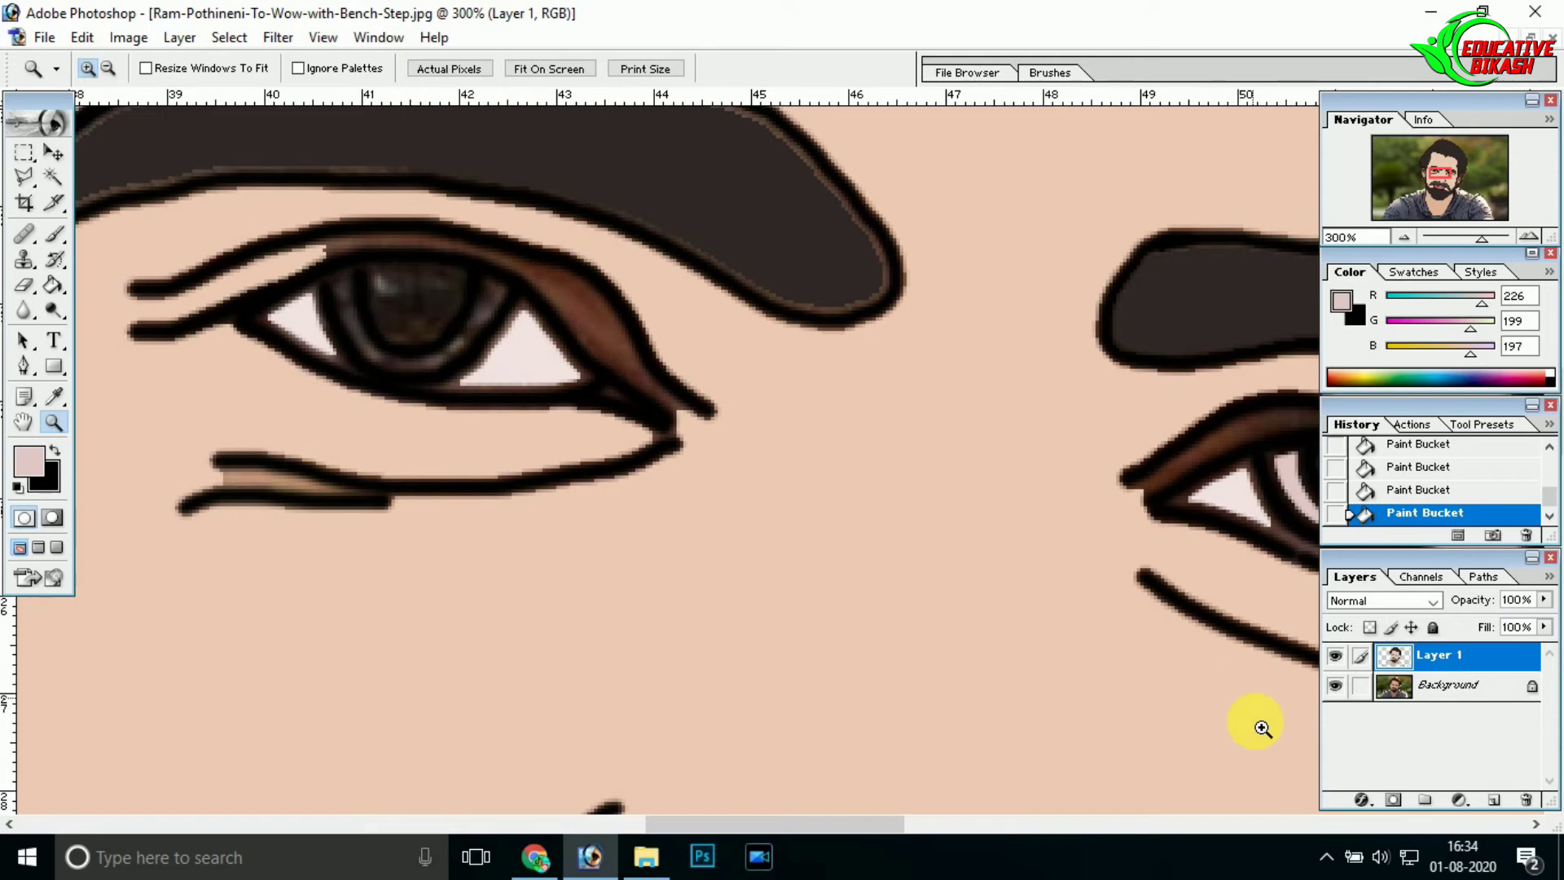
- Zoom into the left eye and try a Paint Bucket fill on the iris ring
click(1336, 685)
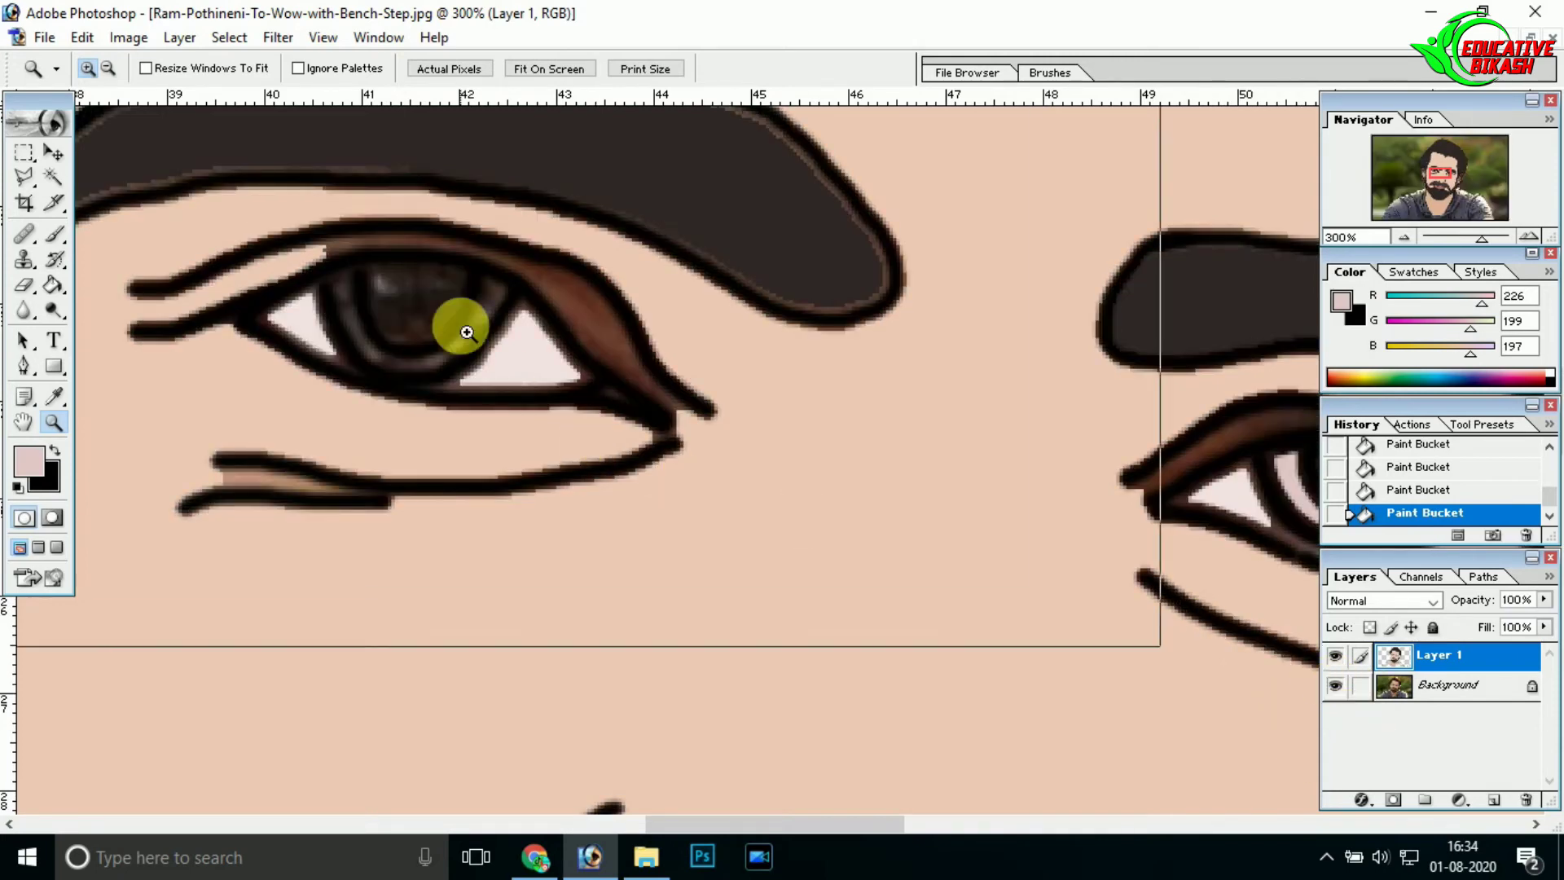
drag(1162, 552, 454, 324)
drag(794, 497, 649, 418)
click(667, 430)
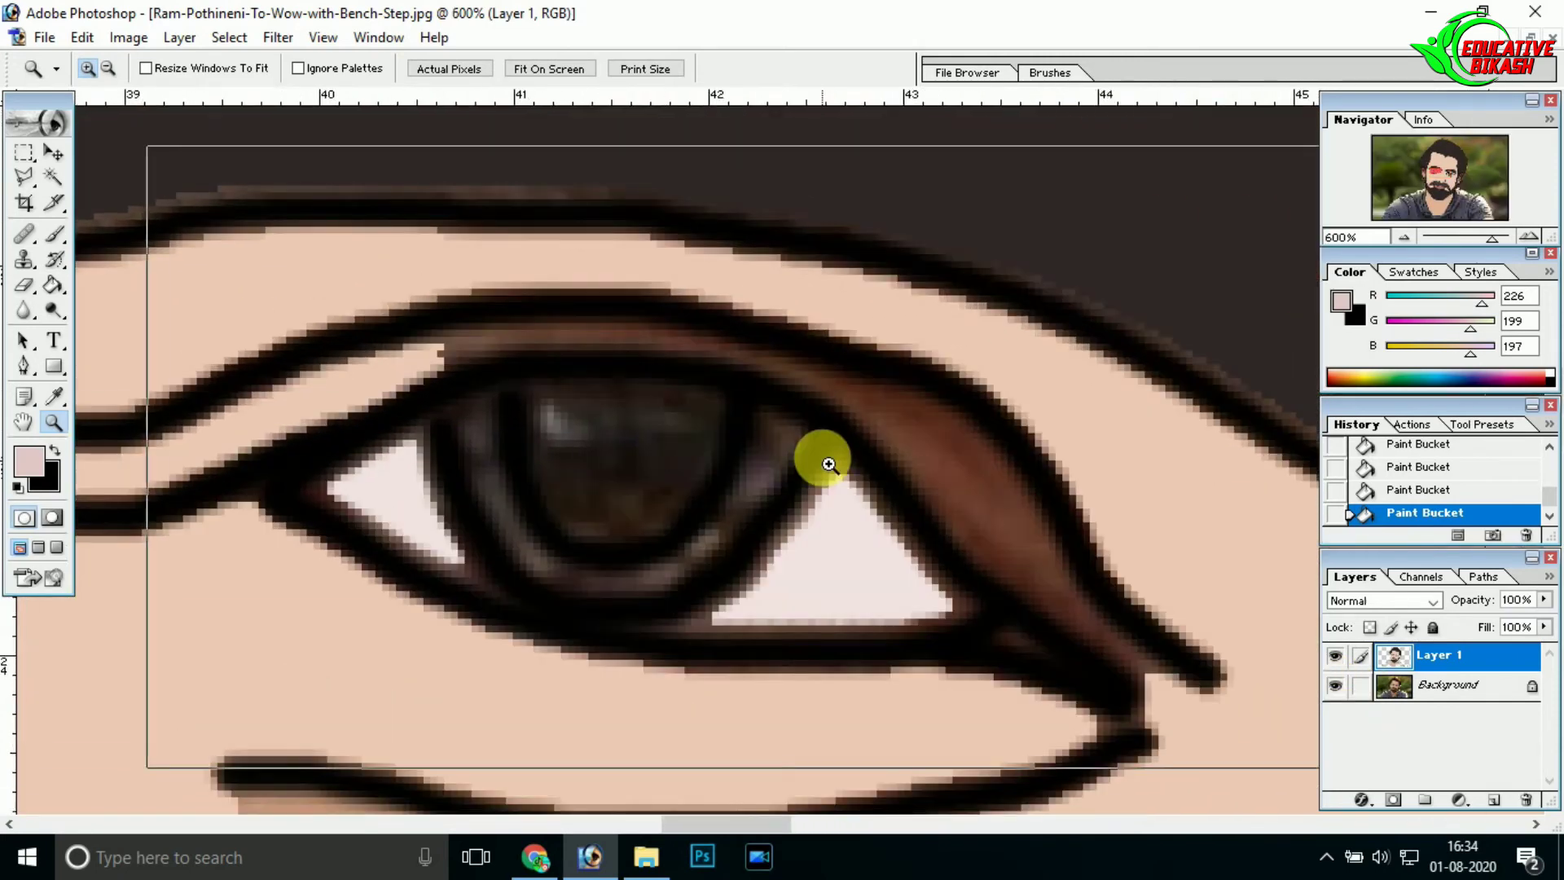
click(823, 457)
alt+click(785, 474)
click(53, 285)
click(688, 477)
- Outline the ring around the left iris with the Polygonal Lasso
click(25, 175)
click(436, 420)
click(456, 503)
click(503, 570)
click(568, 577)
click(710, 409)
click(749, 442)
click(669, 547)
click(612, 595)
click(528, 603)
click(440, 554)
click(437, 424)
- Fill the selected iris ring light pink and deselect
click(53, 285)
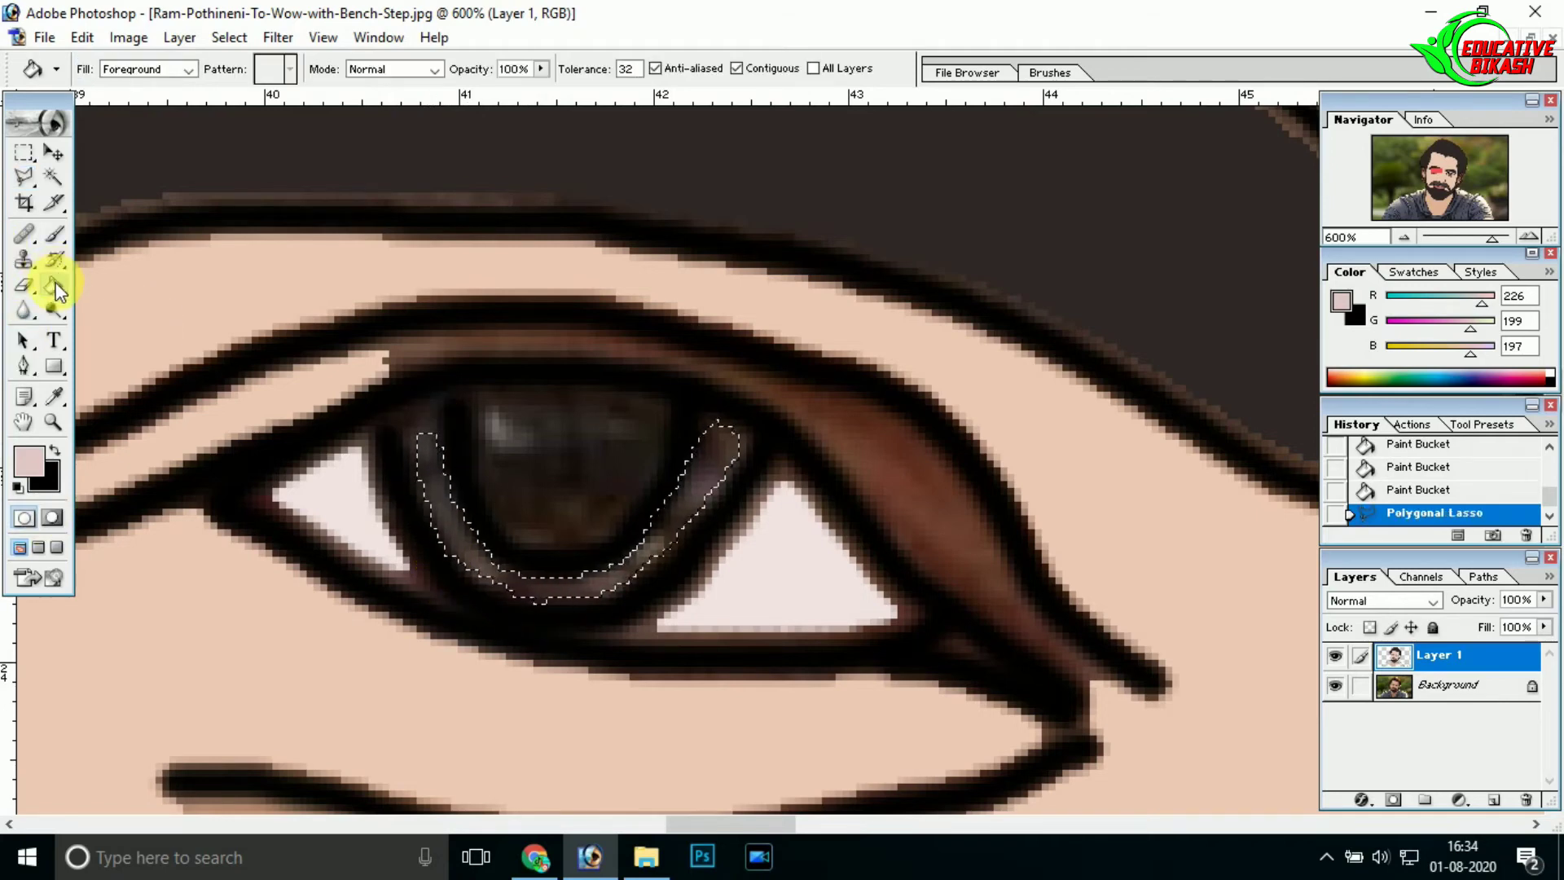
click(449, 491)
key(ctrl+d)
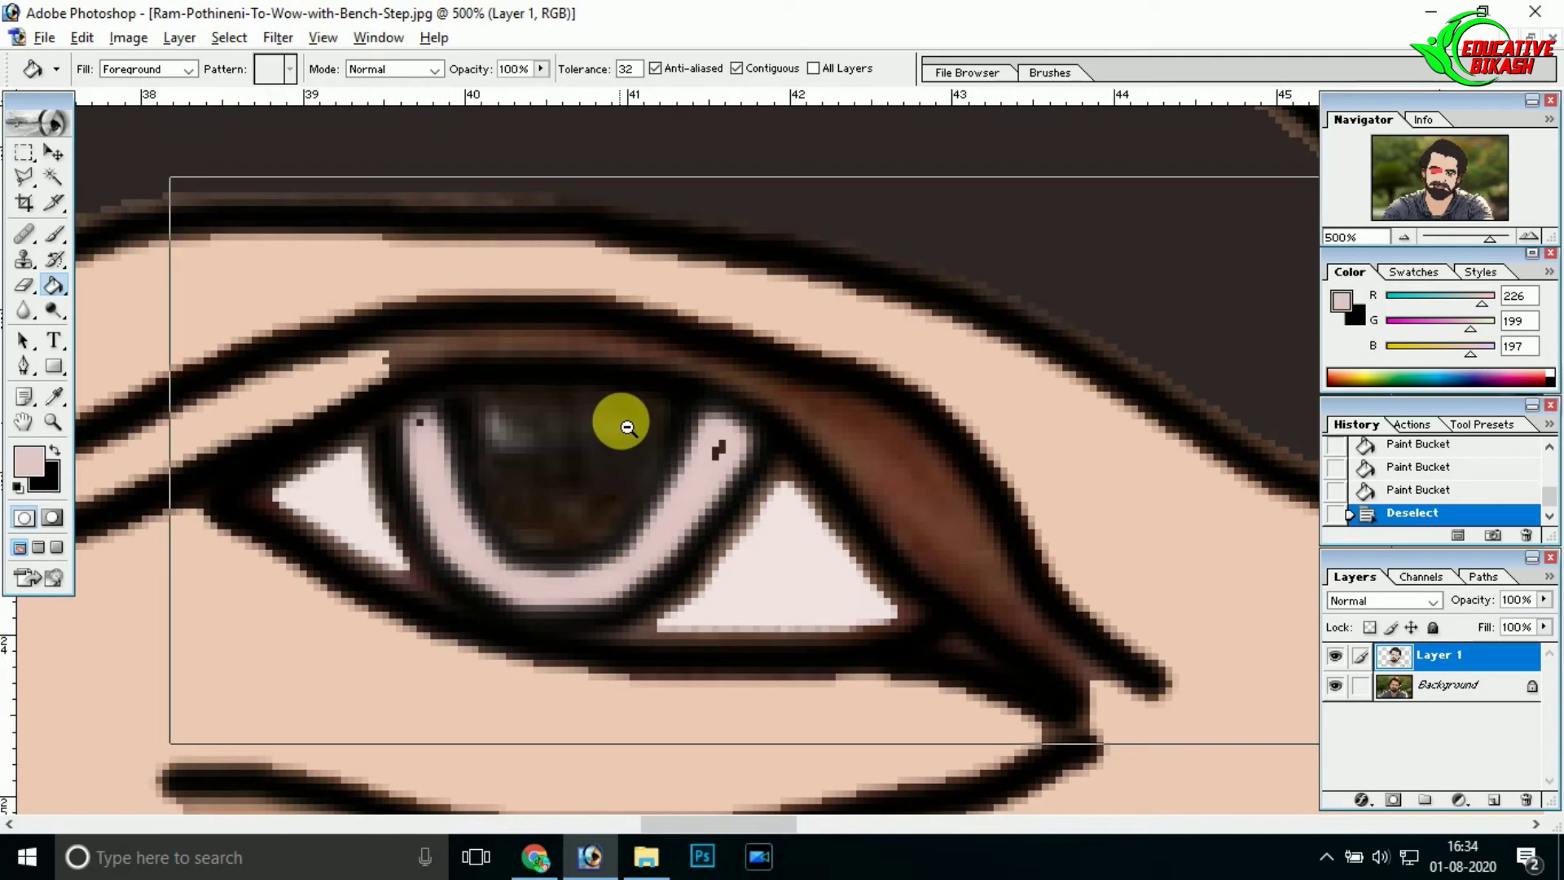
- Sample the flat skin tone and fill the first ear with it
key(ctrl+minus)
key(ctrl+minus)
key(ctrl+minus)
key(ctrl+minus)
key(ctrl+minus)
key(ctrl+minus)
ctrl+click(1026, 518)
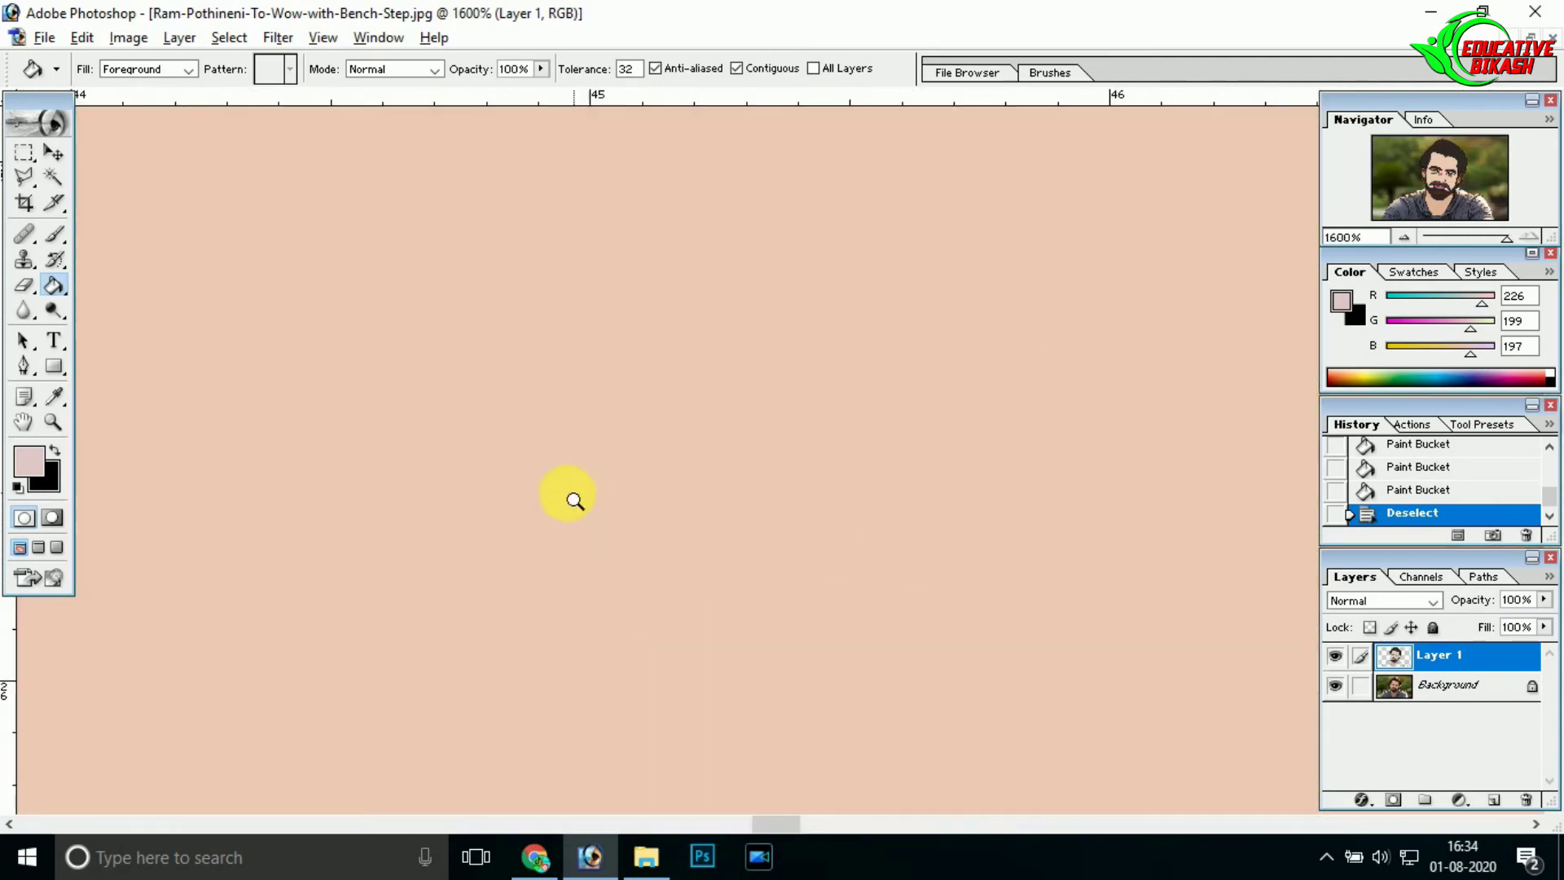
alt+click(516, 488)
alt+click(510, 487)
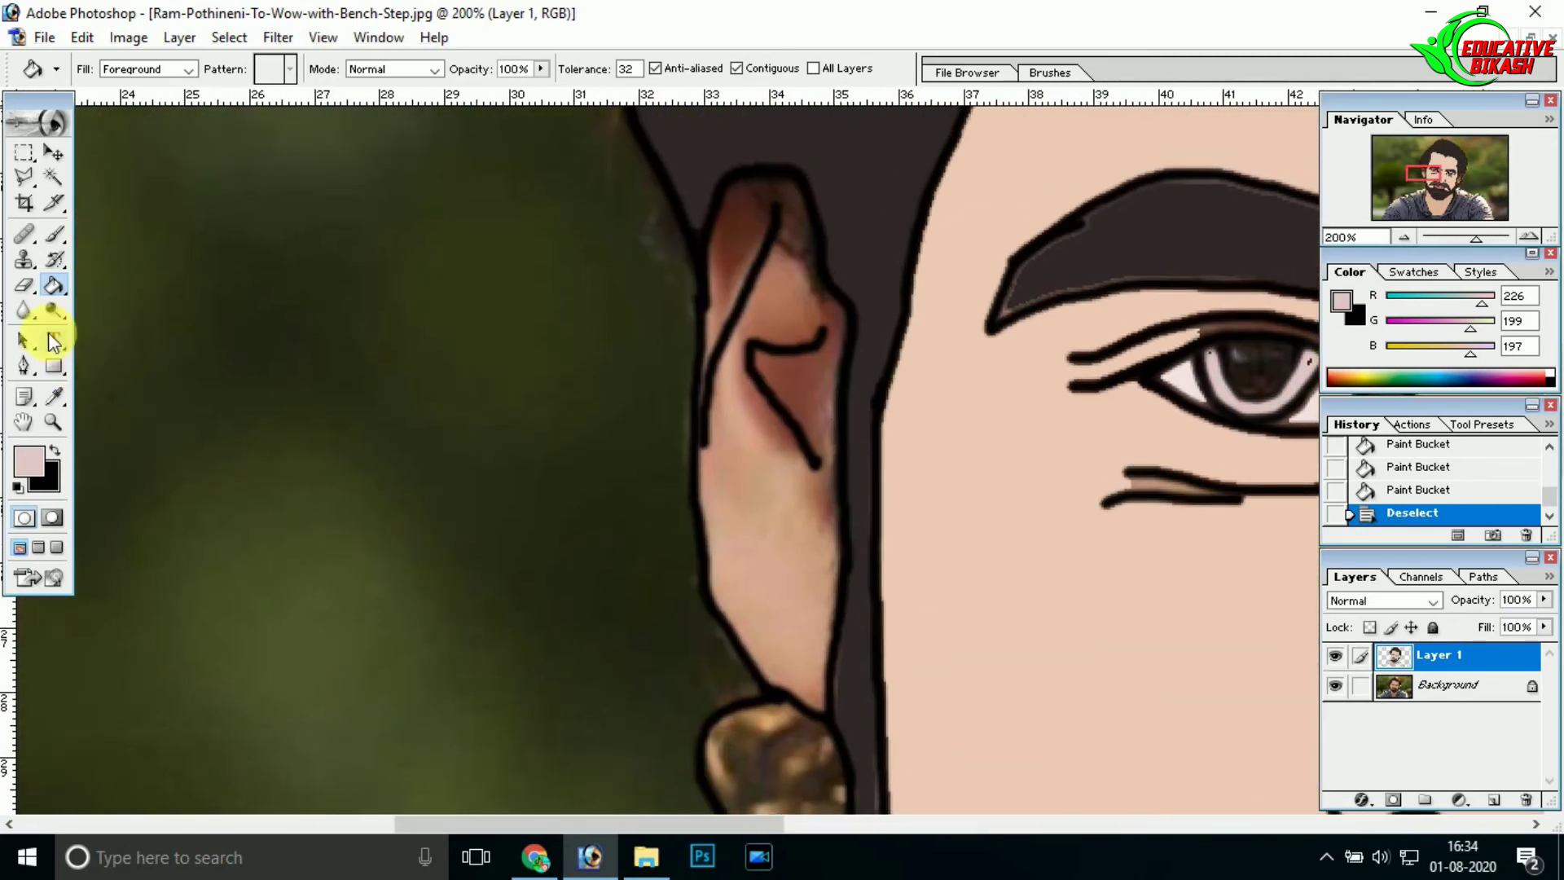
click(28, 461)
click(555, 185)
click(758, 513)
- Fill the other ear's lower, upper and inner-fold sections with skin tone
key(ctrl+Page_Down)
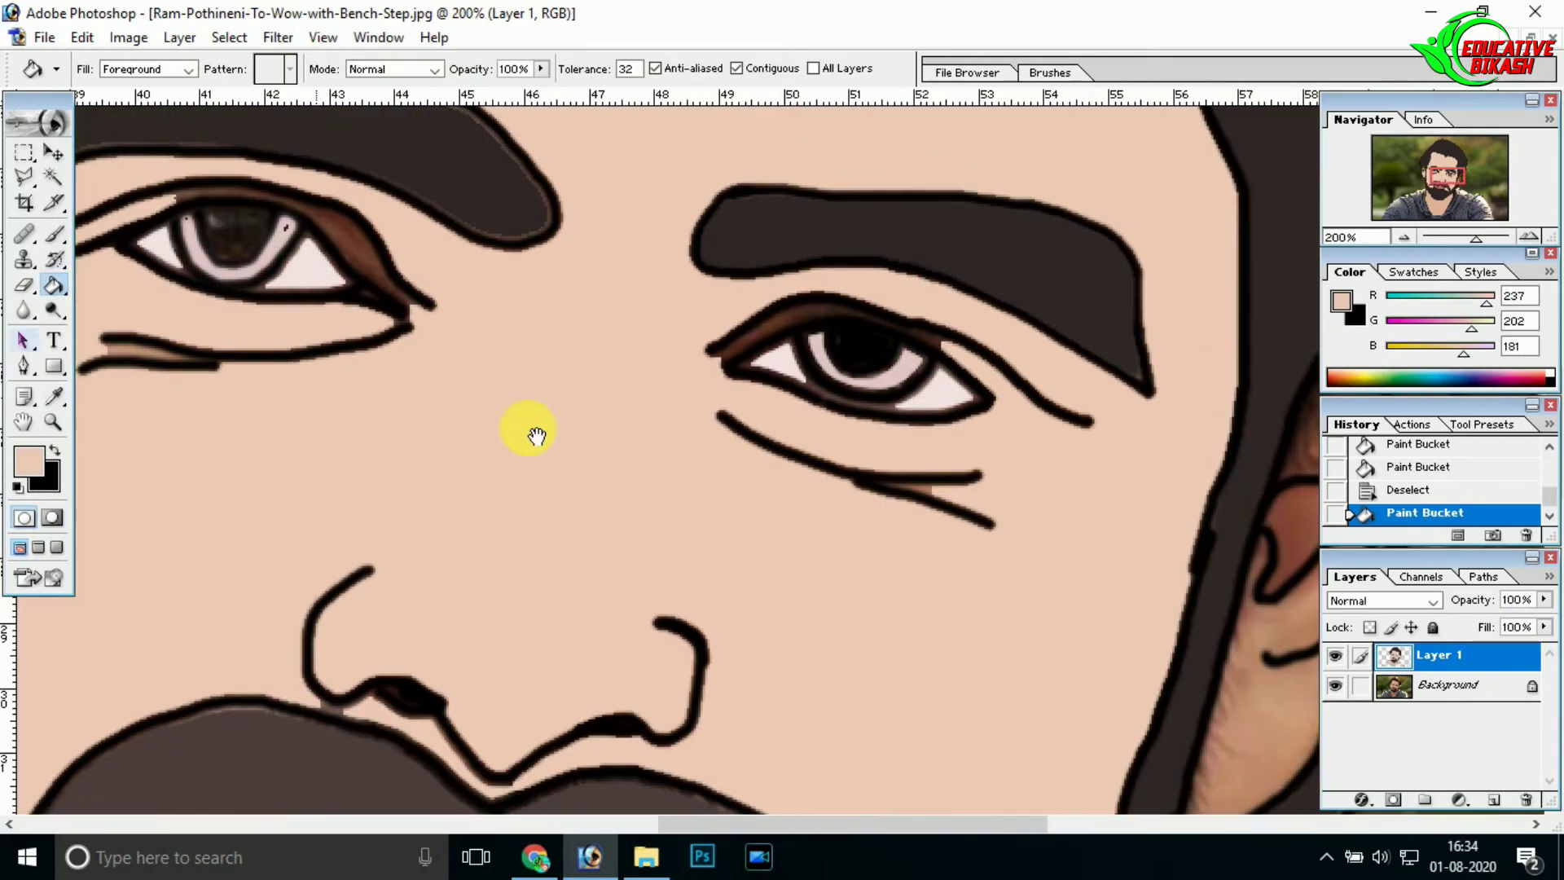
key(ctrl+Page_Down)
click(479, 611)
click(652, 245)
click(484, 444)
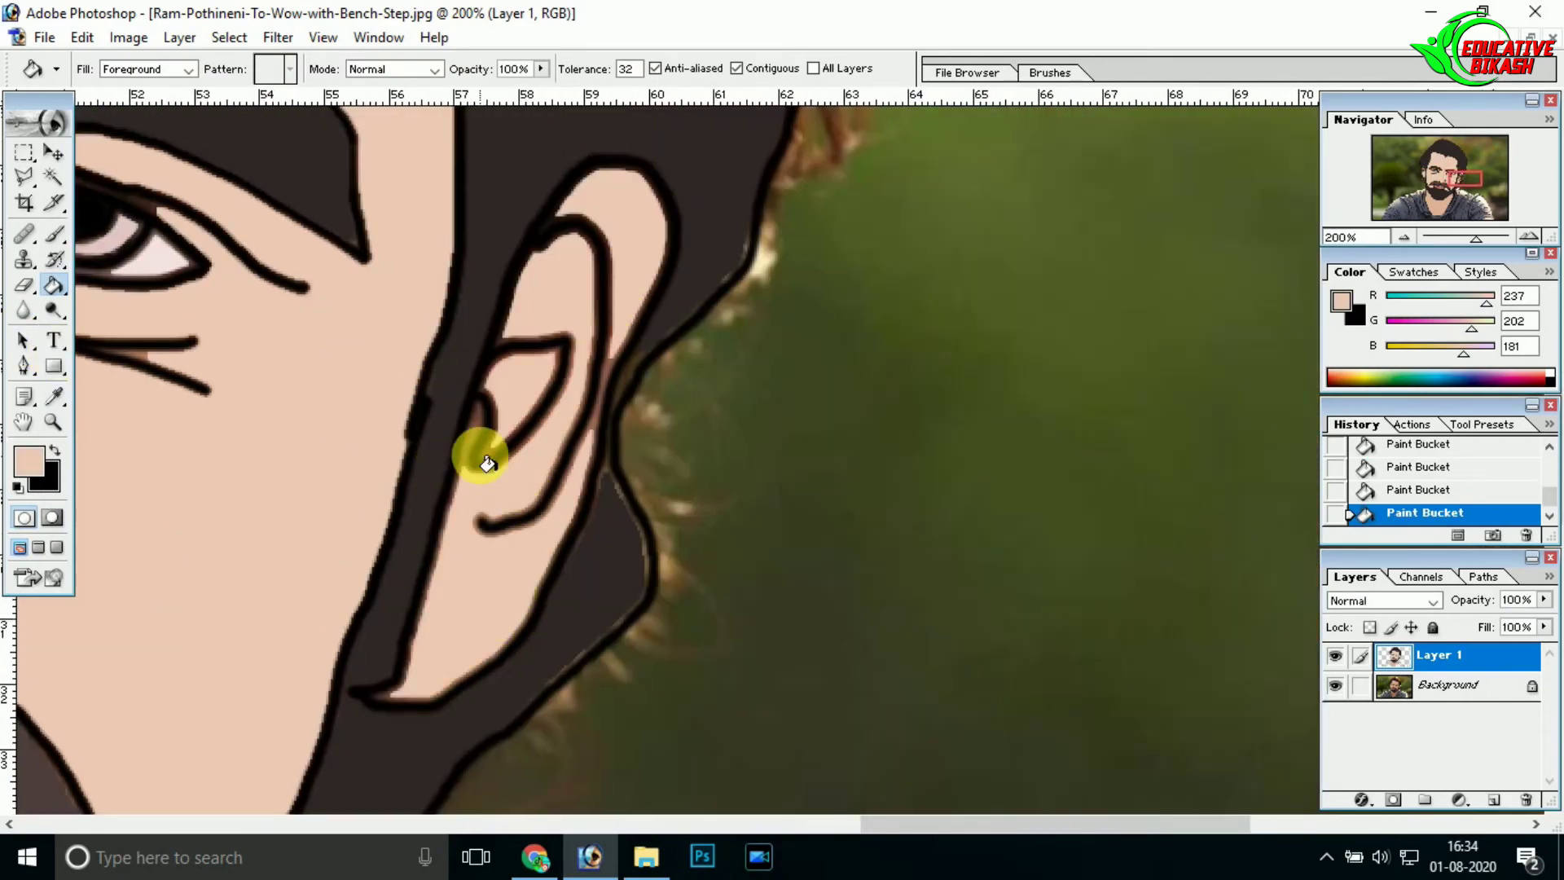
- Zoom onto the hoodie shoulder and sample its grey-blue as the foreground colour
drag(551, 475, 454, 377)
alt+click(614, 510)
alt+click(453, 541)
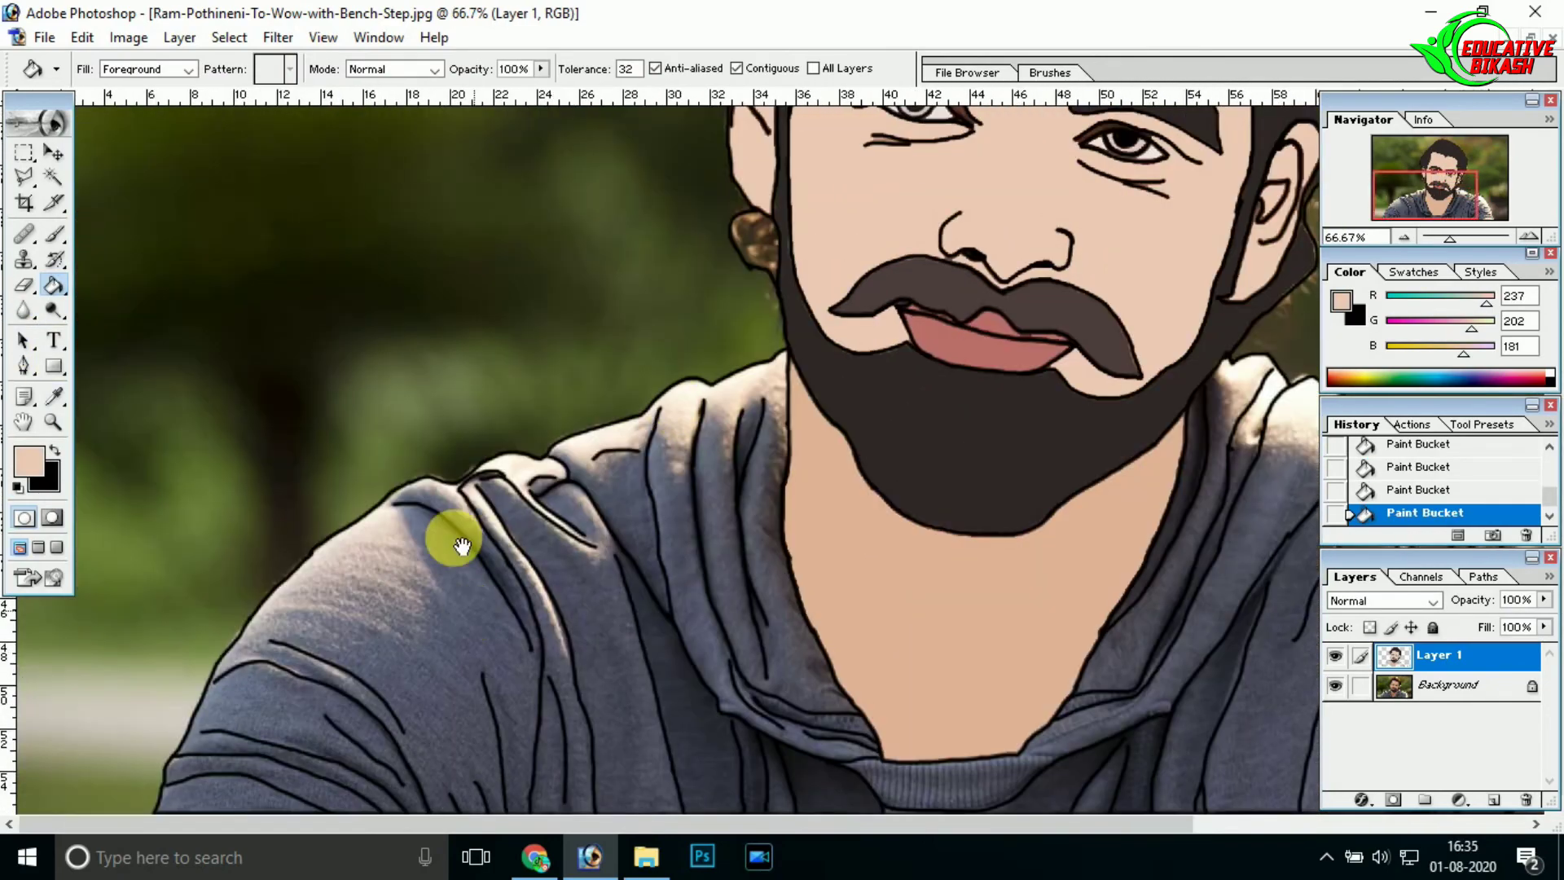
ctrl+click(445, 673)
click(29, 461)
click(1000, 473)
click(1182, 406)
- Fill the left shoulder and a grey hoodie strip with the sampled grey-blue
key(Return)
click(750, 425)
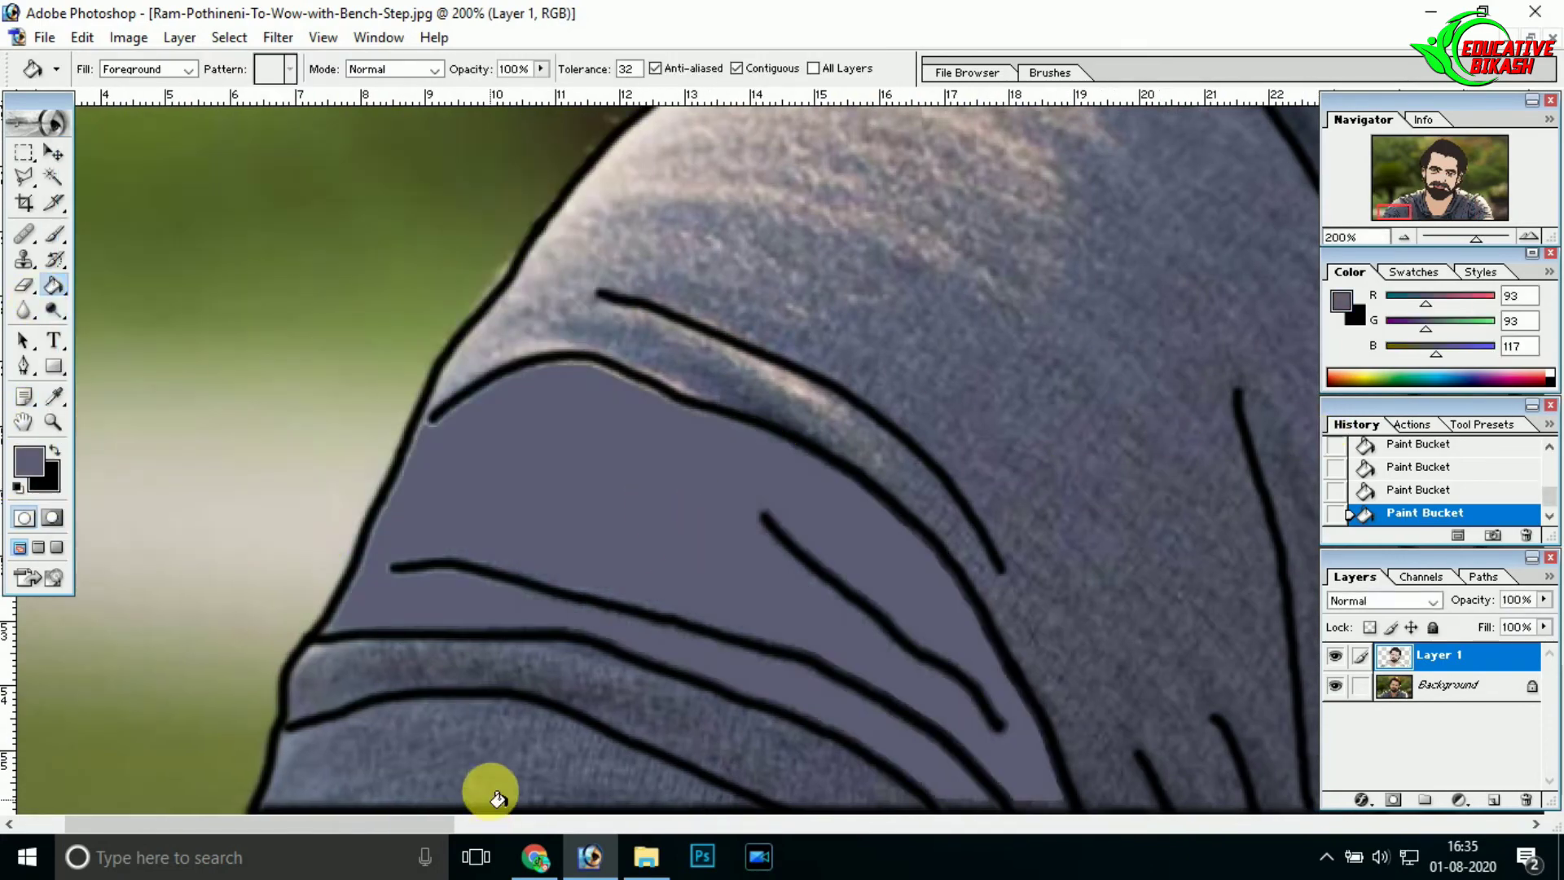
click(496, 796)
scroll(666, 720, right, 10)
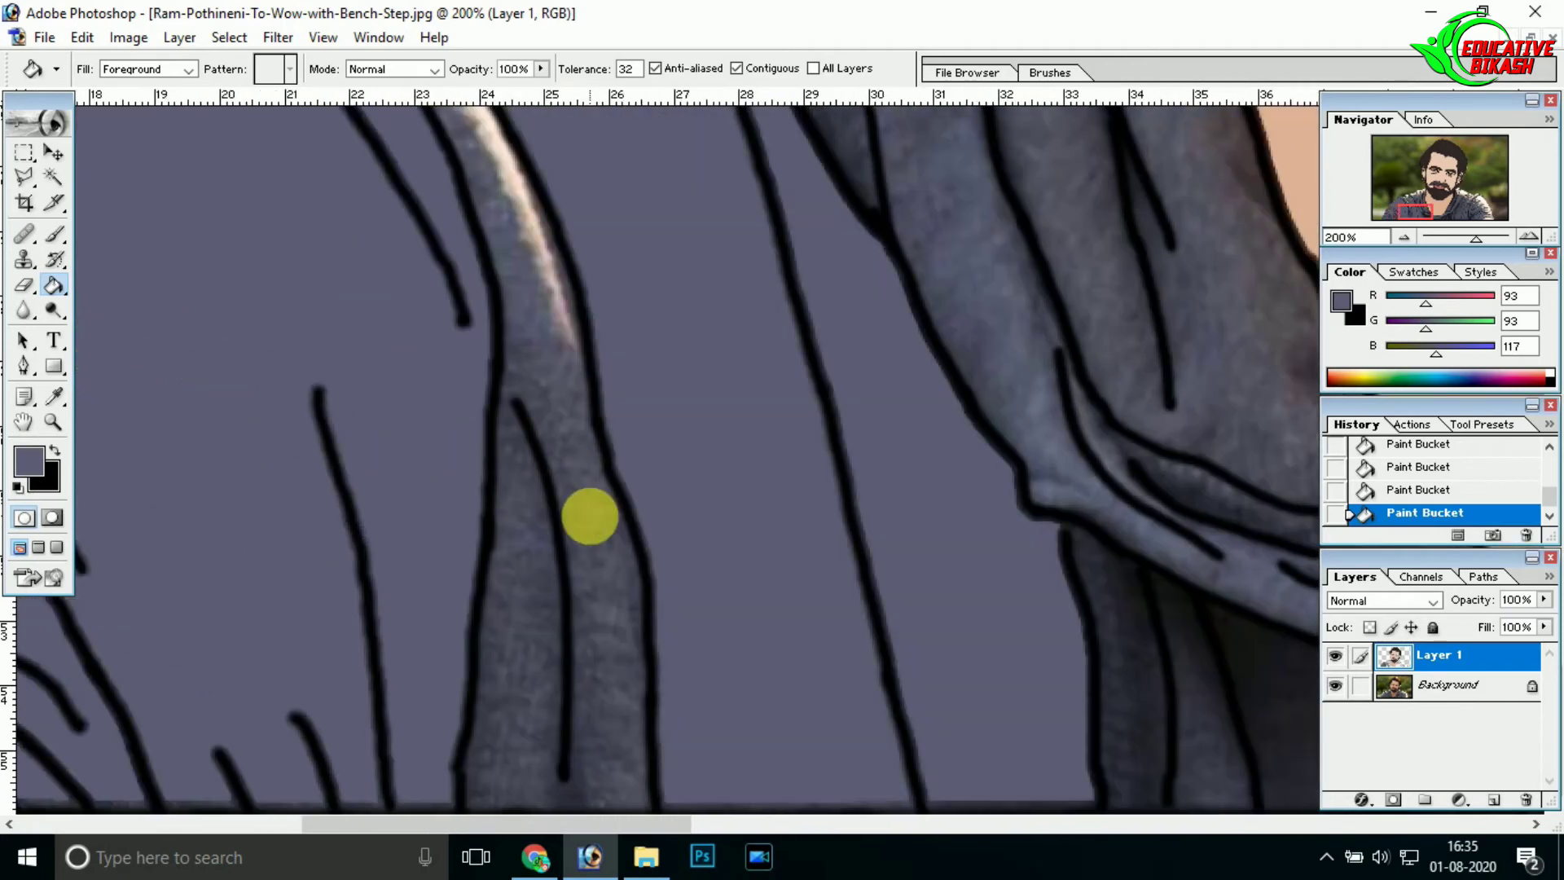
click(589, 516)
- Fill the collar strip, both shoulders and the shadow below the collar grey-blue
key(ctrl+minus)
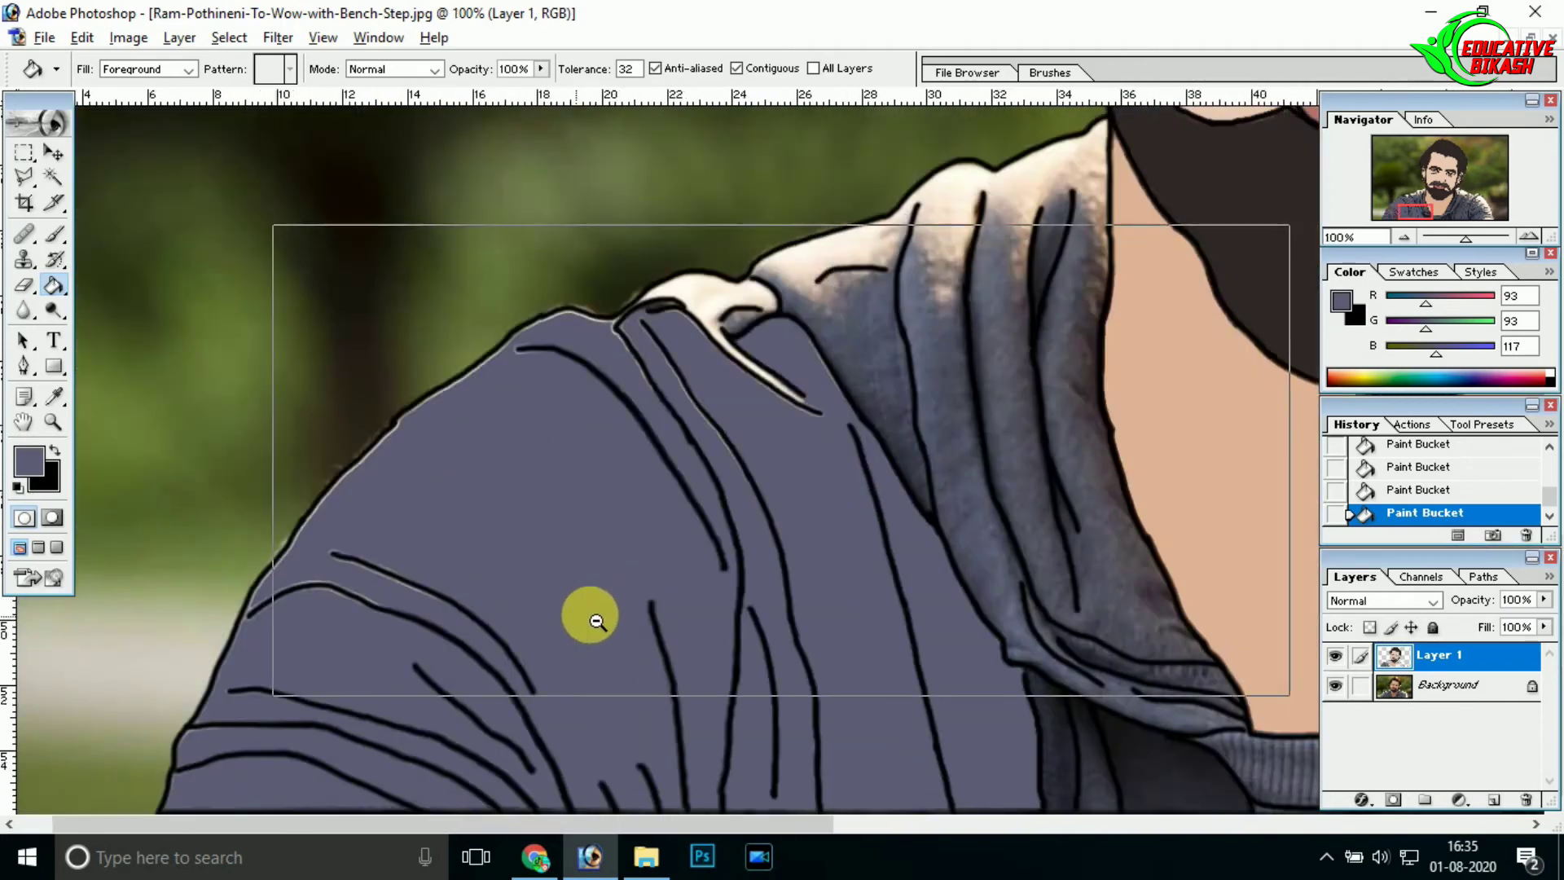
key(ctrl+minus)
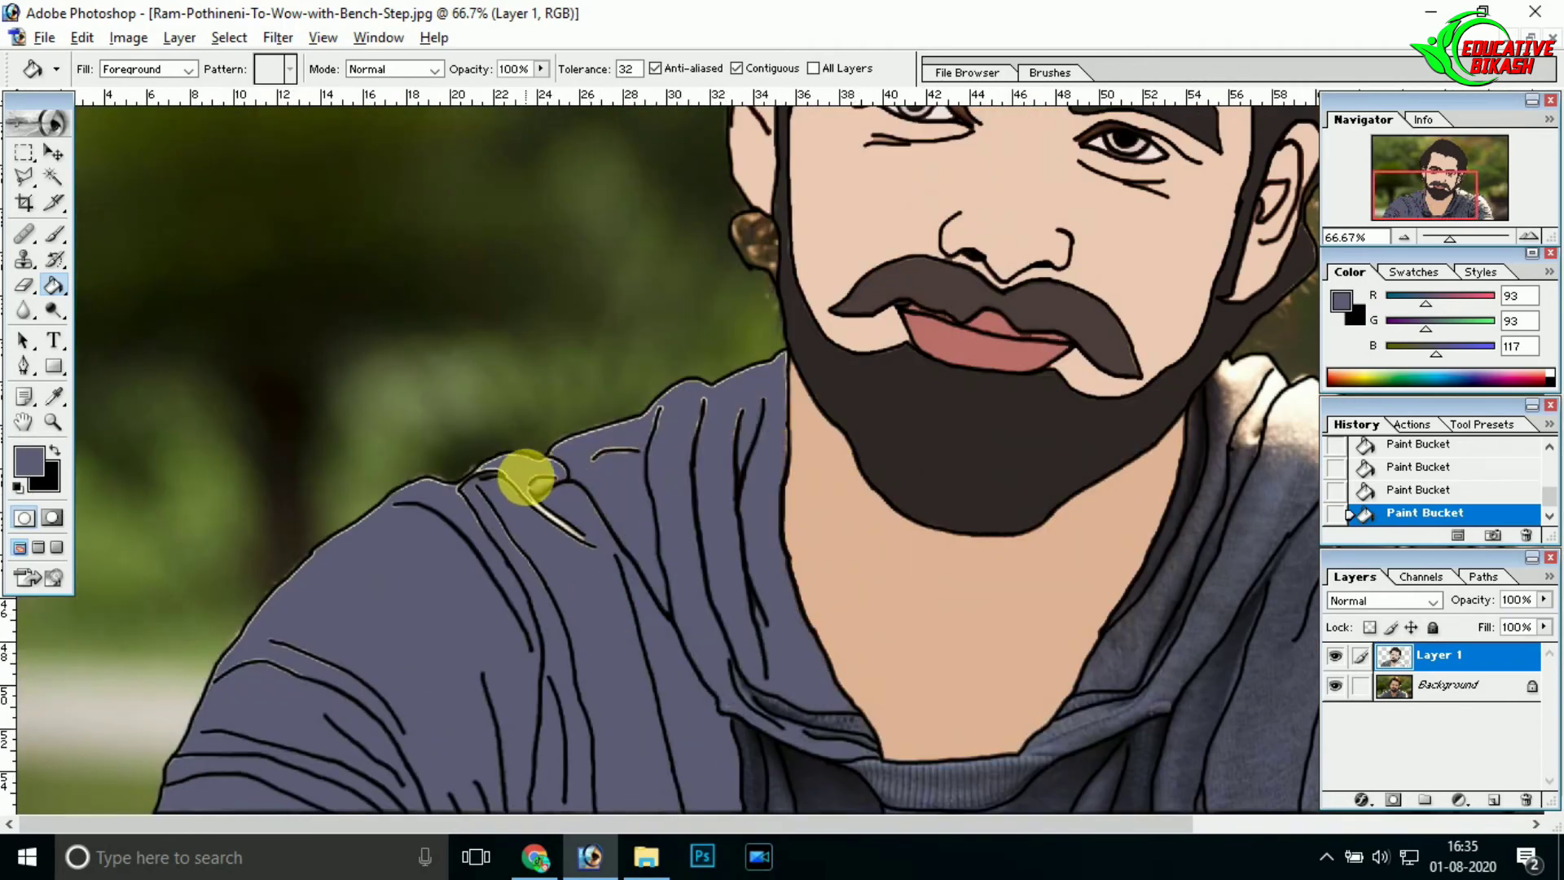
scroll(562, 428, up, 2)
scroll(814, 463, up, 2)
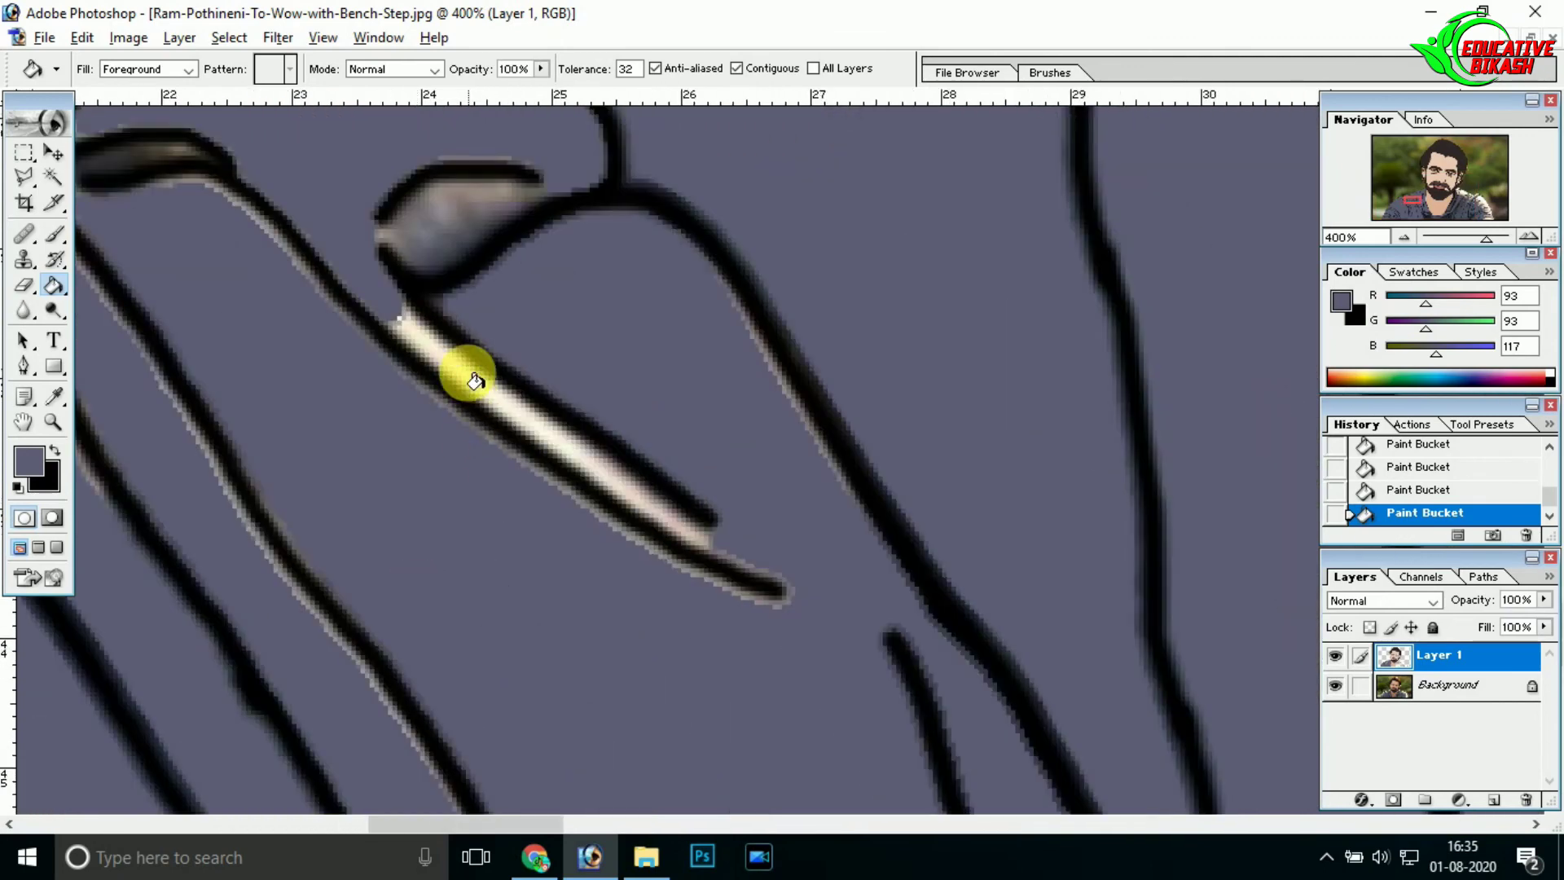
scroll(914, 467, down, 2)
scroll(1090, 502, right, 5)
scroll(1091, 502, down, 2)
click(806, 533)
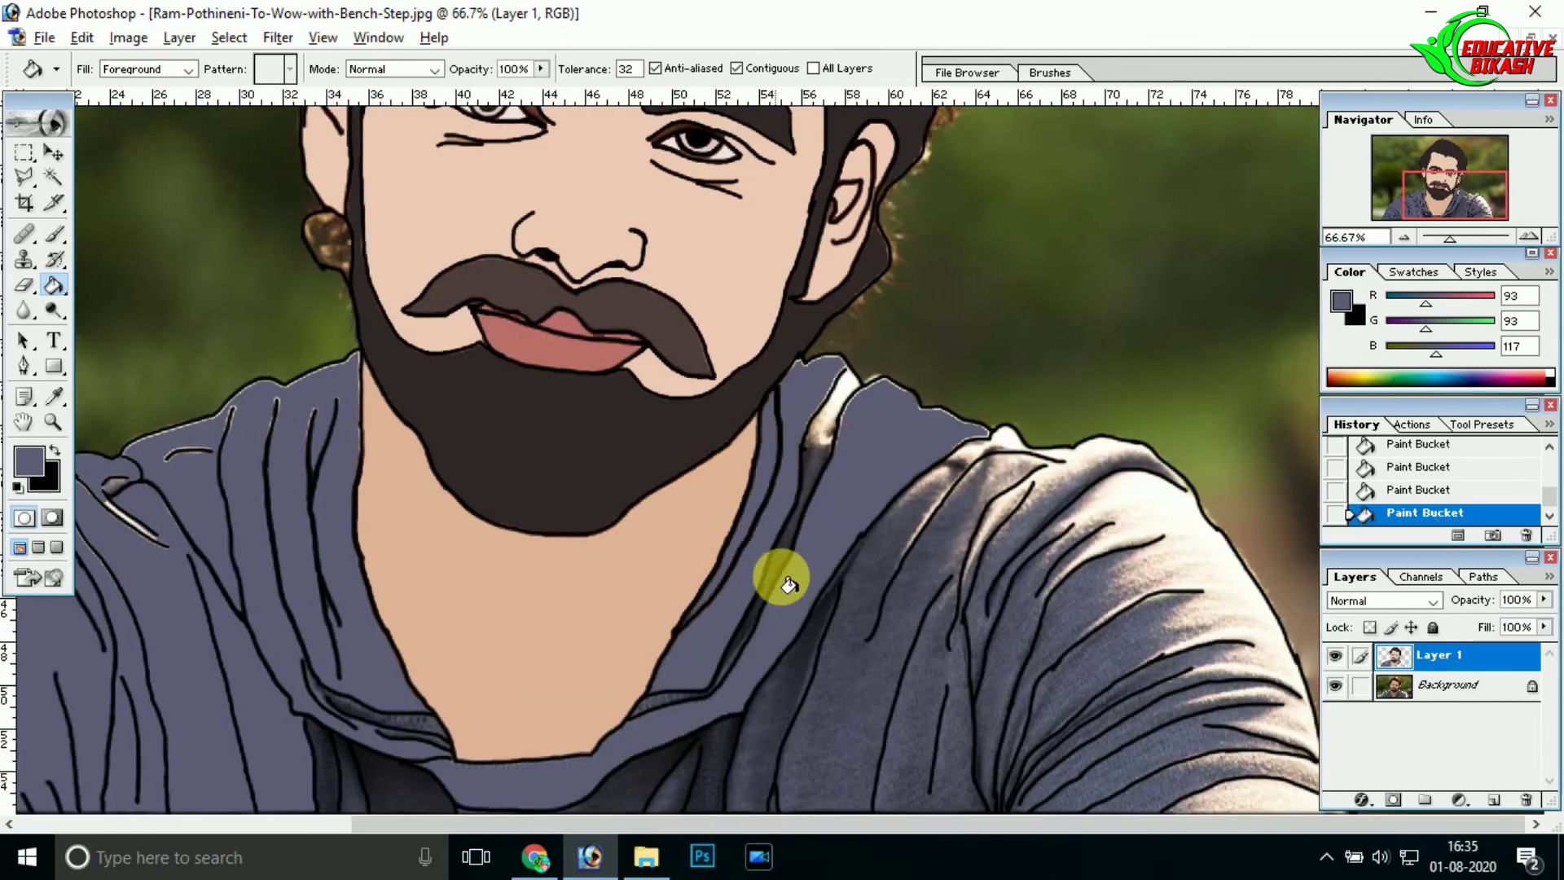
click(901, 548)
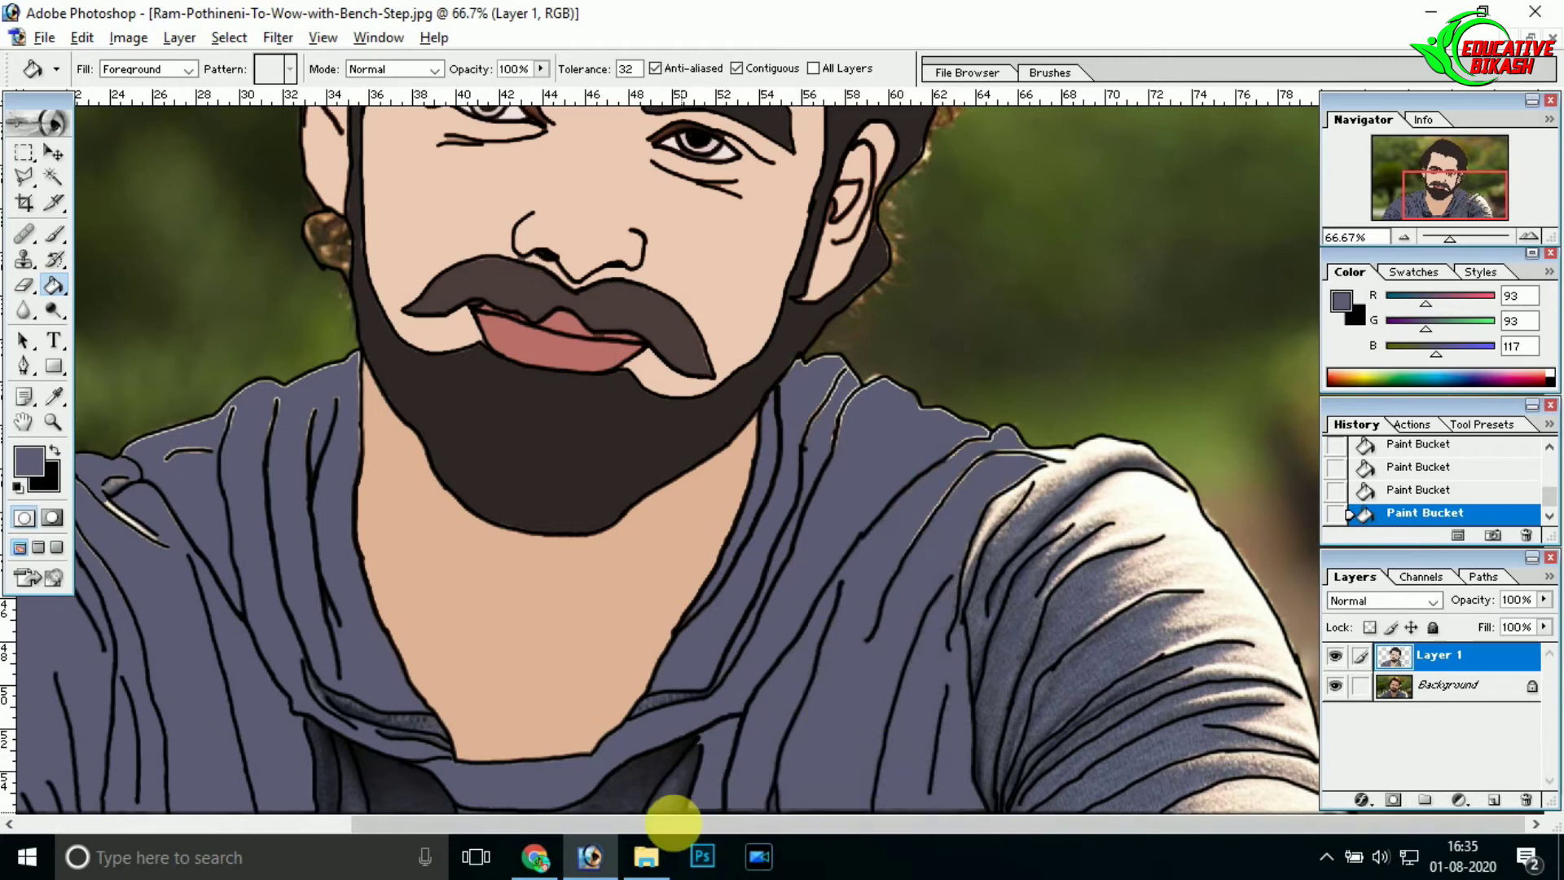
click(657, 788)
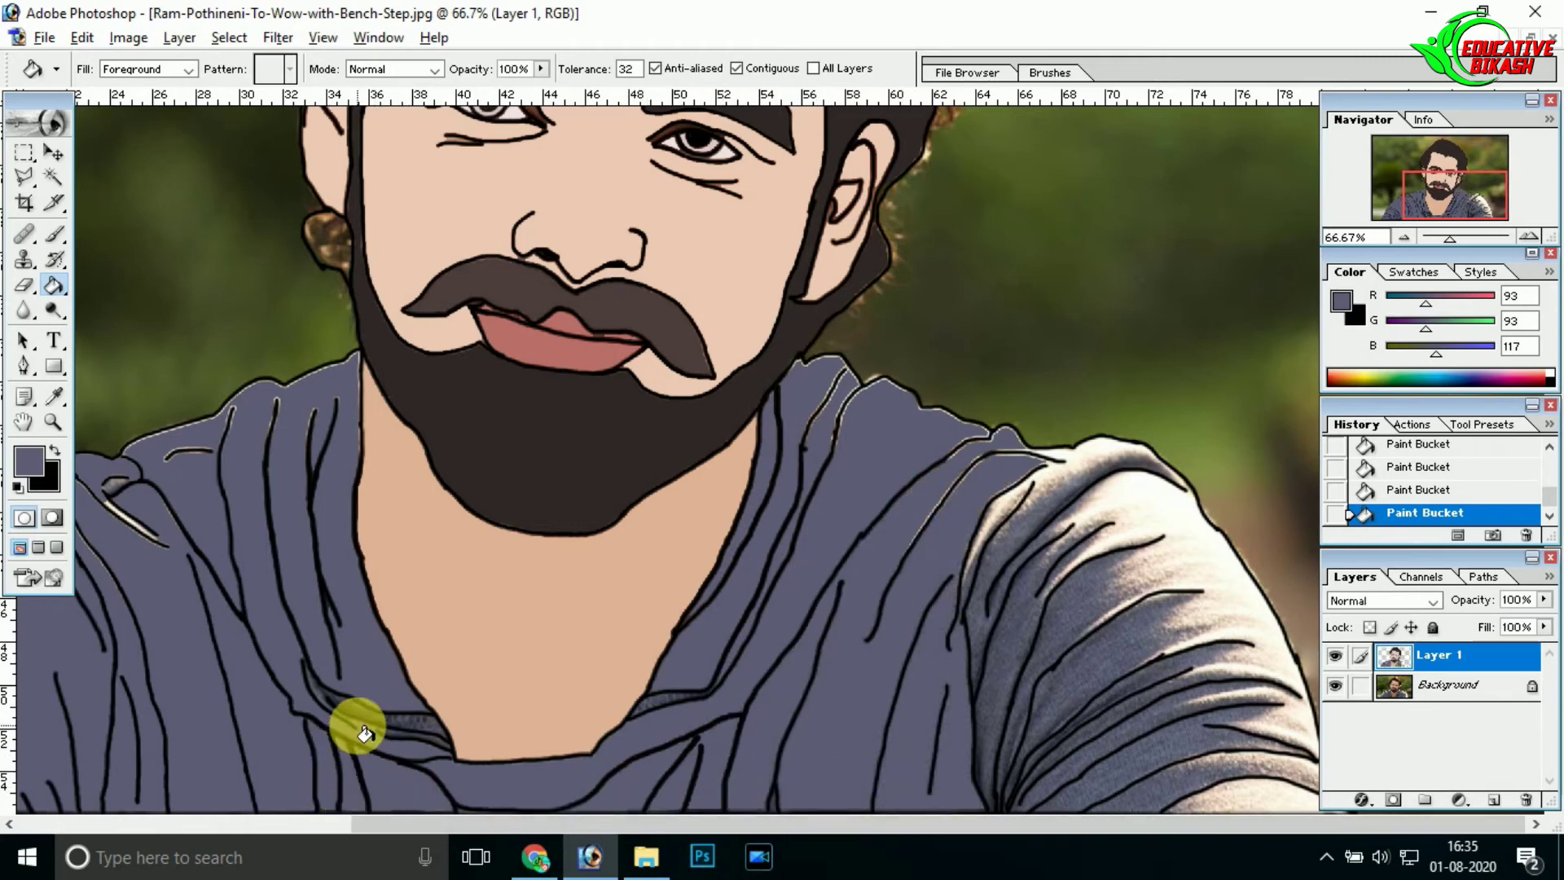
click(1012, 663)
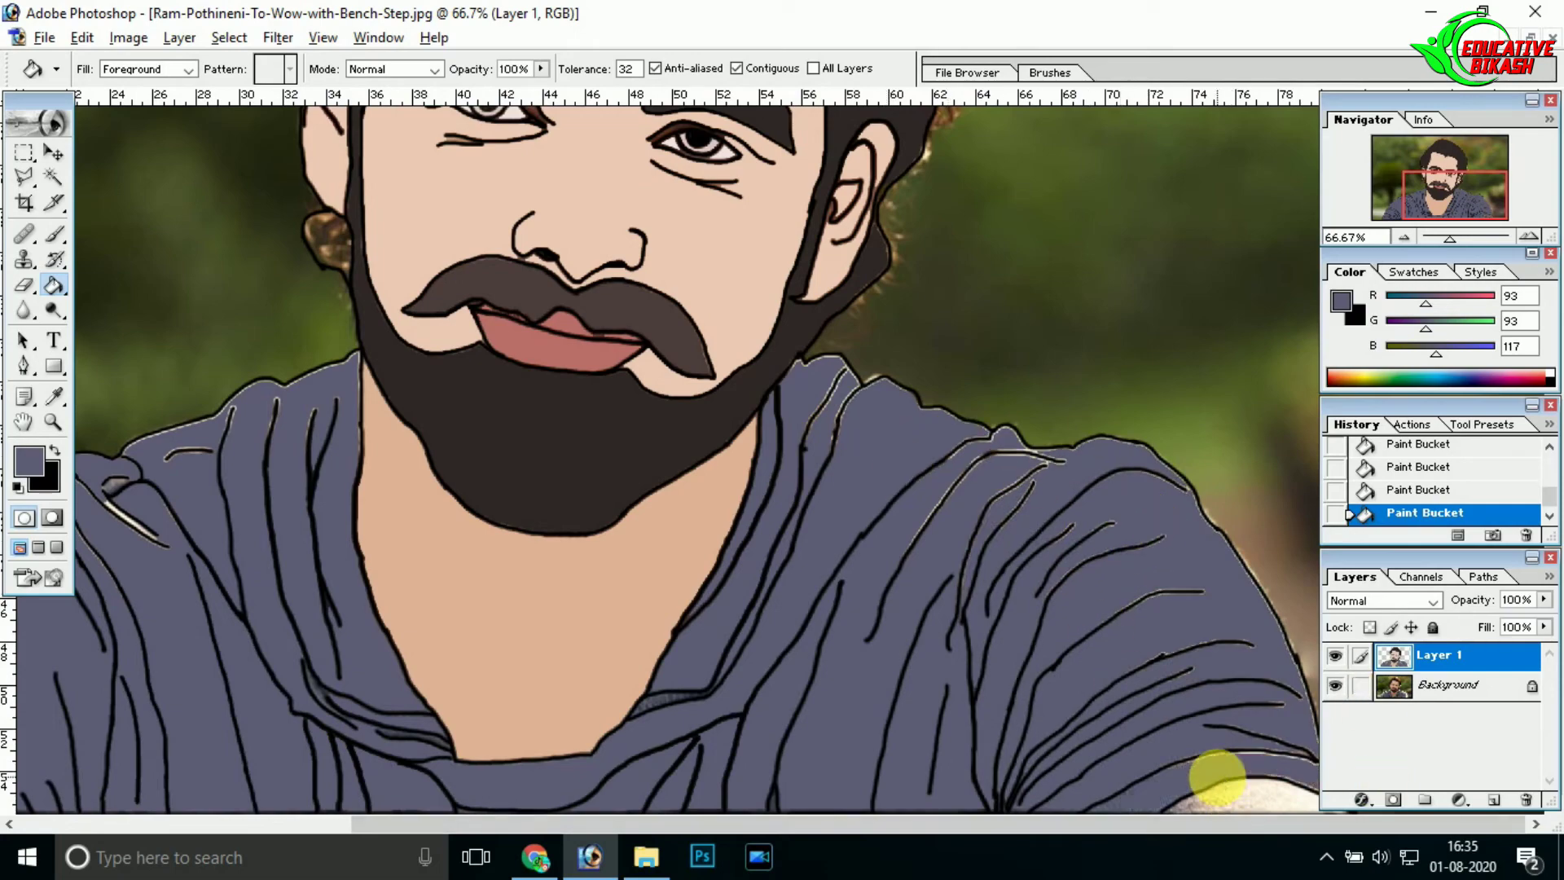
ctrl+alt+click(802, 606)
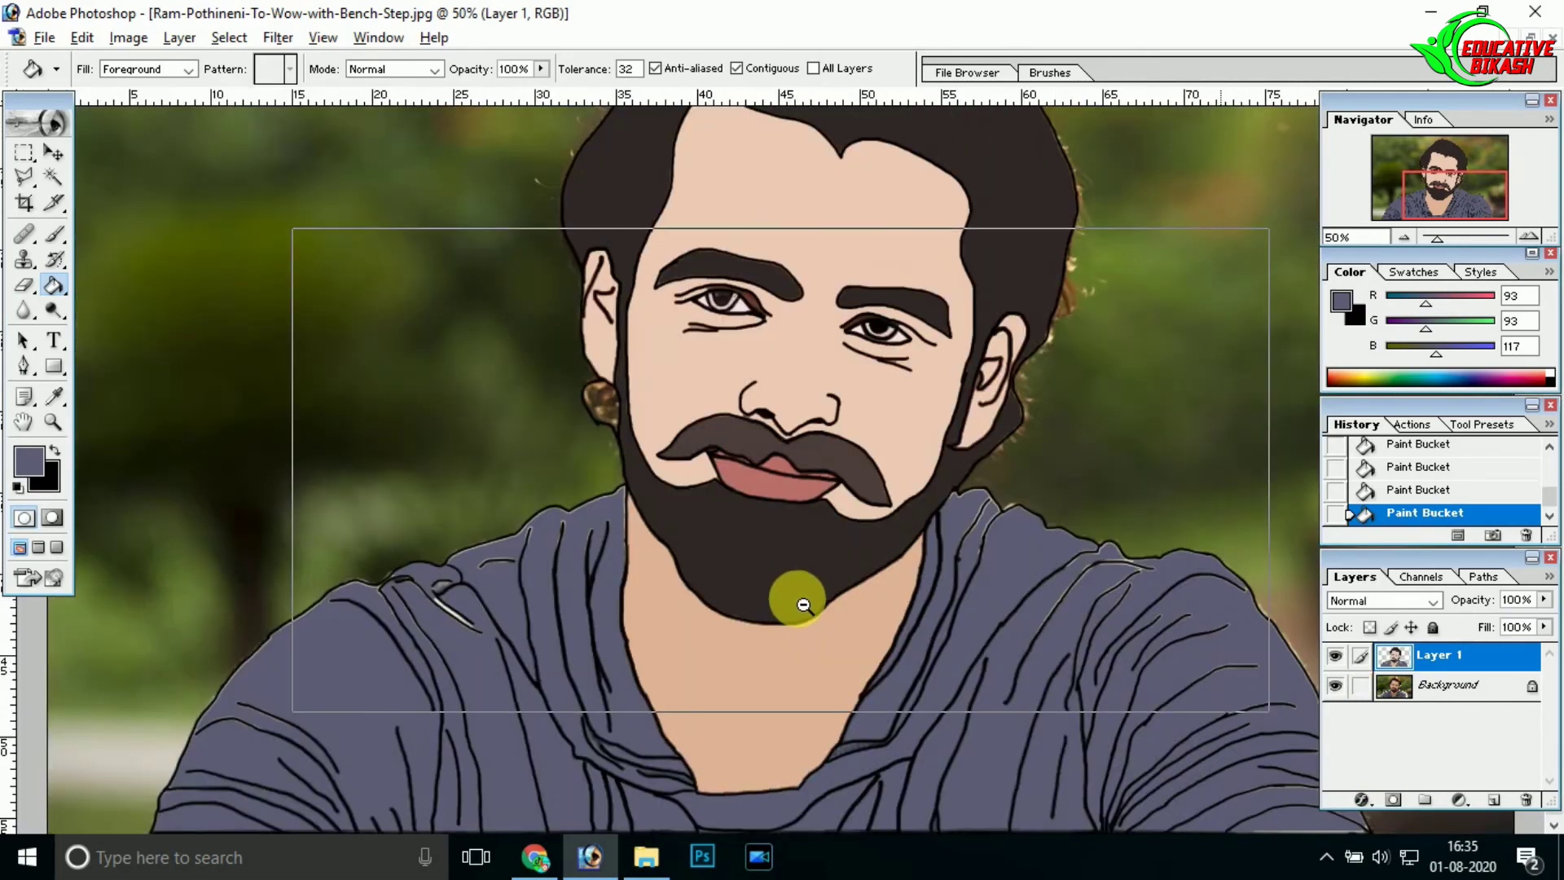
- Sample the beard's dark brown and fill the earring with it
ctrl+click(796, 443)
ctrl+click(660, 565)
ctrl+click(660, 565)
click(28, 462)
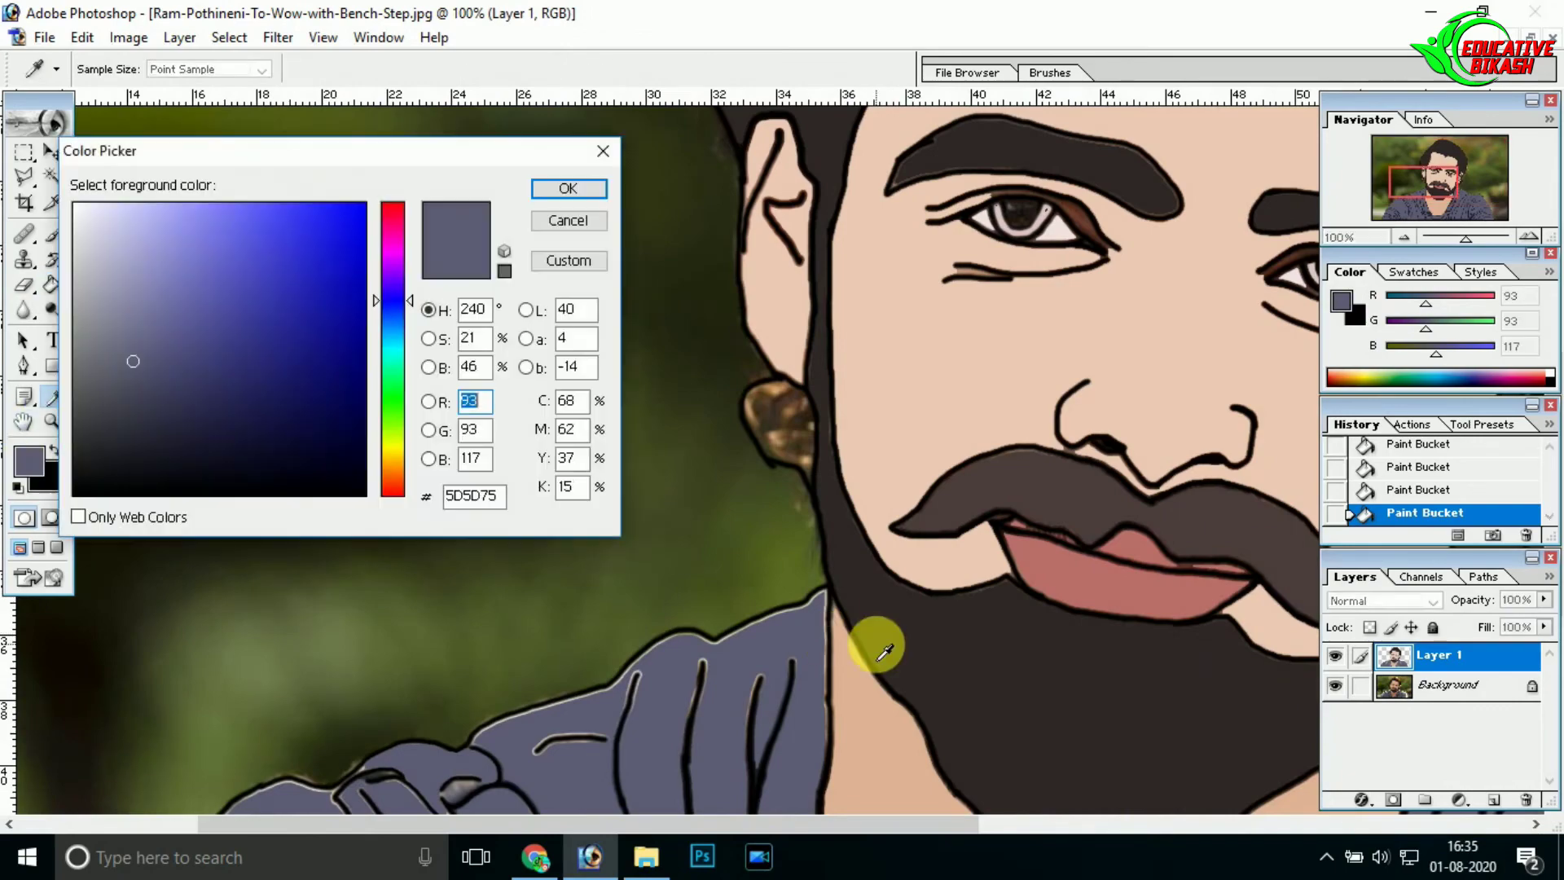
click(883, 650)
click(568, 188)
click(786, 424)
- Move the new Layer 2 beneath the cartoon layer and fill it white
ctrl+alt+click(936, 506)
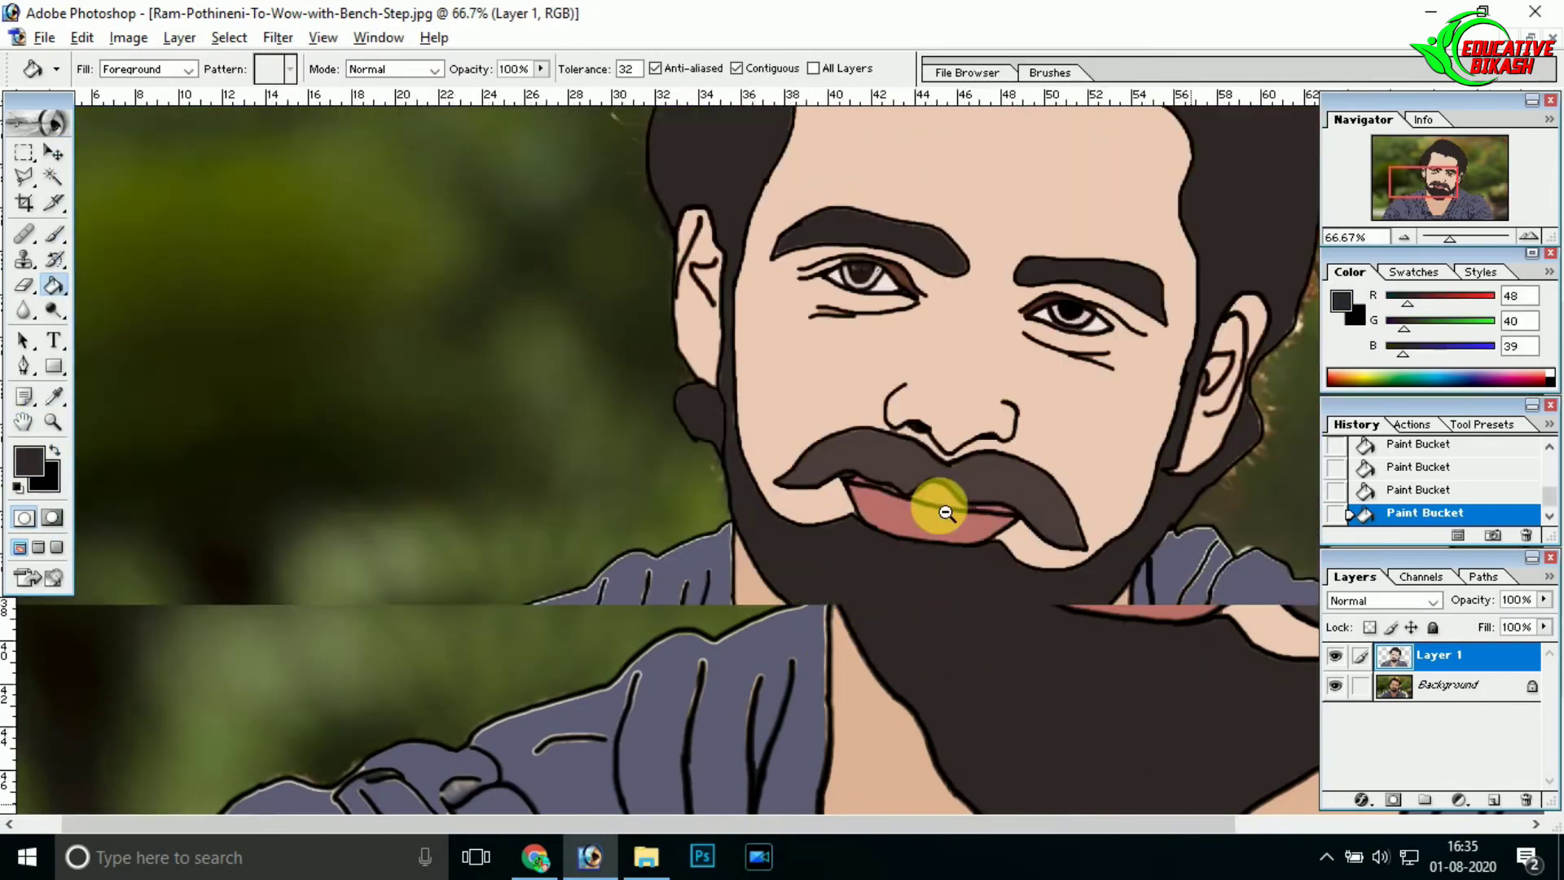
ctrl+alt+click(1012, 534)
ctrl+alt+click(960, 583)
ctrl+alt+click(960, 583)
ctrl+click(924, 648)
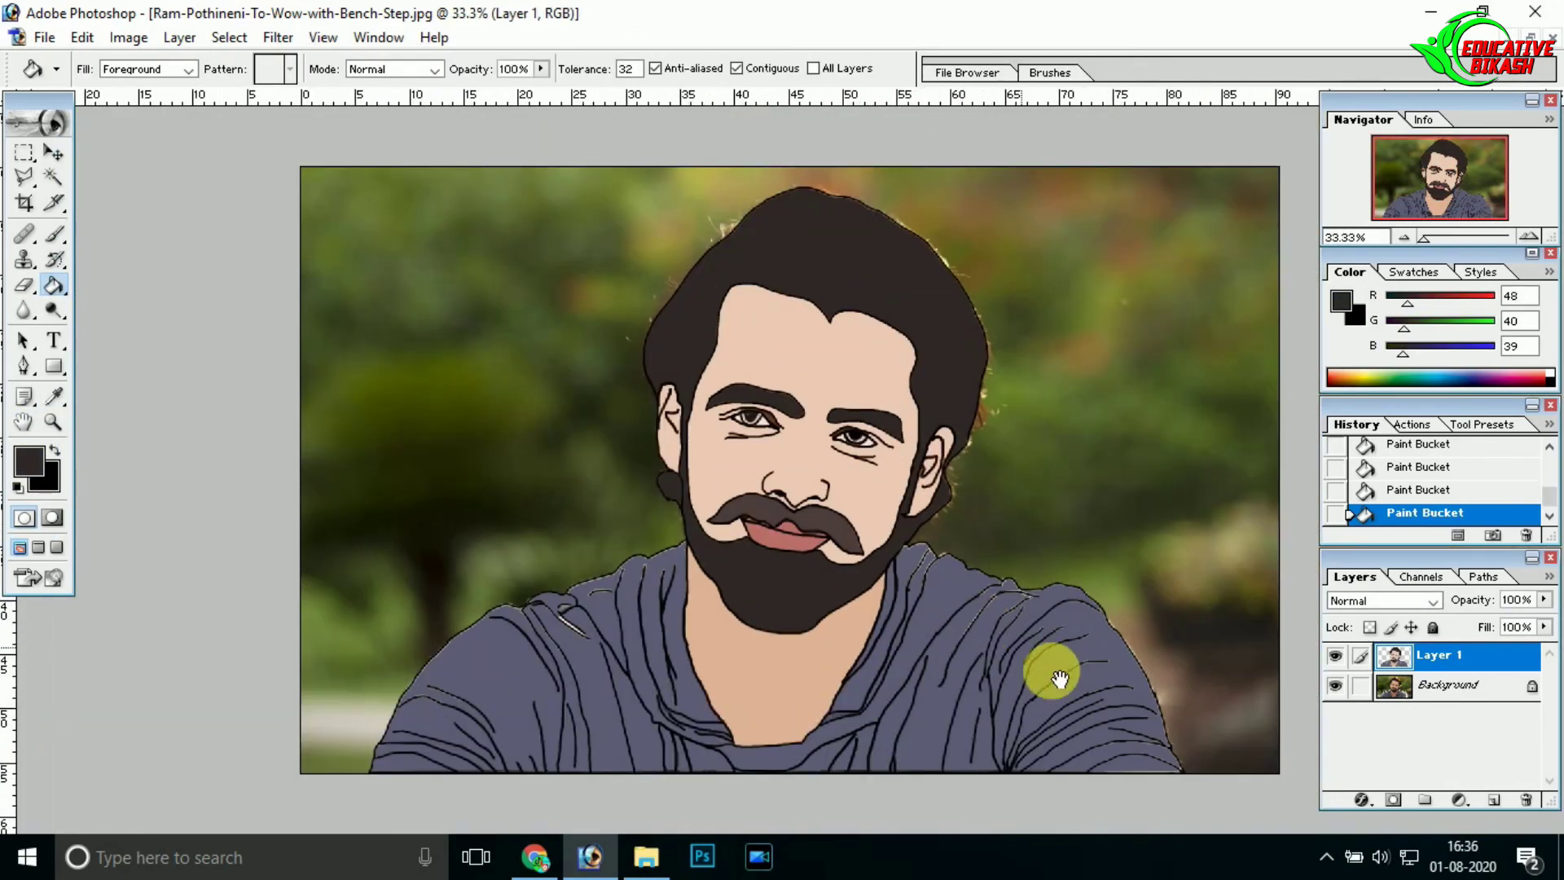
drag(1441, 656, 1441, 699)
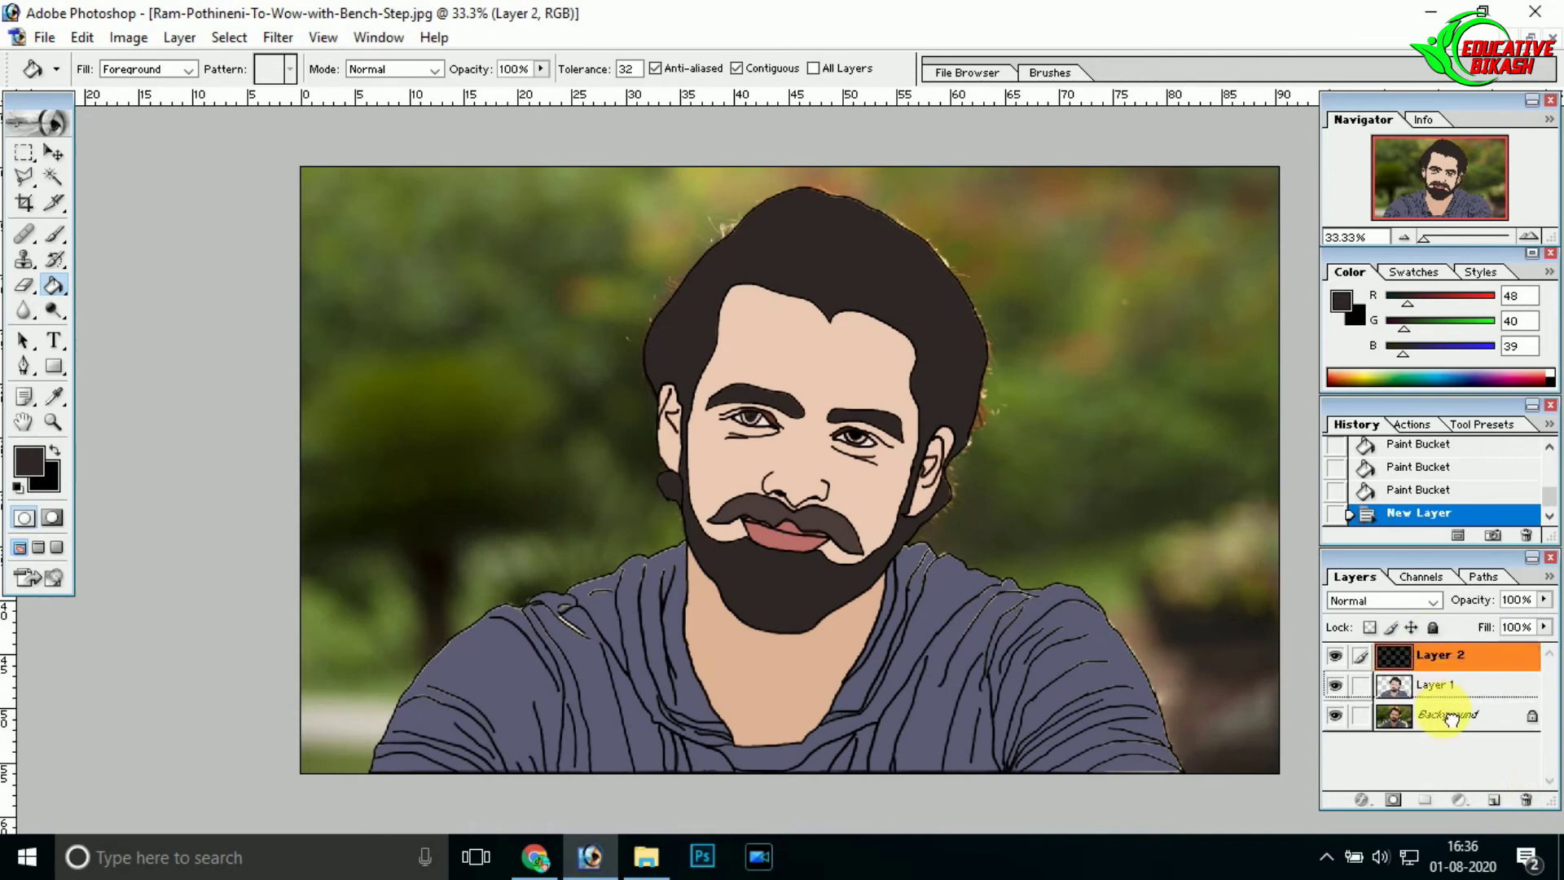
click(29, 461)
click(118, 114)
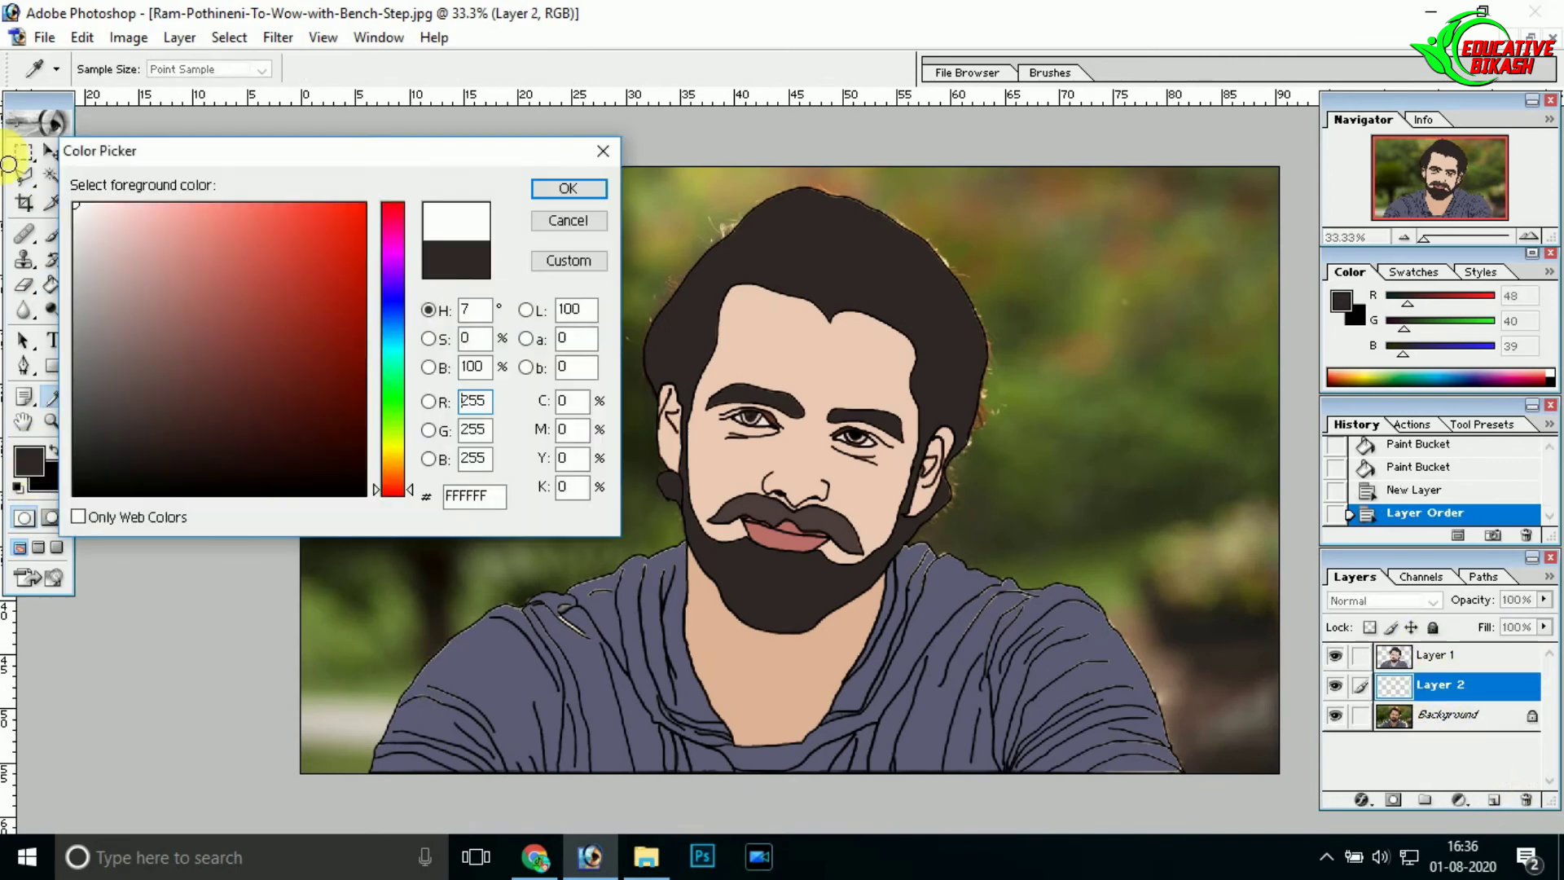
click(551, 87)
click(824, 587)
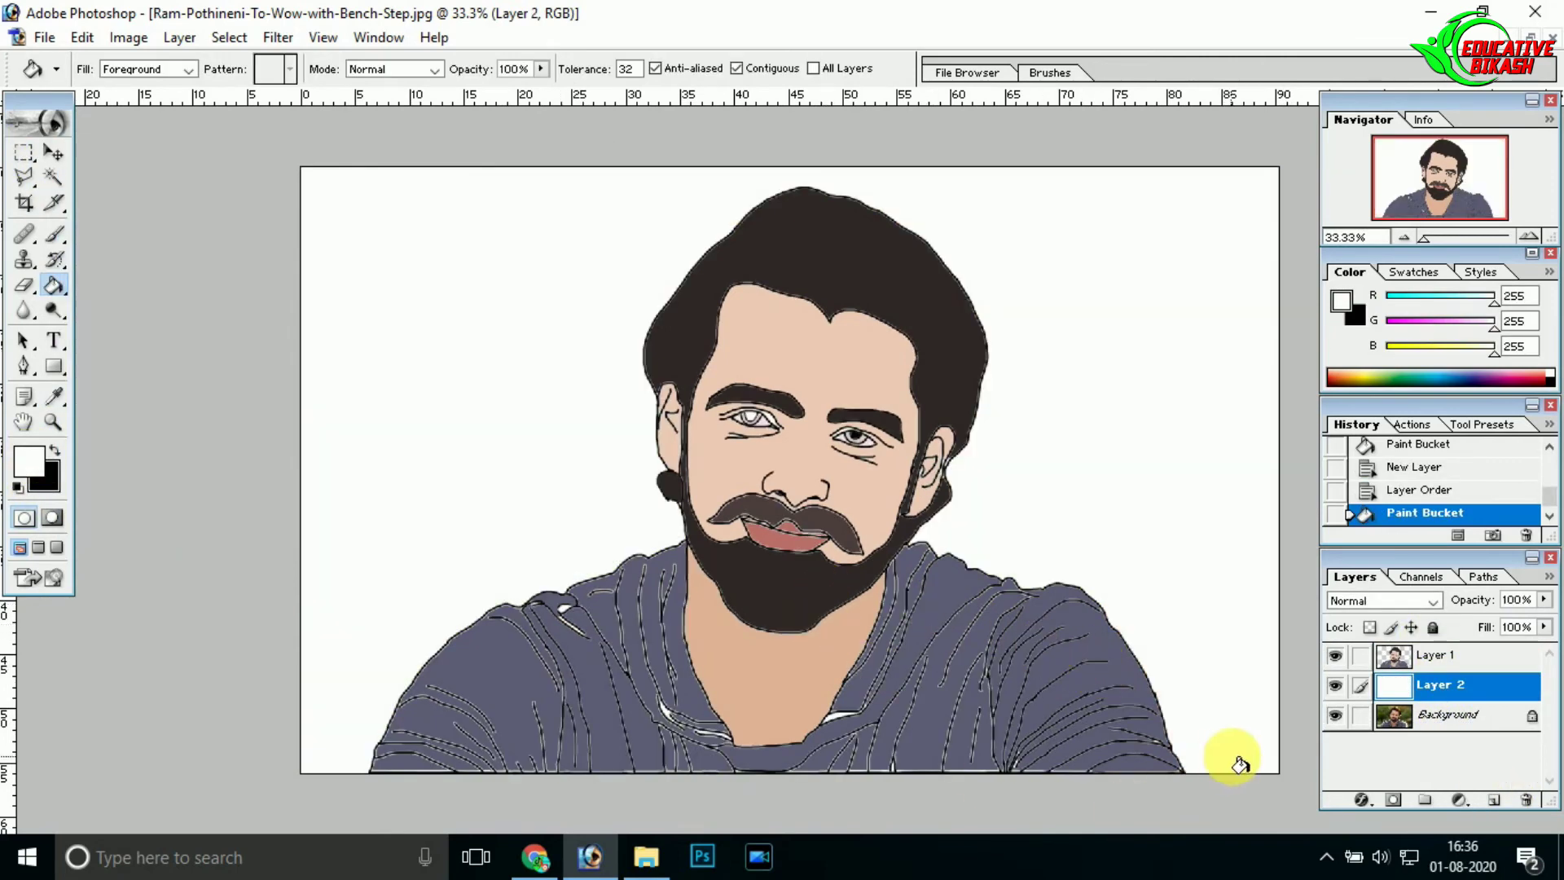
- Compare the white background against the photo, zoom on the left eye, then hide Layer 2
click(1334, 688)
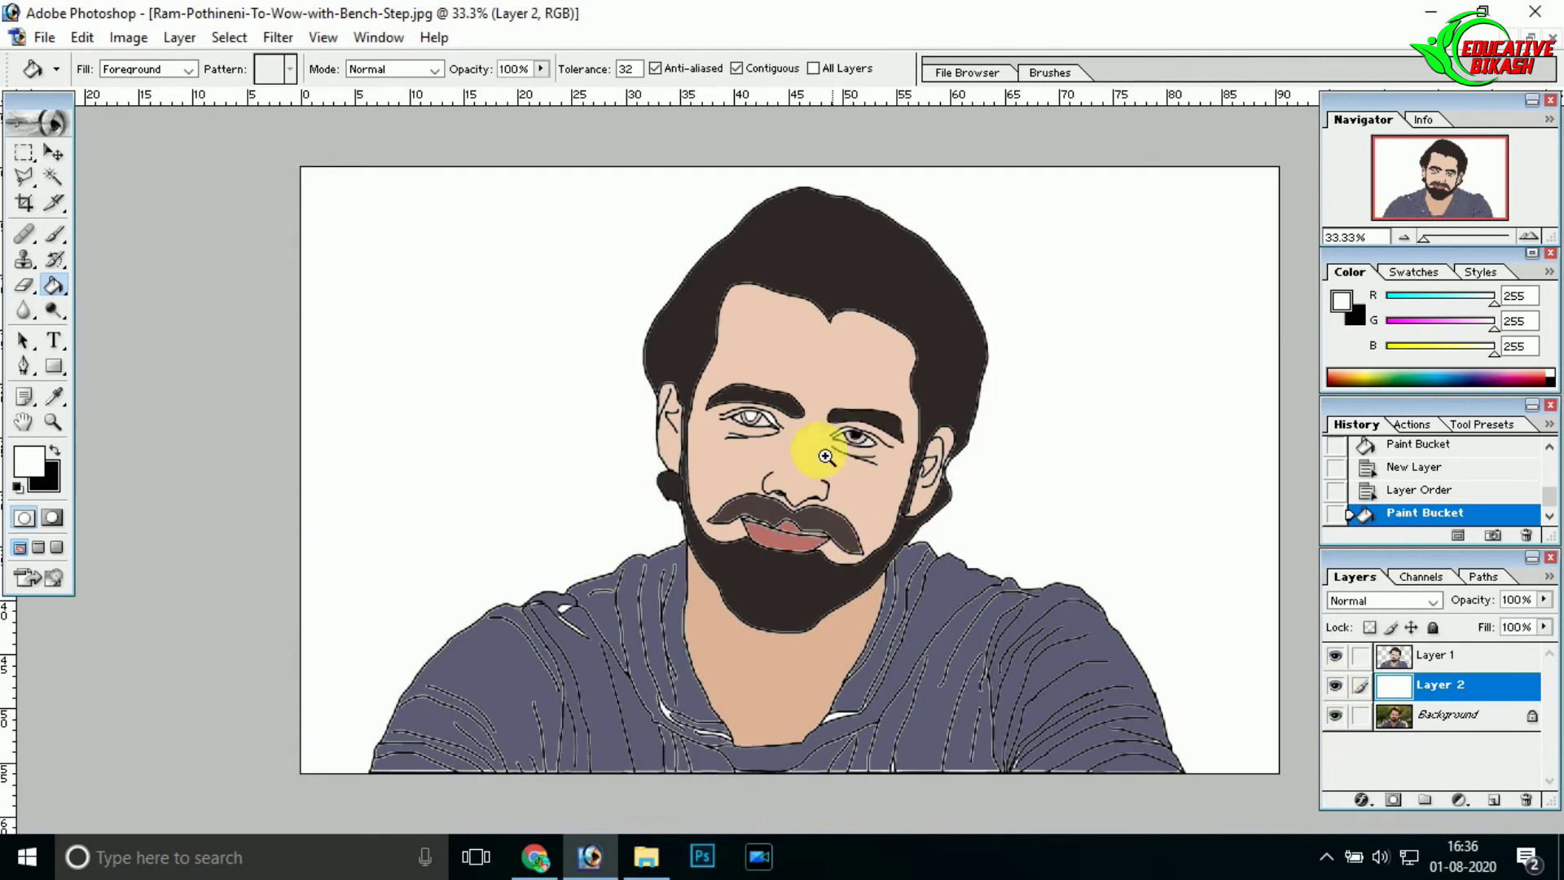
drag(825, 456, 893, 464)
alt+click(893, 464)
alt+click(681, 419)
alt+click(584, 354)
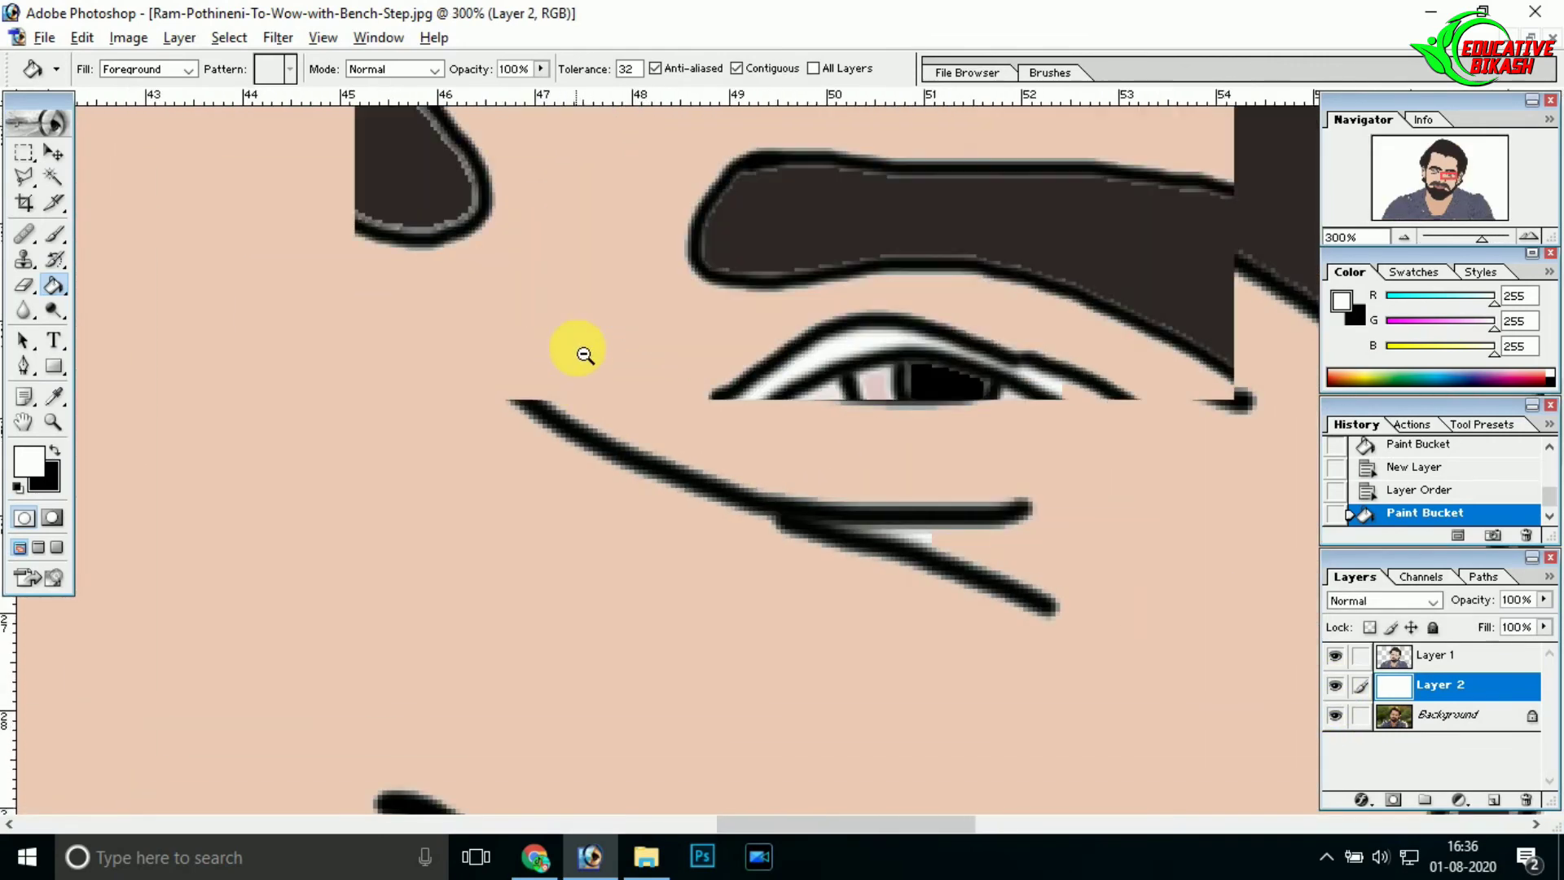
click(658, 453)
click(1335, 688)
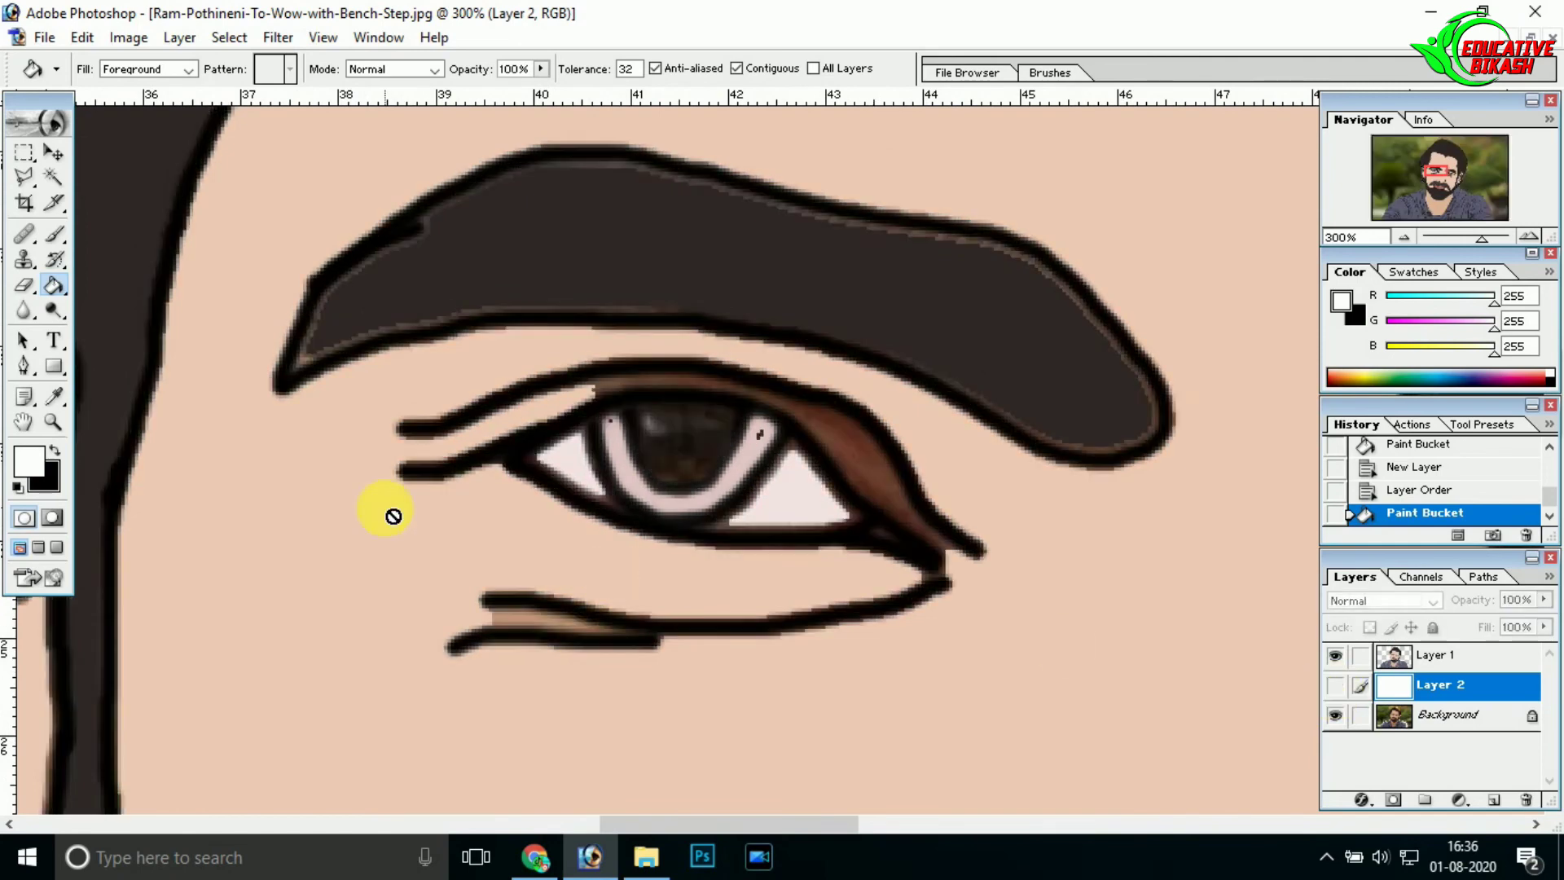
- Sample the eyebrow's dark brown and fill the right iris with it on Layer 1
click(29, 461)
click(784, 293)
click(561, 190)
click(663, 440)
click(744, 336)
click(668, 436)
click(738, 337)
click(1401, 654)
click(691, 447)
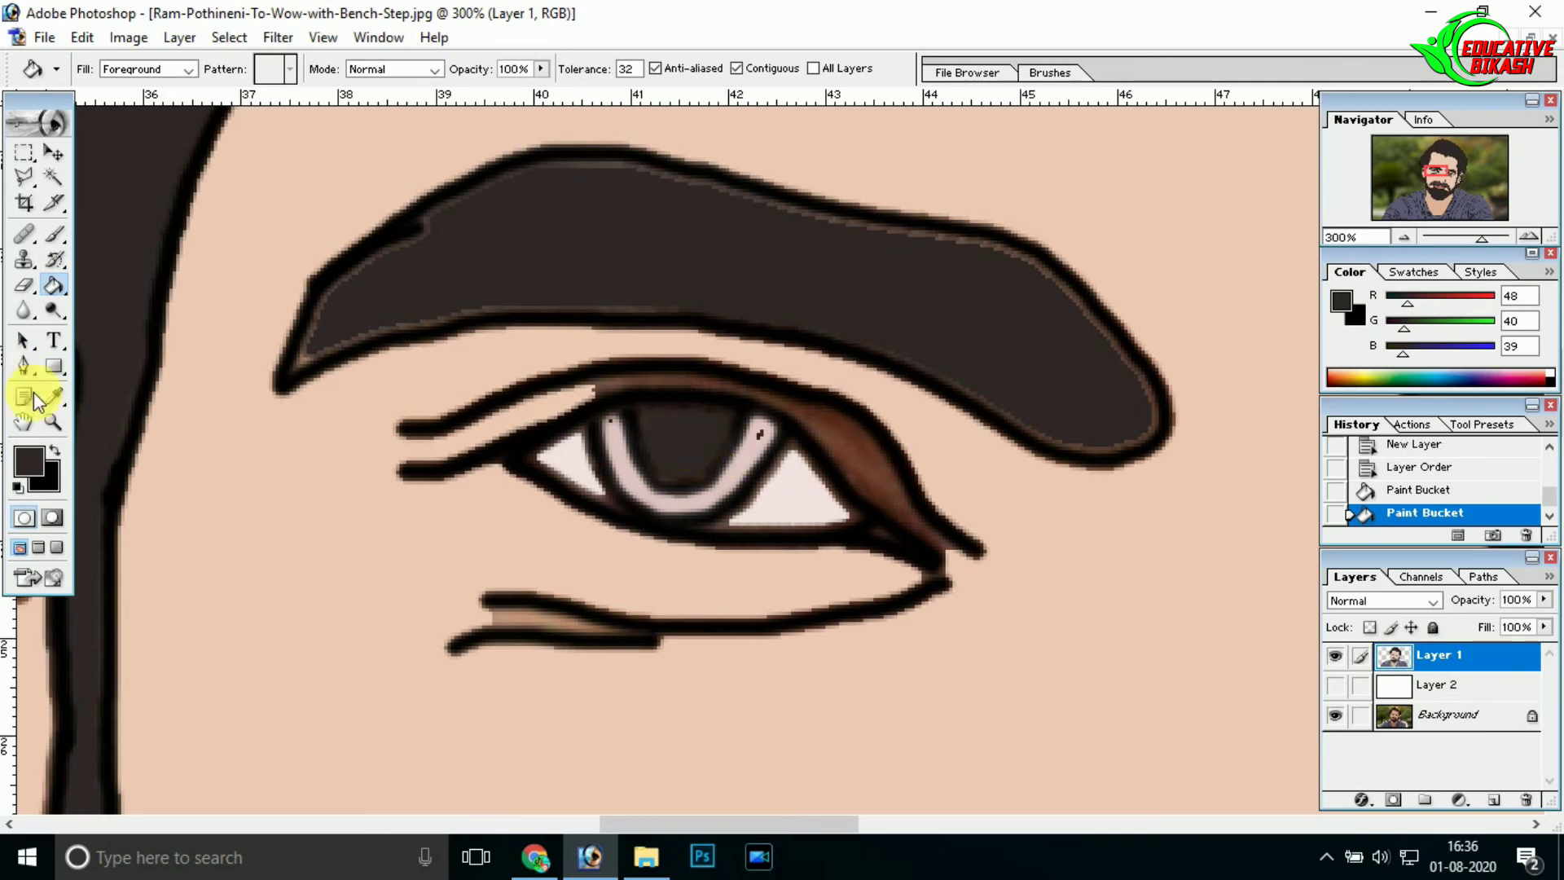
- Sample the skin colour and fill the brown eye corner with it
click(28, 461)
click(668, 122)
click(559, 192)
click(862, 474)
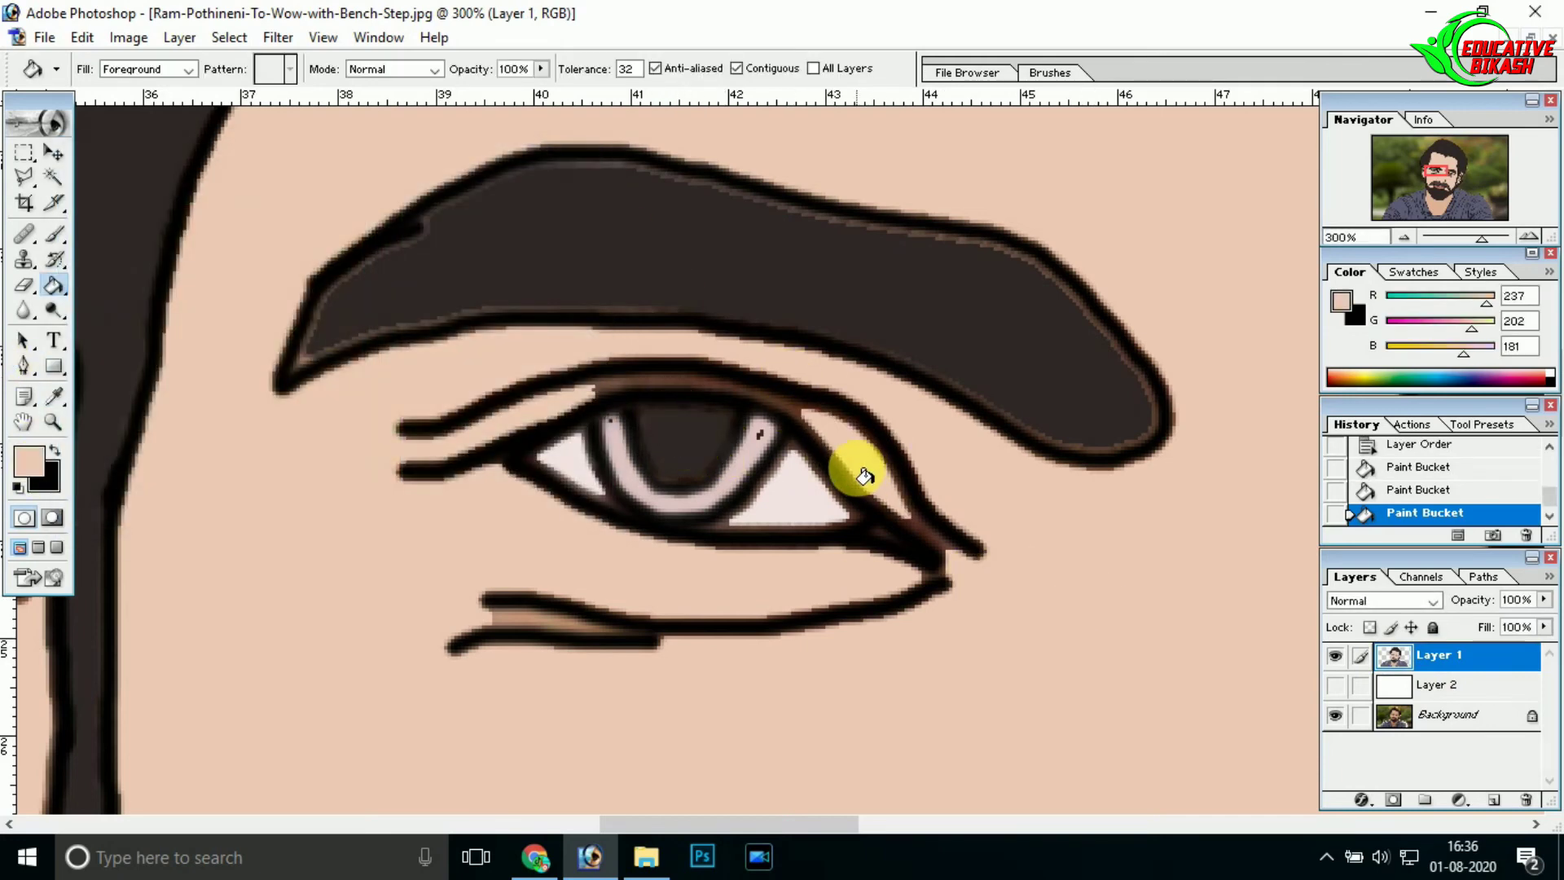
- Brush skin tone over the brown patches around the right eye
click(54, 234)
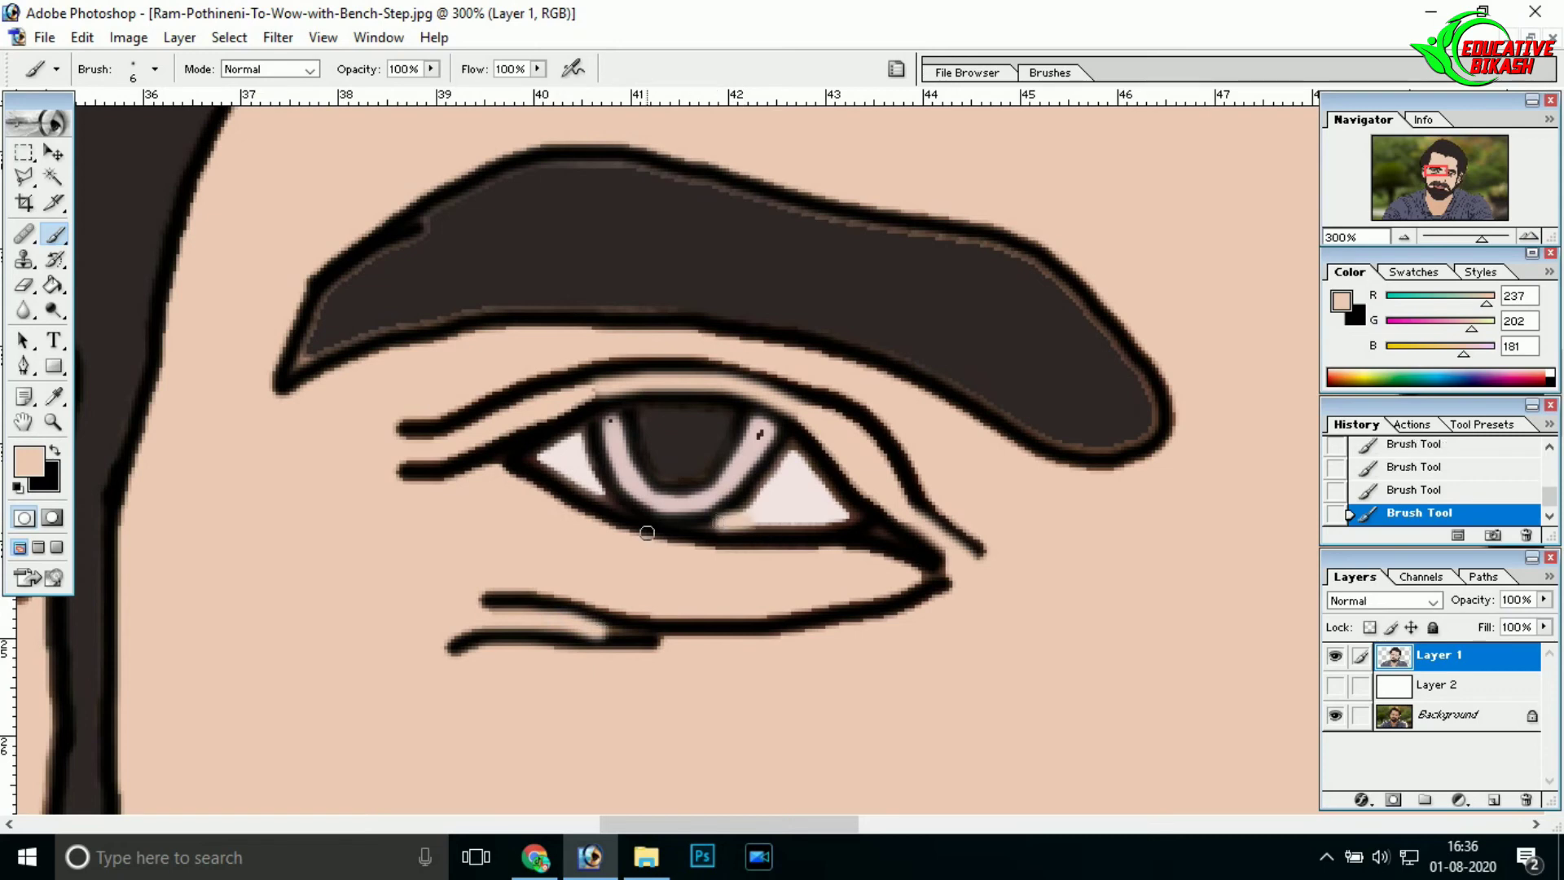
key(ctrl+alt+0)
ctrl+click(807, 461)
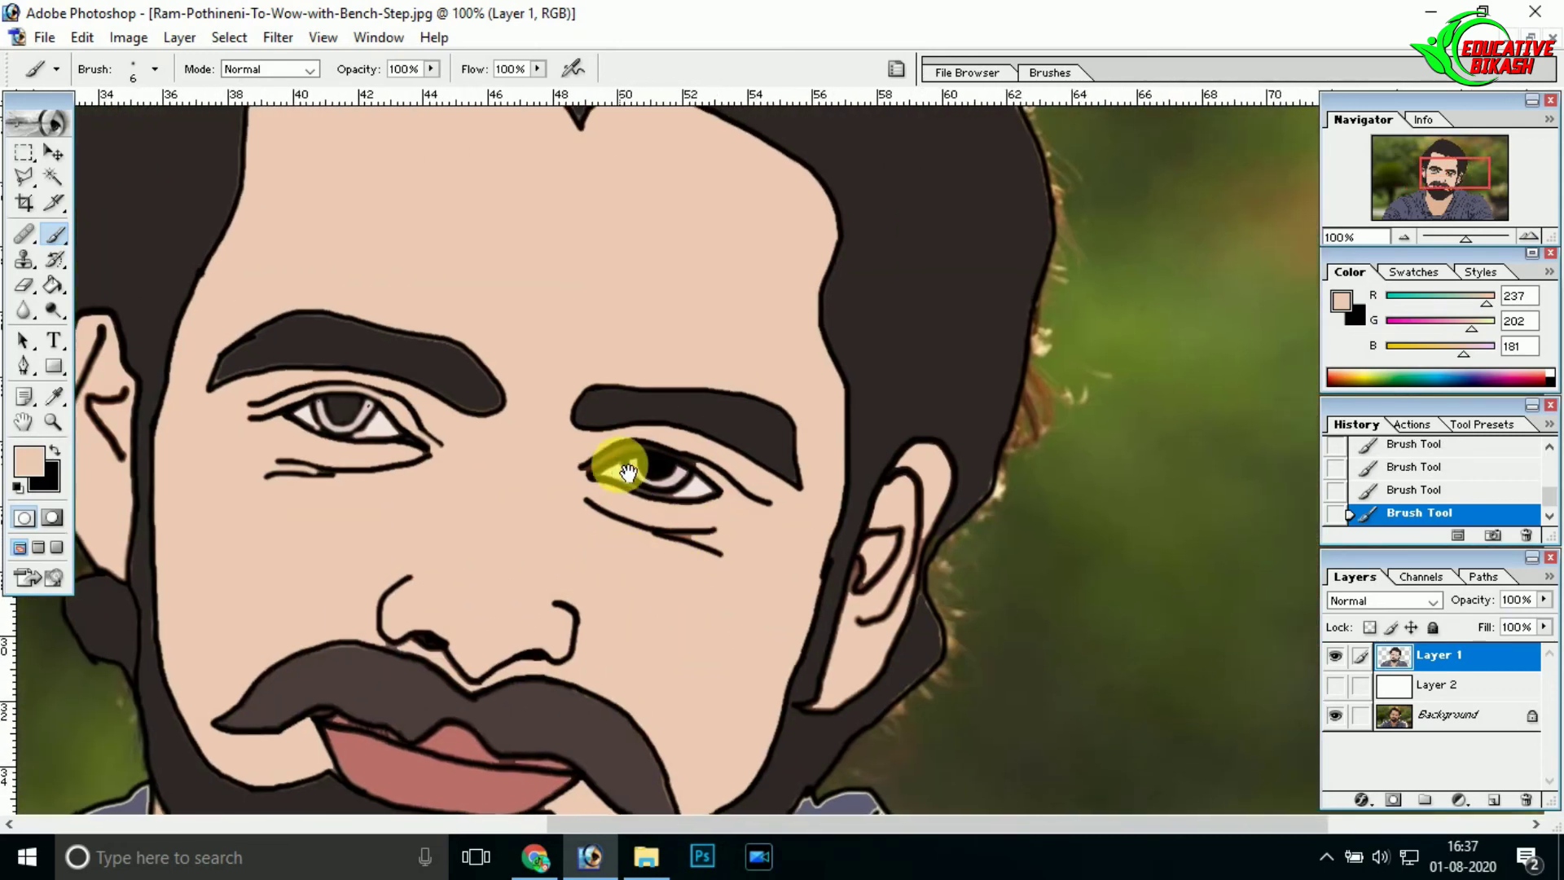
ctrl+click(1024, 559)
ctrl+click(626, 472)
ctrl+click(831, 454)
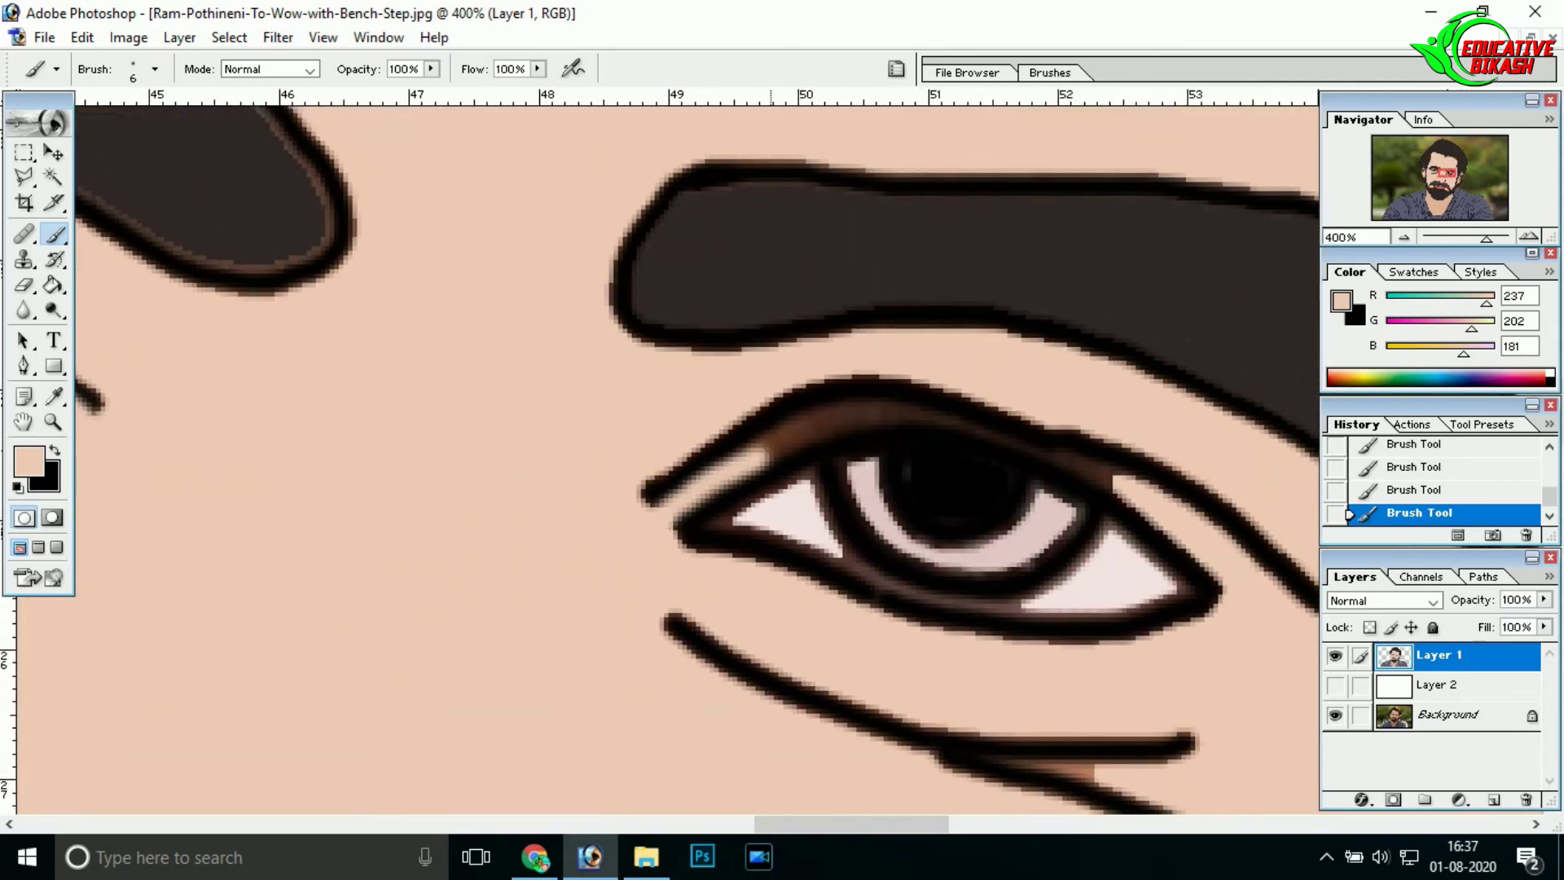
alt+click(872, 638)
alt+click(827, 559)
alt+click(853, 474)
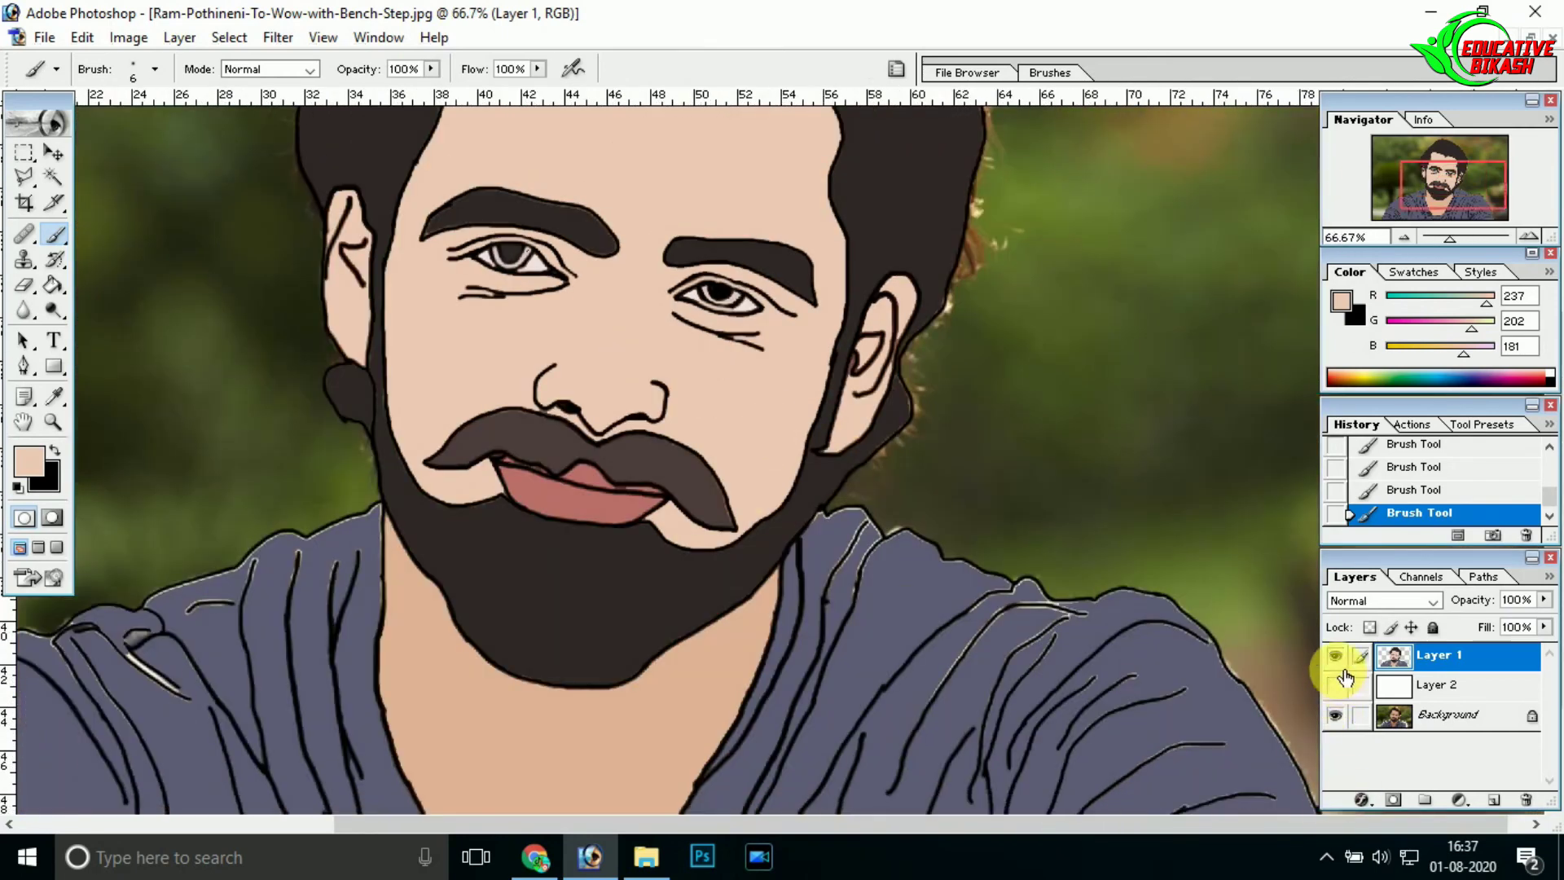
- Toggle the white background layer on and off to check the result at full view
click(1335, 684)
click(1346, 690)
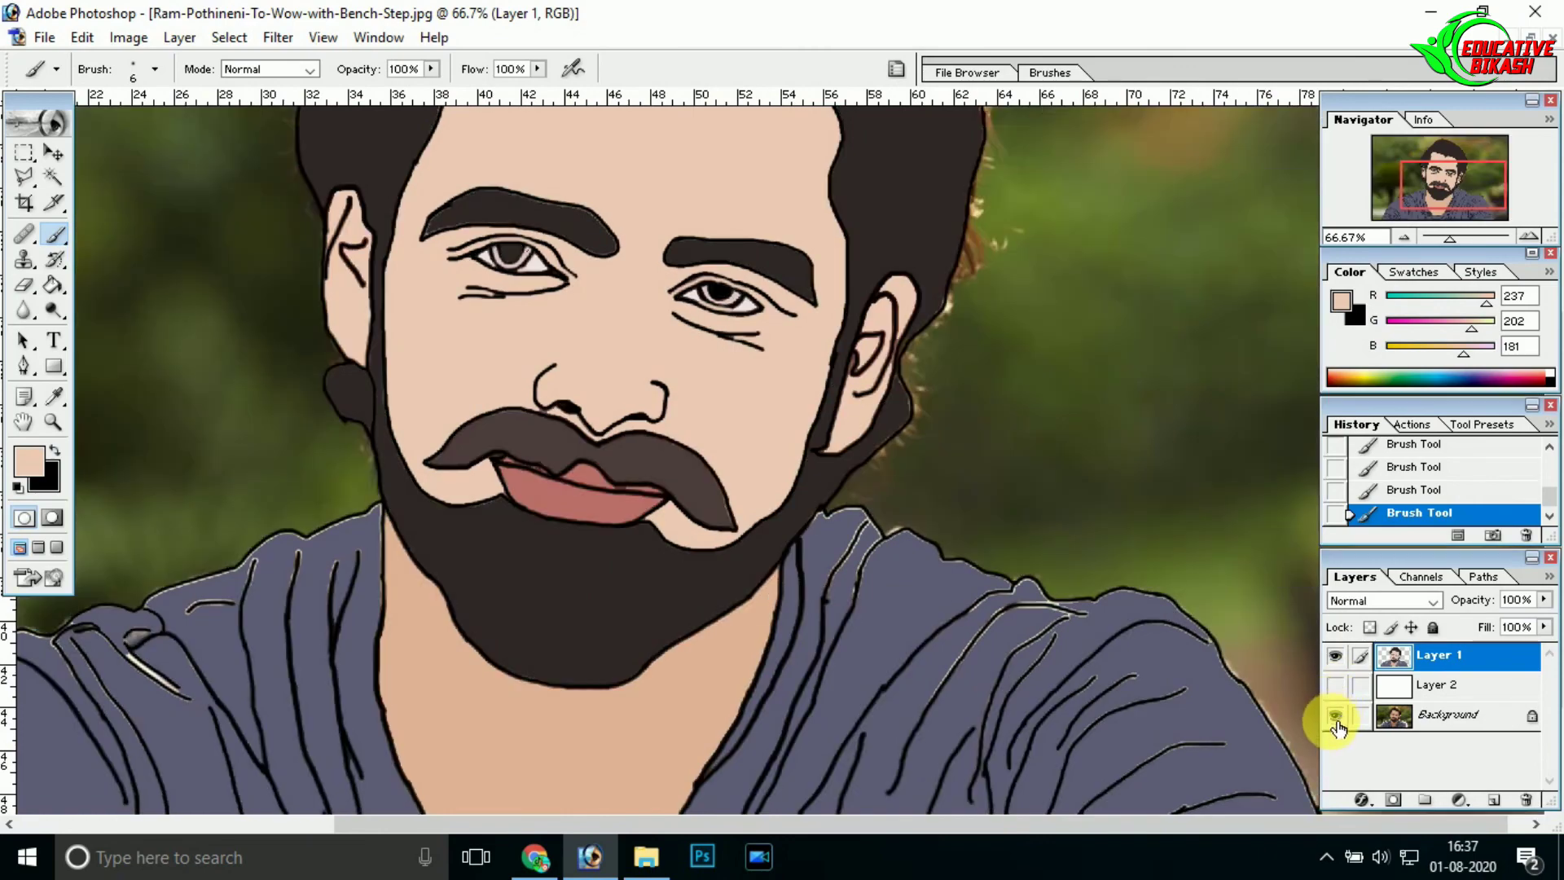
alt+click(740, 594)
alt+click(1281, 796)
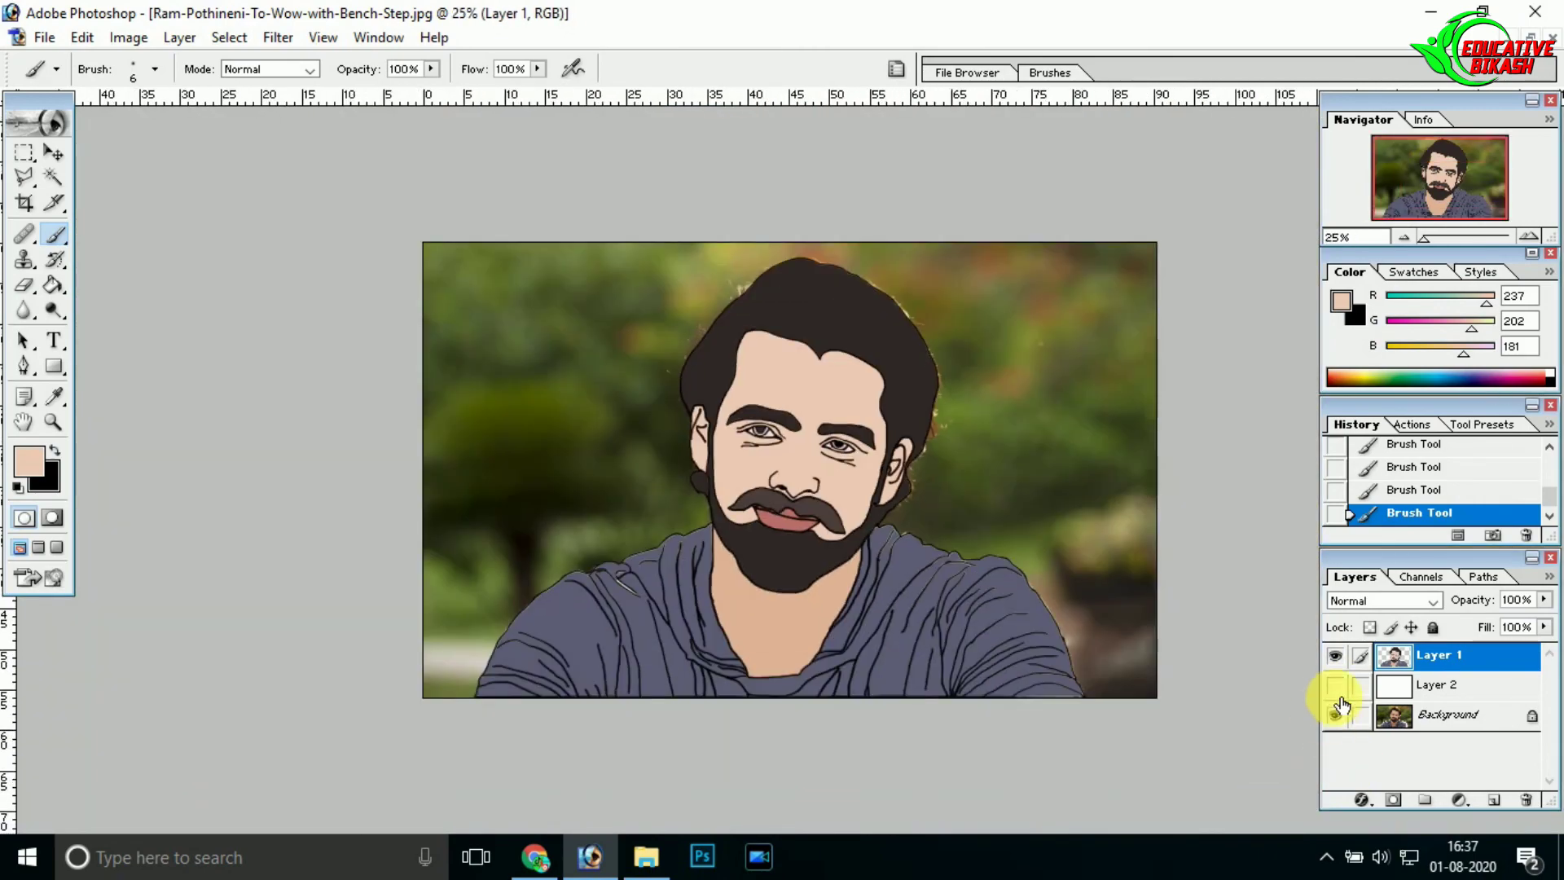
click(1336, 685)
click(1336, 688)
- Show the white Layer 2, zoom onto the hoodie and sample its grey-blue
click(1335, 685)
ctrl+click(1001, 697)
ctrl+click(873, 663)
ctrl+click(995, 723)
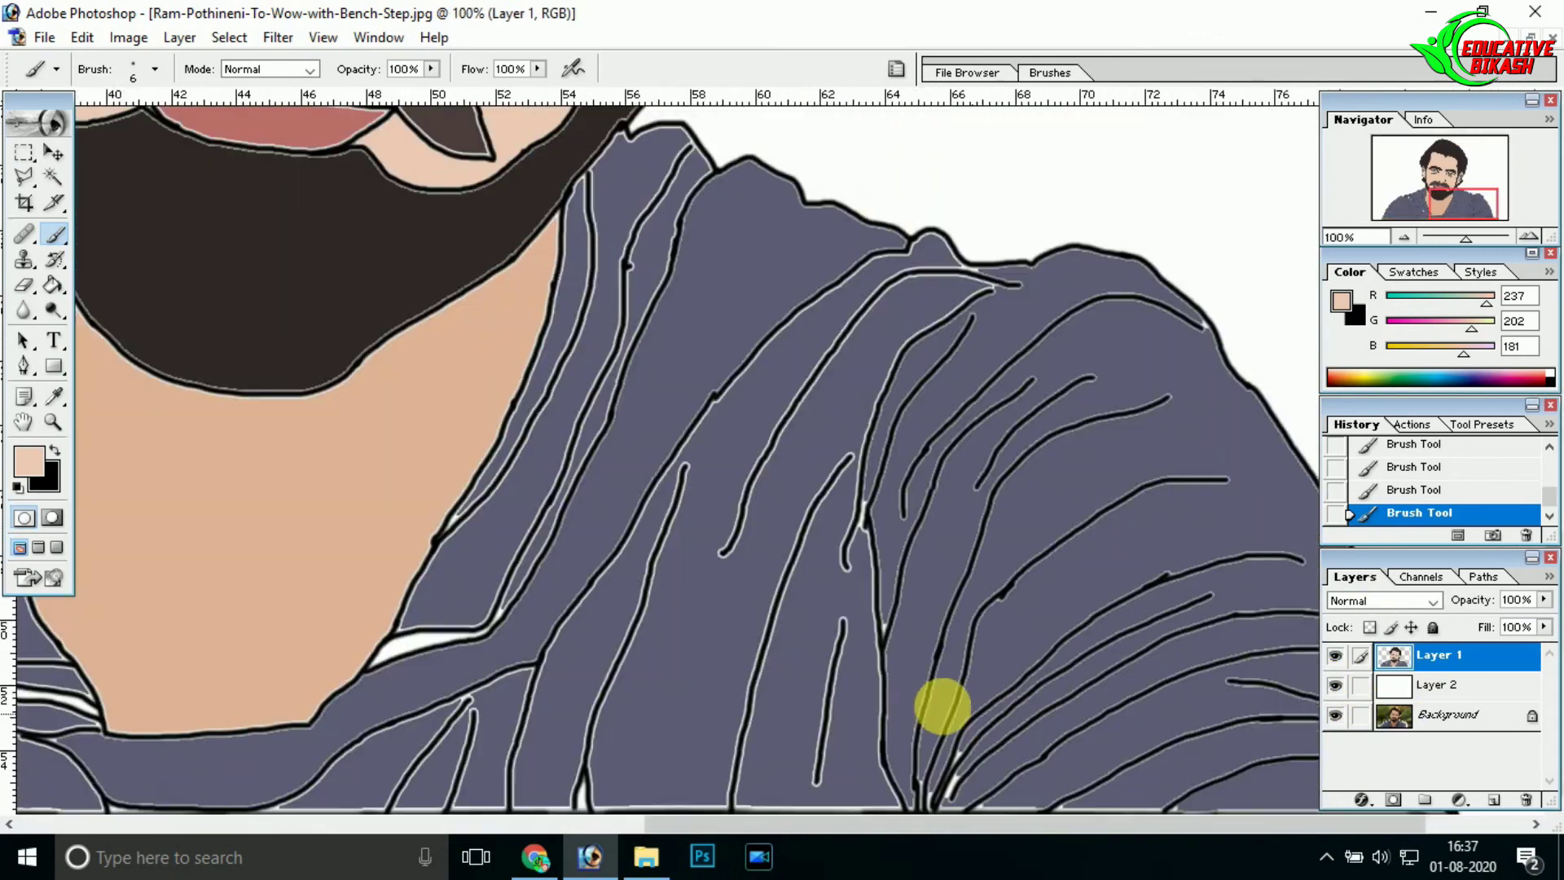
click(32, 461)
click(663, 613)
click(549, 195)
click(53, 285)
click(553, 623)
- Fill white gaps in the hoodie grey-blue, undoing a fill that erased fold lines
click(698, 663)
click(524, 481)
click(586, 437)
click(538, 393)
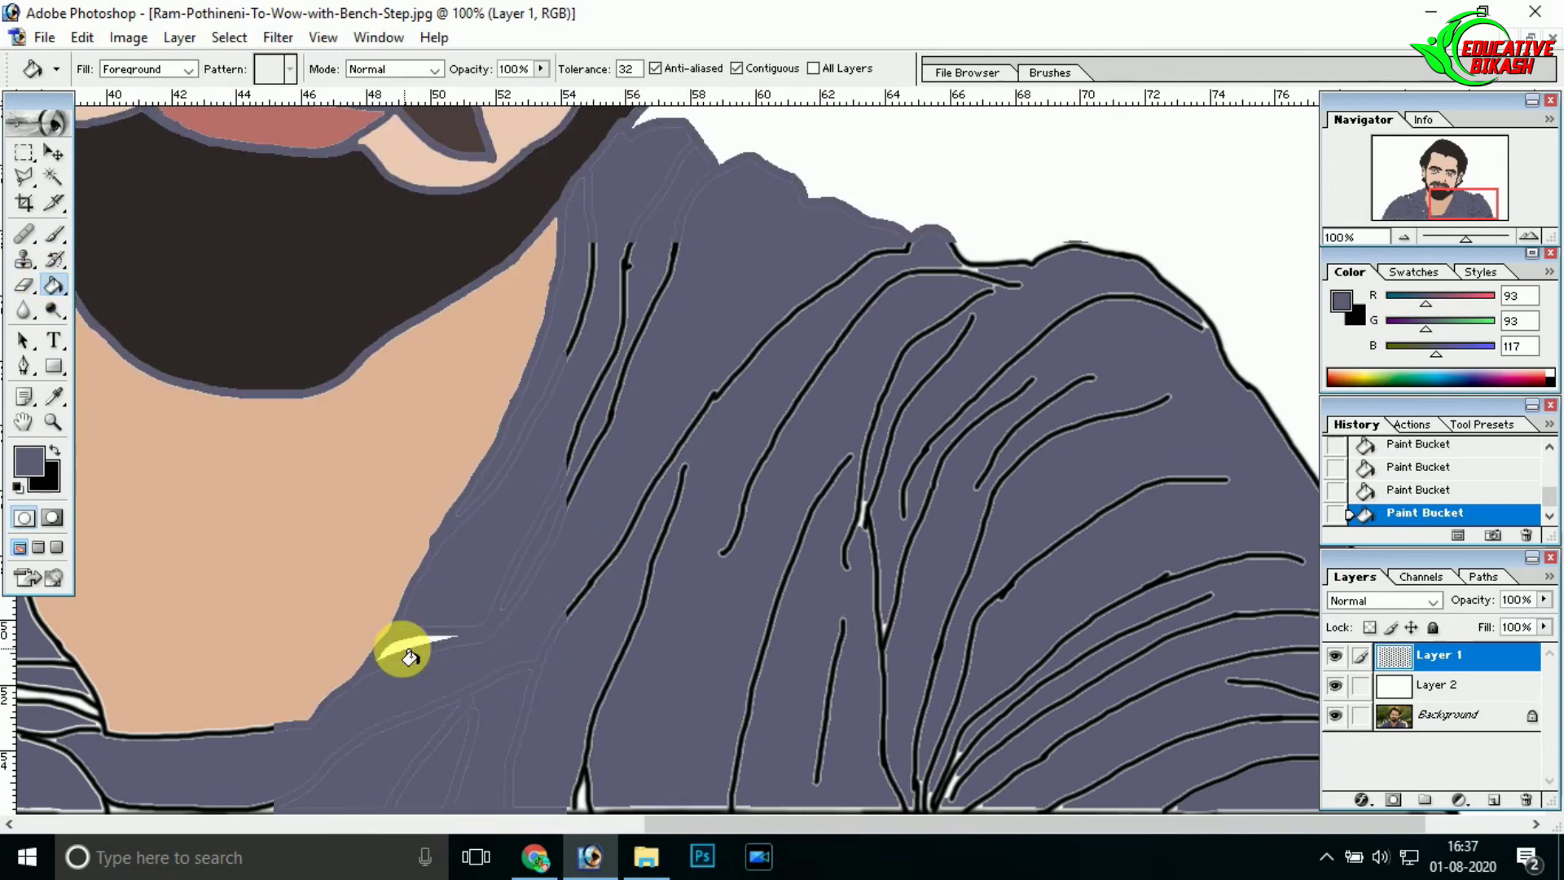
scroll(420, 656, up, 1)
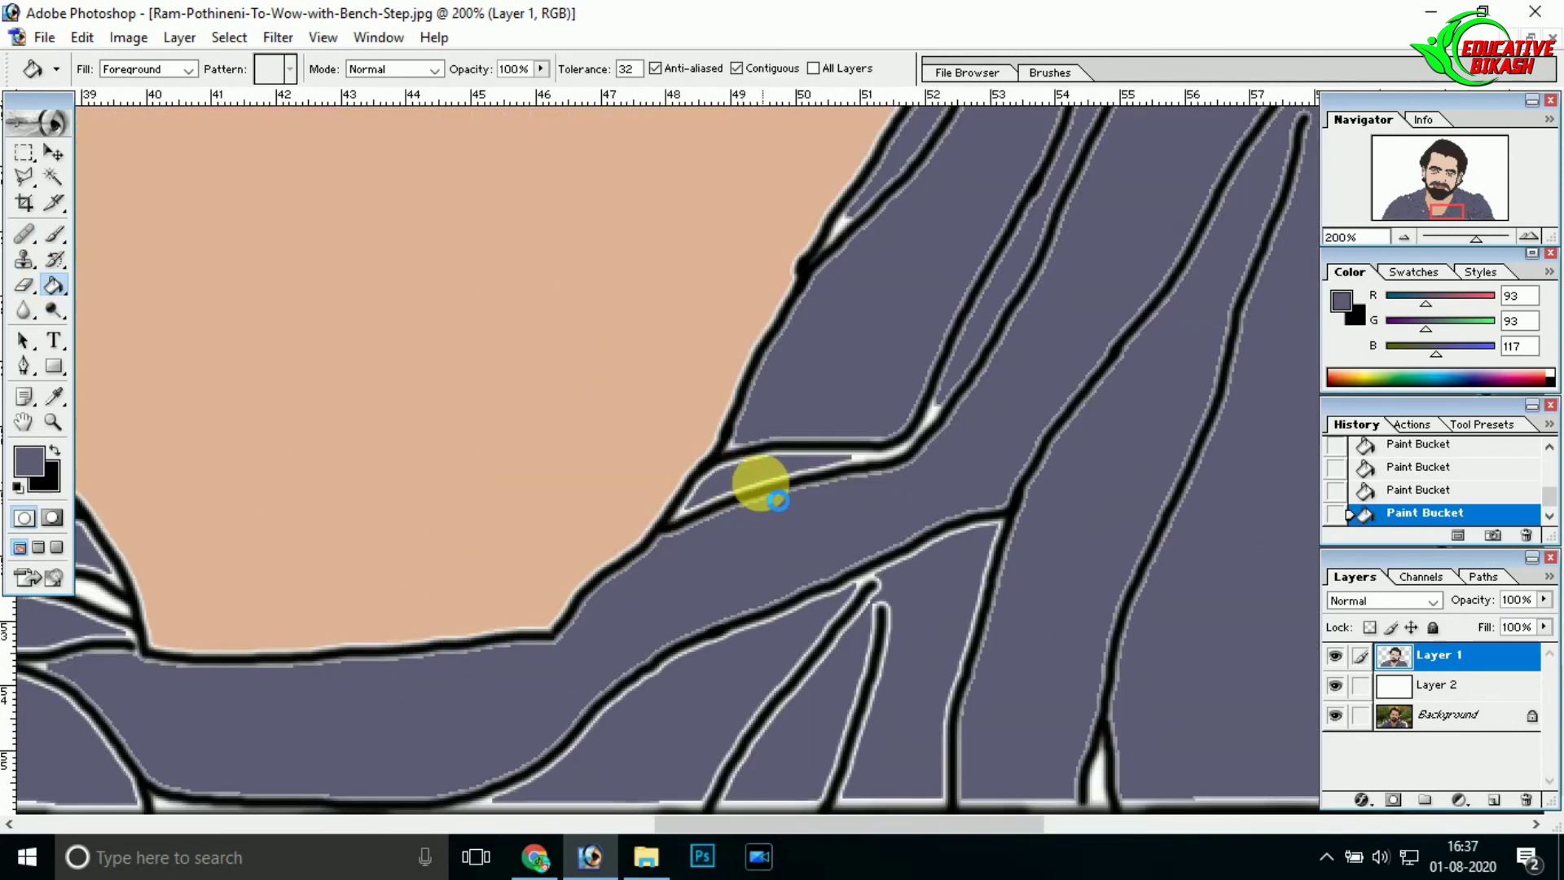
click(779, 499)
key(ctrl+z)
key(ctrl+z)
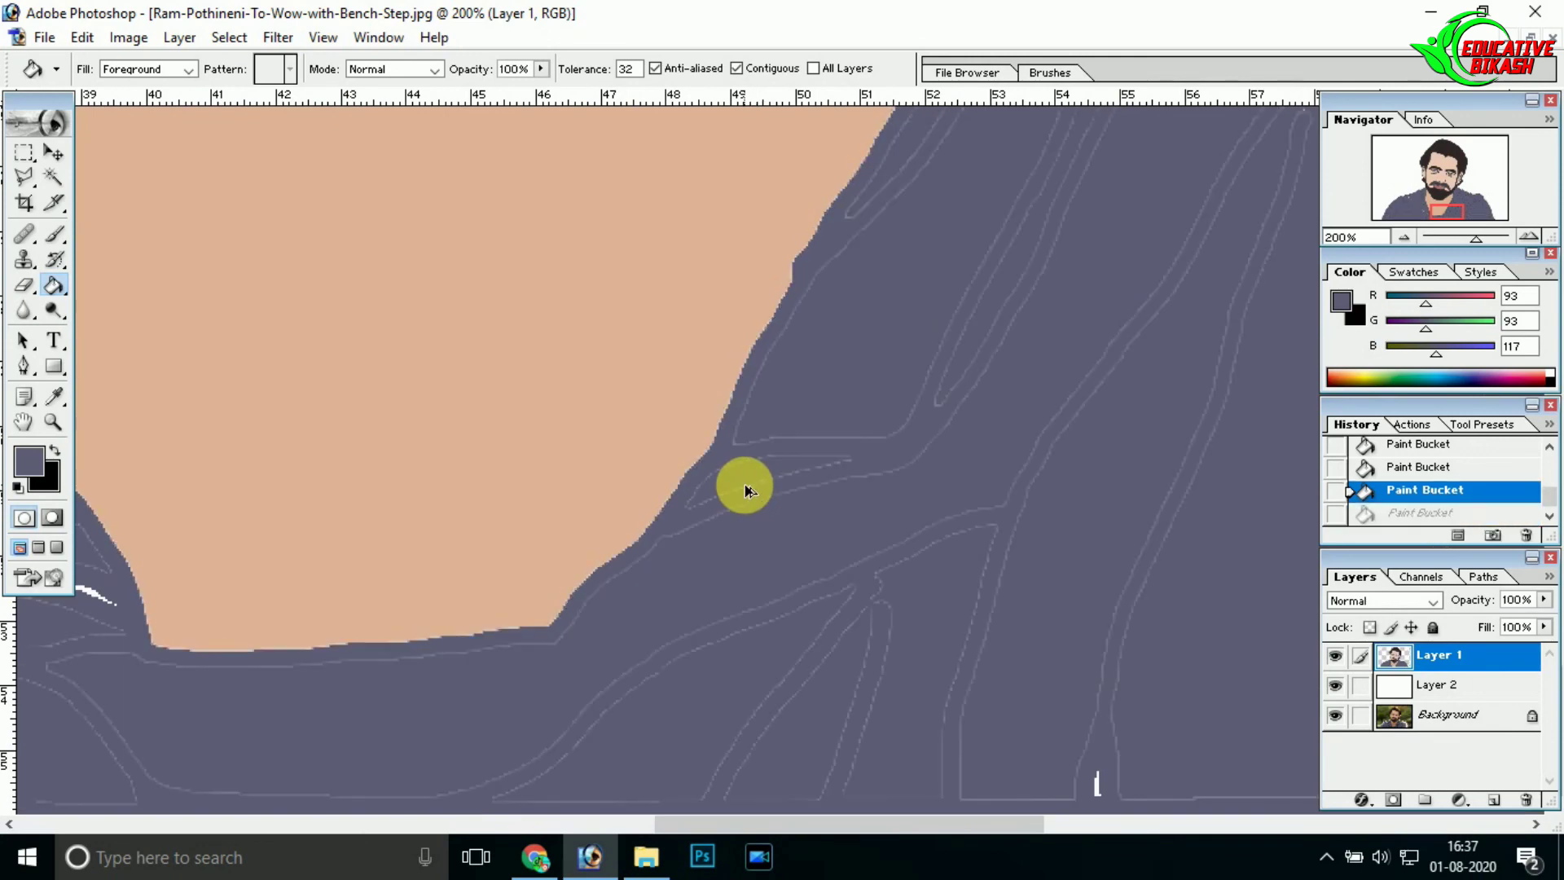
key(ctrl+z)
- Fill the remaining white strands, including near the neckline, with grey-blue
click(737, 481)
click(790, 688)
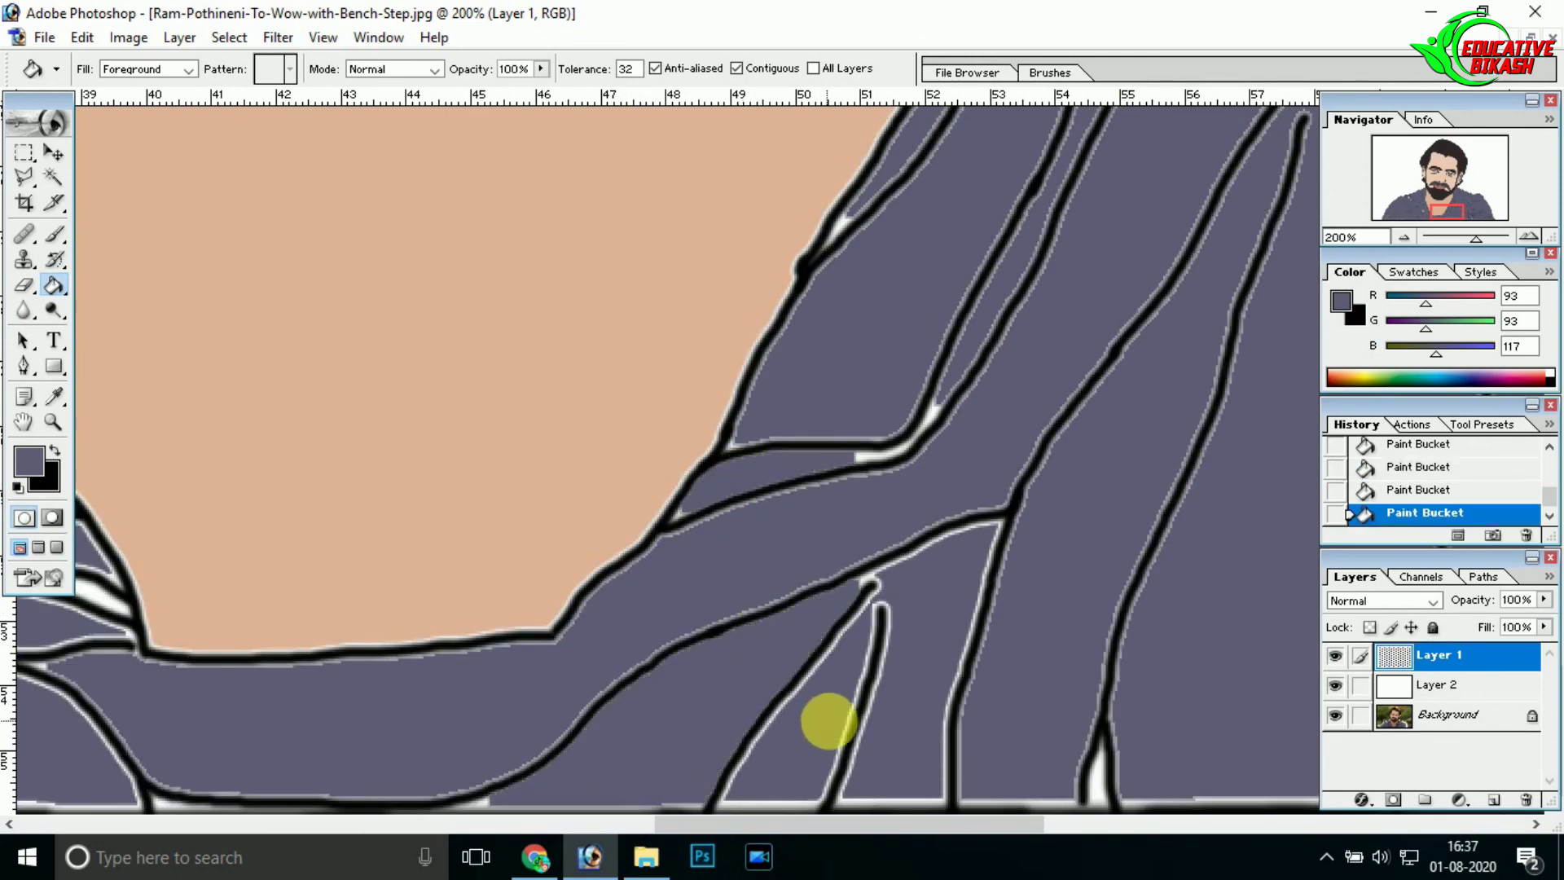
scroll(855, 607, left, 5)
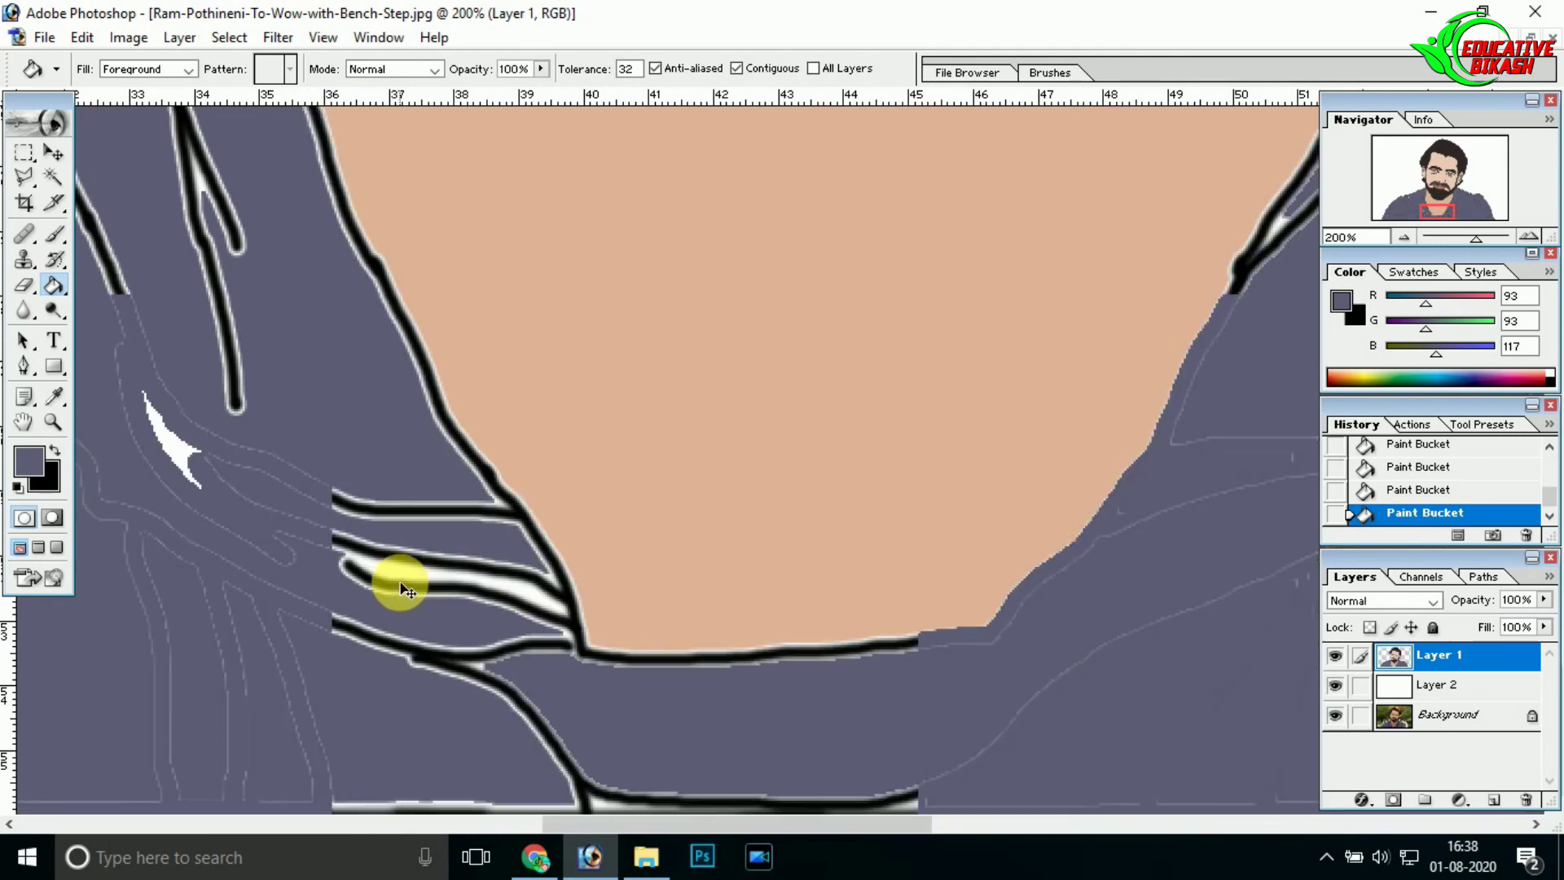
click(390, 573)
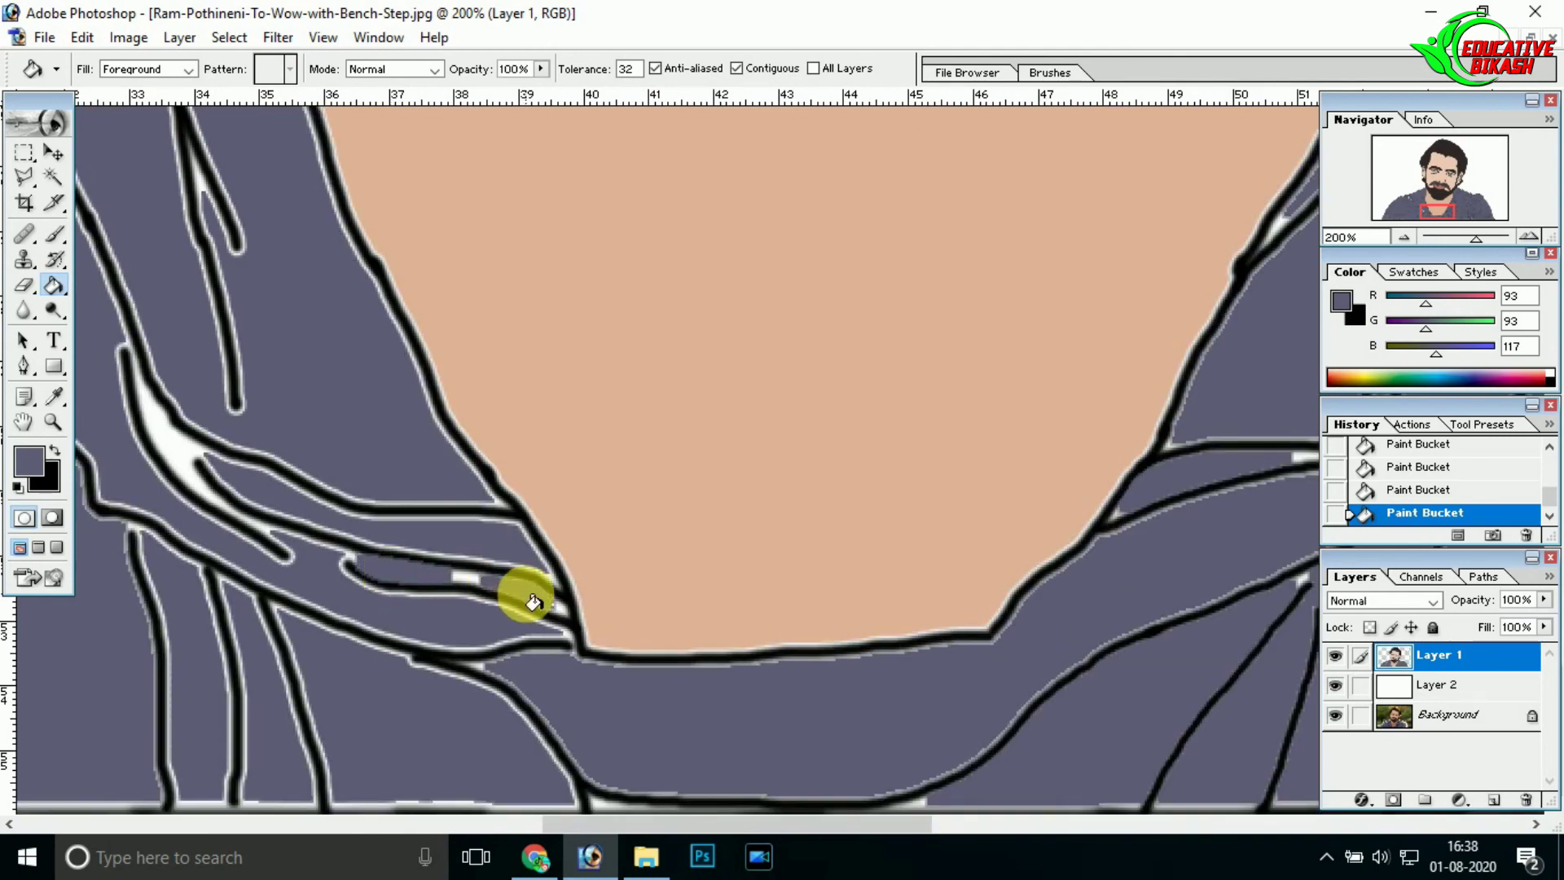
scroll(456, 684, left, 4)
click(453, 447)
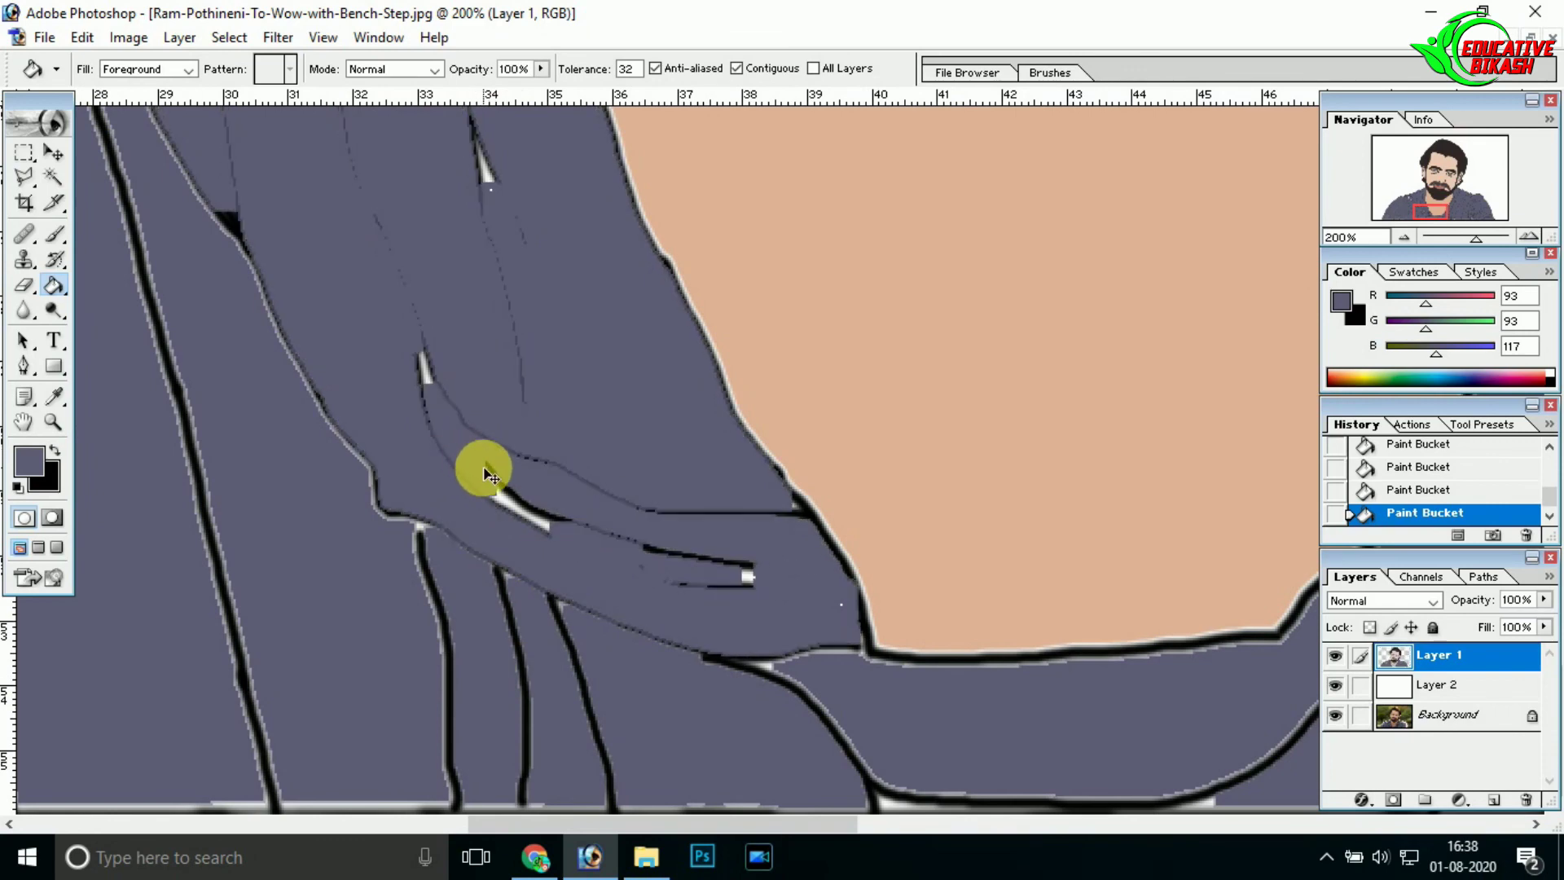
- Undo and redo the last hoodie fills, then zoom out to view the whole portrait
key(ctrl+z)
key(ctrl+alt+z)
key(ctrl+alt+z)
key(ctrl+minus)
key(ctrl+minus)
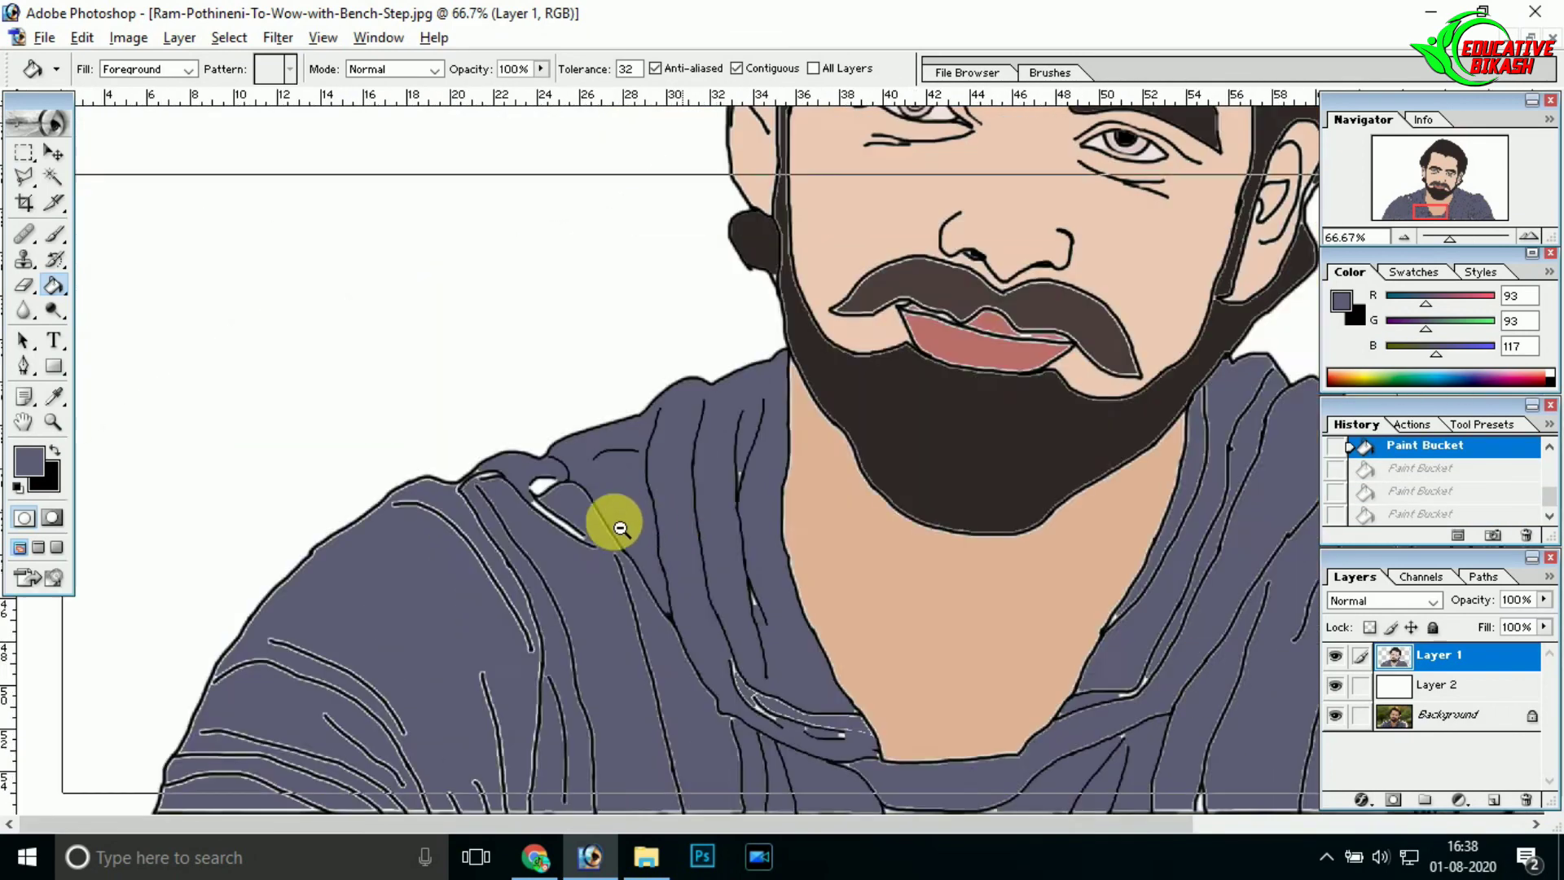
key(ctrl+minus)
key(ctrl+shift+z)
key(ctrl+shift+z)
key(ctrl+shift+z)
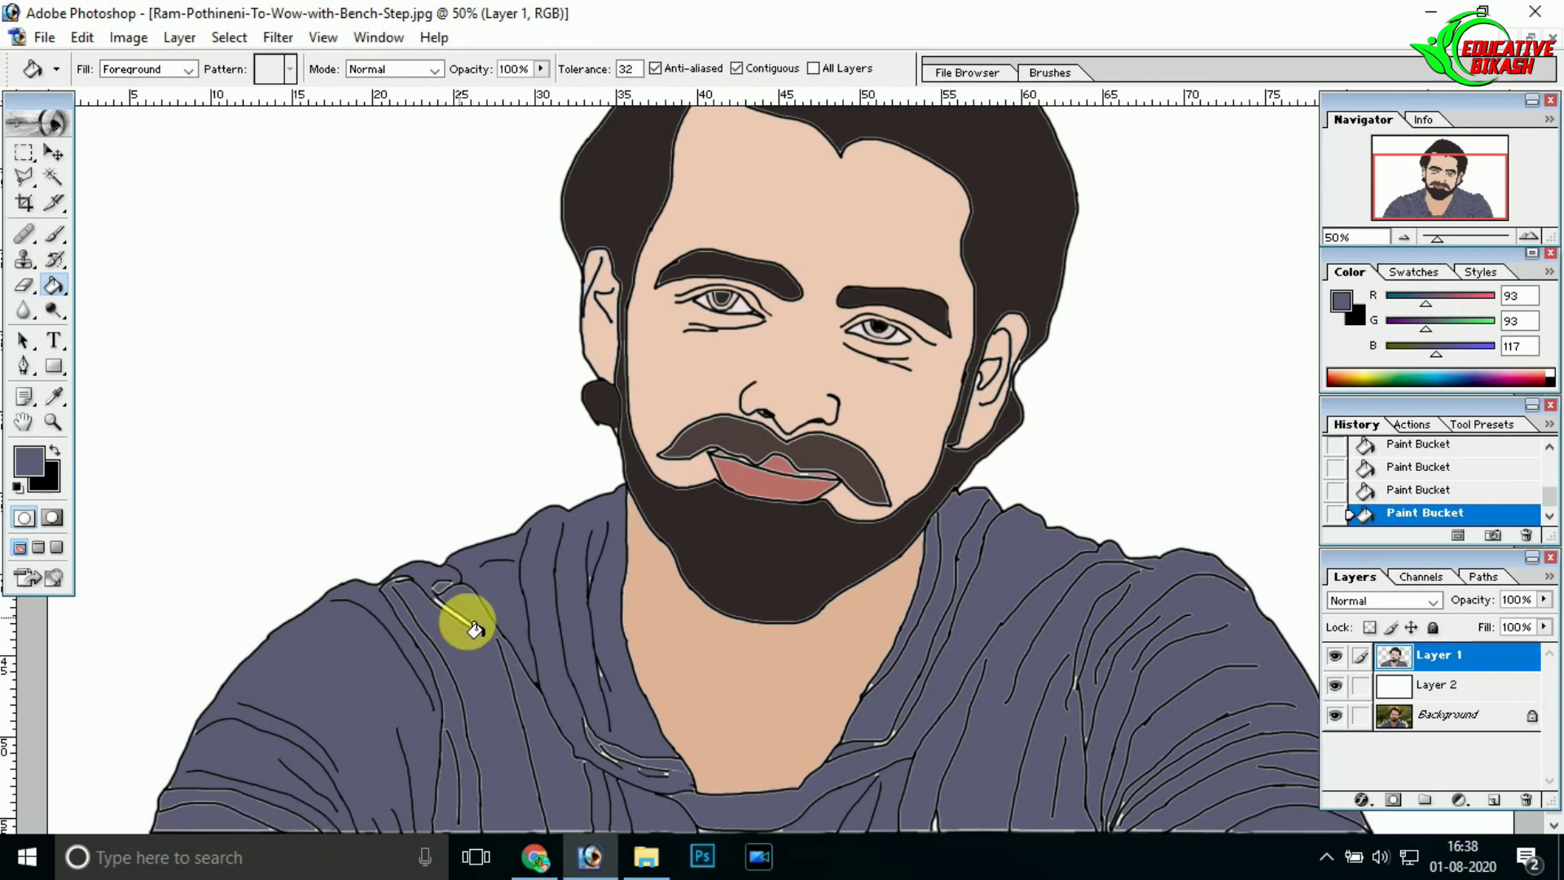
alt+click(914, 614)
alt+click(1005, 611)
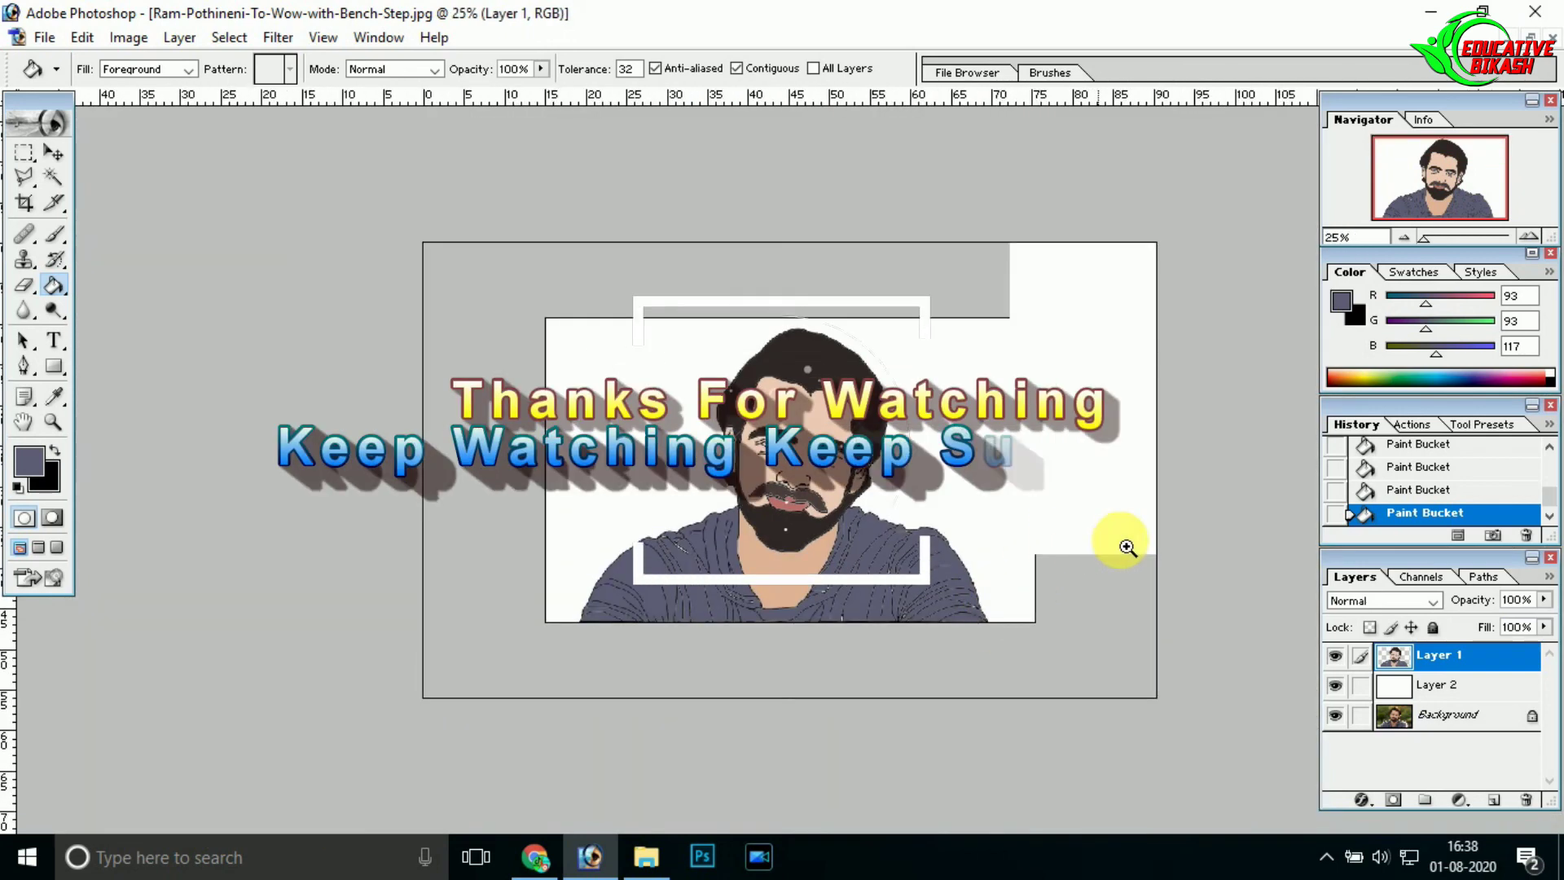
click(1128, 547)
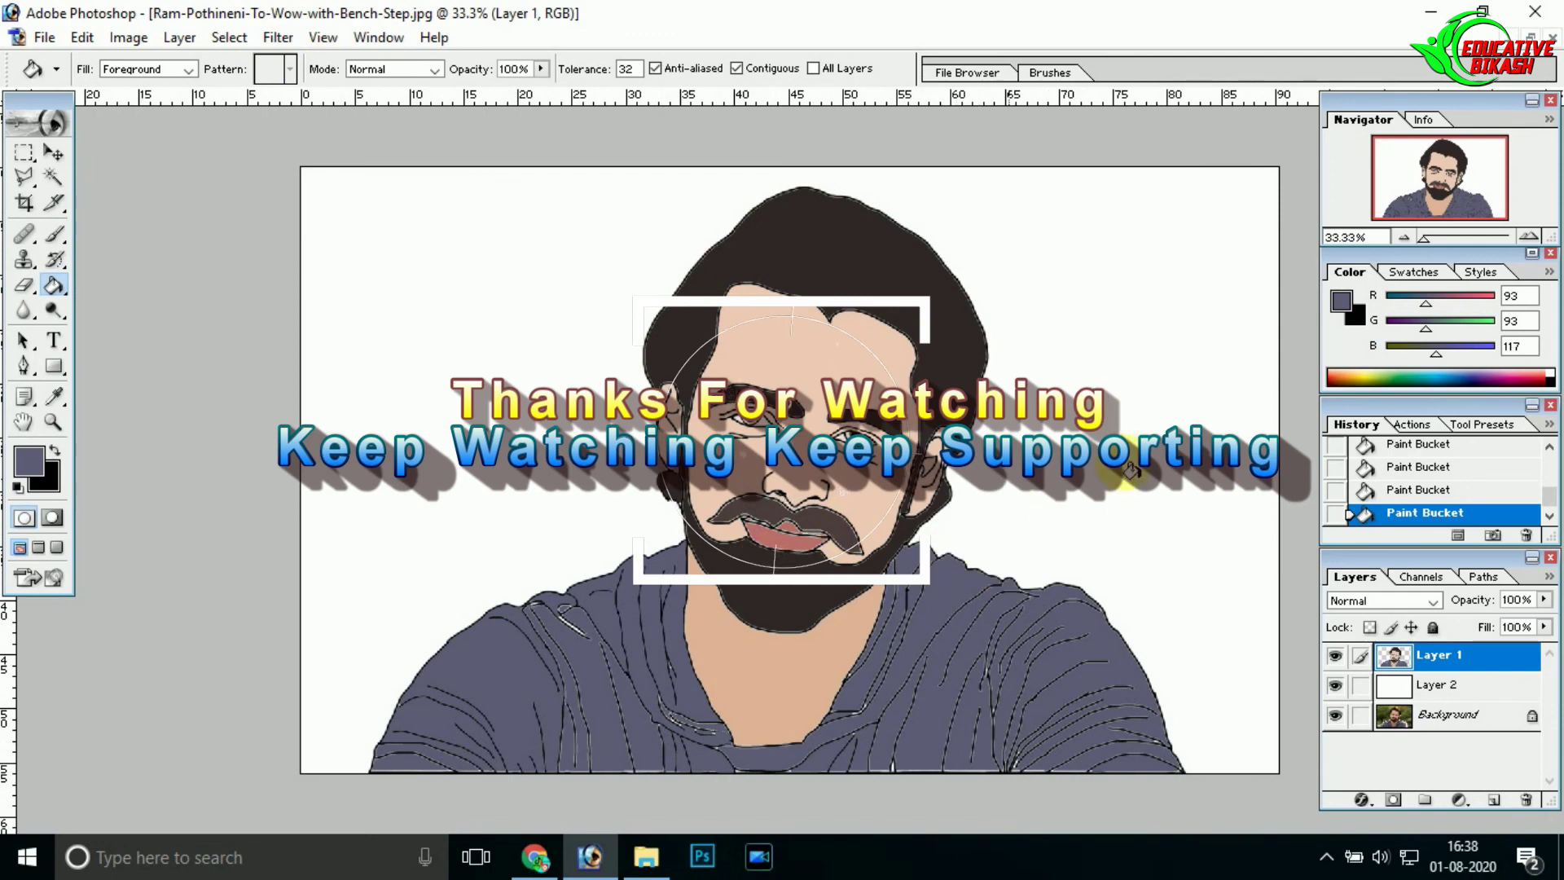